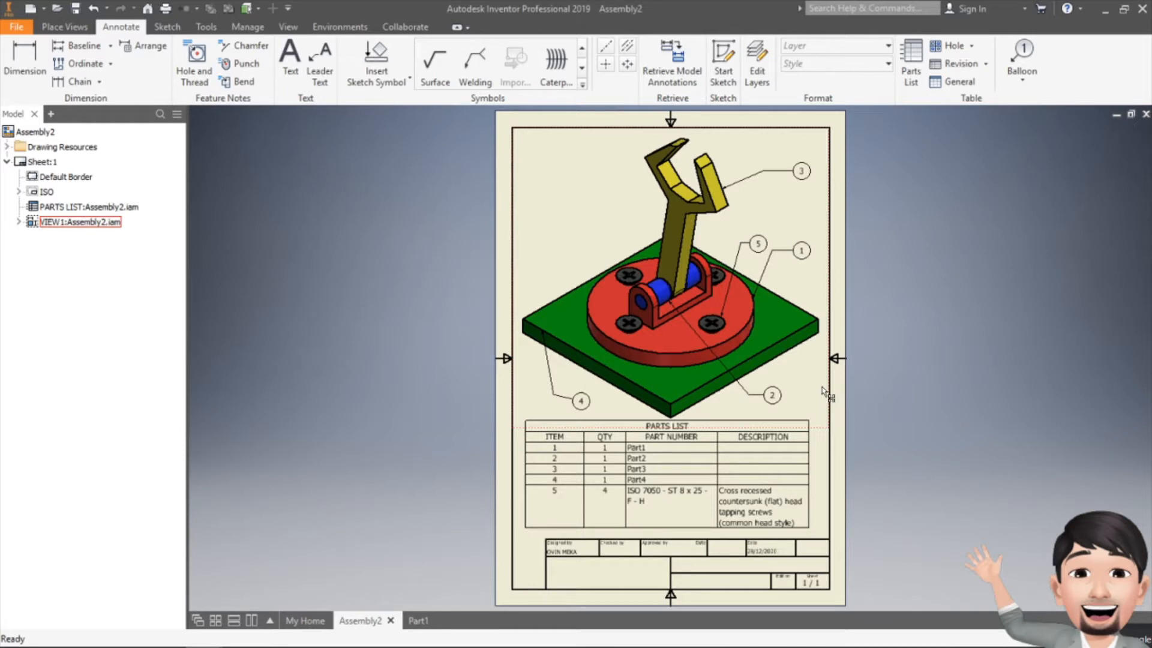
View the Part1 and Assembly2 drawings, then open the Assembly3.iam model from the recent documents.
click(417, 620)
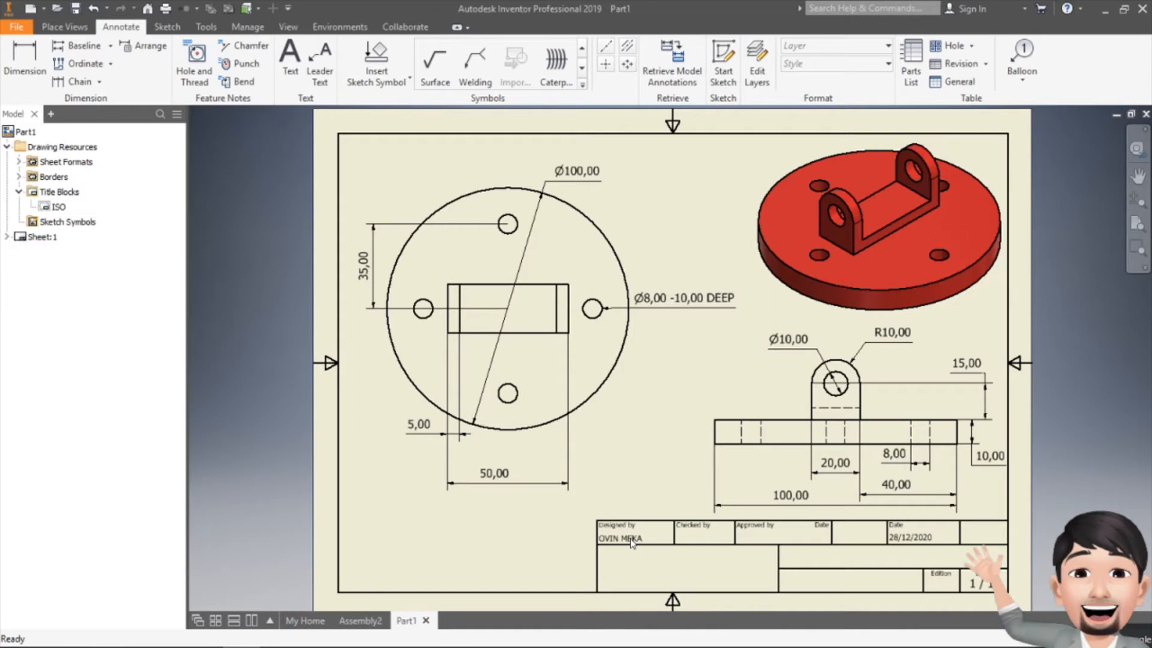
click(360, 620)
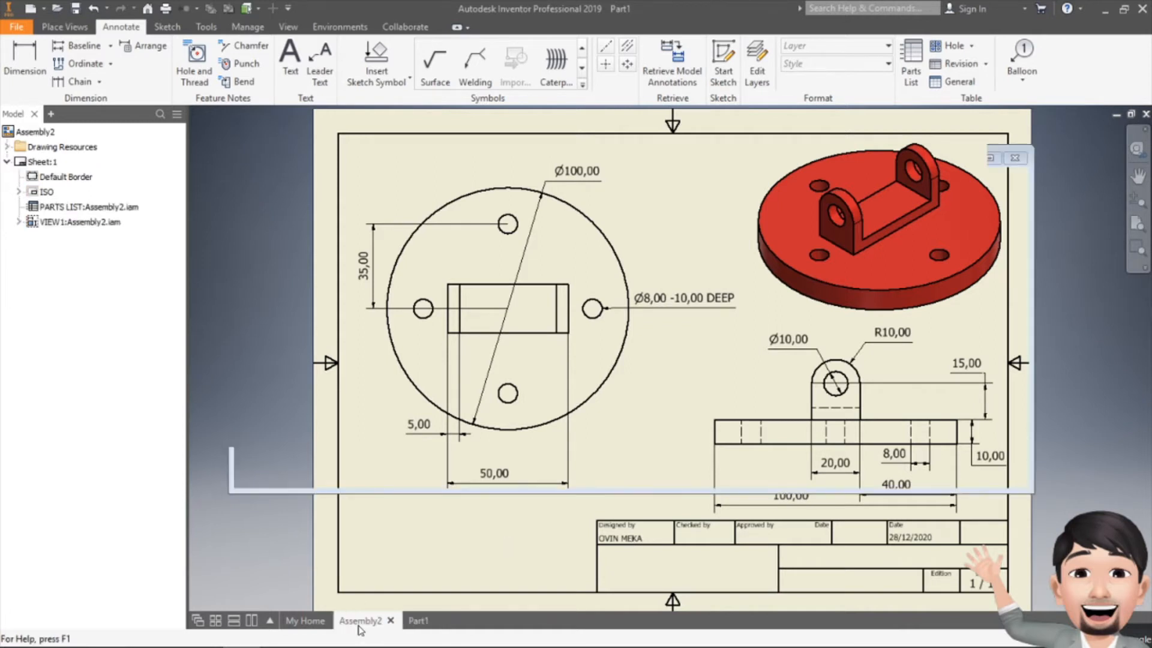
click(303, 621)
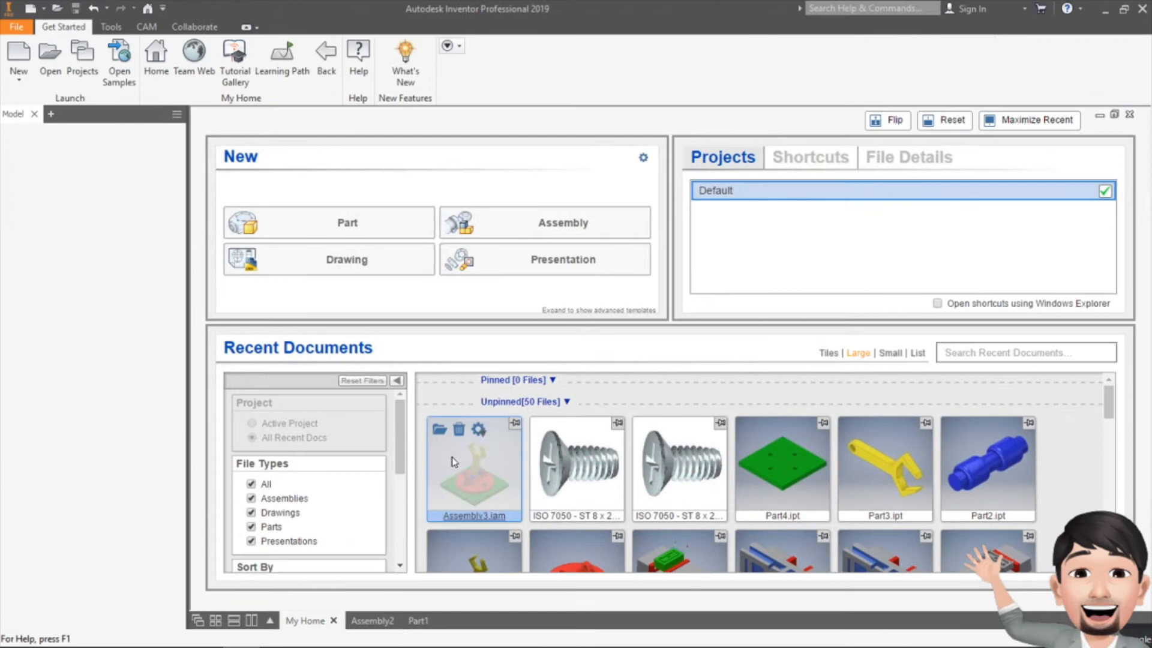
click(452, 461)
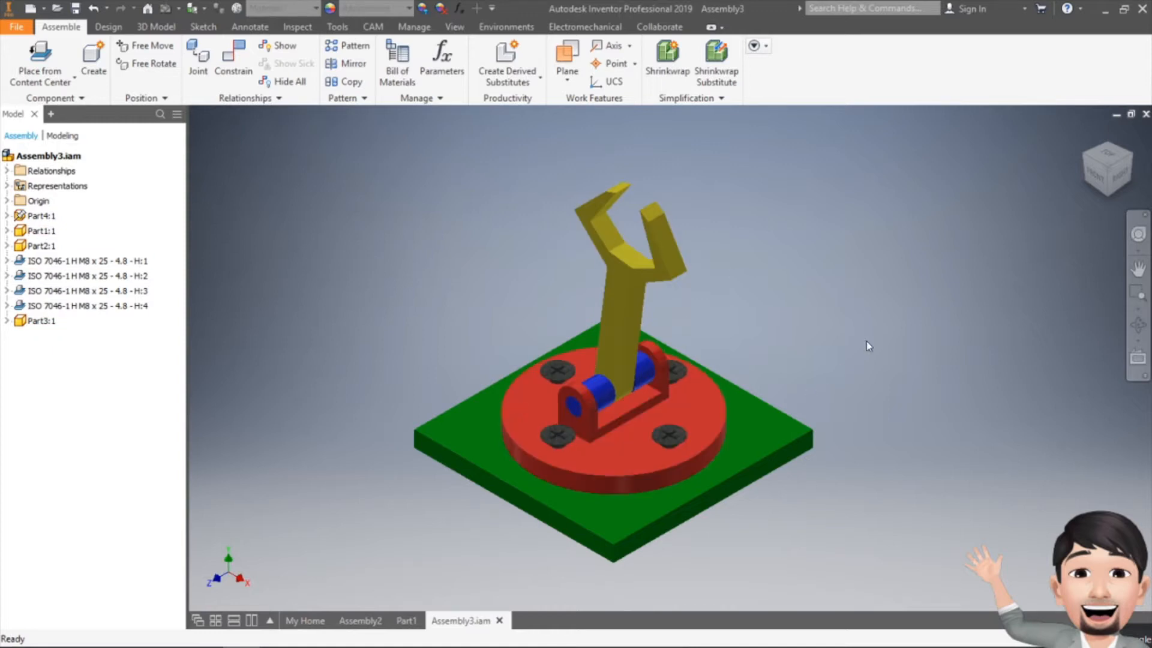
Examine the parts list in the Assembly2 drawing and compare its sheet with the dimensioned Part1 drawing.
click(351, 622)
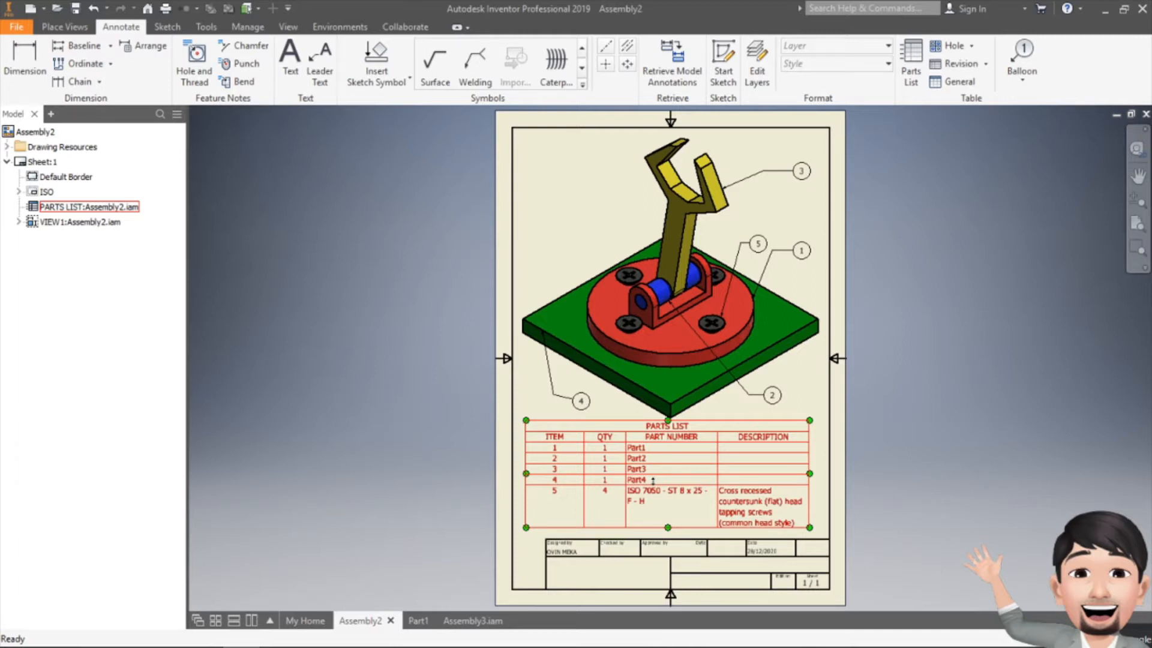
double_click(651, 448)
click(652, 452)
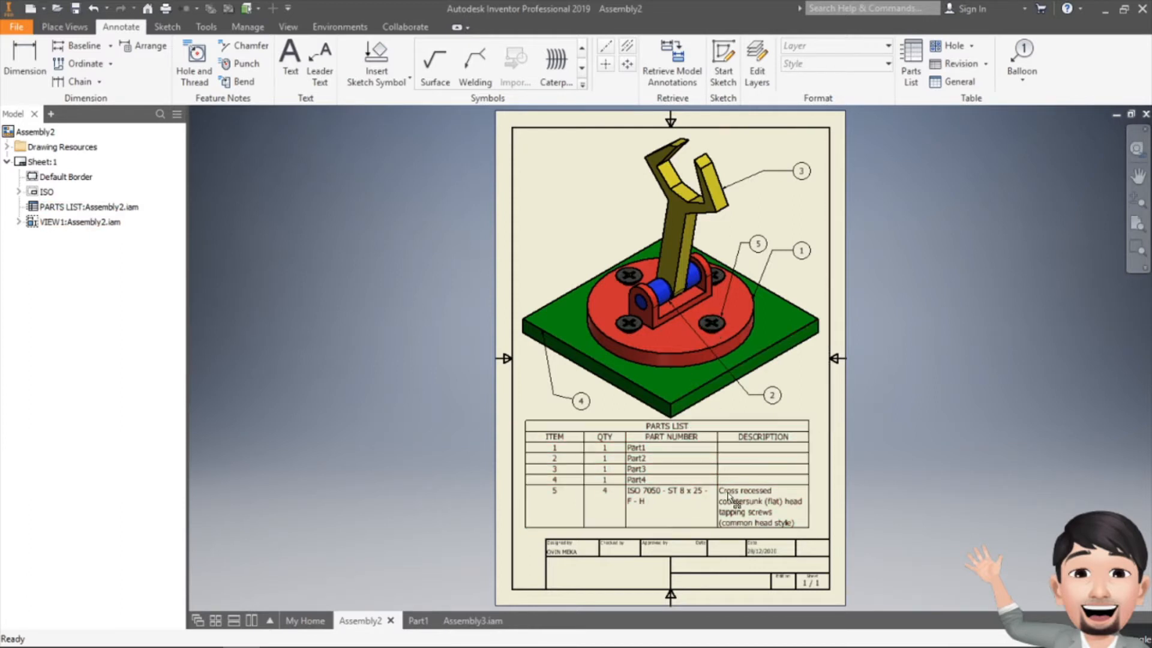
click(681, 495)
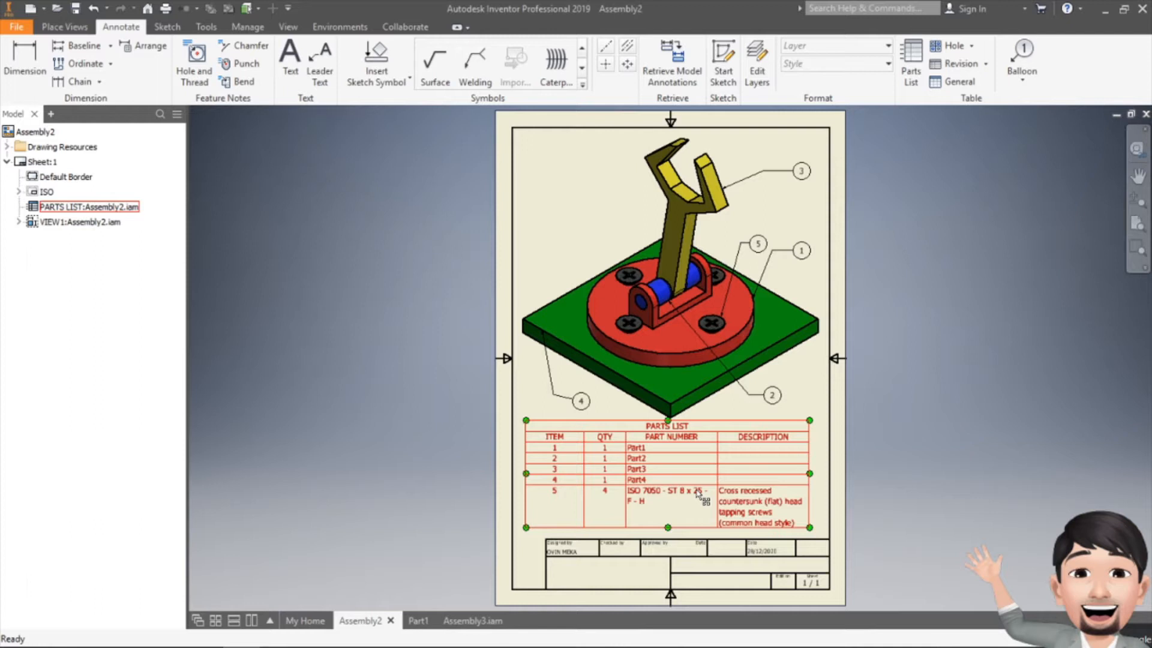
key(Escape)
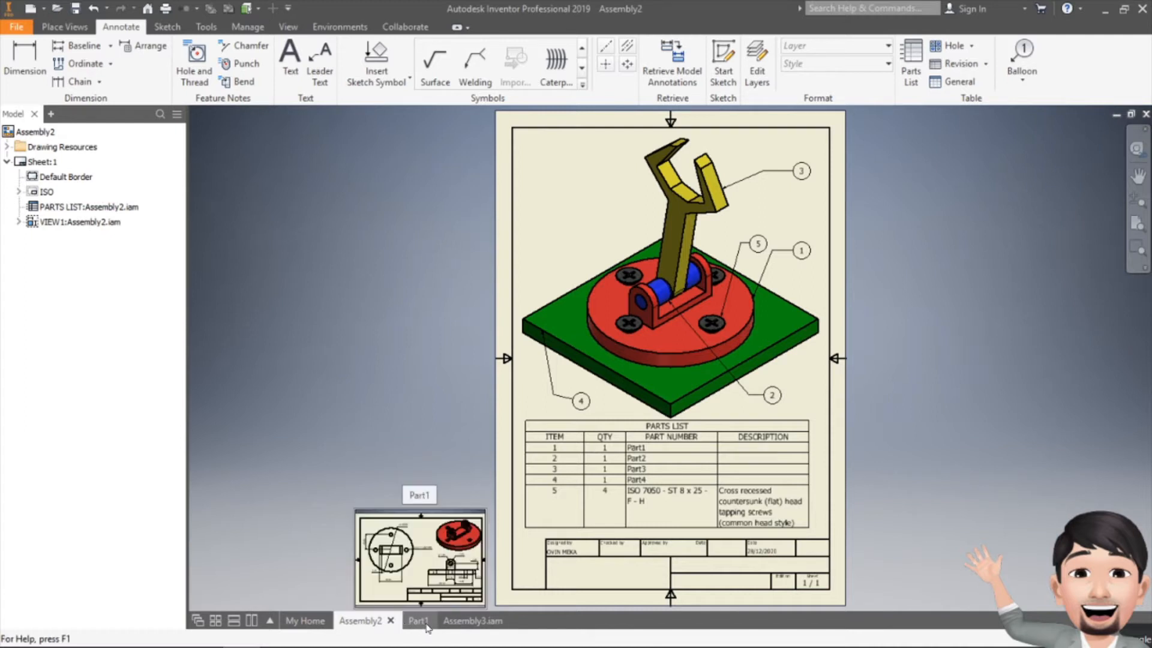
click(418, 621)
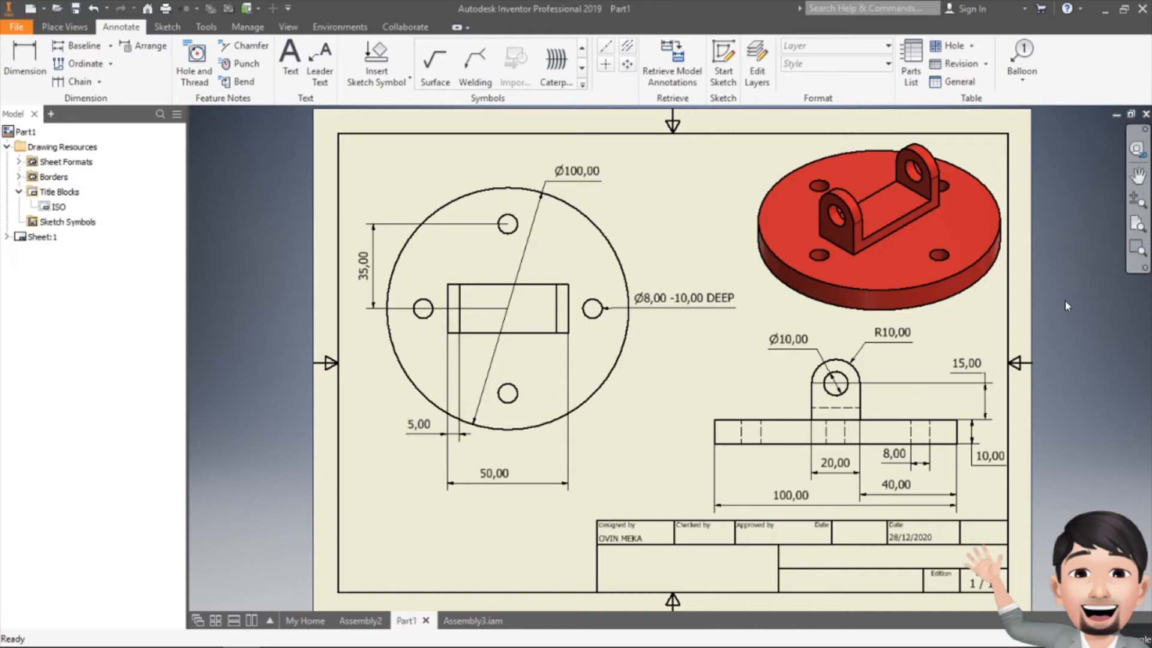
click(354, 623)
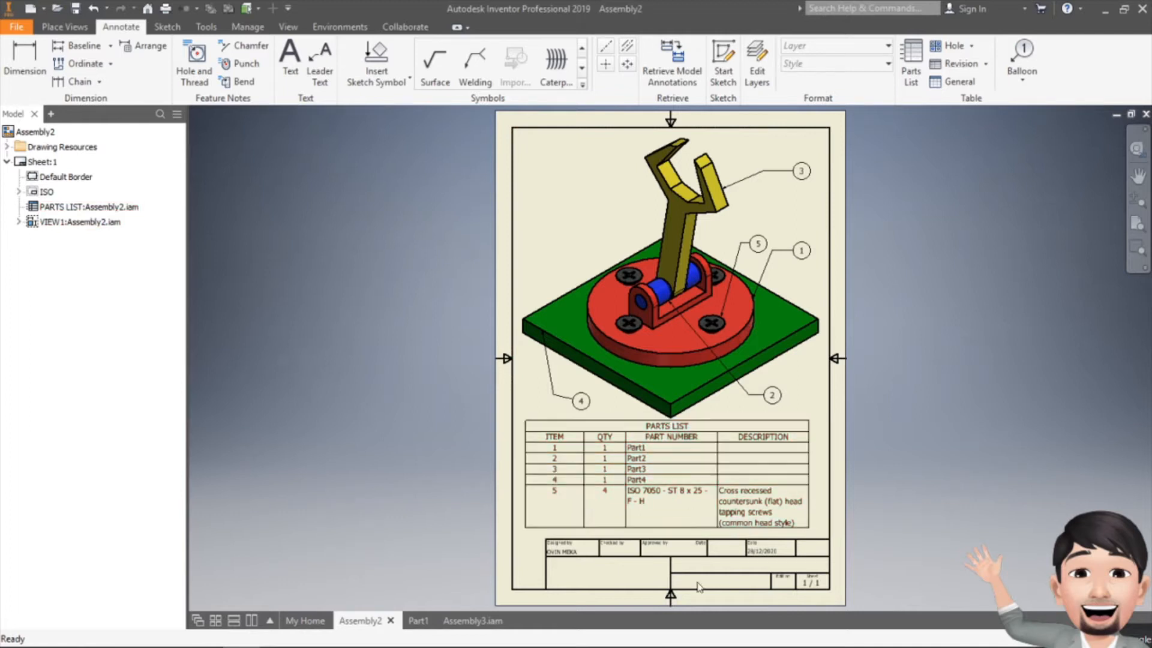
click(406, 623)
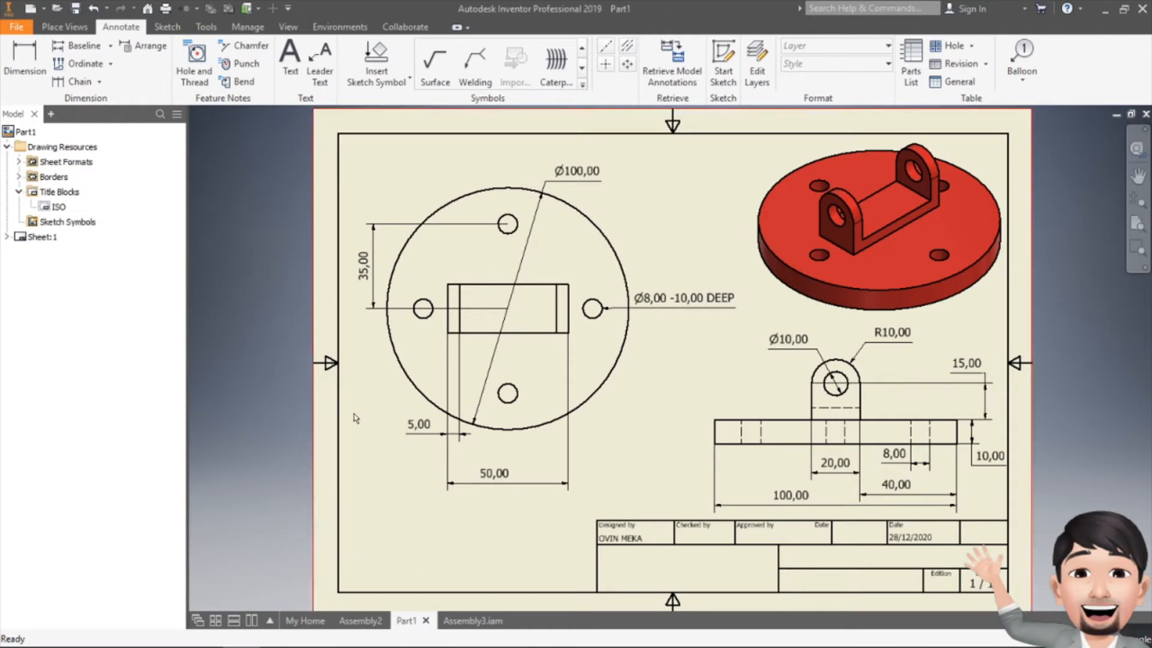
Browse the drawing templates available for a new file in the en-US and Metric template folders.
click(305, 620)
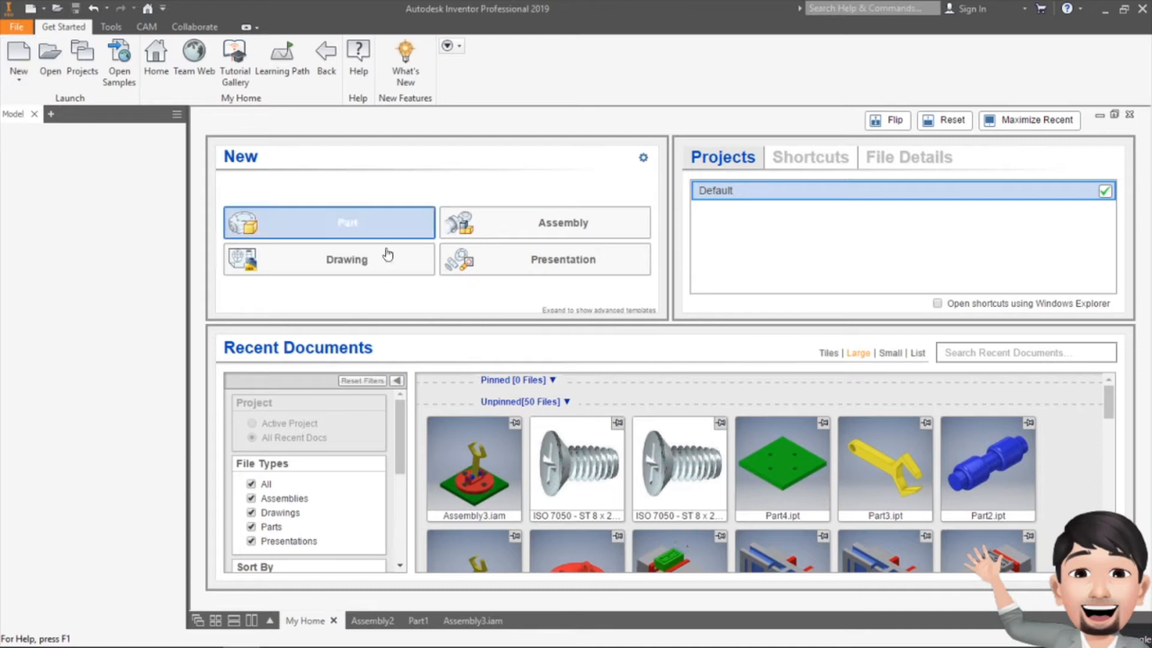
click(18, 53)
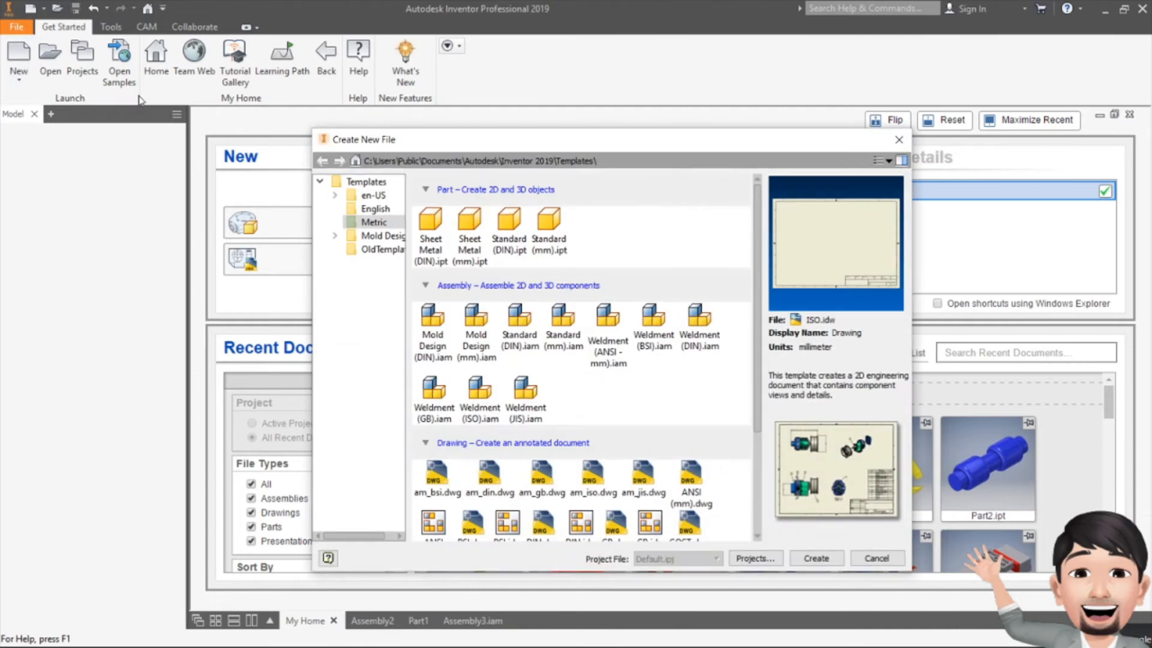
click(321, 183)
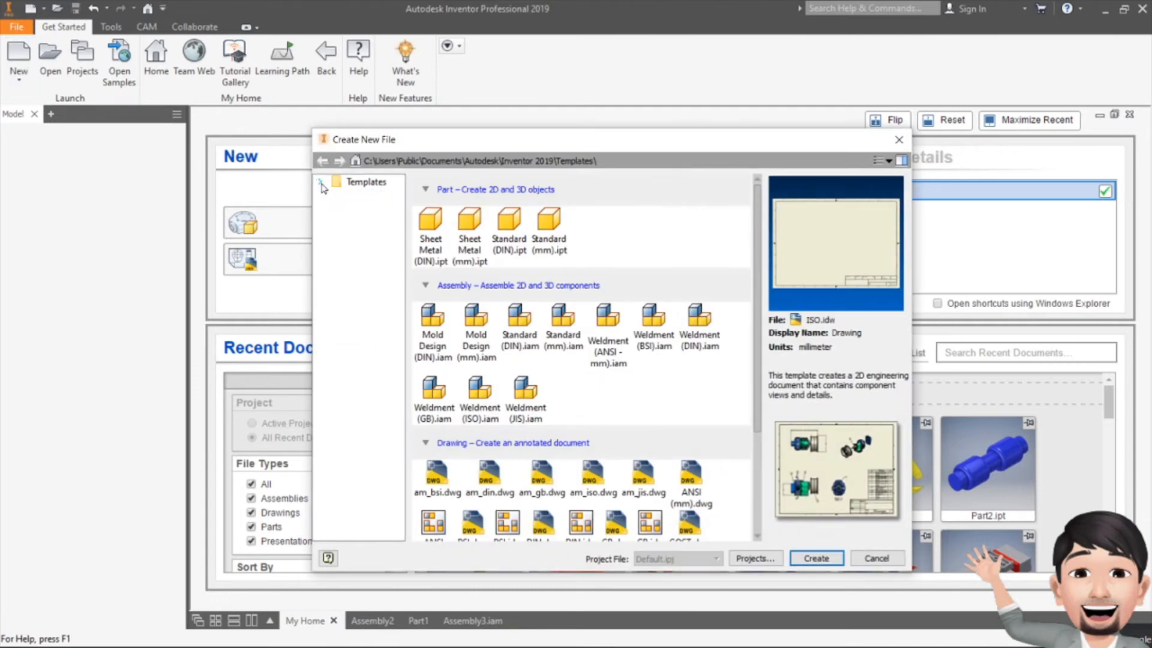
click(321, 184)
click(367, 197)
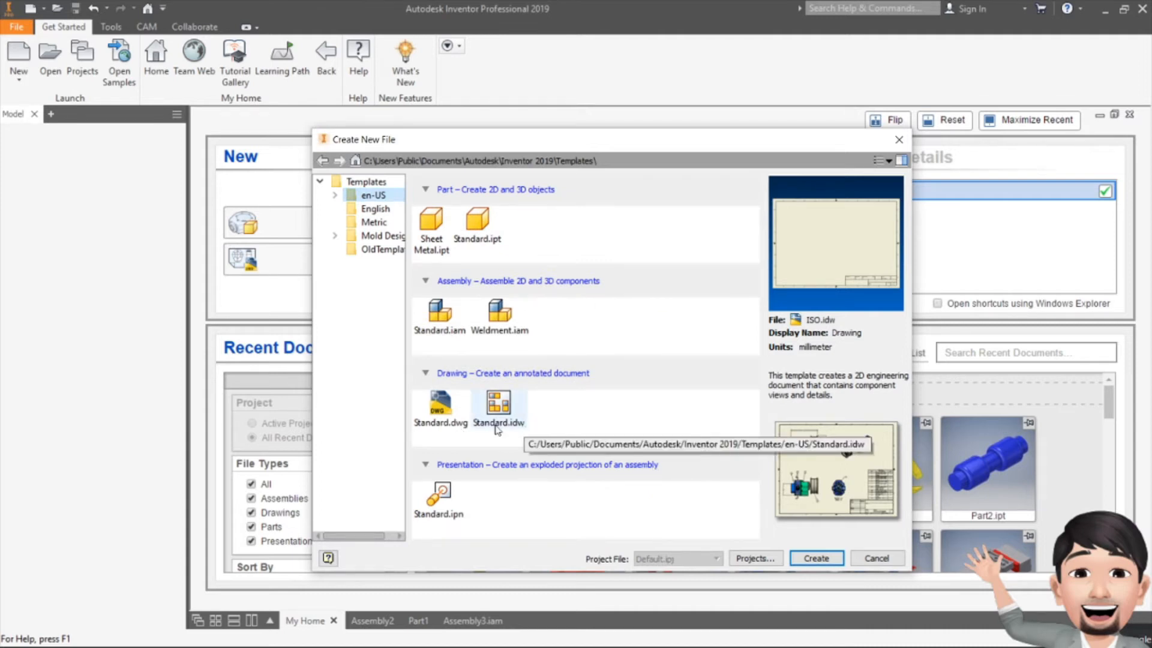
click(427, 373)
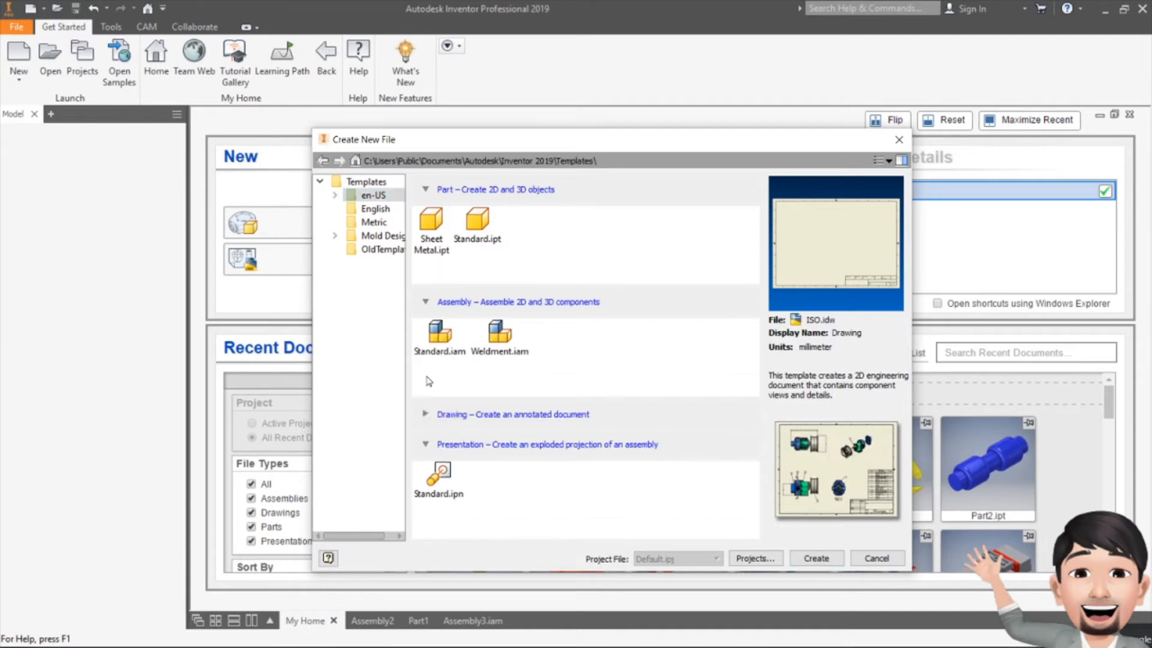
click(426, 415)
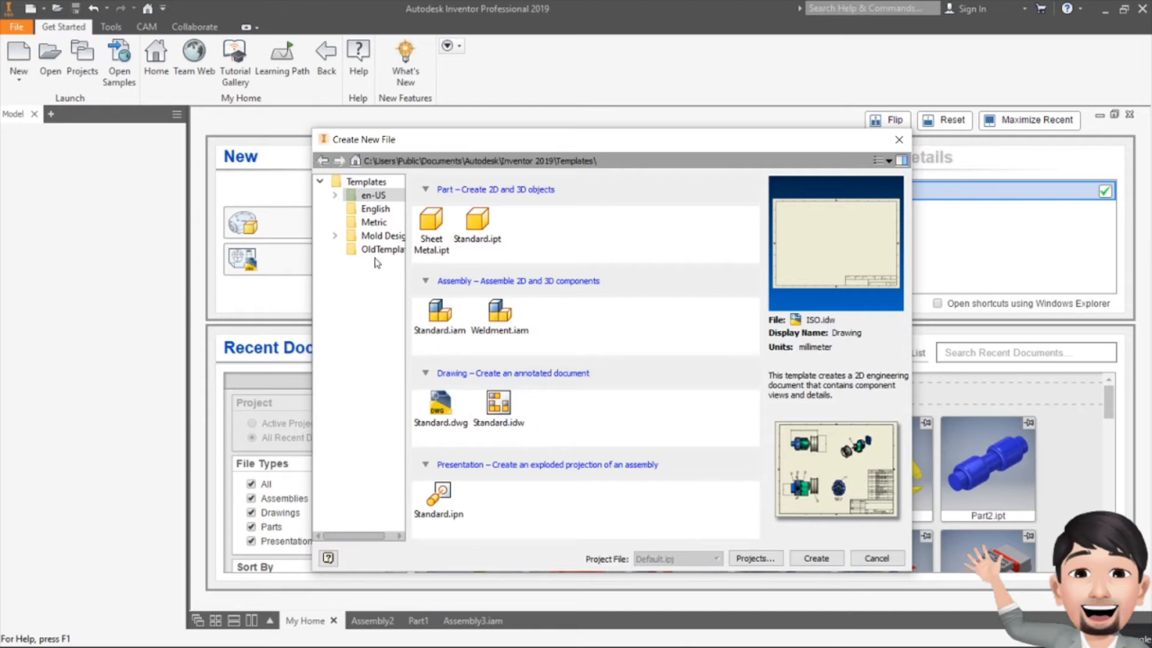
click(373, 221)
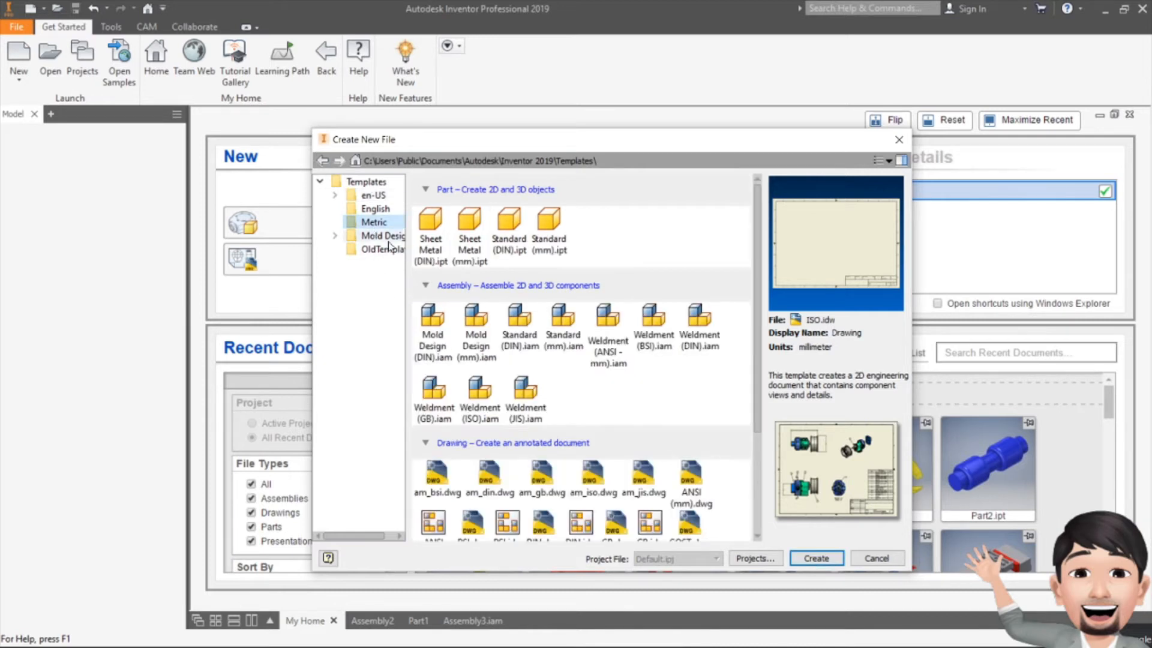
scroll(540, 414, down, 3)
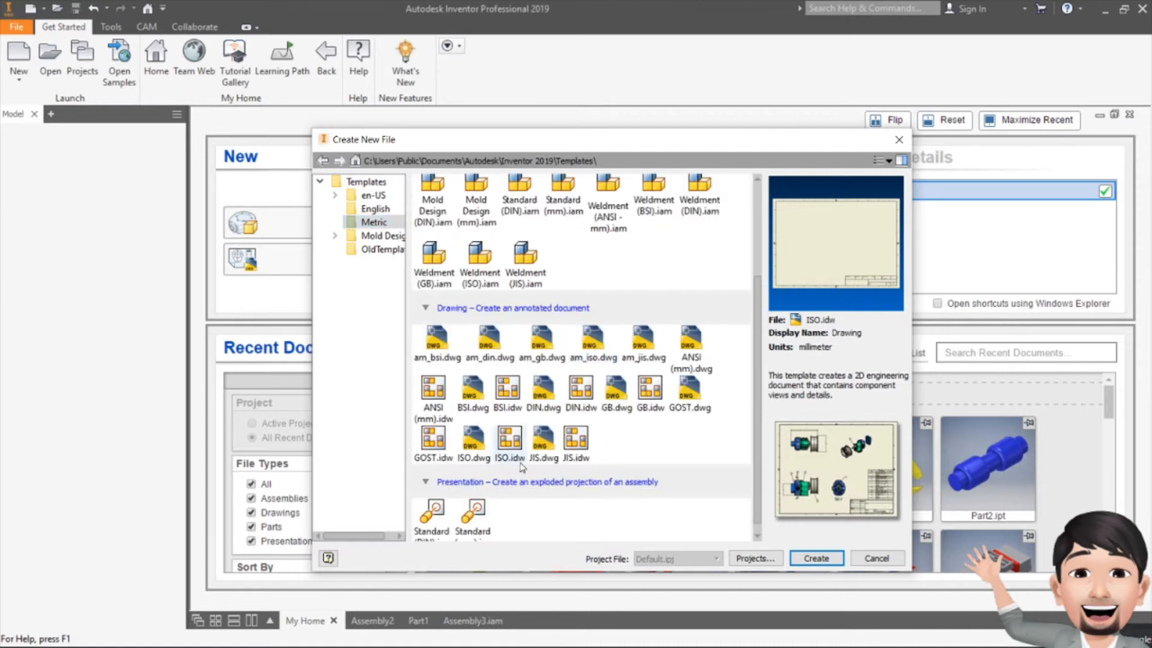
click(508, 444)
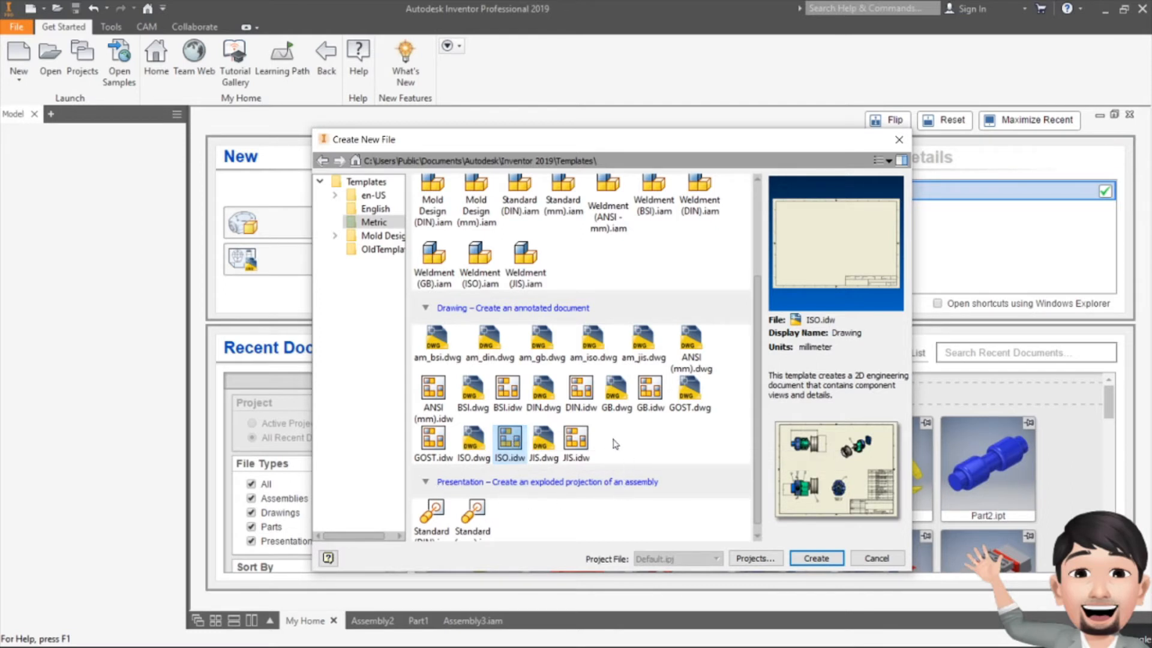
scroll(609, 441, up, 1)
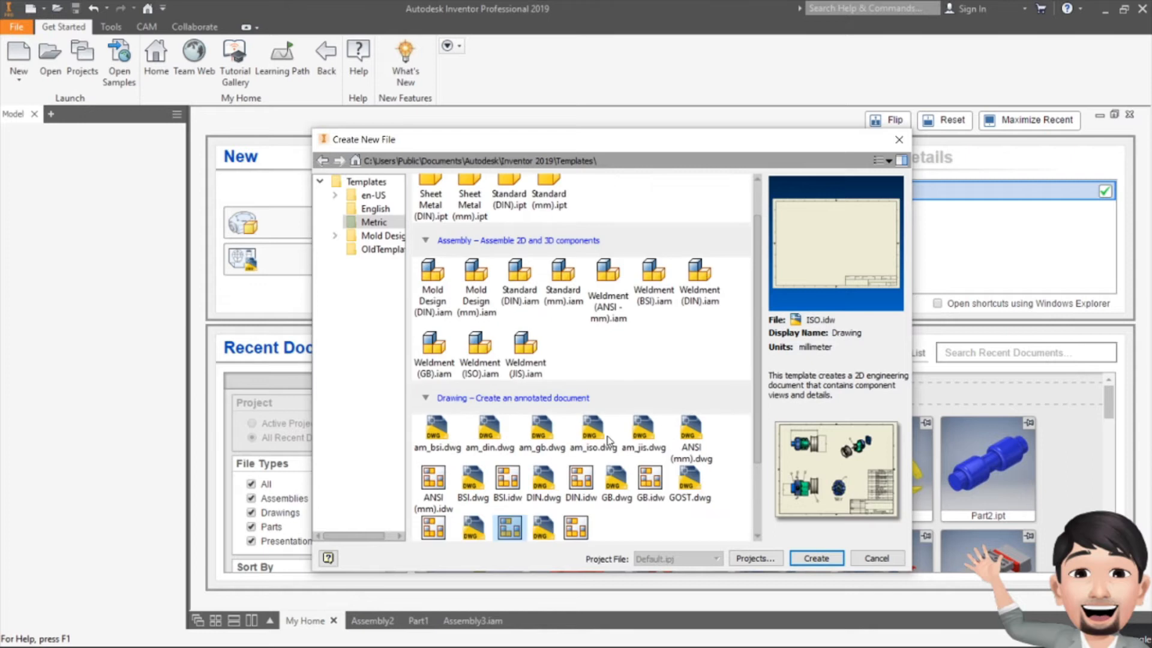
Create a new drawing from the en-US Standard.idw template and inspect its title block.
click(372, 196)
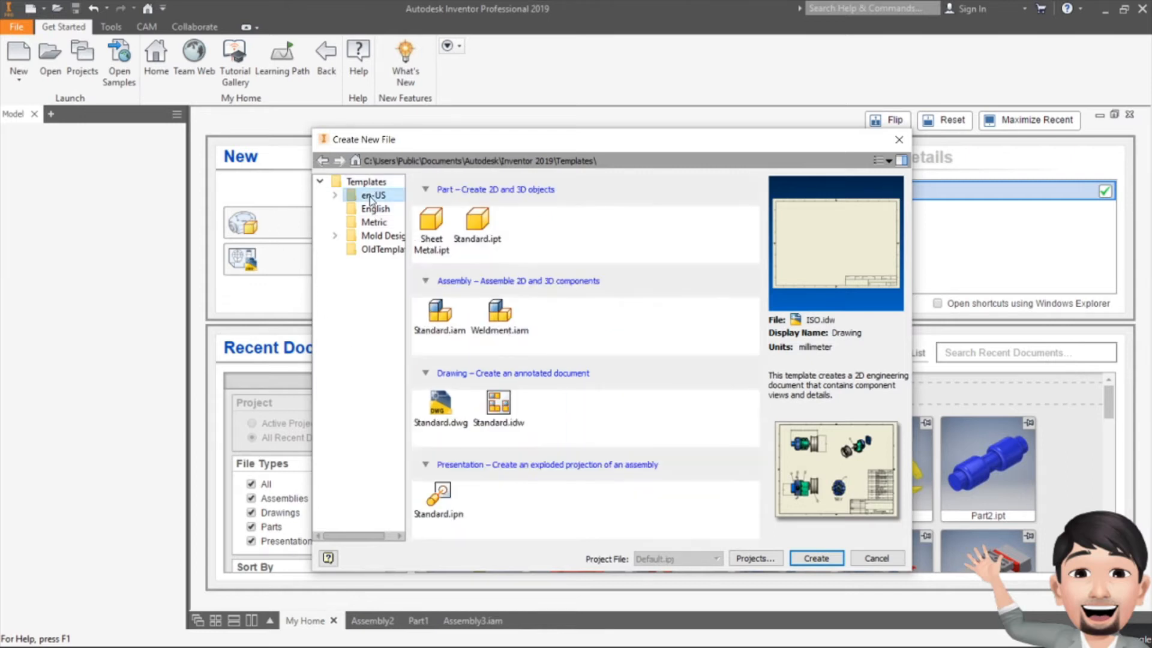
click(511, 408)
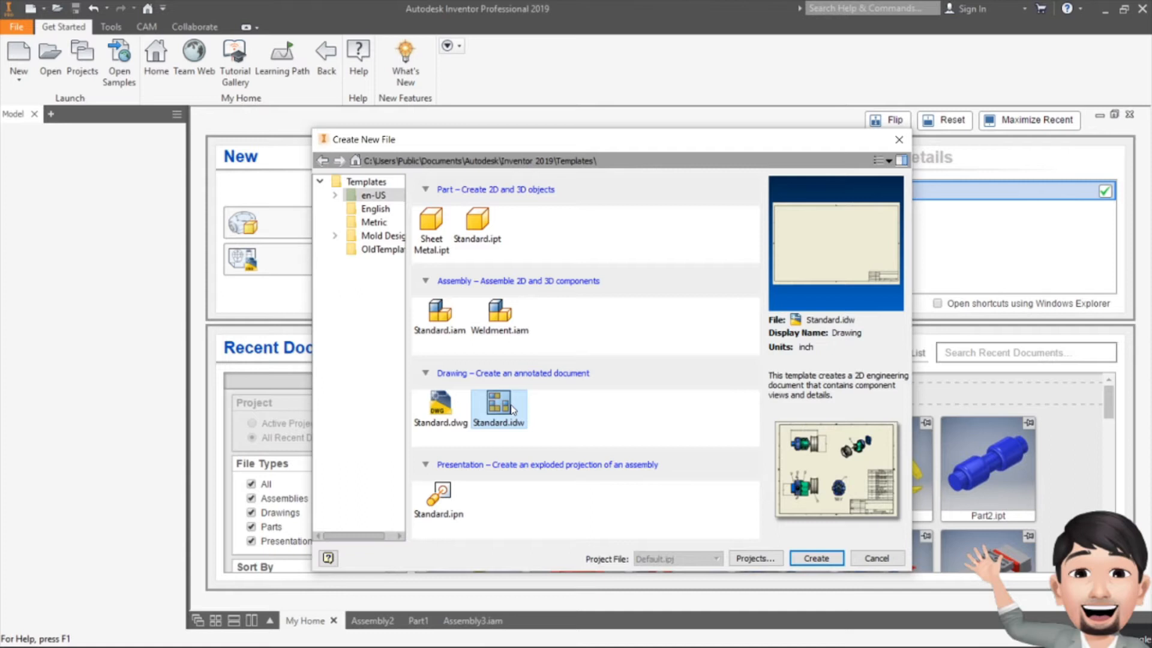
click(816, 558)
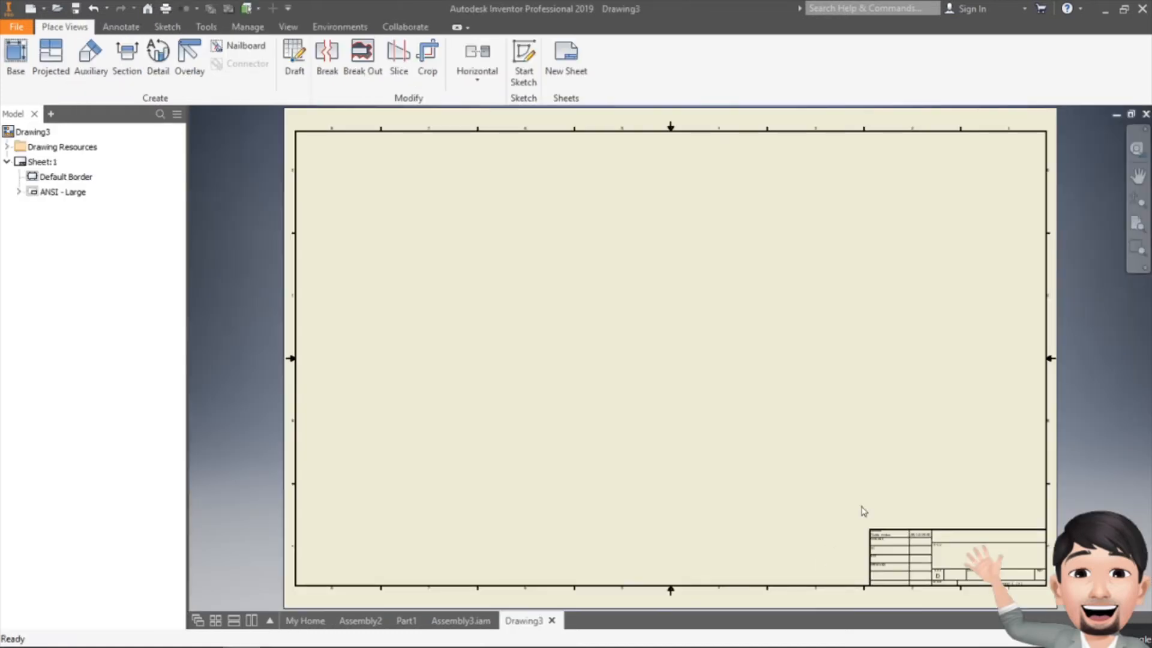
scroll(960, 559, up, 5)
middle_drag(936, 522, 729, 377)
scroll(802, 318, down, 3)
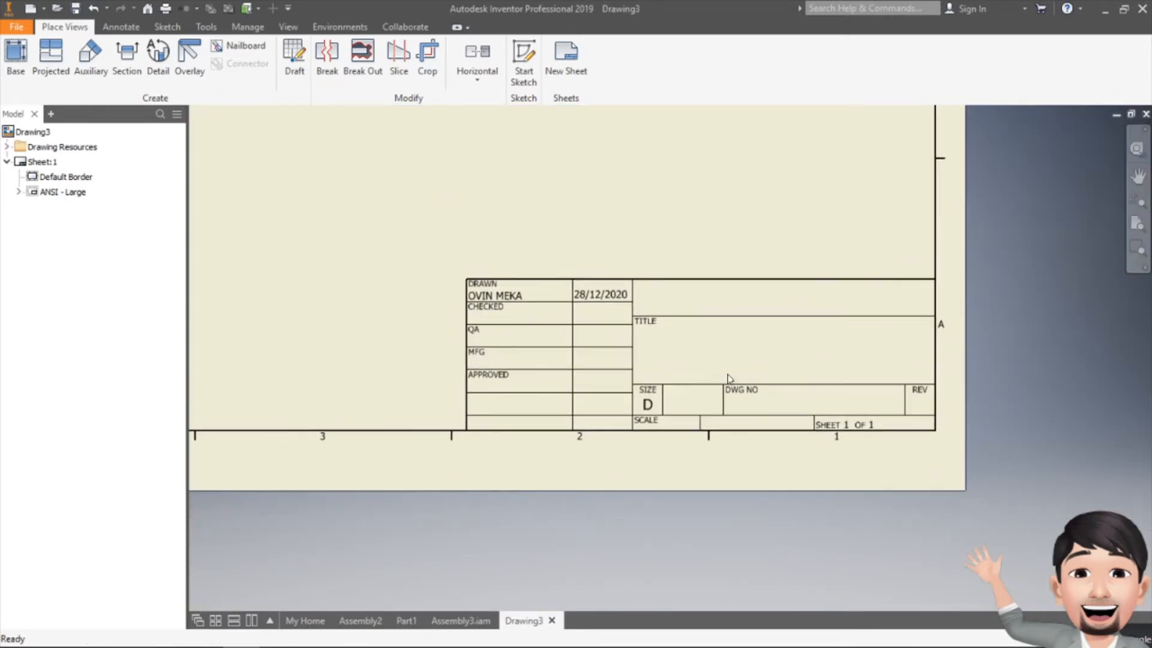
Create another new drawing from the Metric ISO.idw template.
click(309, 619)
click(18, 55)
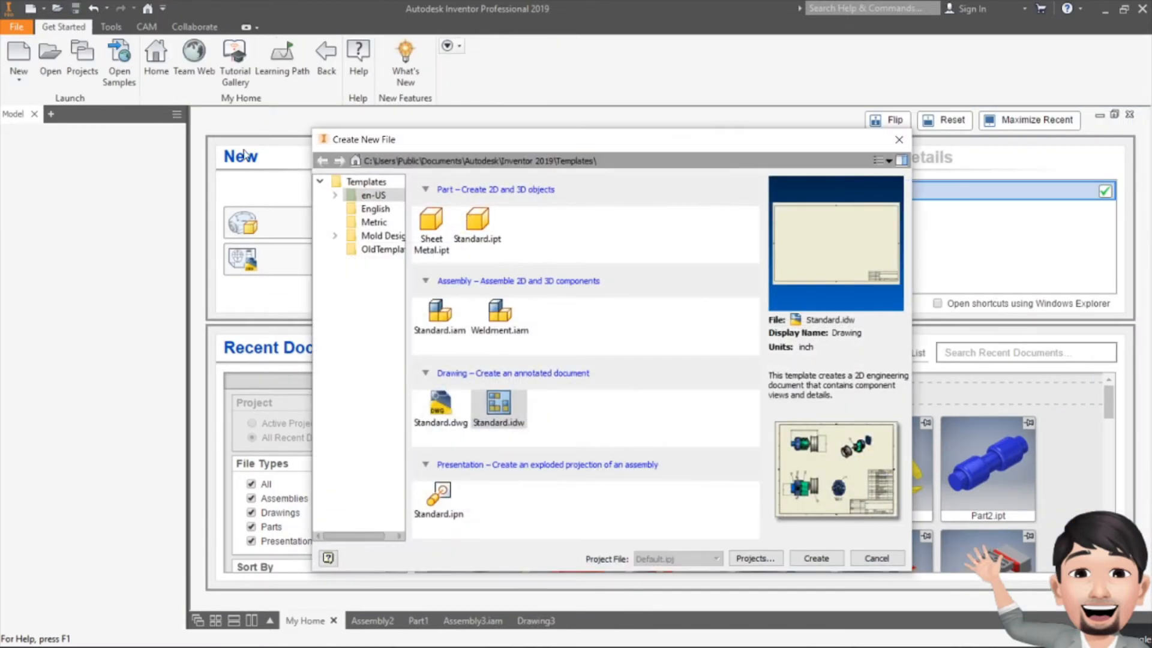
click(373, 222)
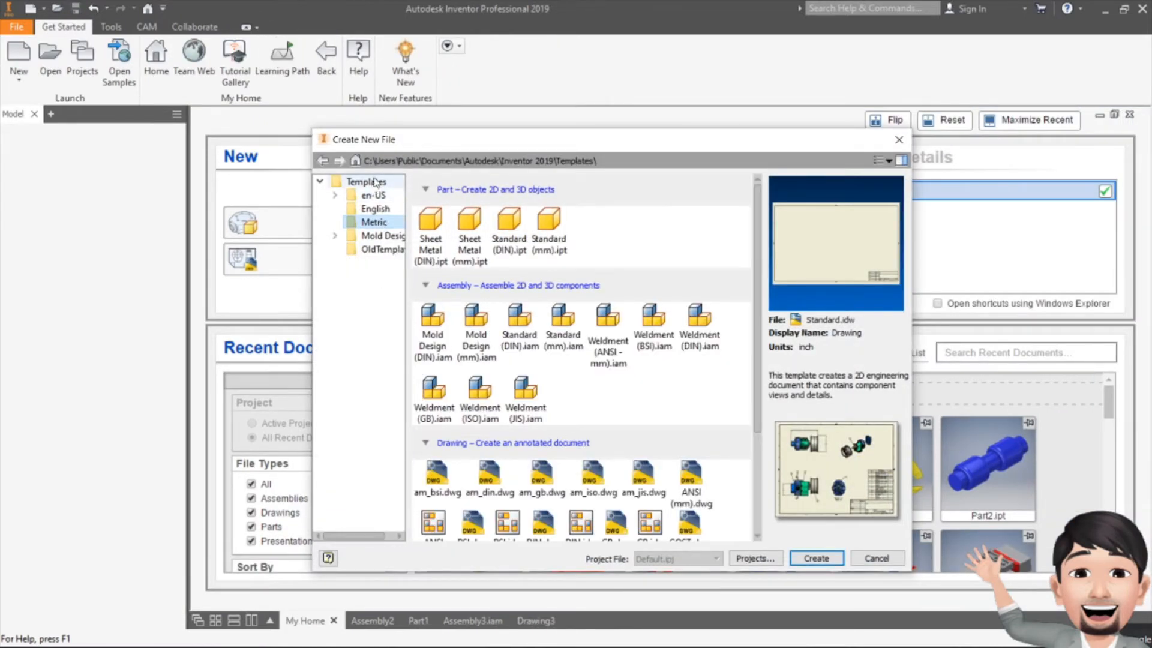
scroll(528, 408, down, 3)
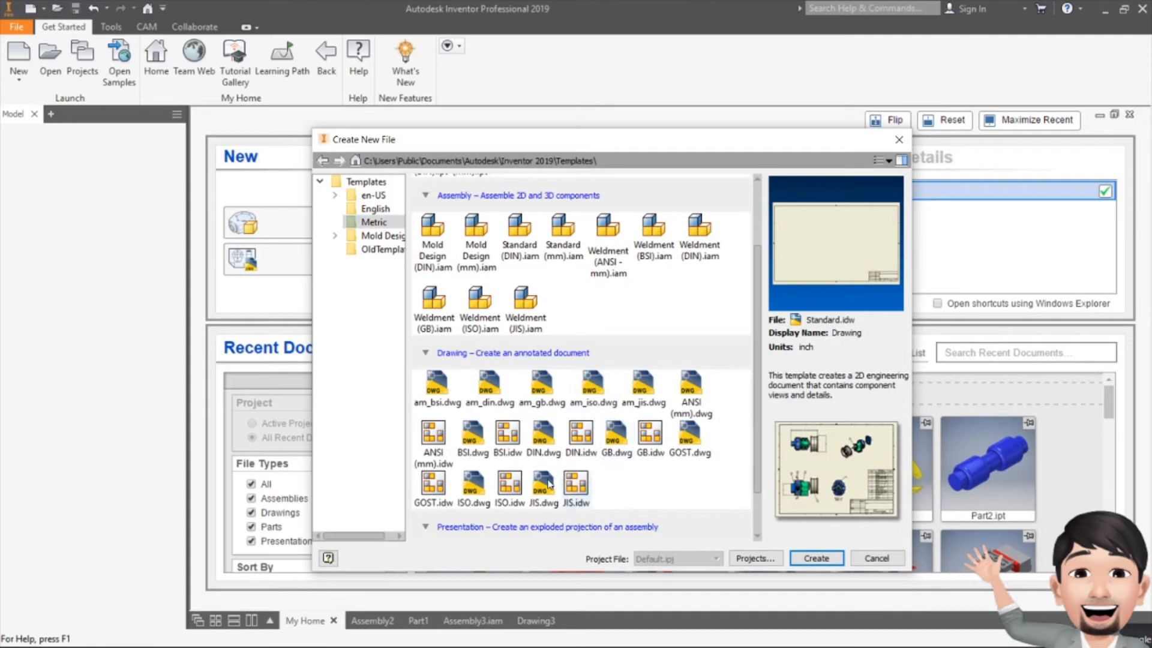
click(511, 484)
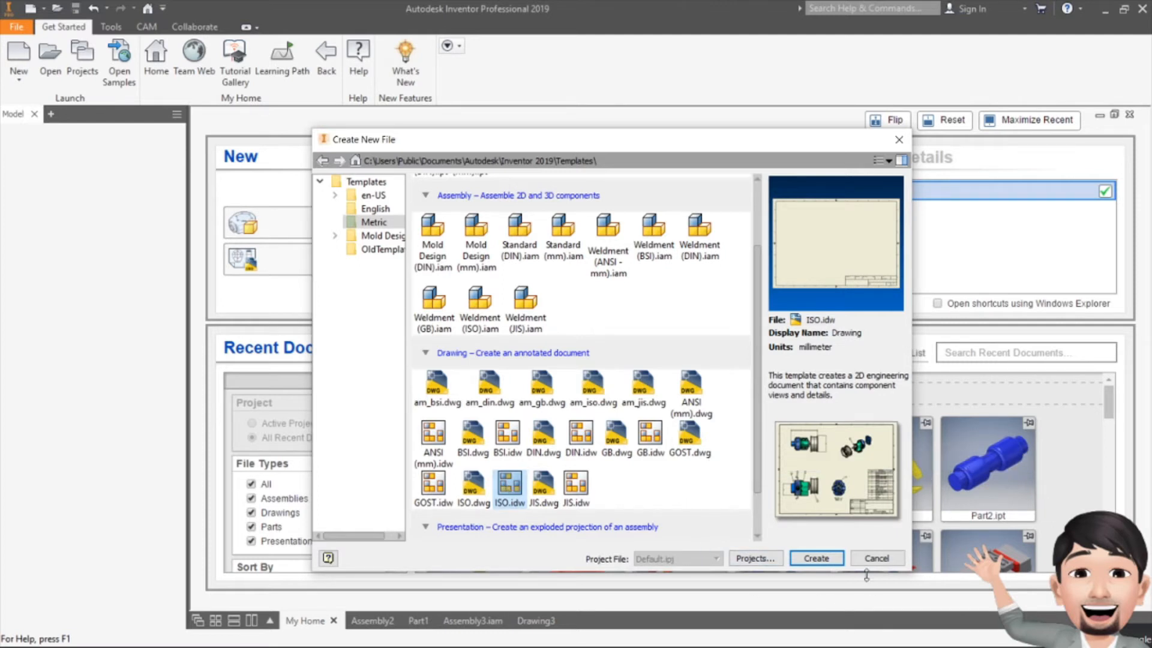
click(817, 558)
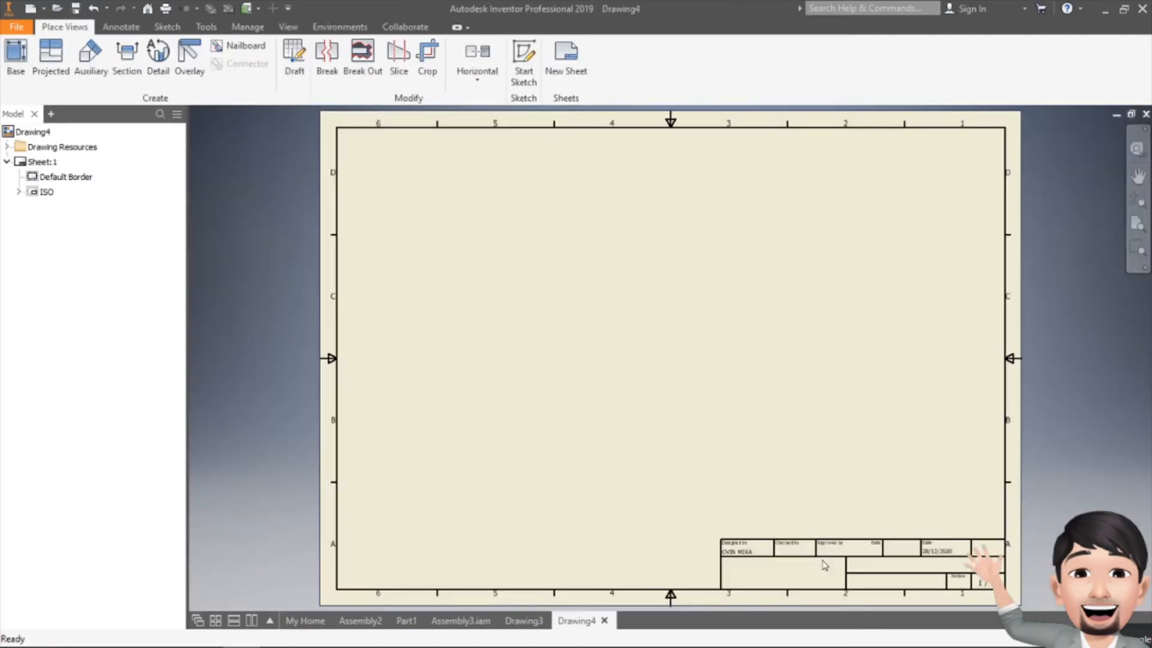
Compare the title block of the ISO drawing with the one in the ANSI drawing, ending on the ISO drawing.
scroll(886, 564, up, 5)
middle_drag(887, 561, 771, 331)
scroll(771, 331, down, 3)
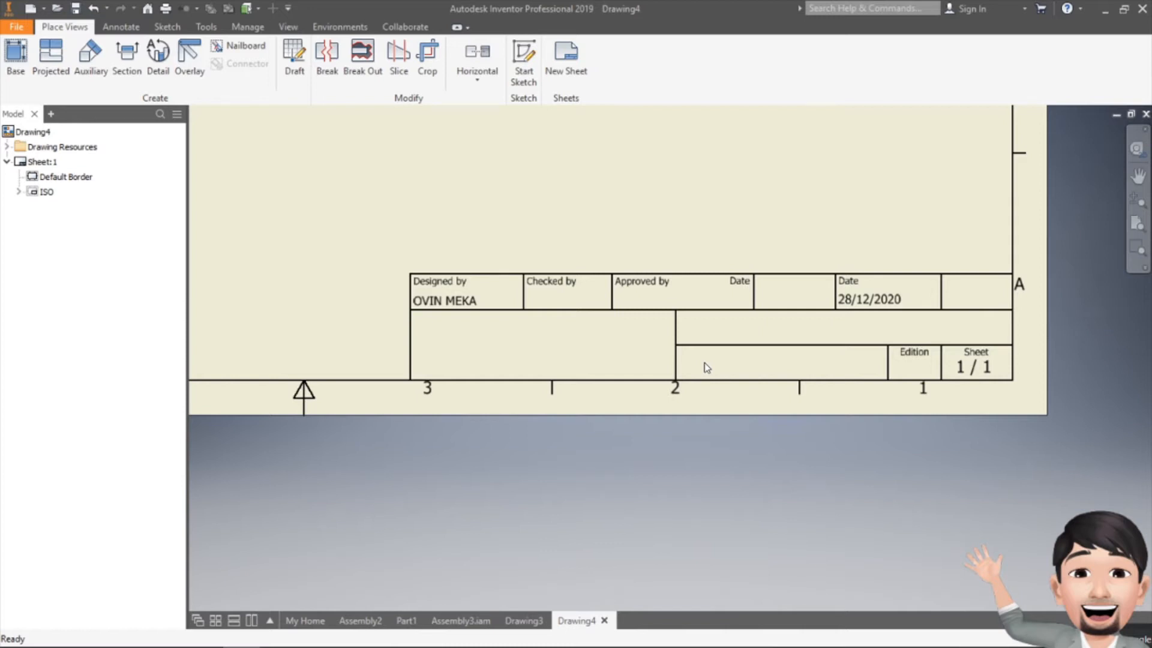
middle_drag(630, 335, 642, 385)
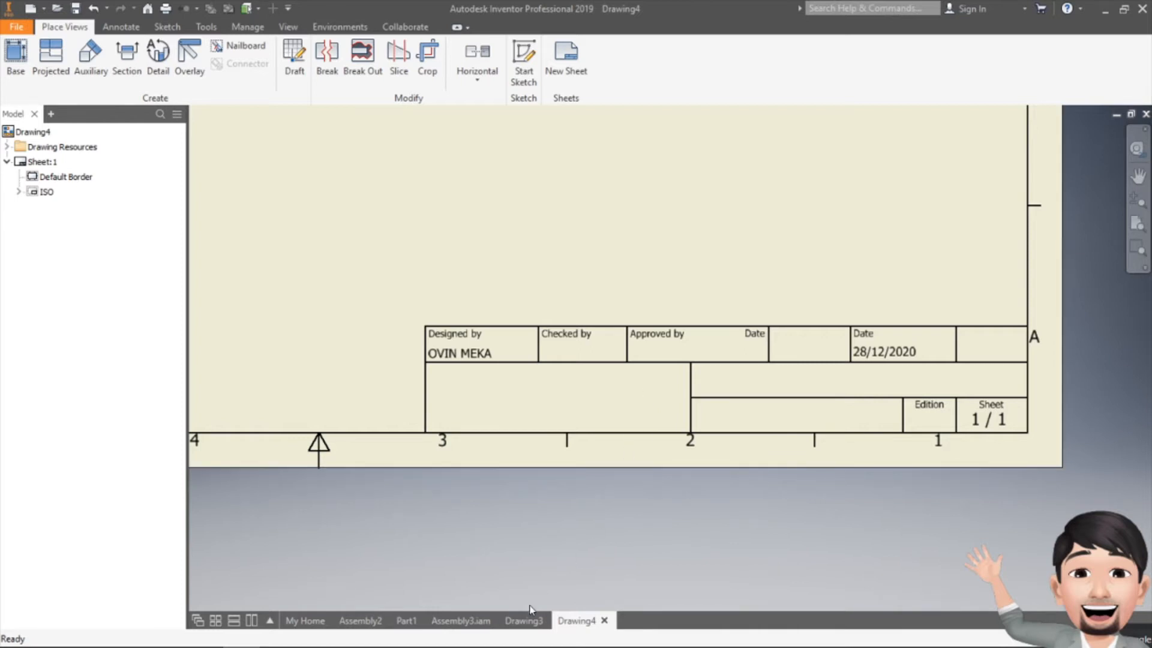
click(538, 622)
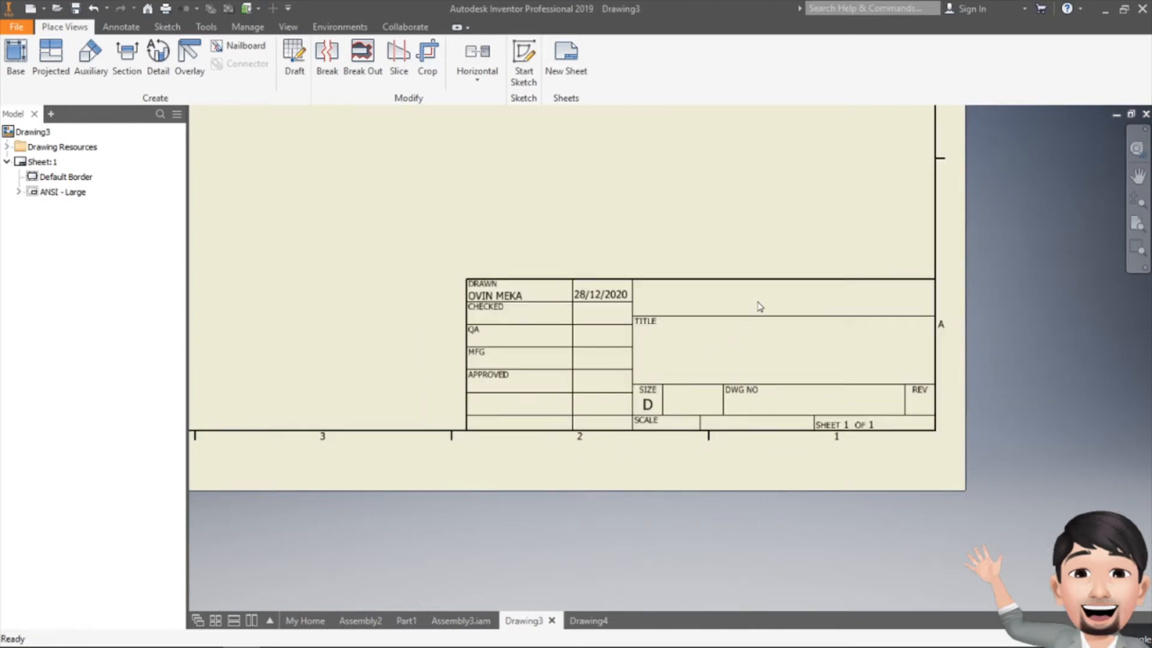
scroll(758, 306, down, 3)
scroll(764, 332, up, 3)
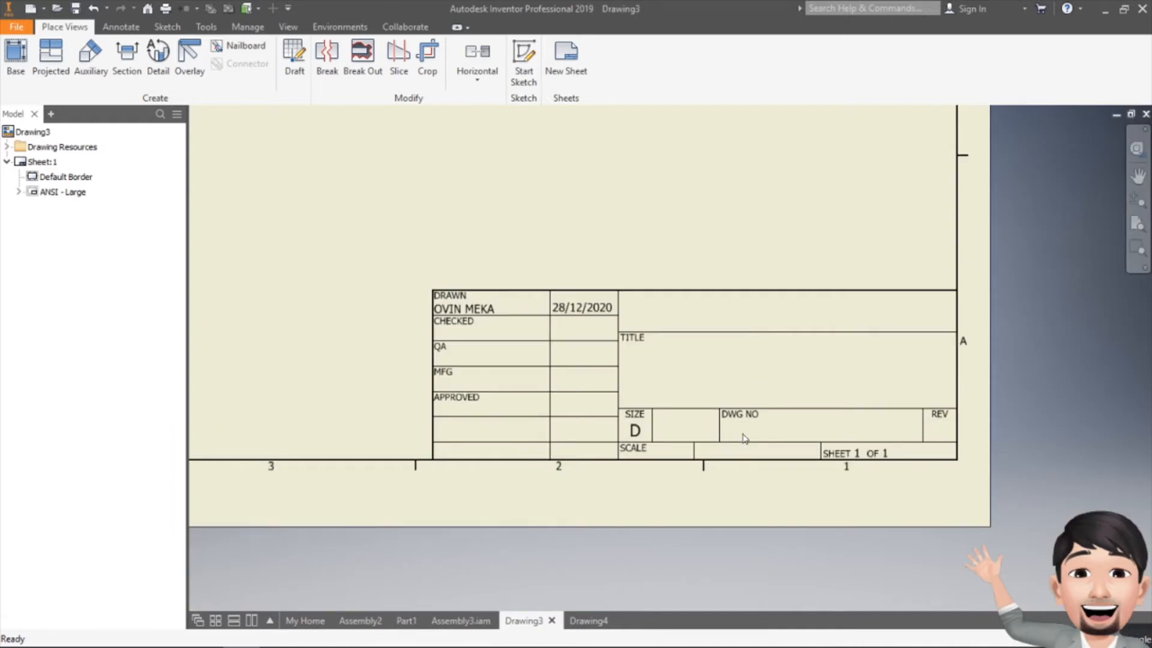
click(579, 623)
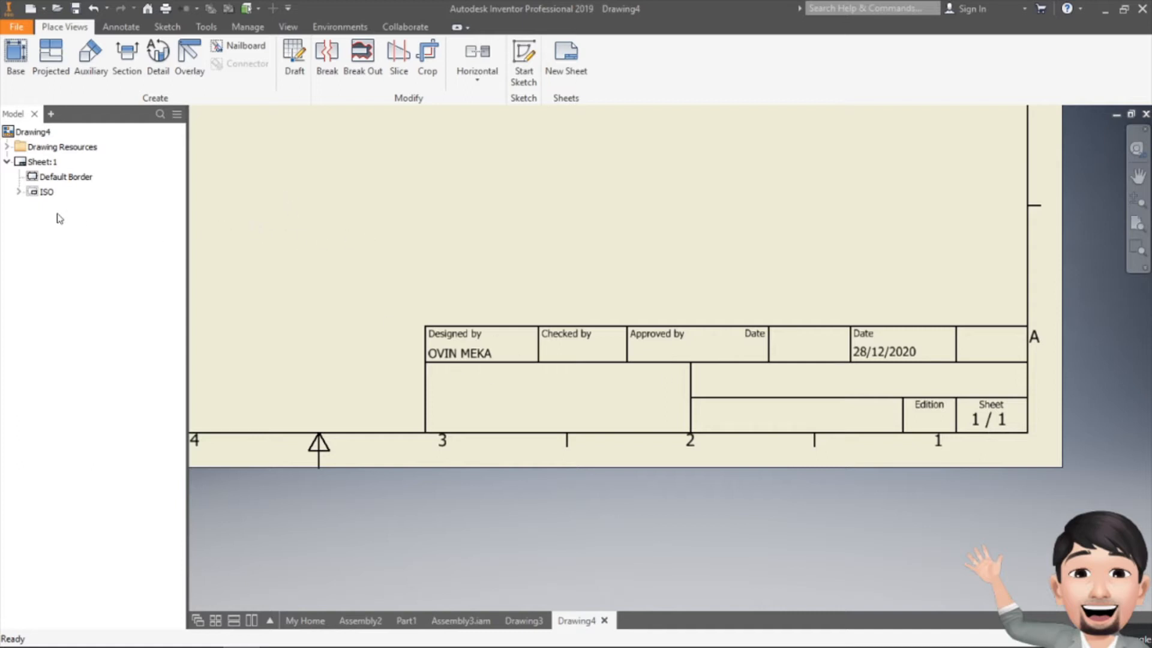
Set the size of Sheet:1 in the ISO drawing to A4.
right_click(50, 166)
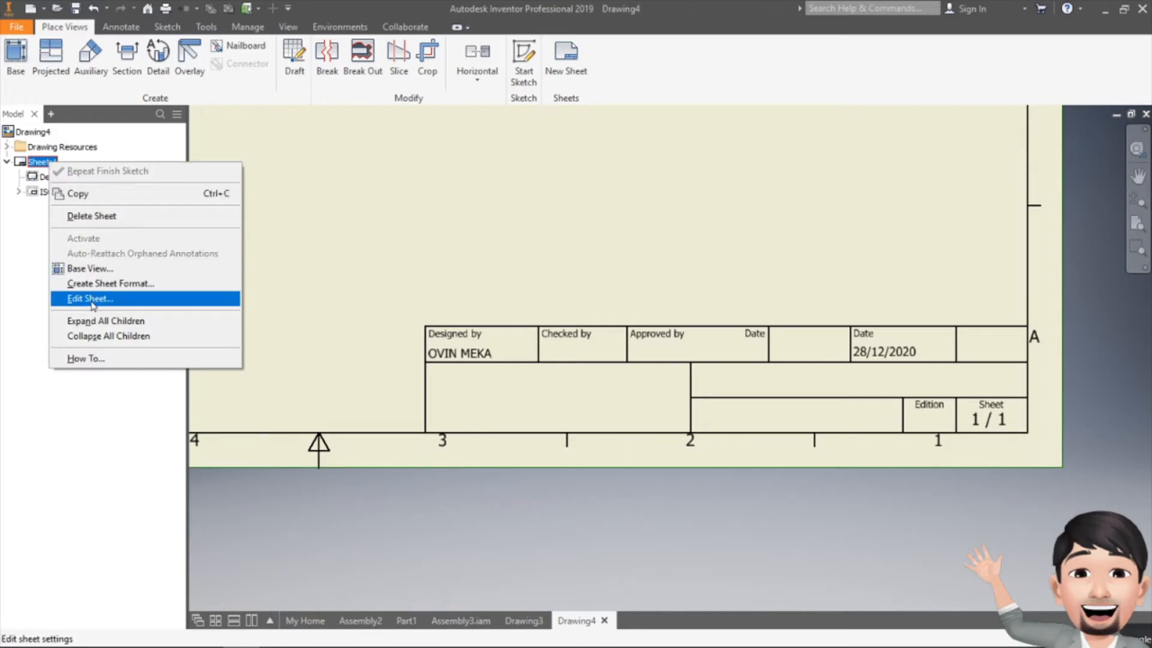
click(90, 299)
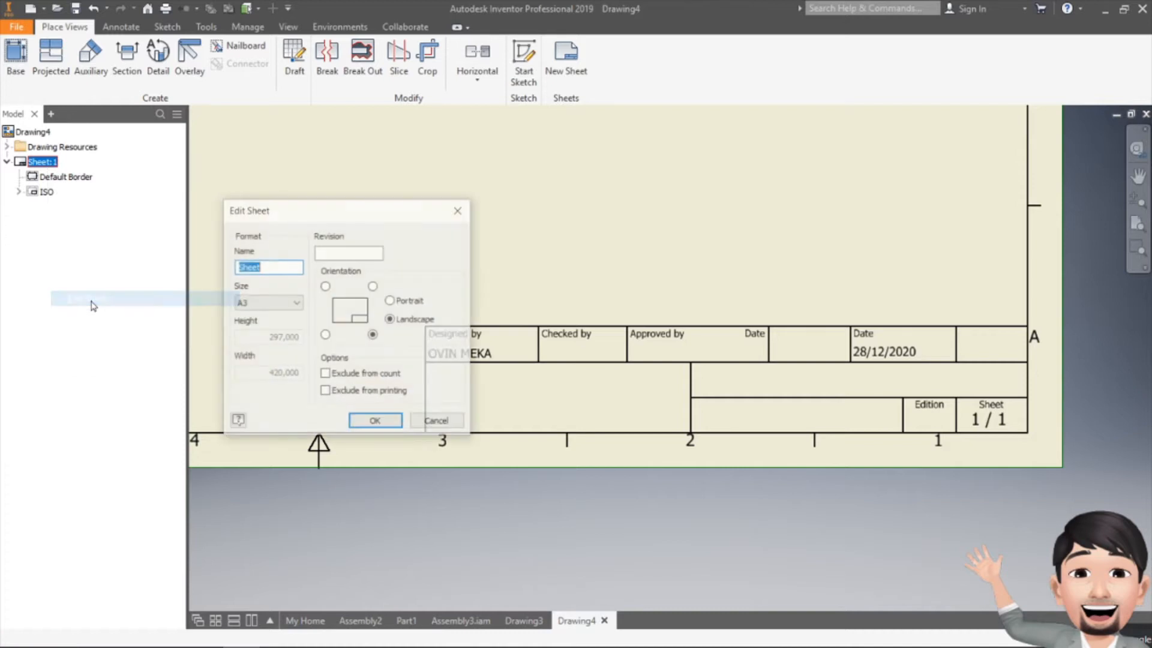
click(287, 304)
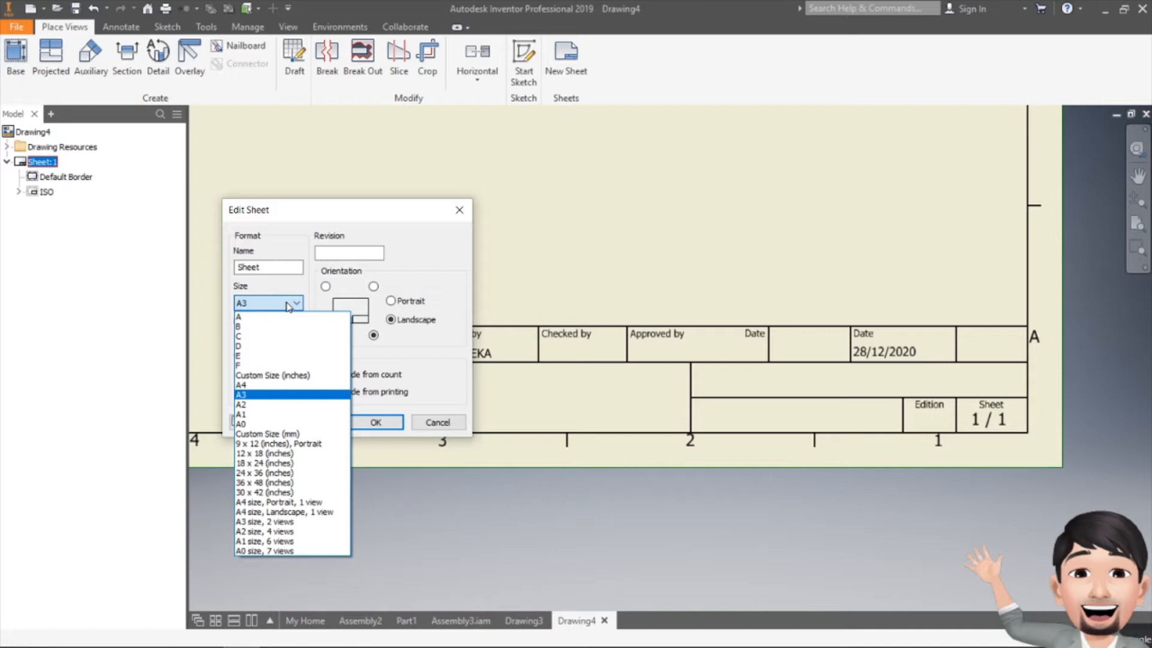
click(262, 385)
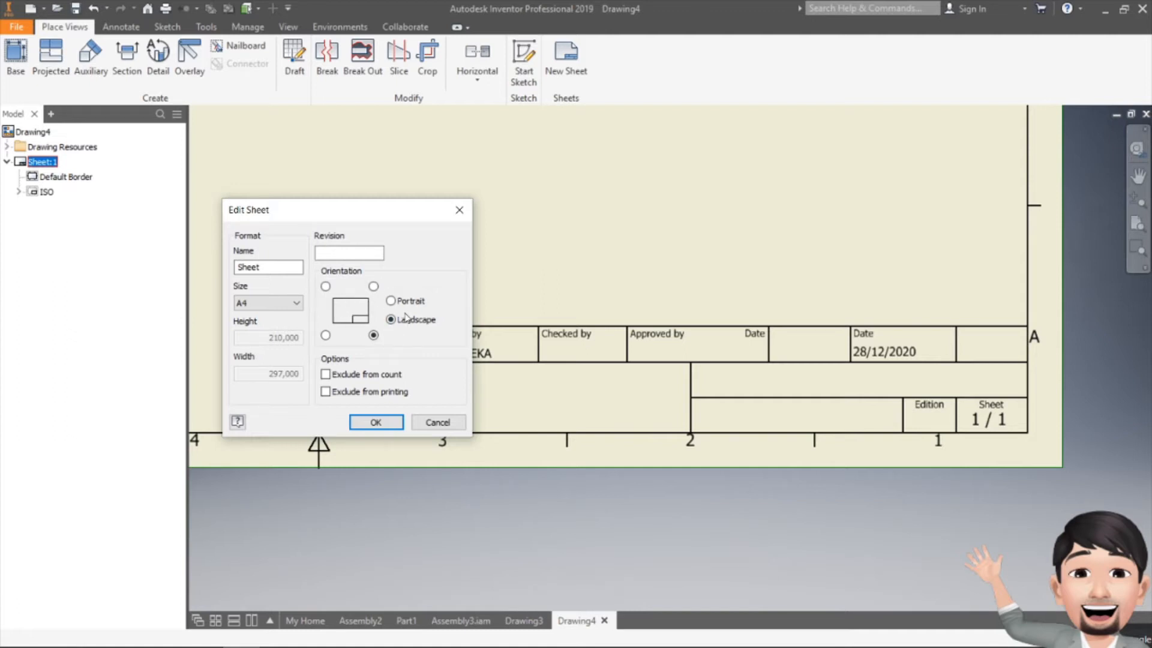
Try the title block in each corner of the sheet, ending with the lower-right corner.
click(325, 335)
click(325, 287)
click(373, 286)
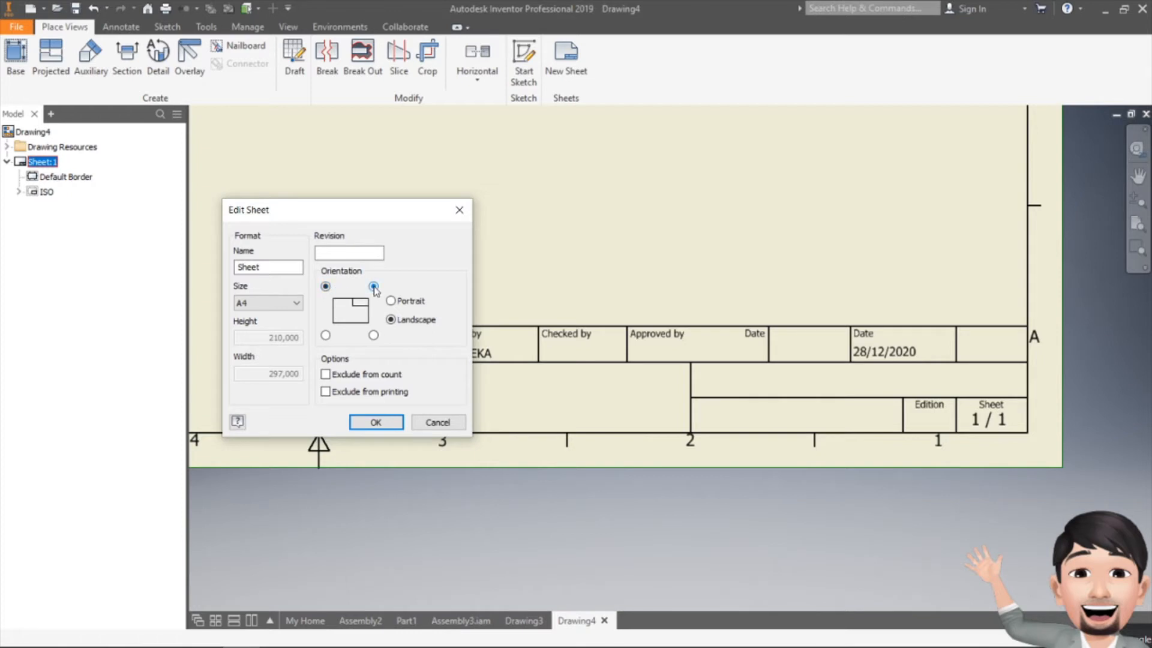
click(374, 336)
Compare portrait and landscape orientation for the A4 sheet, and apply the sheet settings with landscape.
click(419, 301)
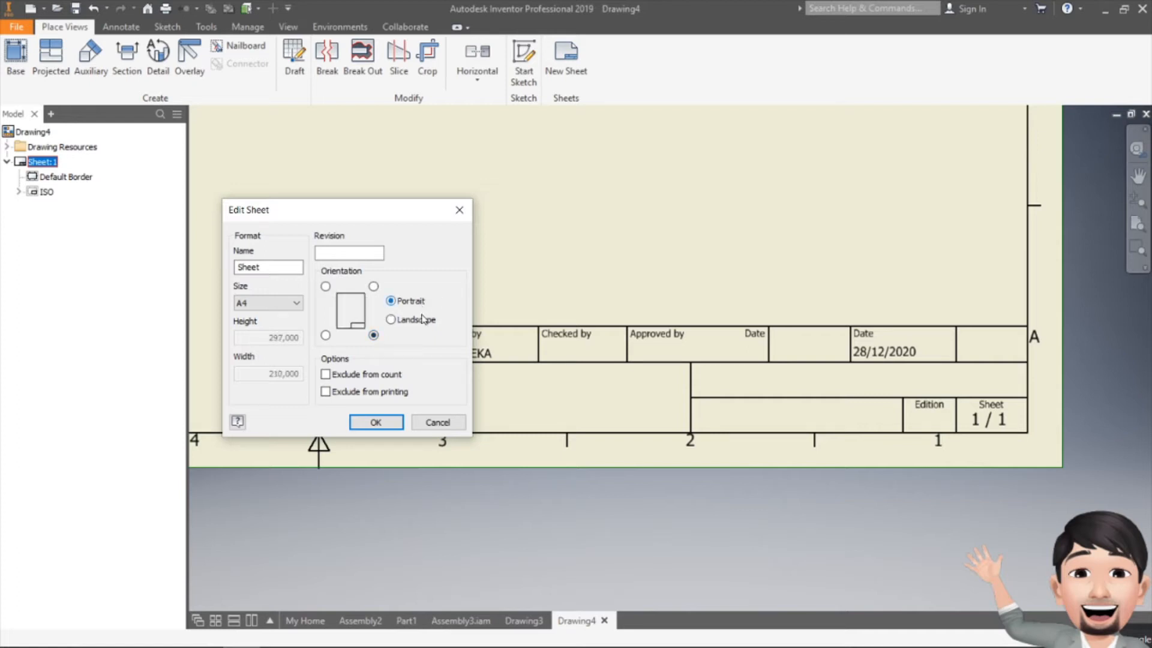
click(422, 324)
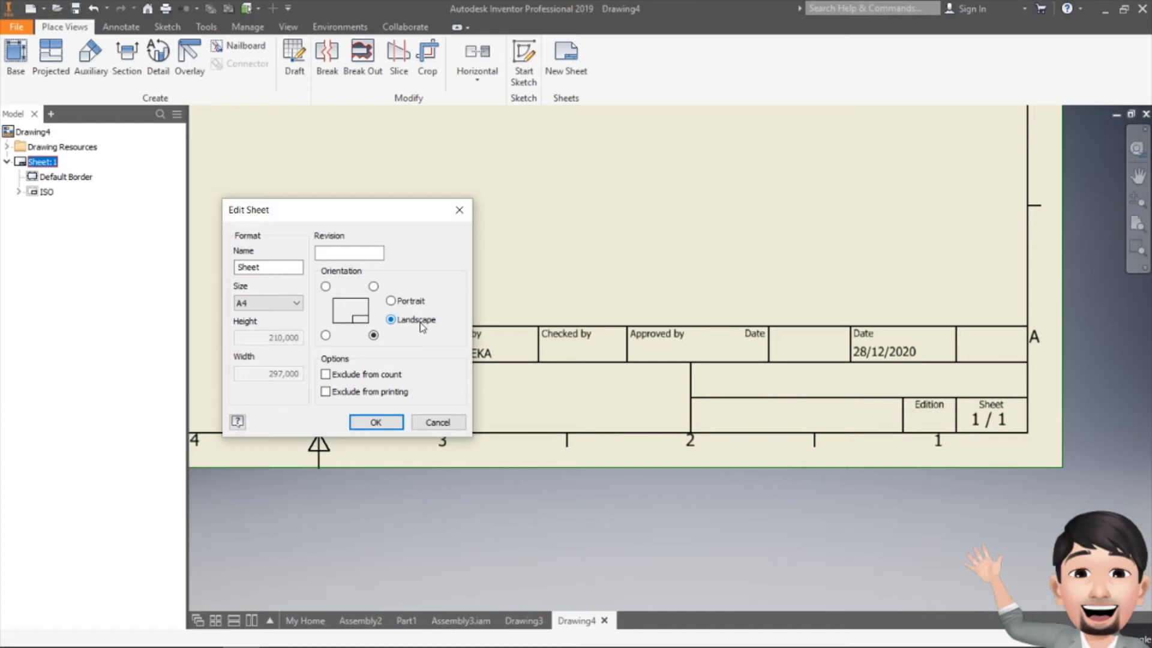
click(419, 303)
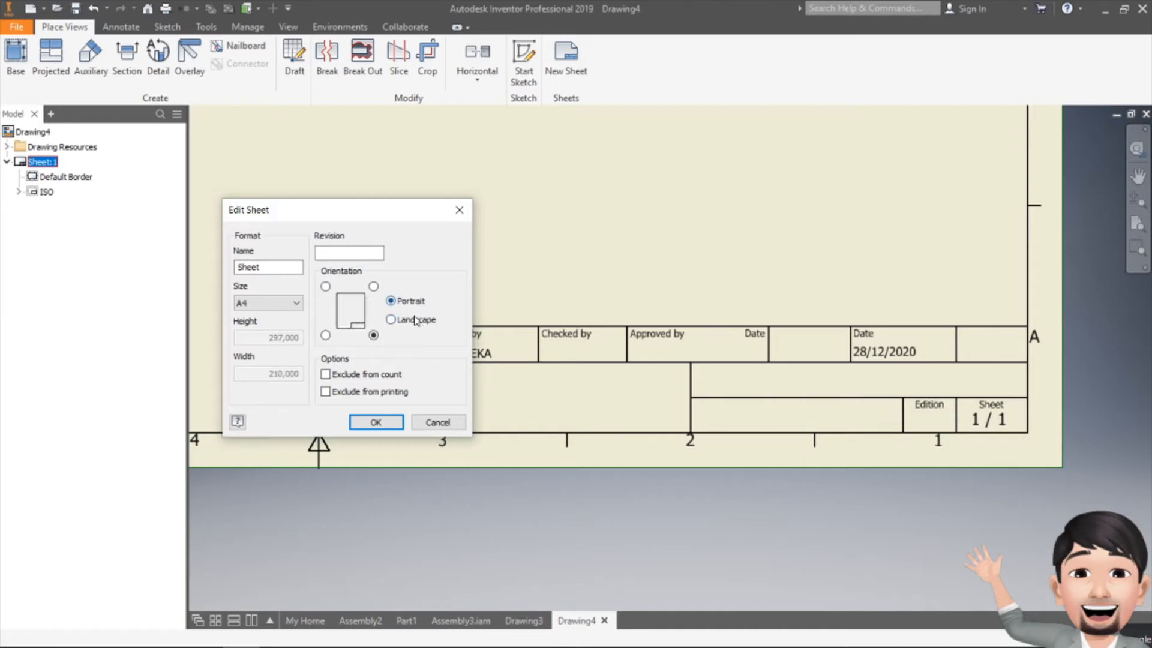
click(418, 323)
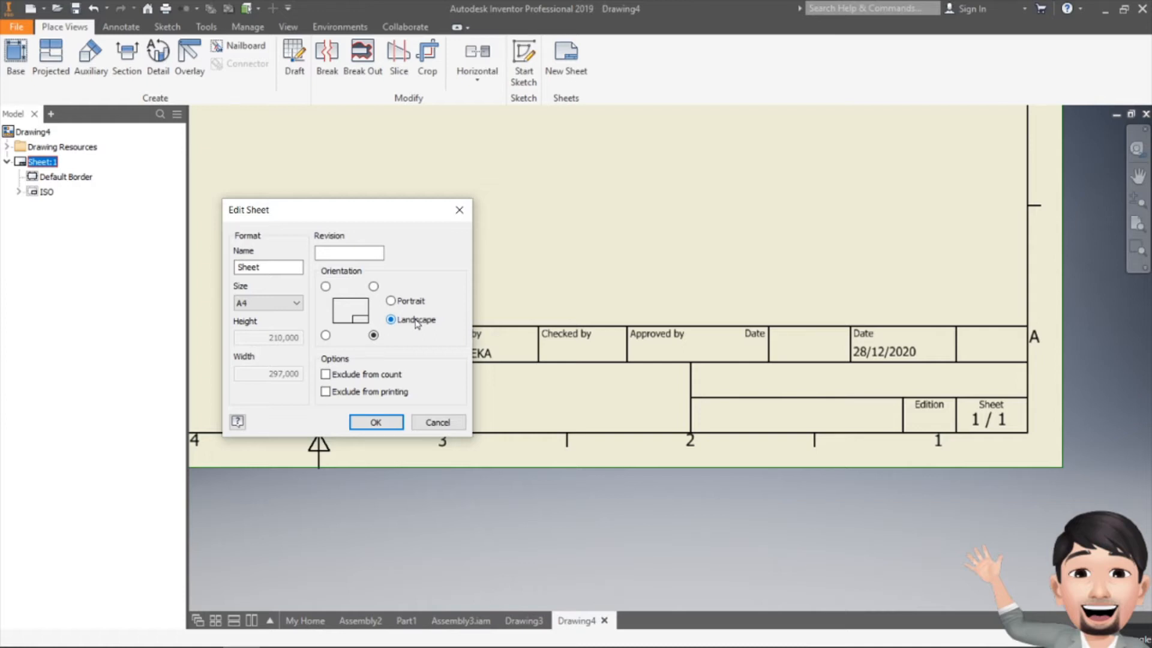
click(392, 422)
Switch to the Part1 drawing and change its A4 sheet orientation to portrait.
click(403, 620)
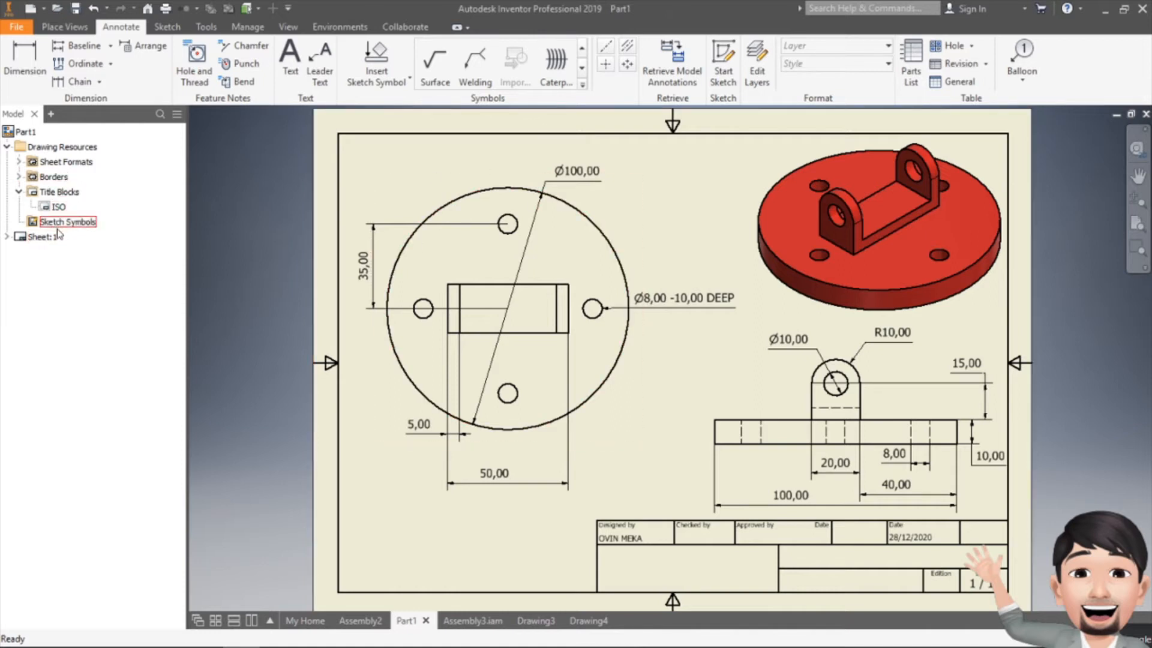
right_click(41, 239)
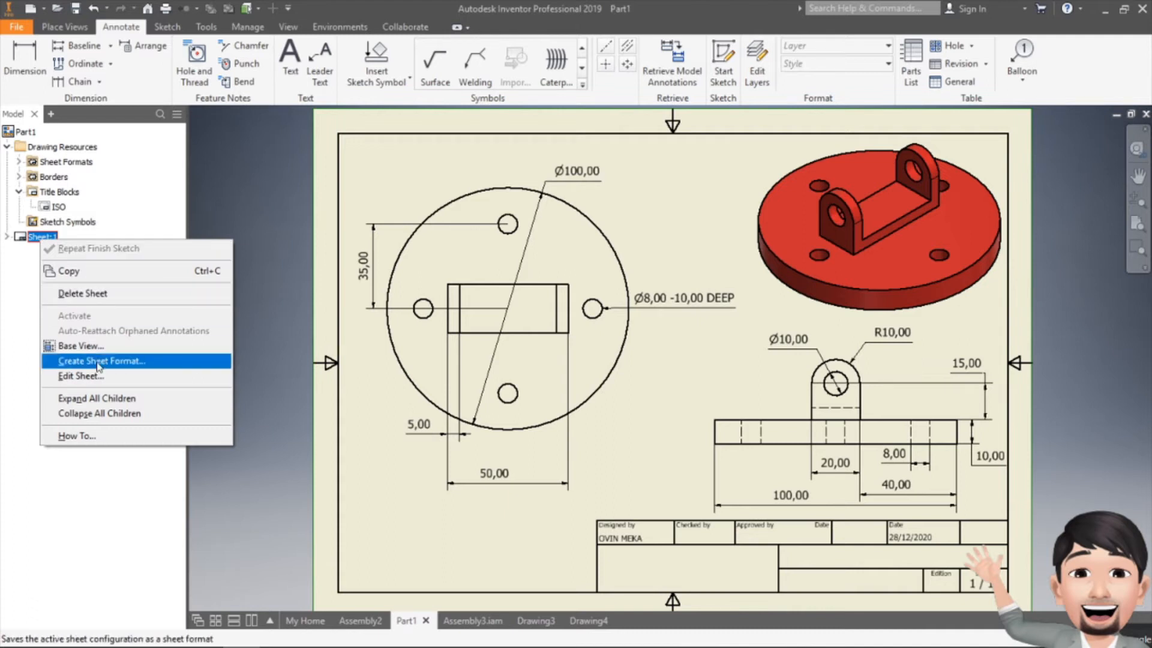
click(81, 375)
click(391, 301)
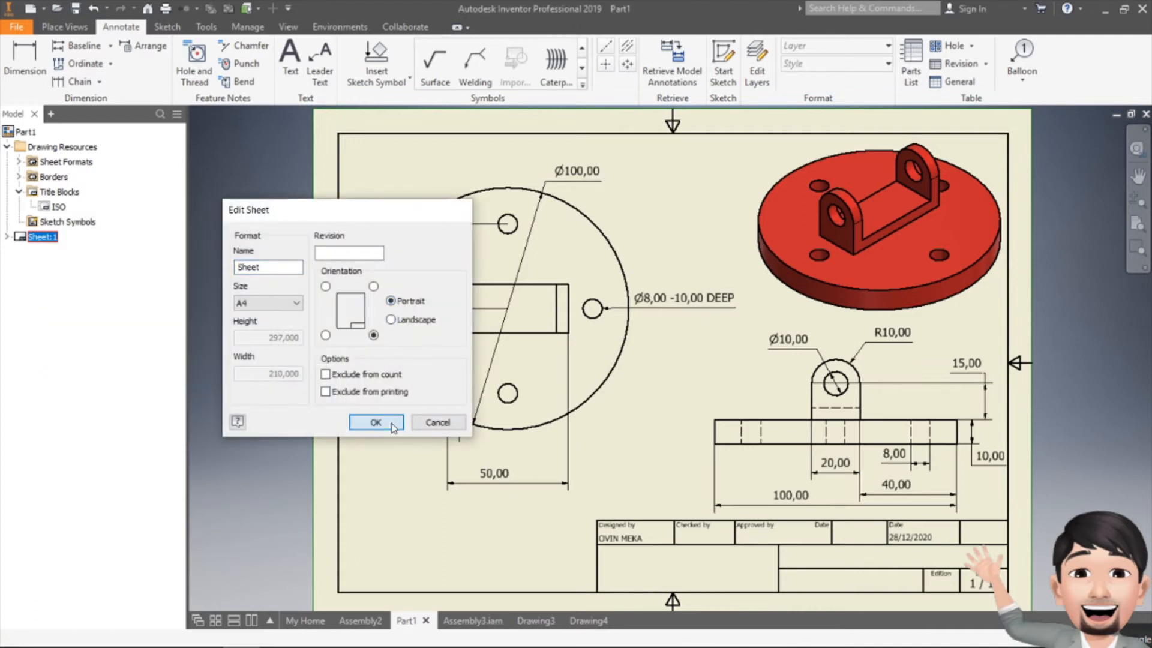
click(384, 421)
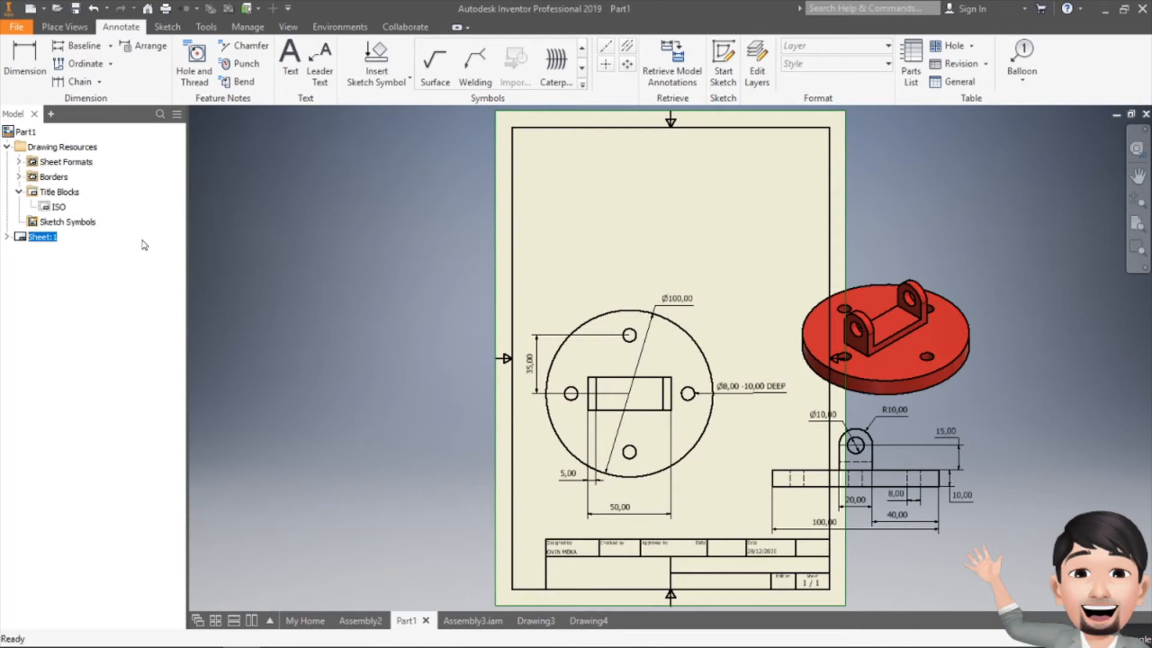
Set the Part1 drawing's sheet orientation back to landscape.
right_click(36, 238)
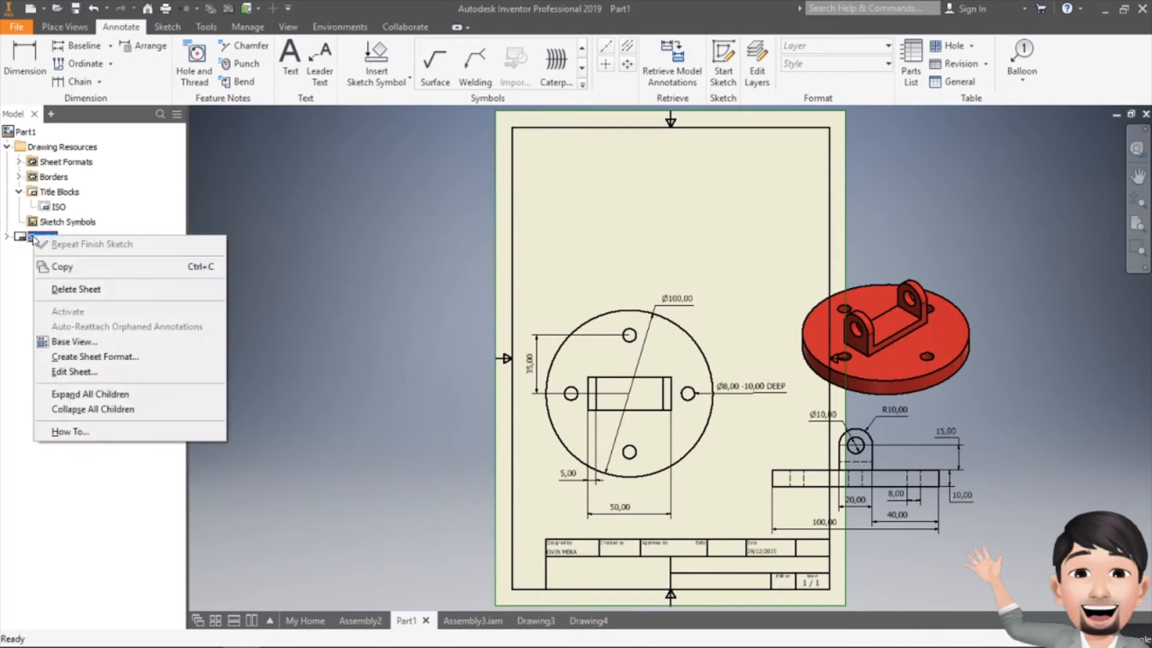
click(89, 371)
click(398, 321)
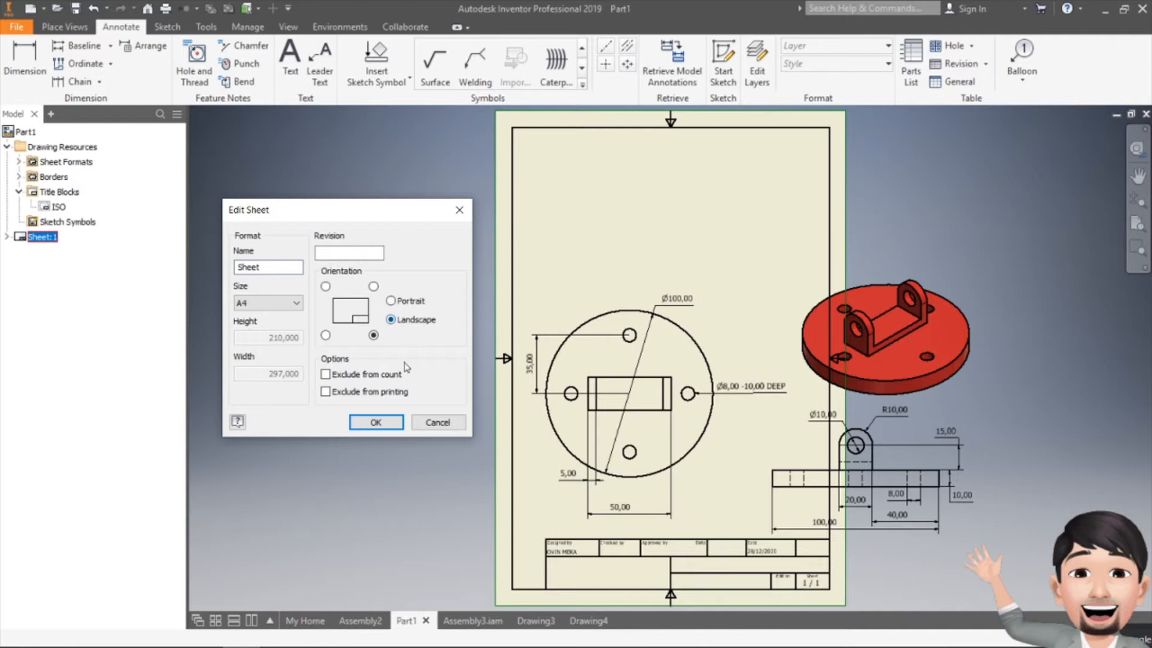
click(376, 421)
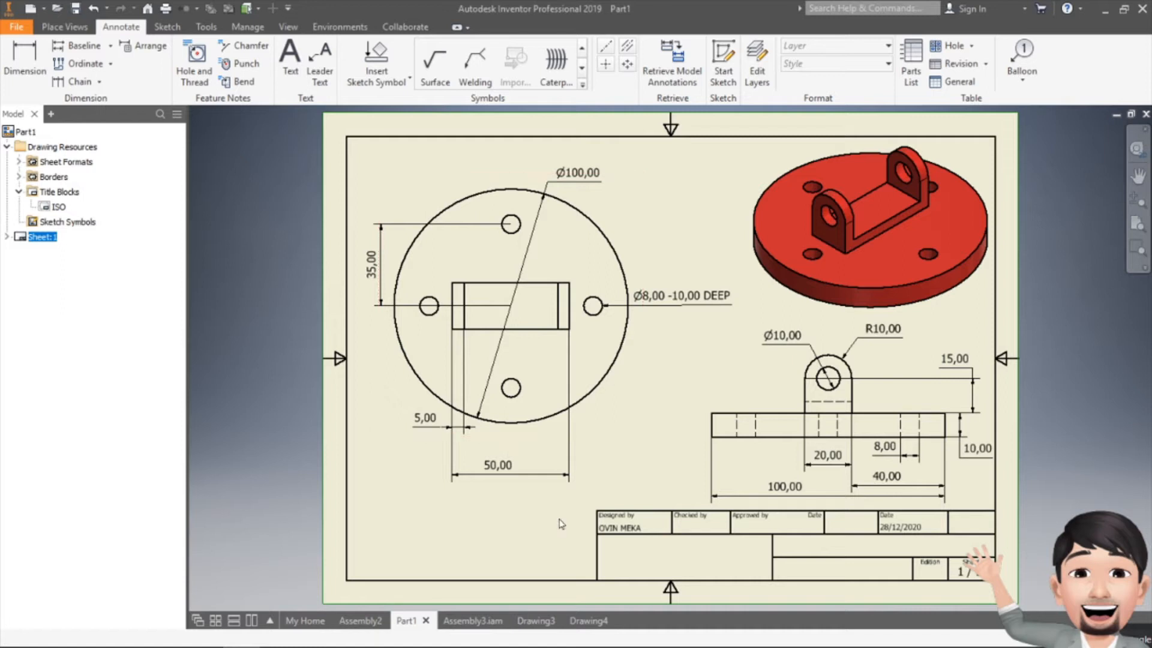
Close the ANSI drawing Drawing3 and return to the ISO drawing Drawing4.
click(588, 623)
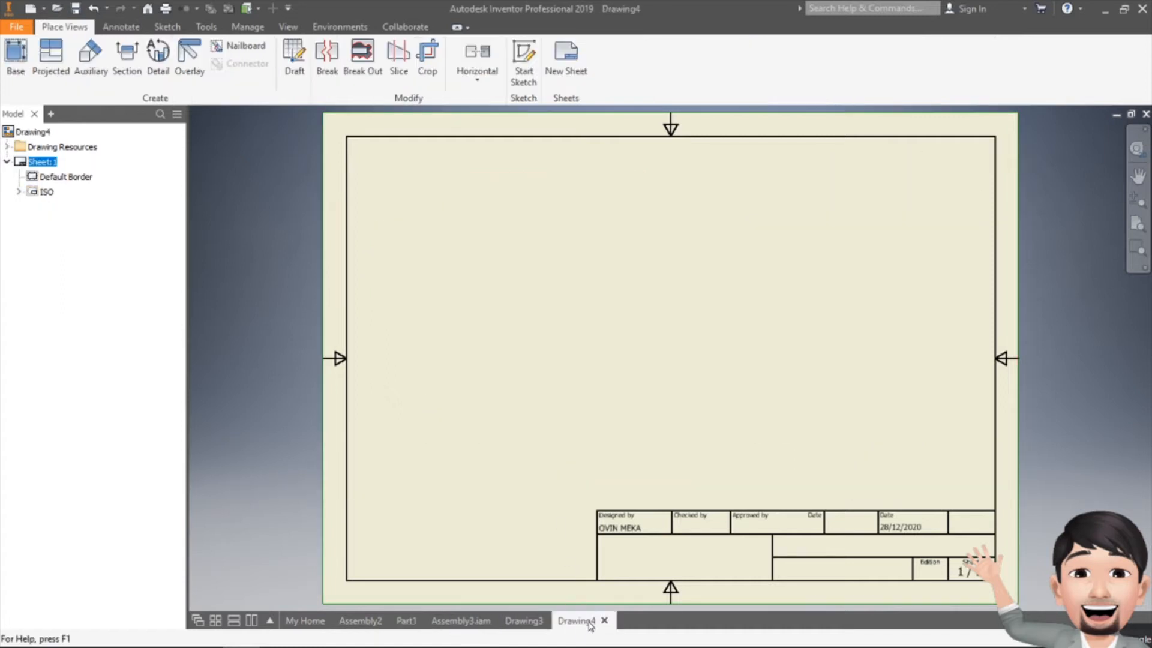
click(528, 623)
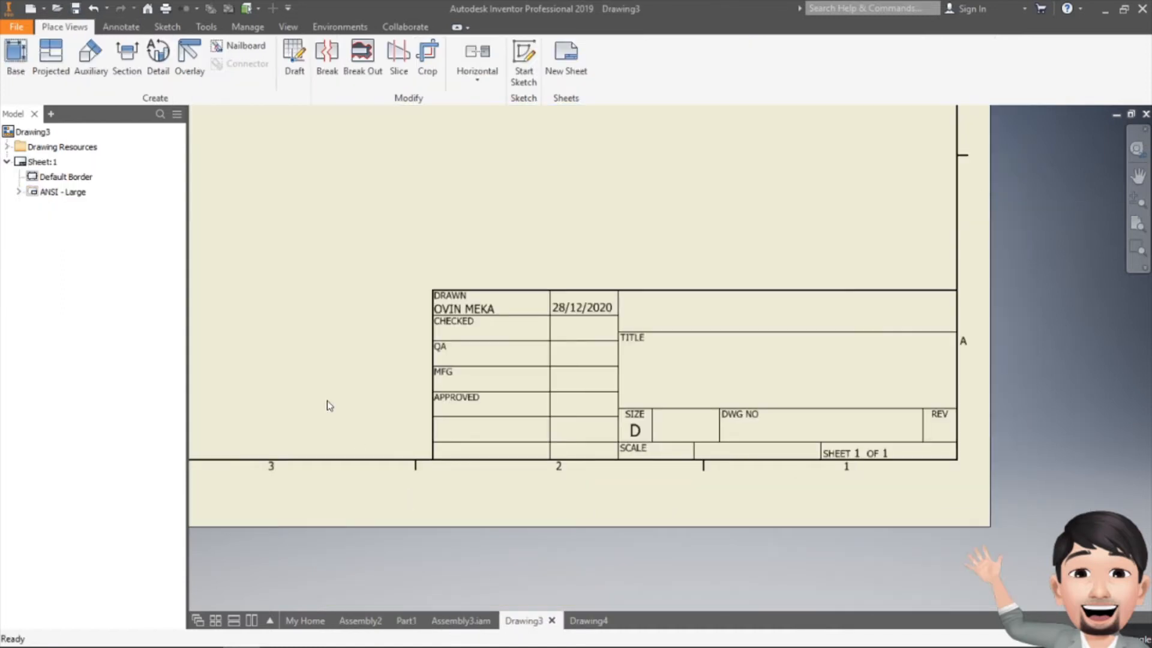
click(551, 621)
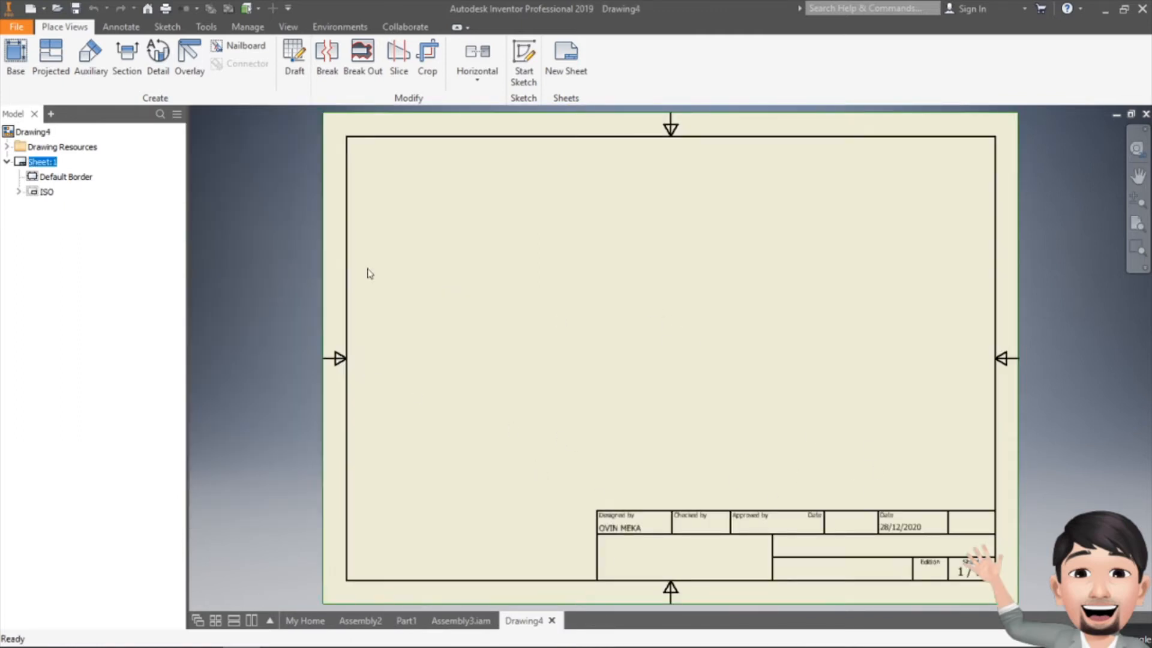
Inspect the title block of the ISO drawing and open the definition of the sheet's ISO title block for editing.
scroll(778, 532, up, 3)
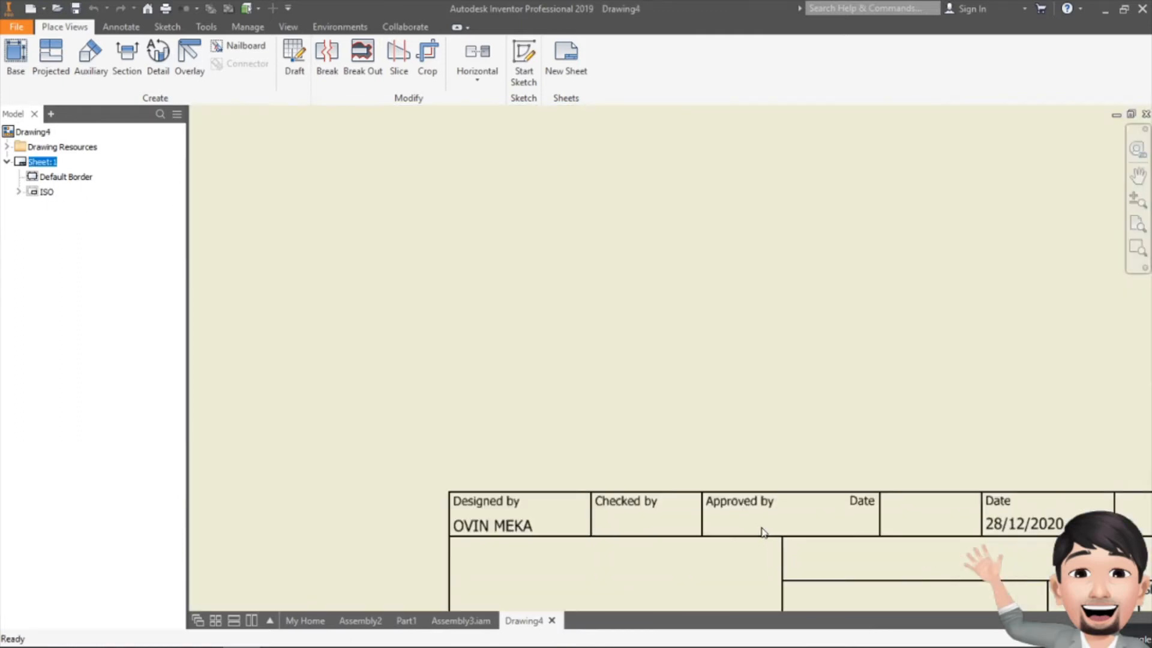
middle_drag(764, 527, 640, 342)
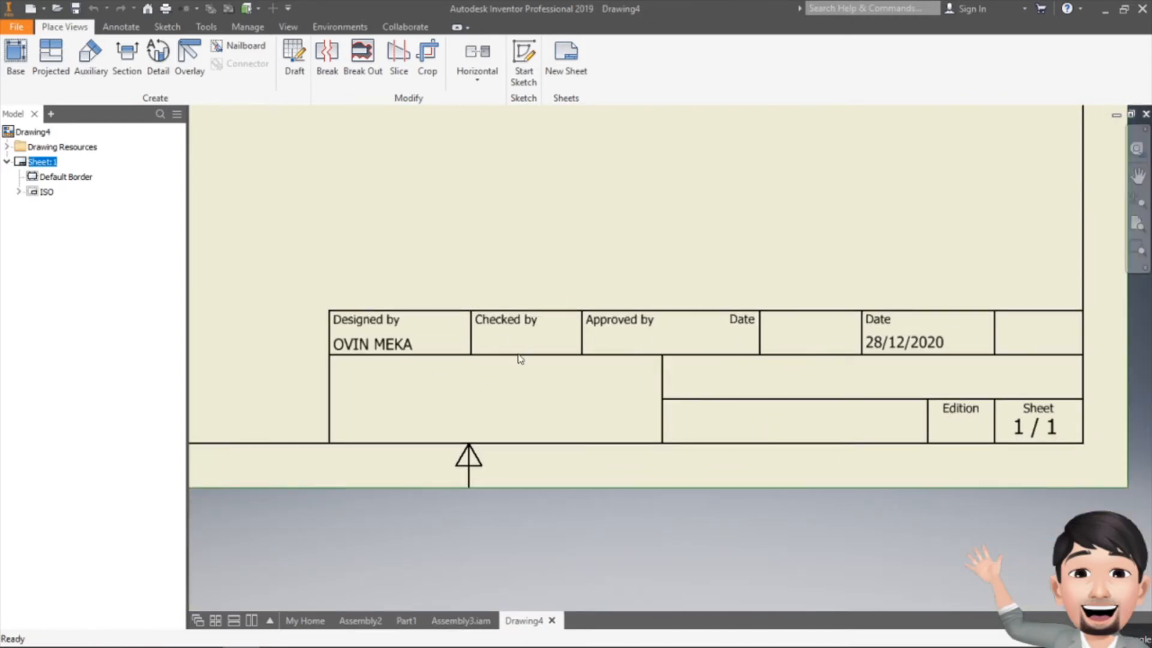
click(46, 193)
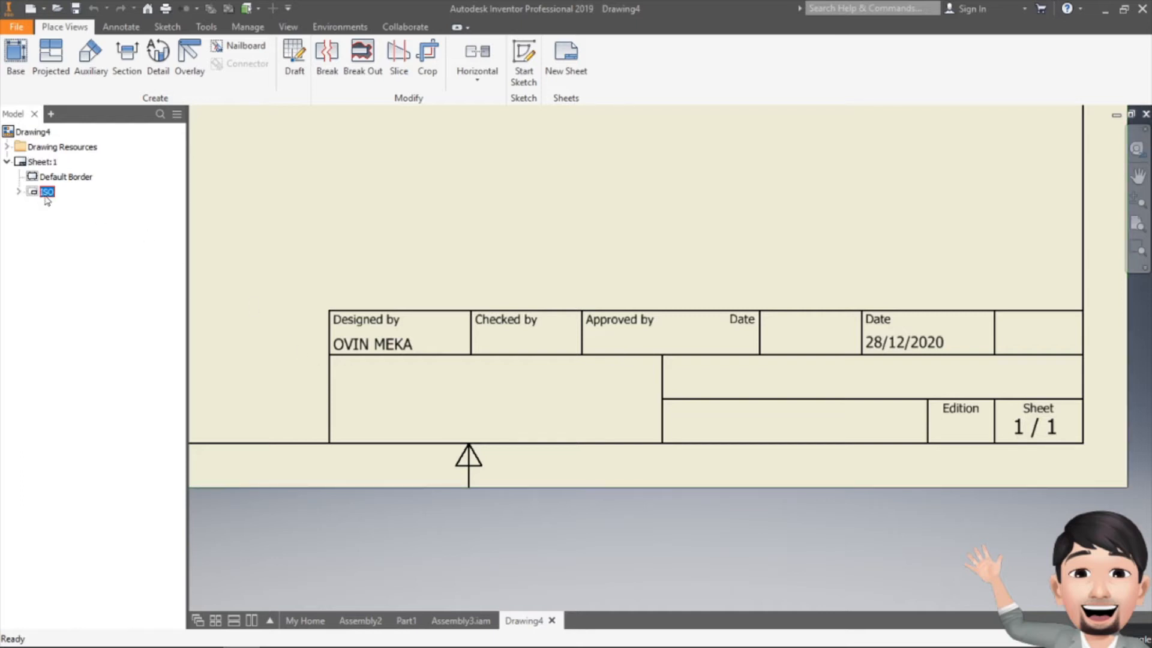
right_click(48, 193)
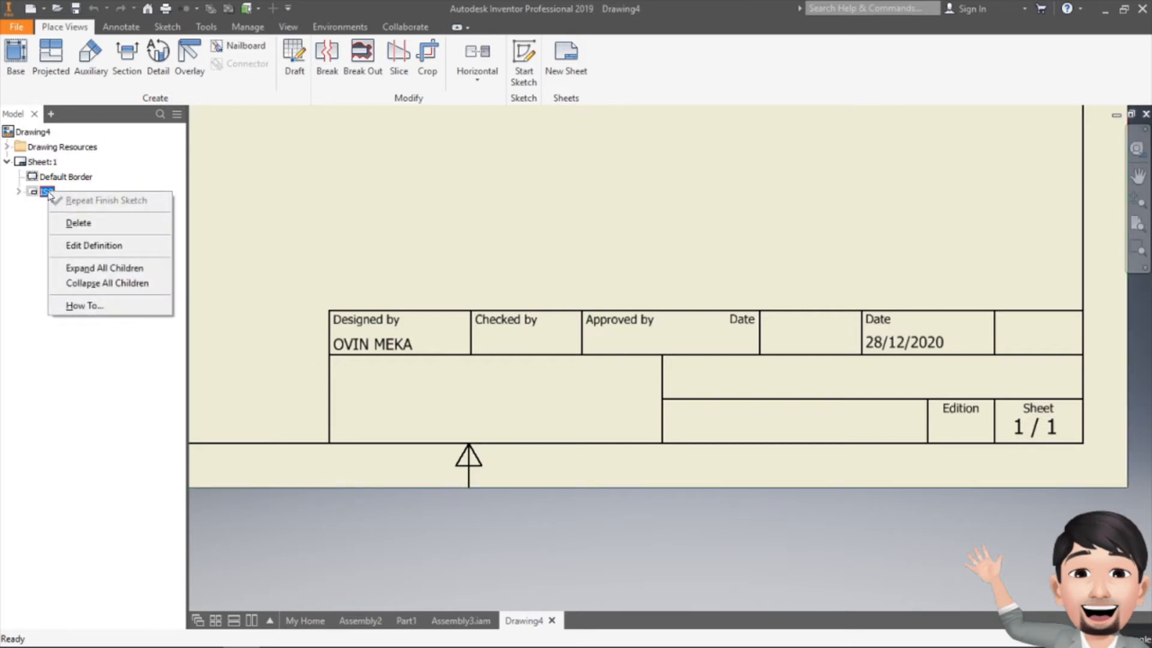
click(105, 251)
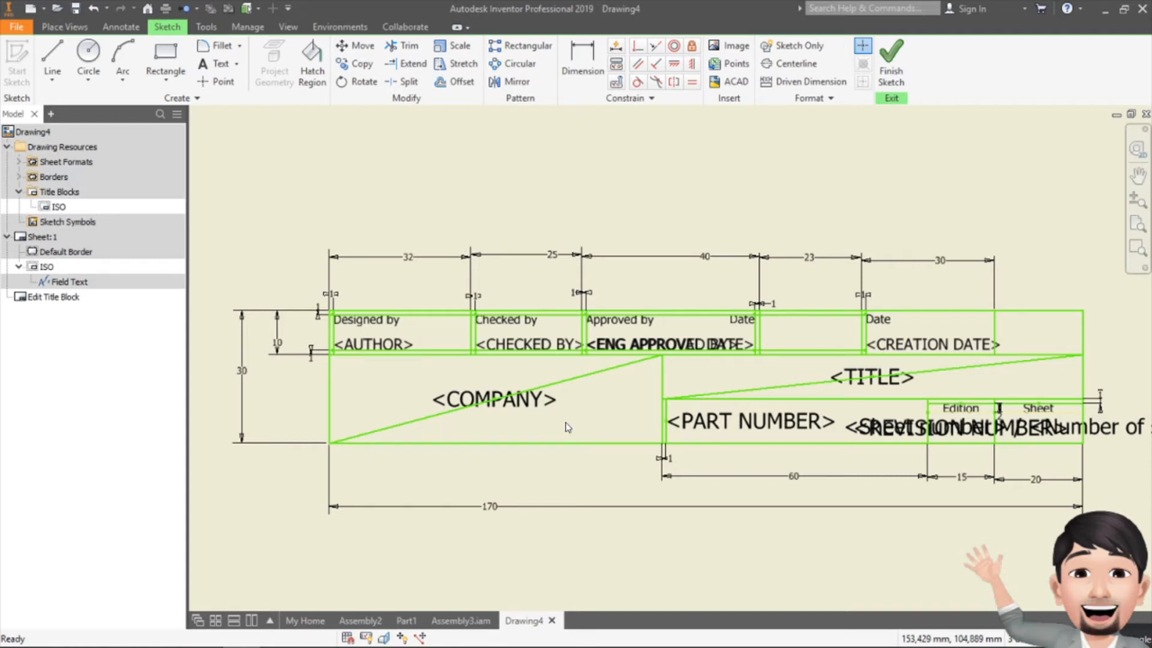
Replace the <COMPANY> field in the title block with the text "kampus perjuangan" and save the edits to ISO.
double_click(511, 405)
drag(841, 309, 871, 172)
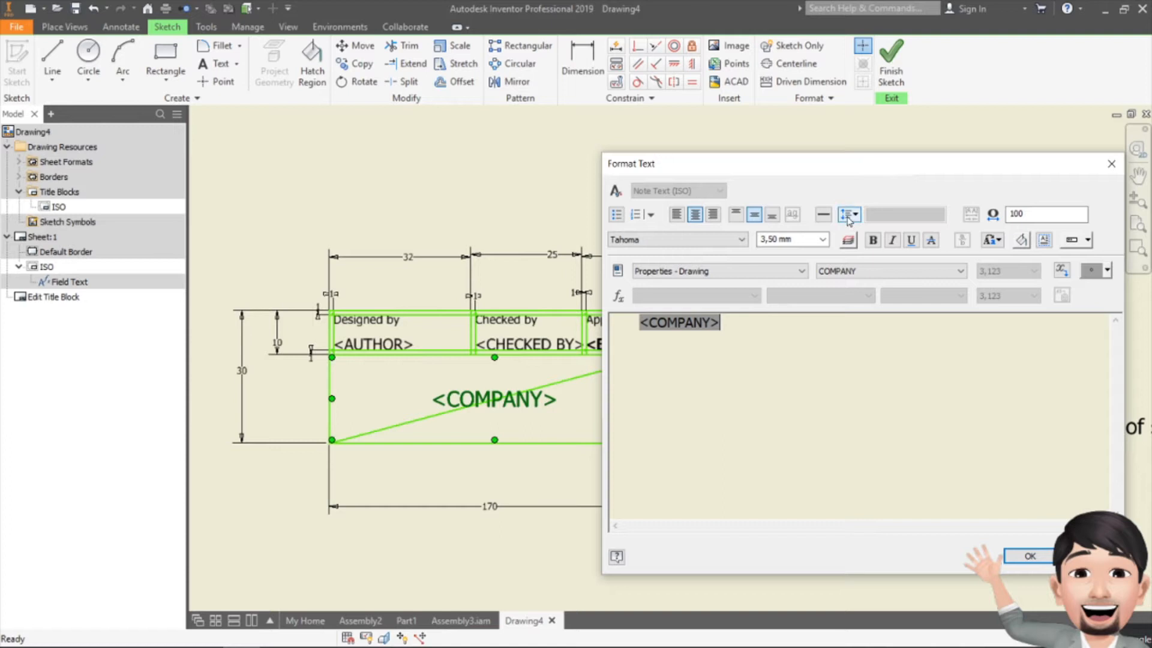
key(BackSpace)
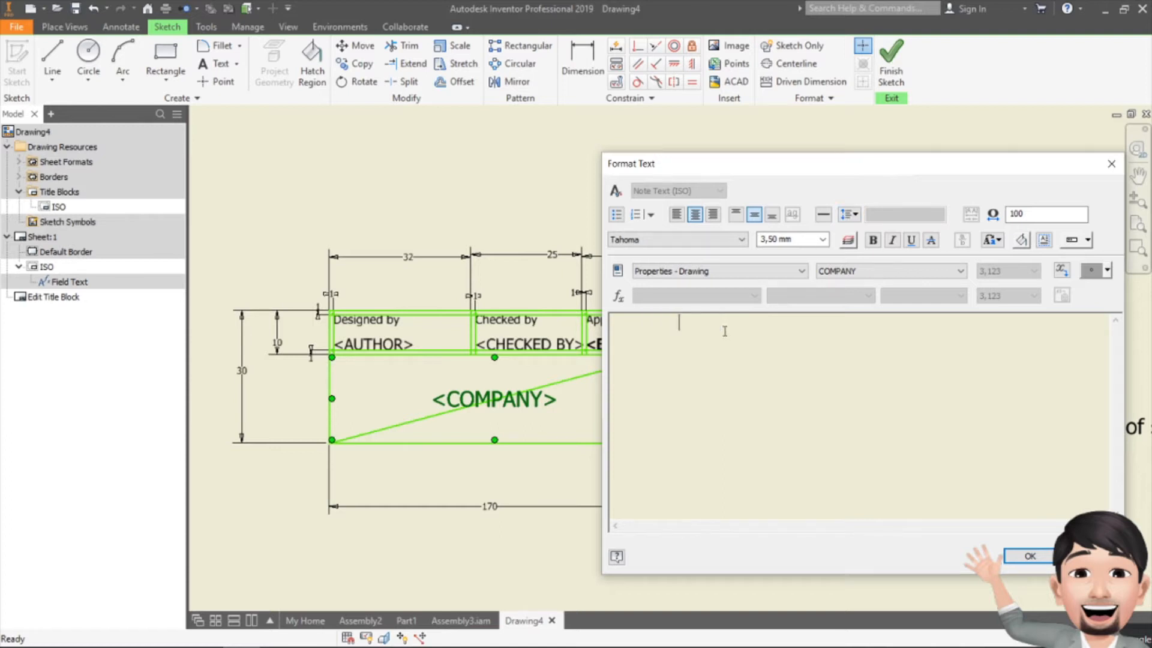
text(kampus perjuangan)
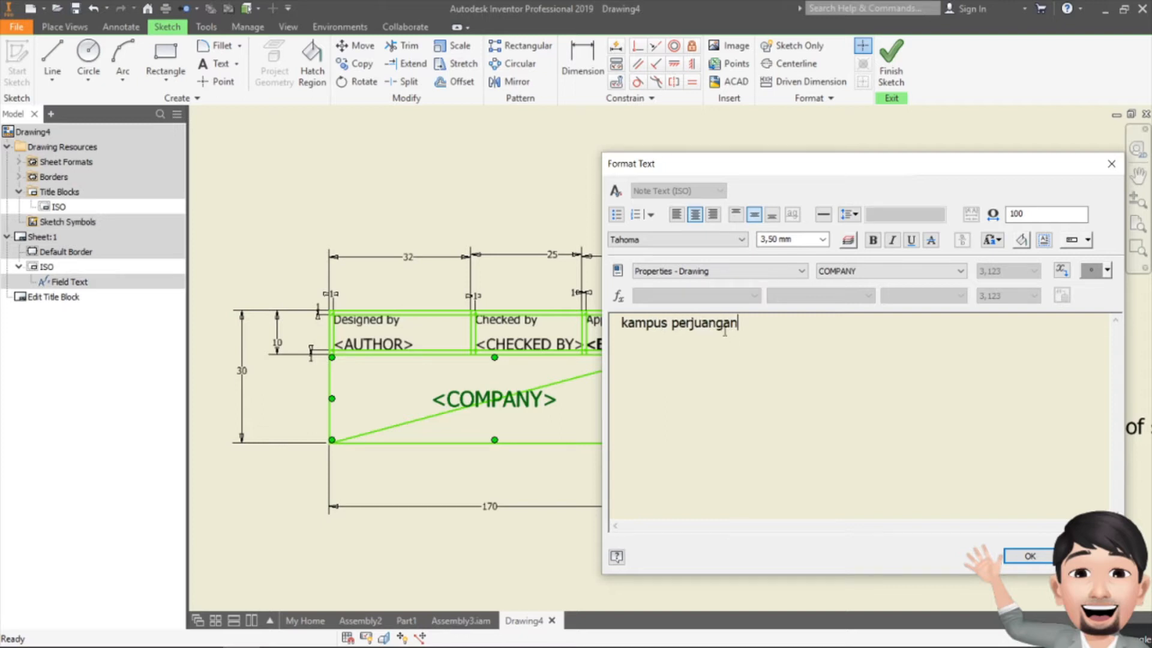
click(1028, 555)
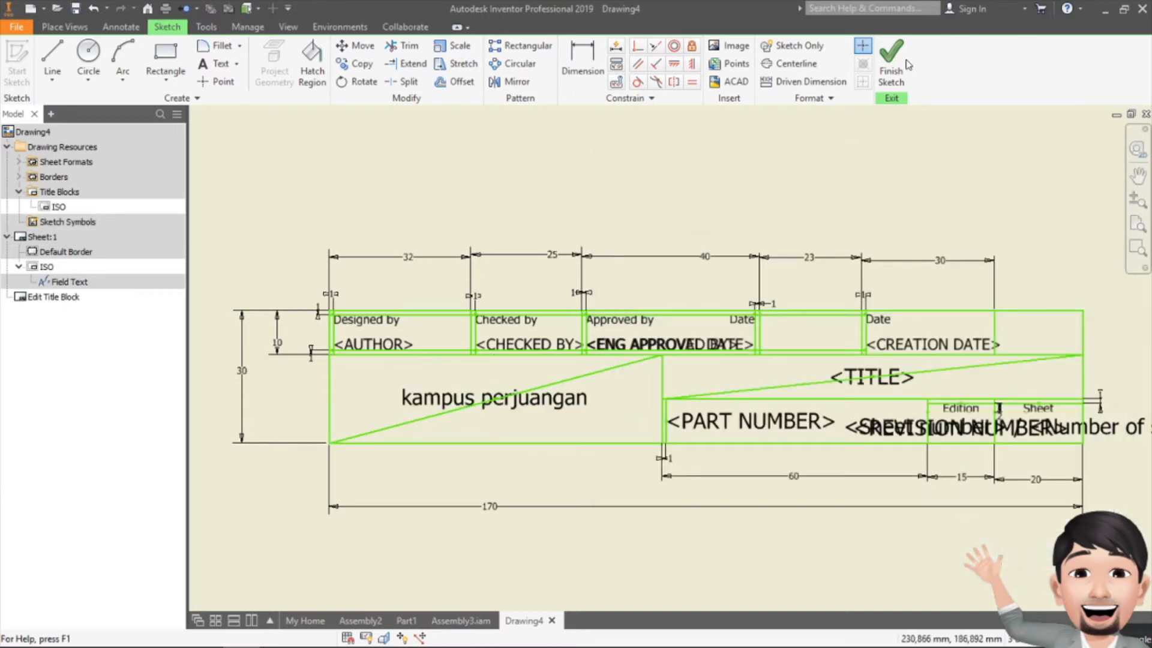
click(893, 73)
click(487, 353)
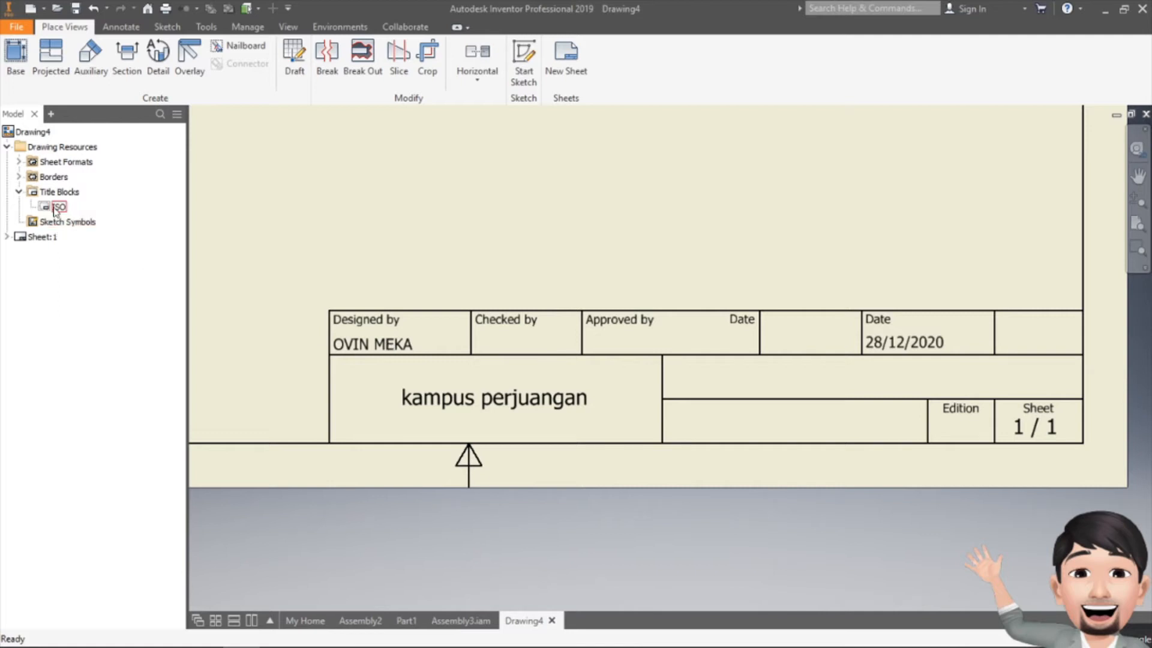
Reopen the definition of the ISO title block on Sheet:1 for editing.
click(7, 238)
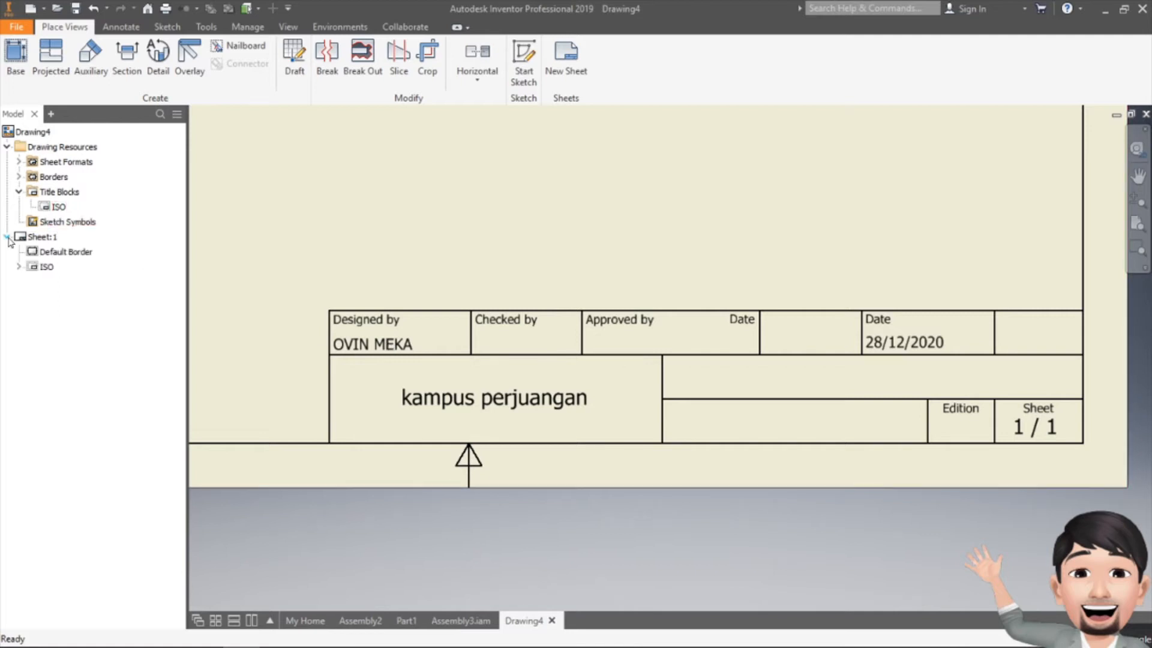
right_click(47, 266)
click(116, 328)
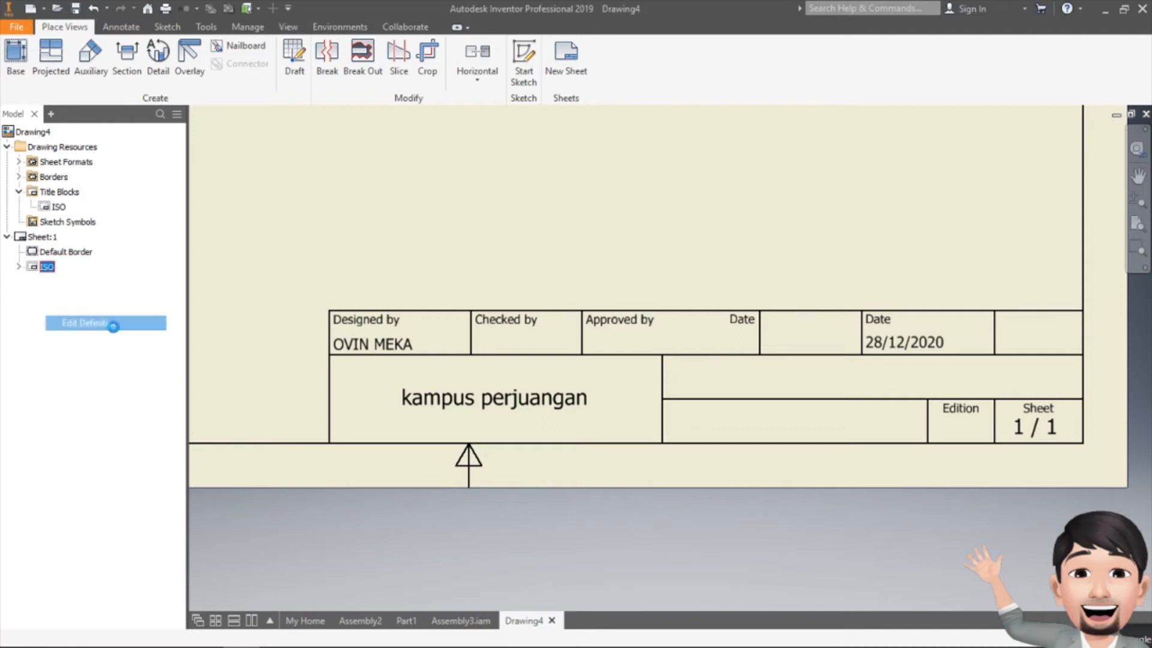
click(377, 339)
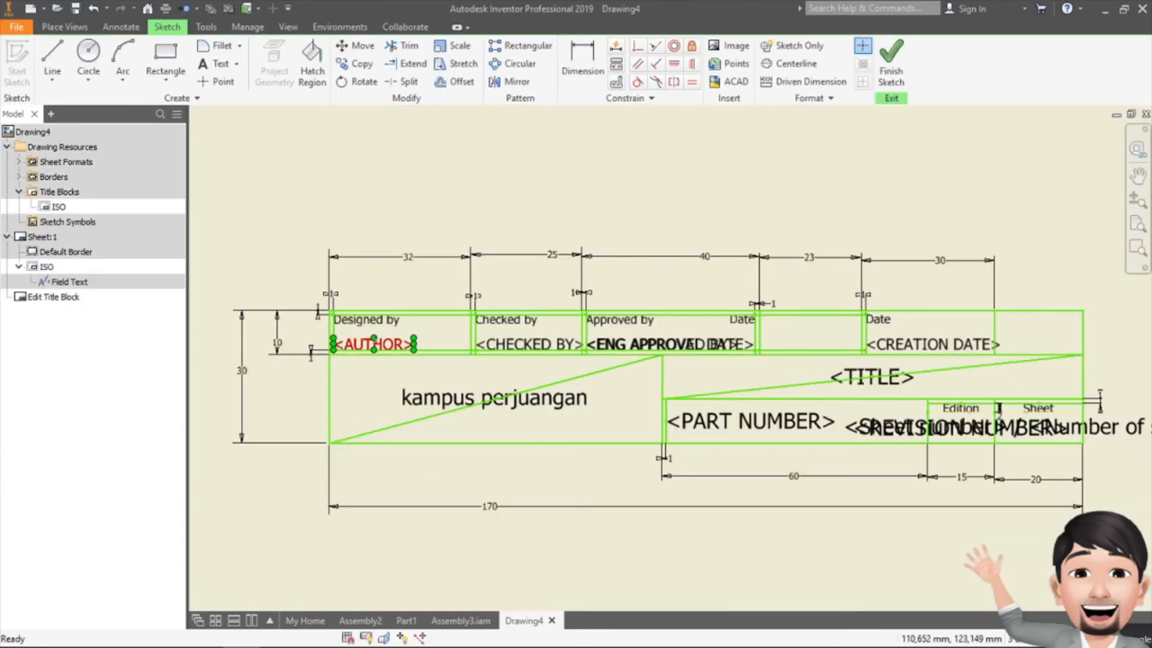
Replace the <AUTHOR> field under Designed by with the text "IRON MAN" and save the edits to ISO.
double_click(377, 346)
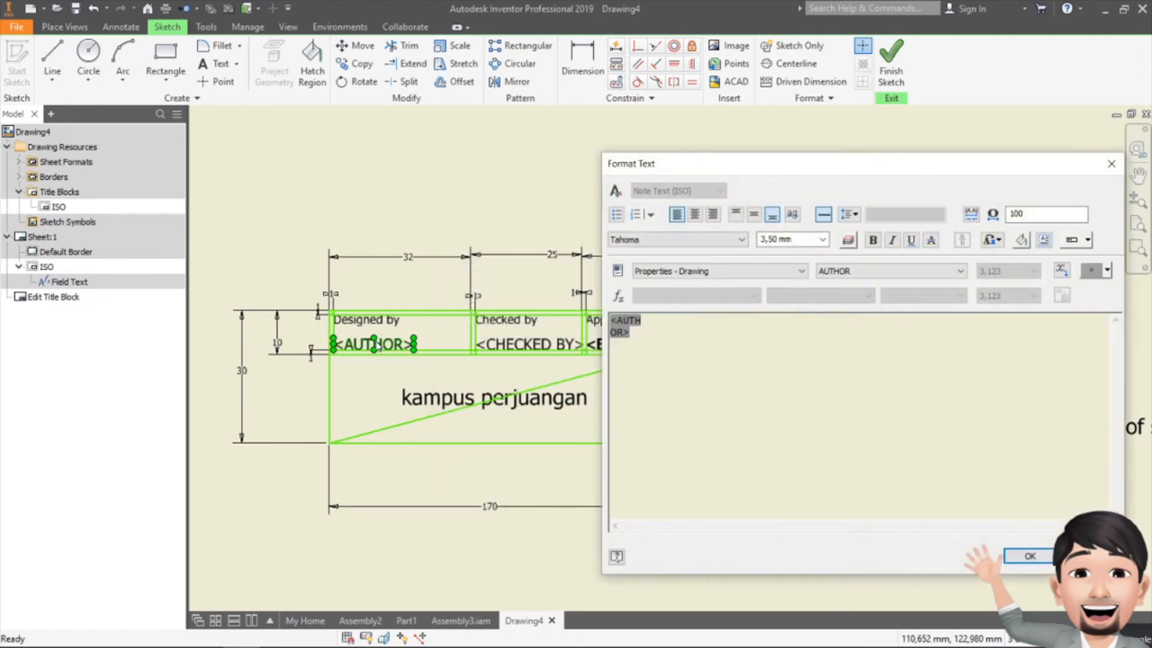
key(Delete)
text(IRON m)
key(BackSpace)
key(Return)
text(MAN)
click(1029, 556)
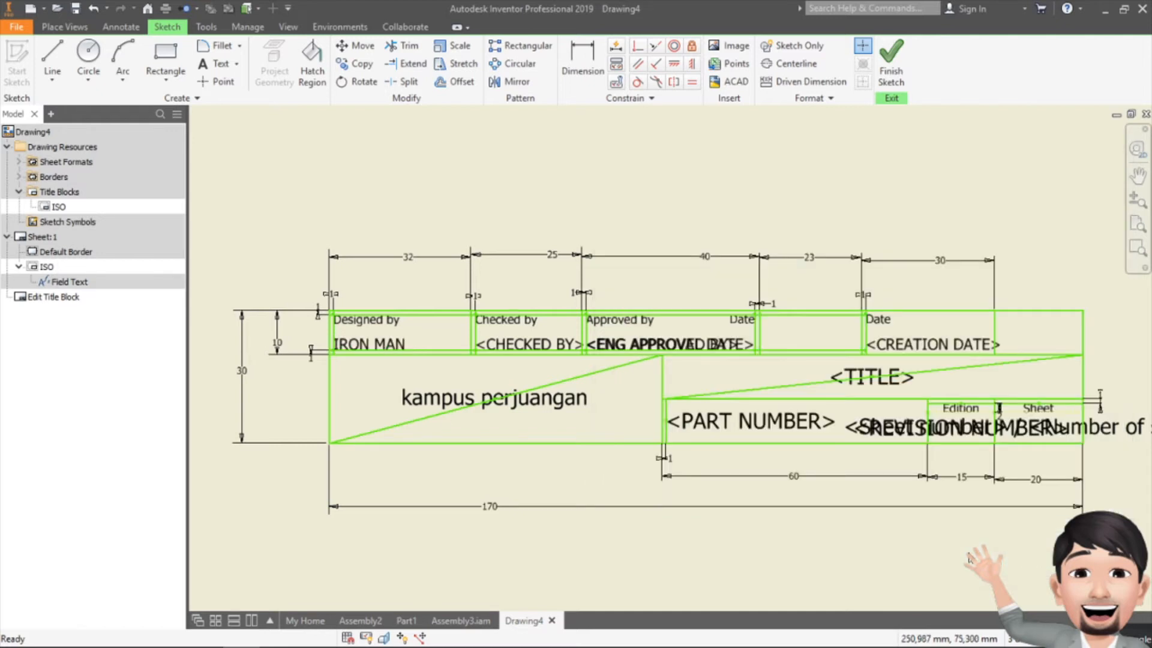
click(891, 60)
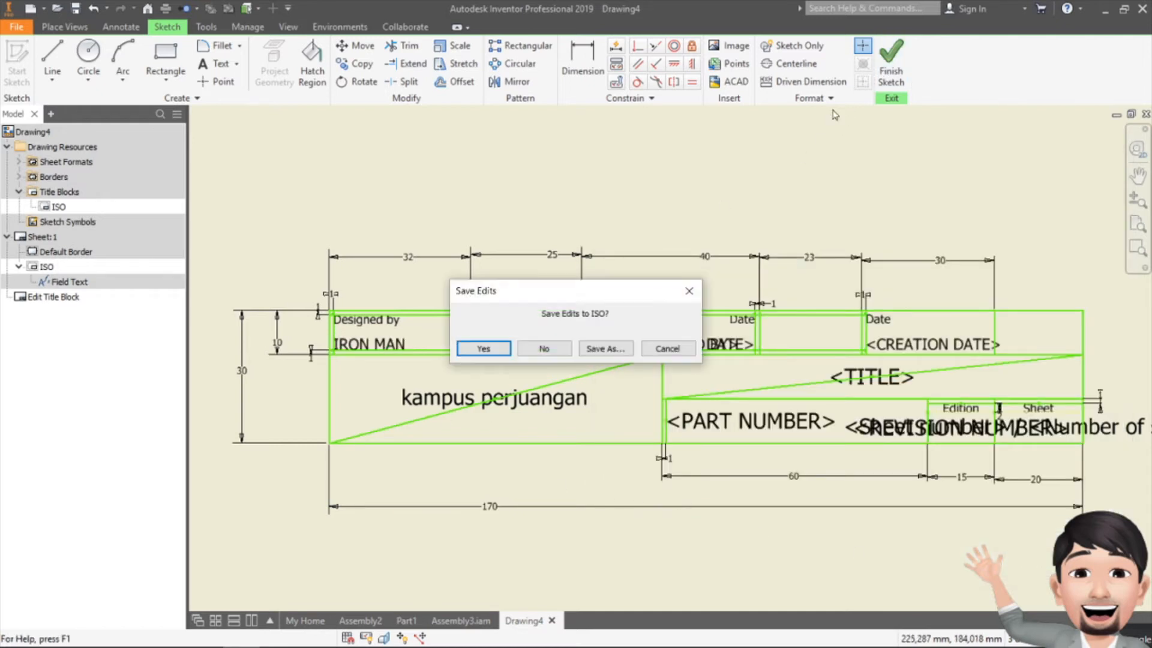
click(484, 349)
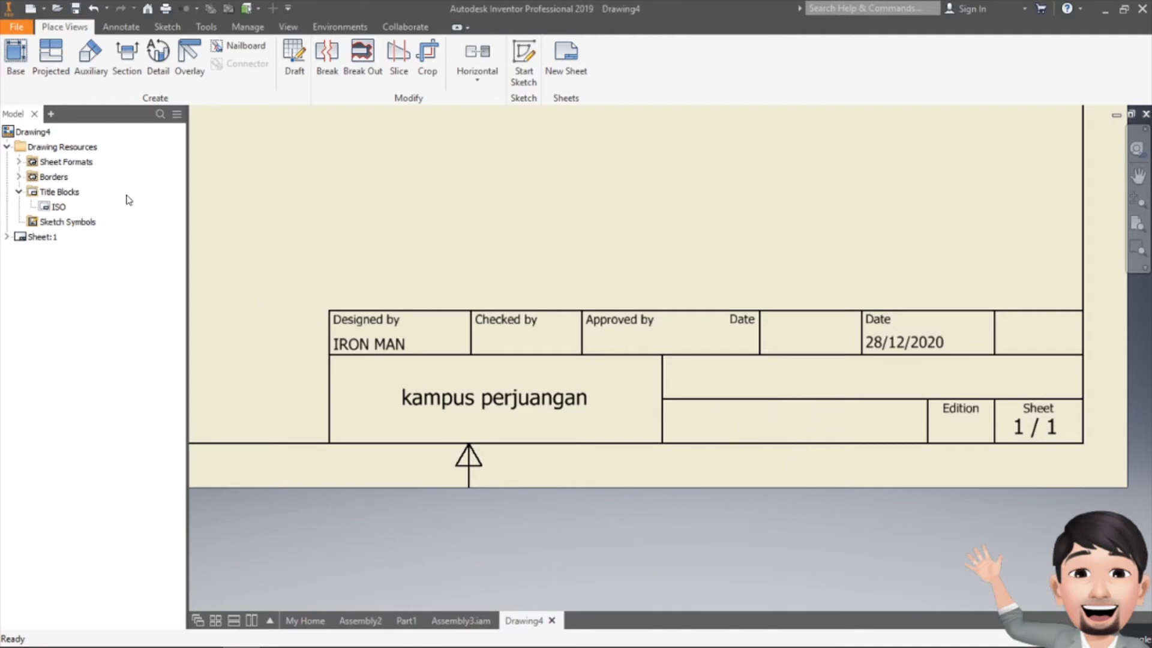
Edit the sheet's ISO title block definition and try to divide the <PART NUMBER> cell with a vertical line.
click(6, 237)
right_click(47, 267)
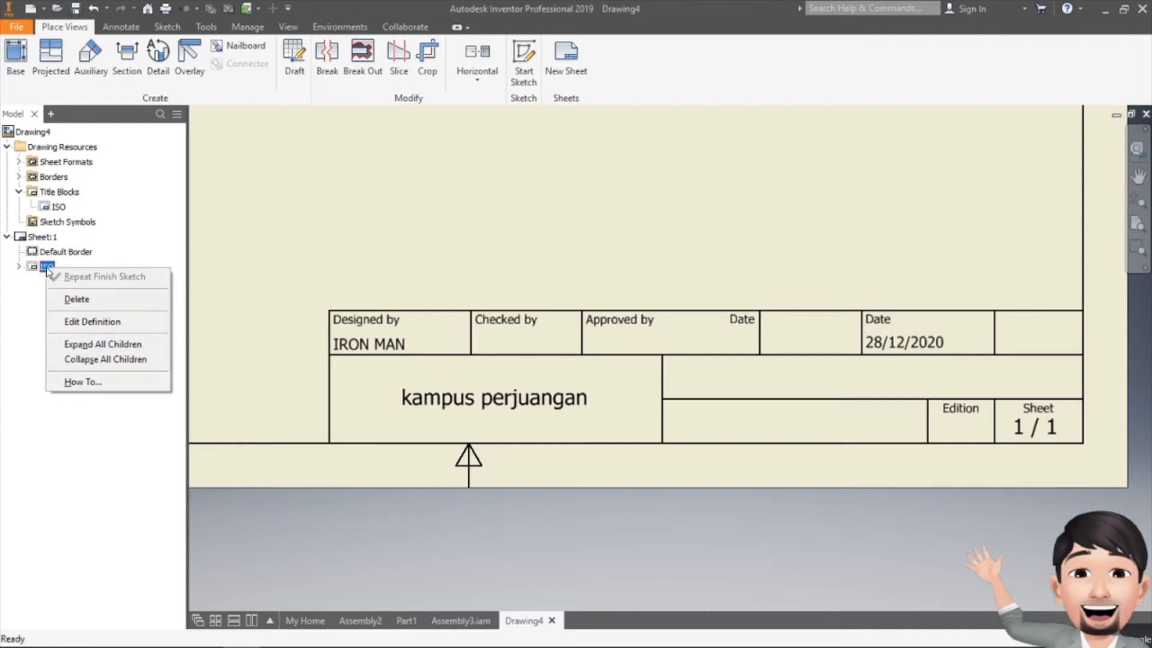
click(92, 322)
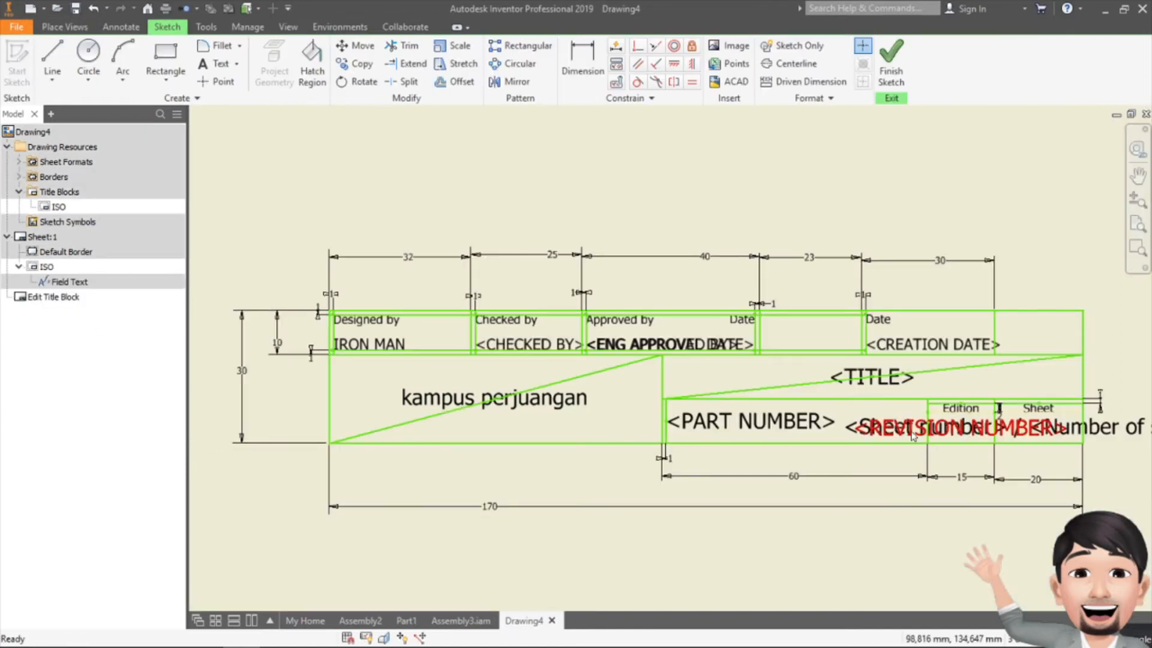
click(51, 58)
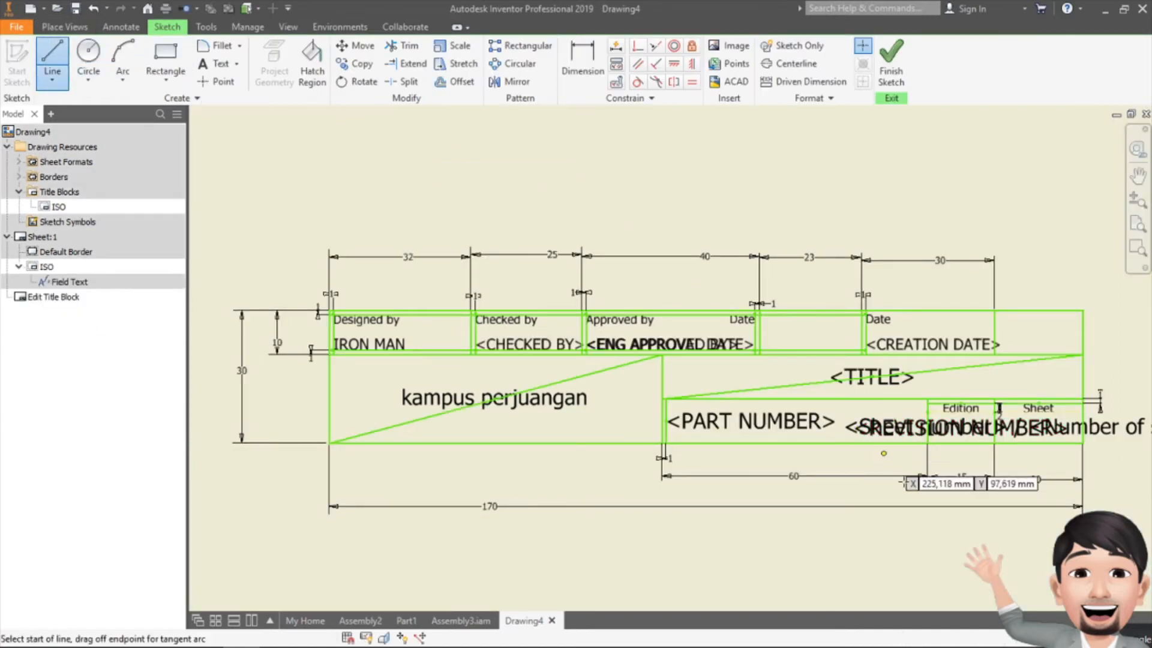
click(799, 443)
click(800, 398)
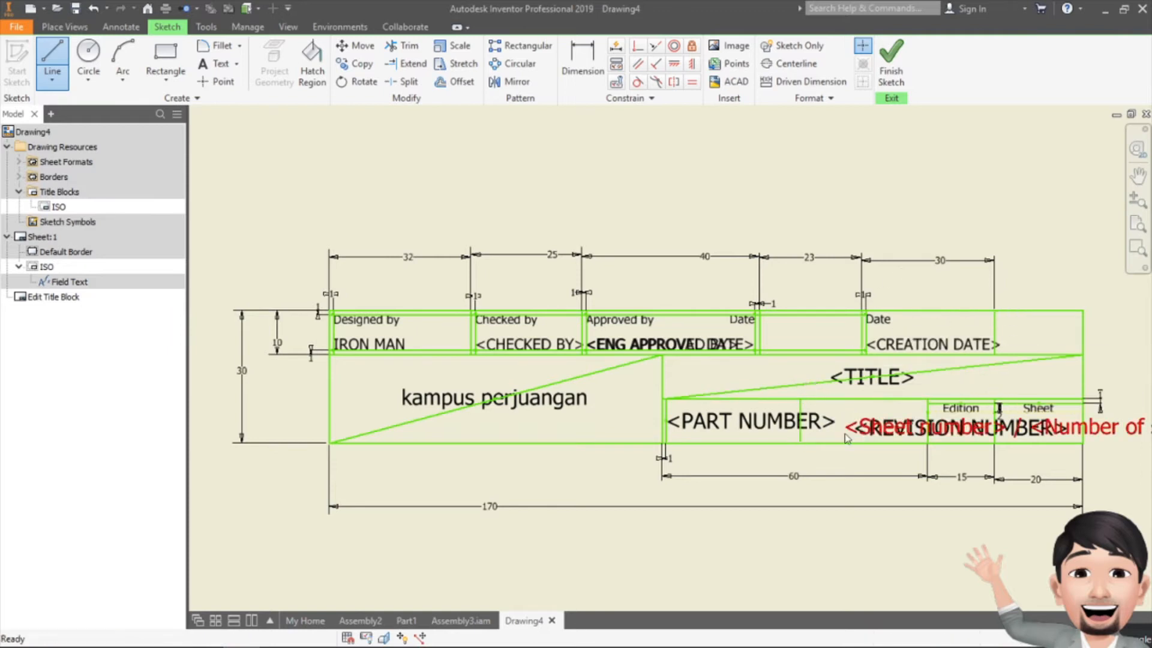
key(Escape)
Try to replace the <PART NUMBER> field with "Skala 1:1" and leave the title block without saving the edits.
double_click(744, 422)
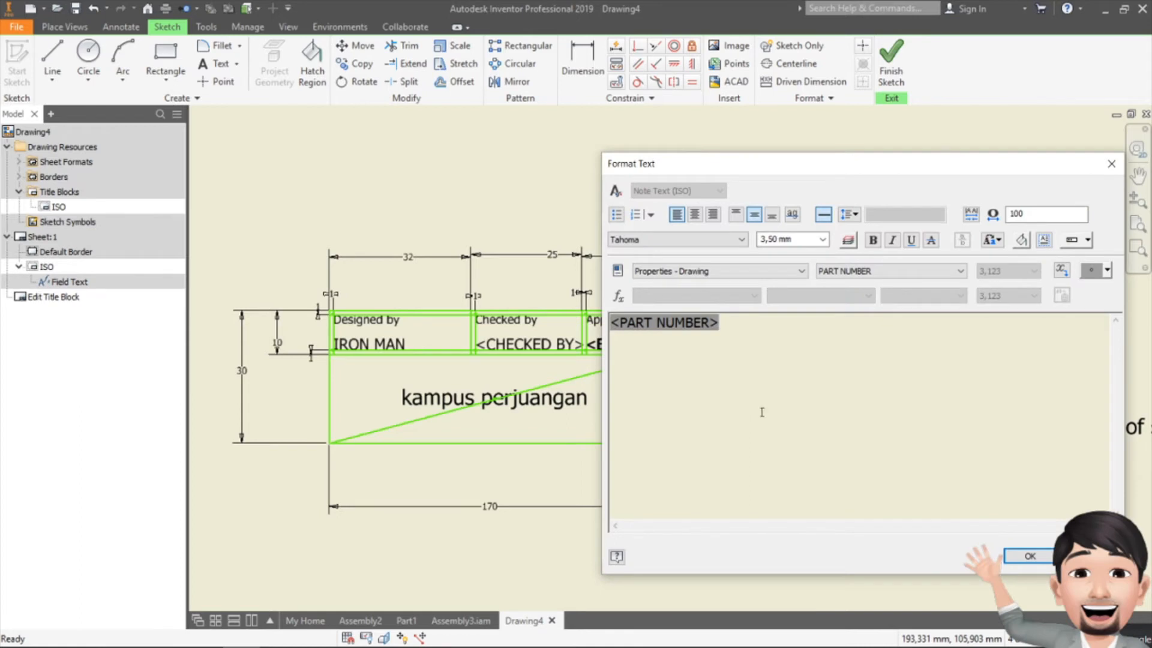
key(Delete)
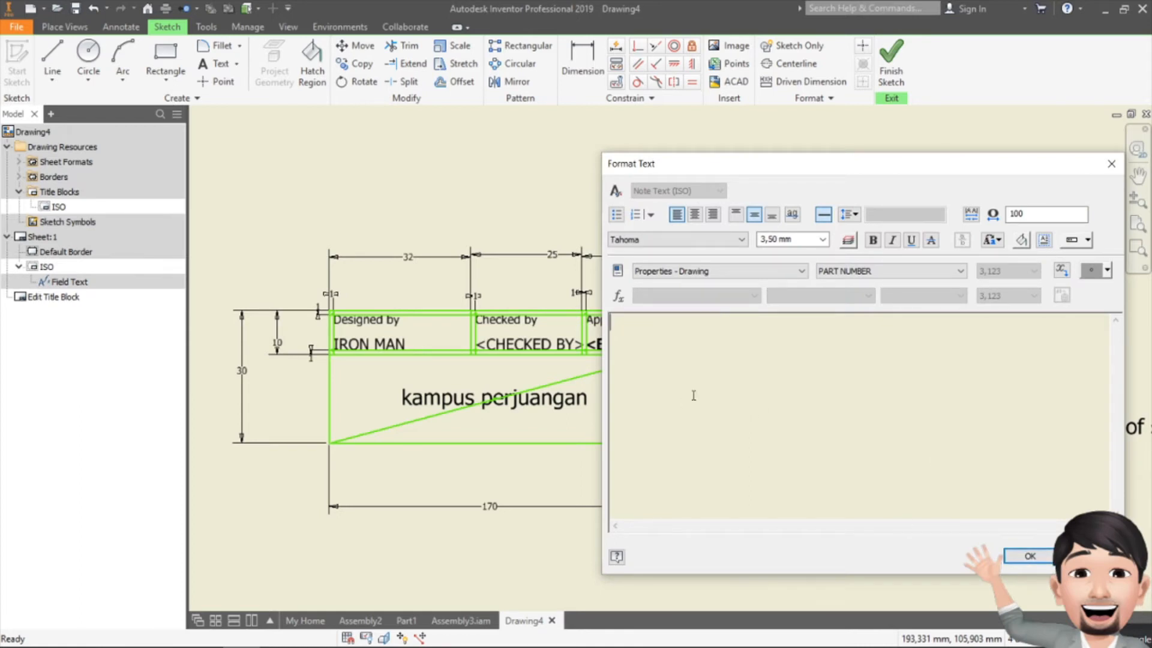
text(Skala 1:1)
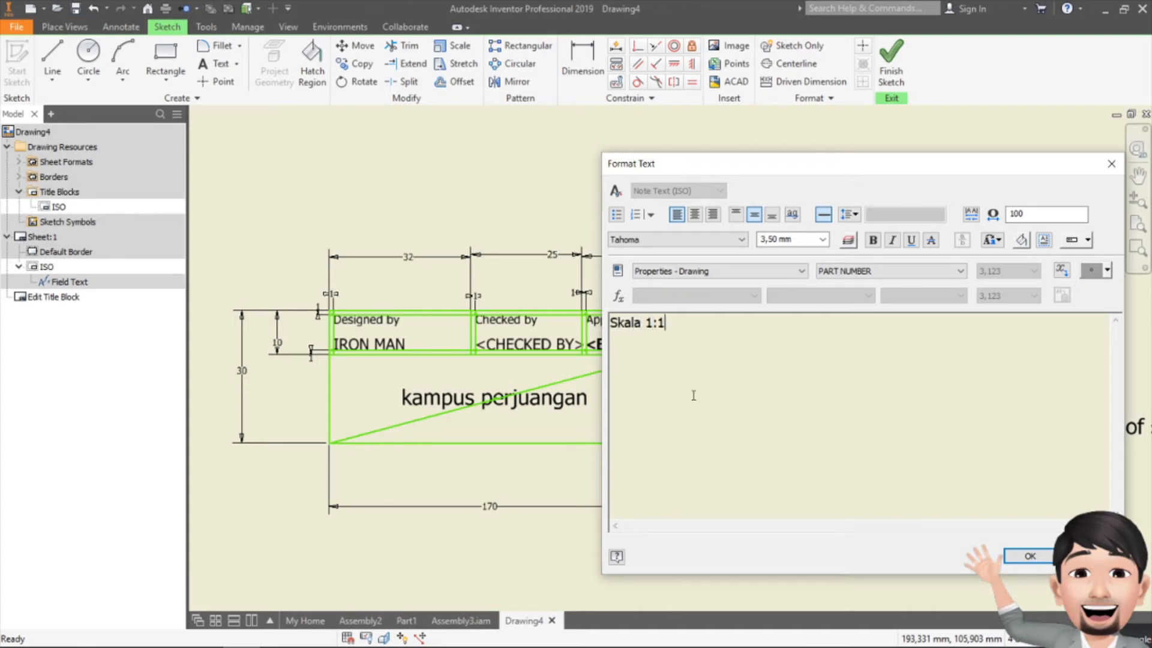
click(1028, 555)
click(899, 71)
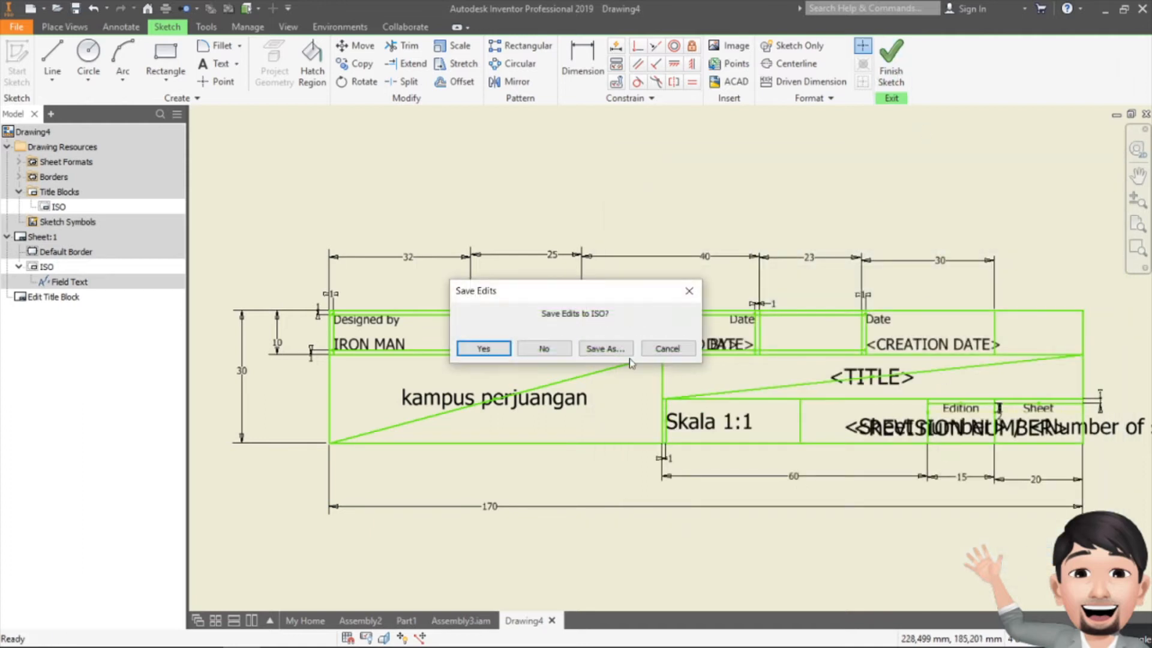
click(527, 346)
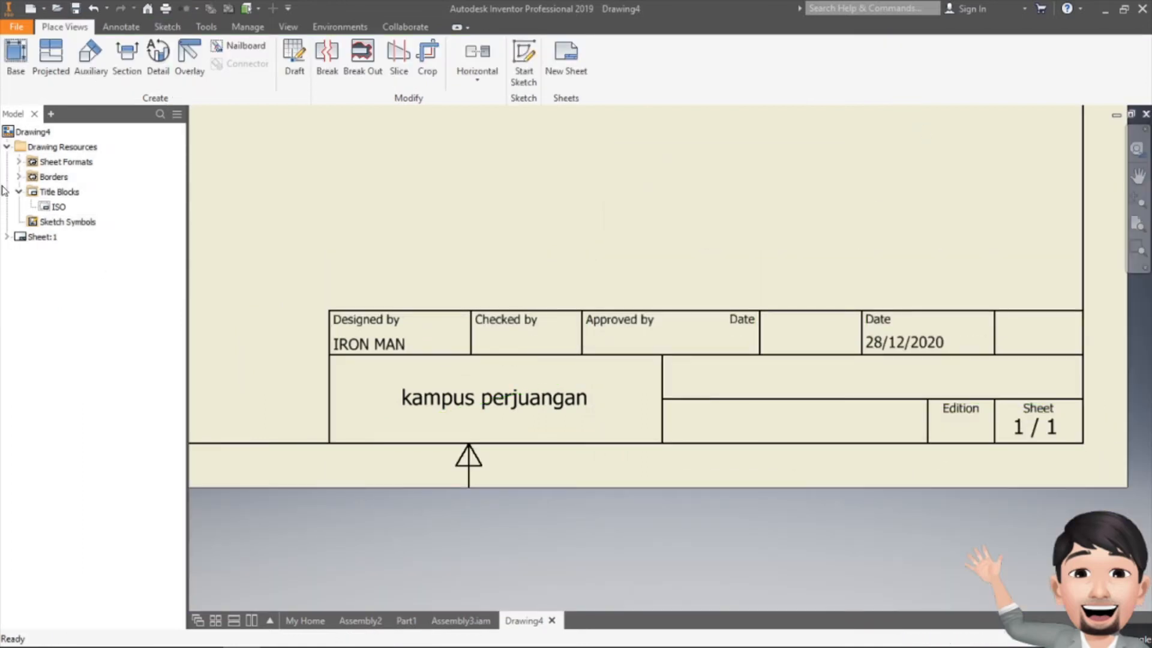
Open the sheet's ISO title block definition and draw a vertical line splitting the <PART NUMBER> cell near its middle.
click(7, 237)
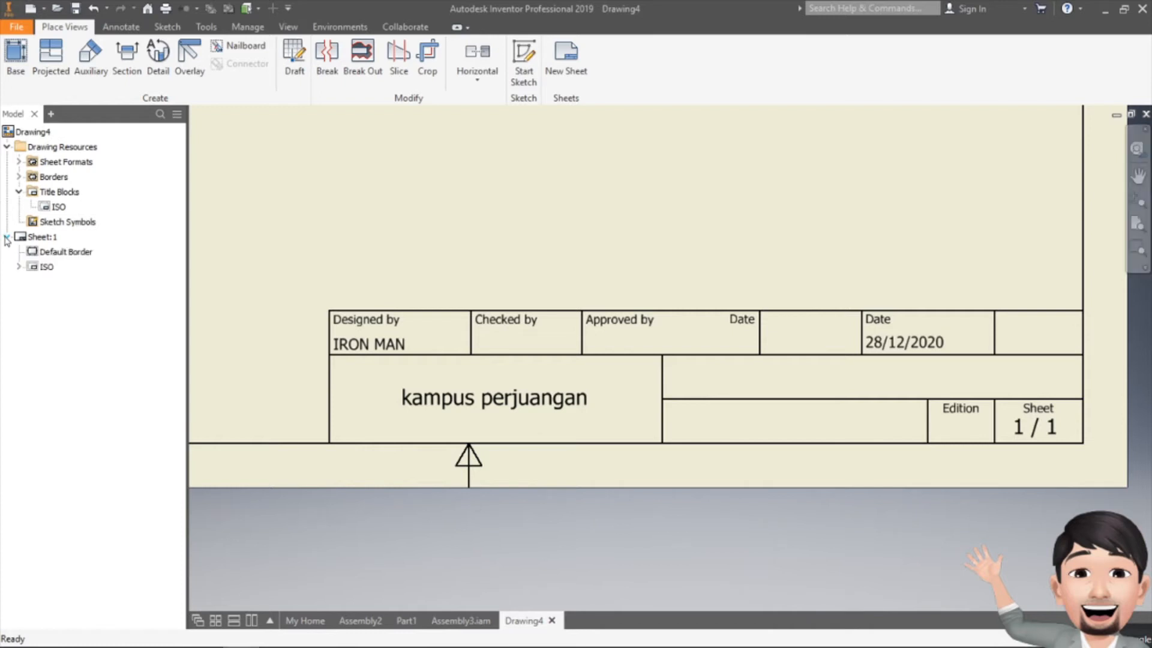
right_click(47, 267)
click(91, 321)
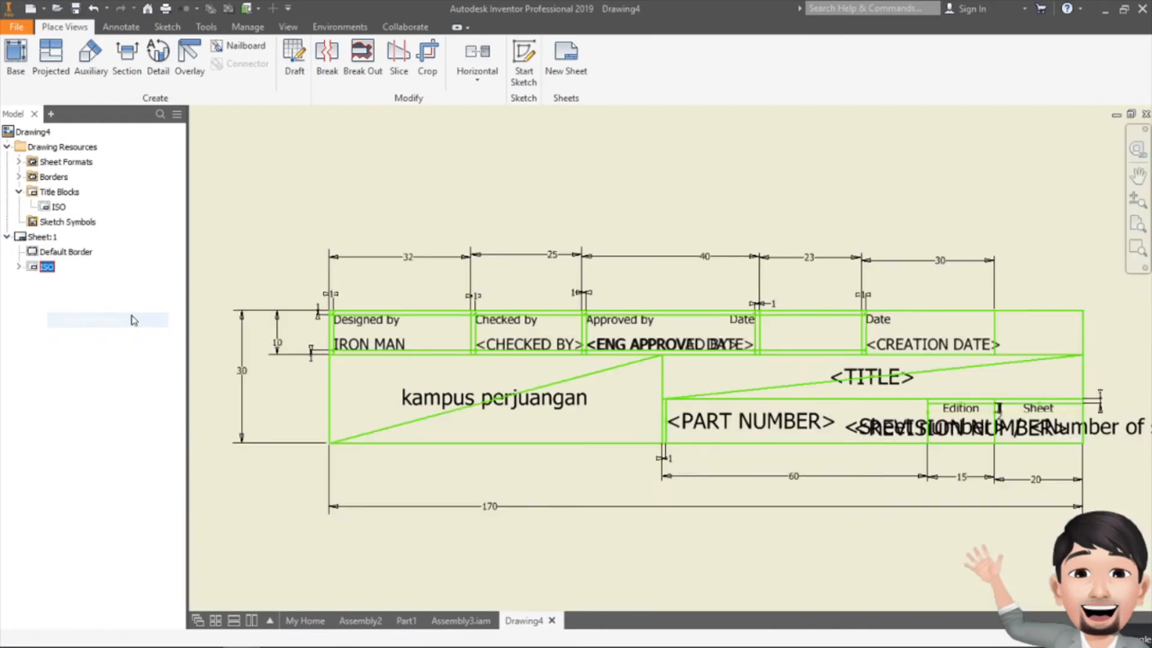
key(l)
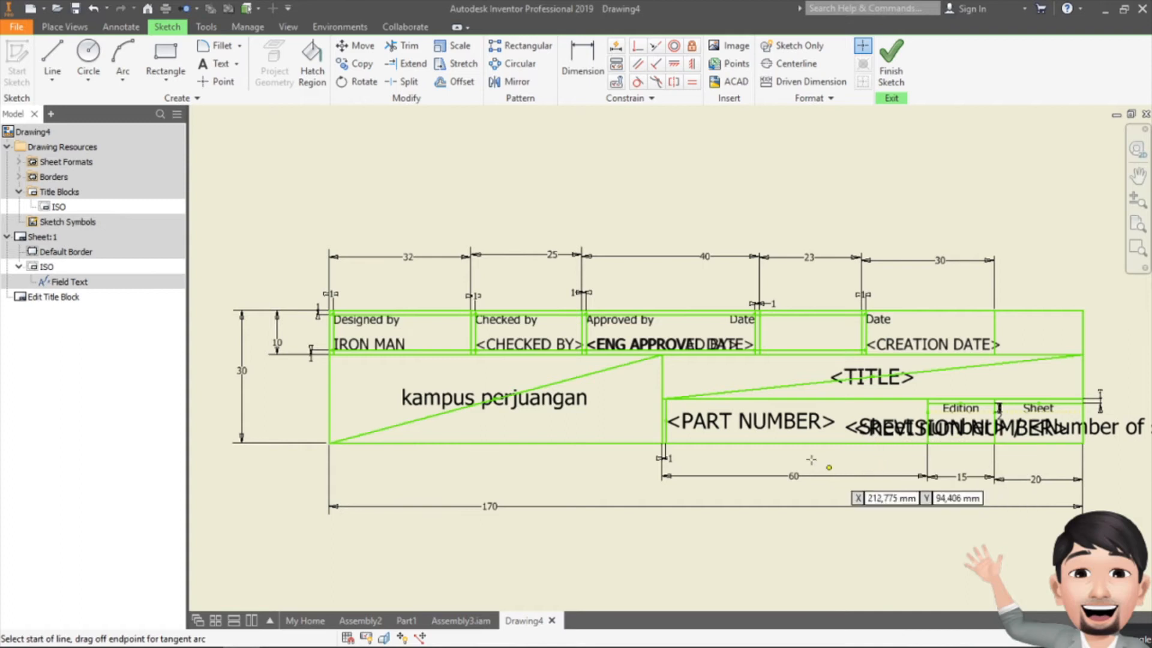
click(786, 399)
click(786, 399)
key(Escape)
Replace the <PART NUMBER> field with the text "Skala 1:1" and save the edits to ISO.
double_click(688, 431)
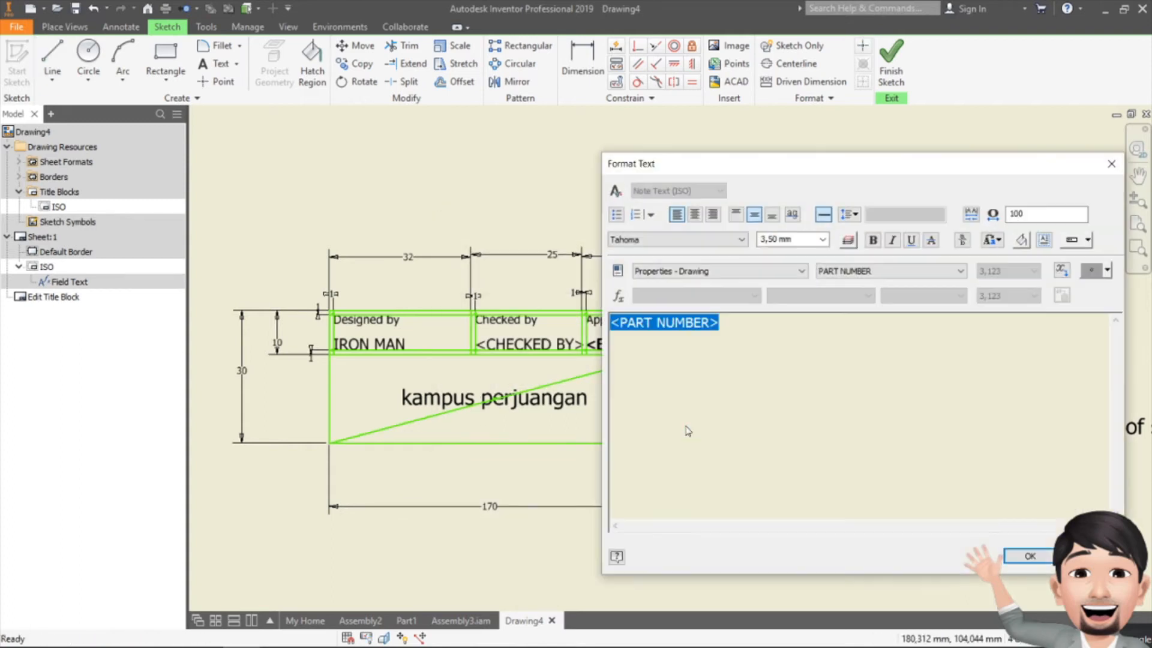
text(Skala 1:1)
click(1027, 556)
click(891, 60)
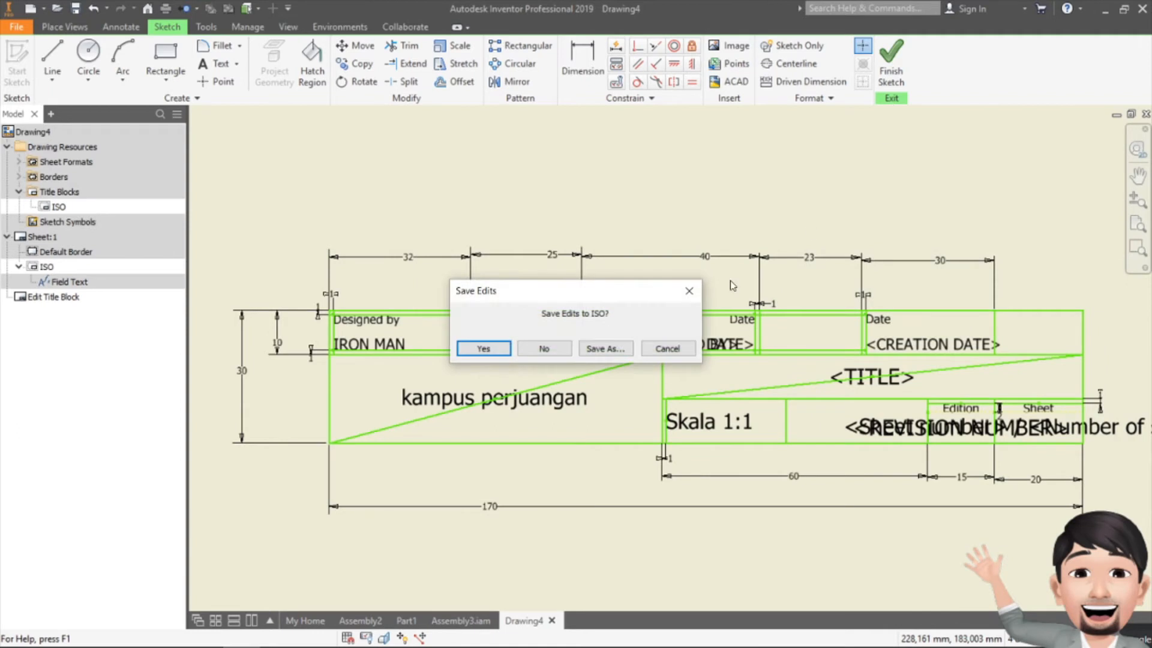
click(489, 348)
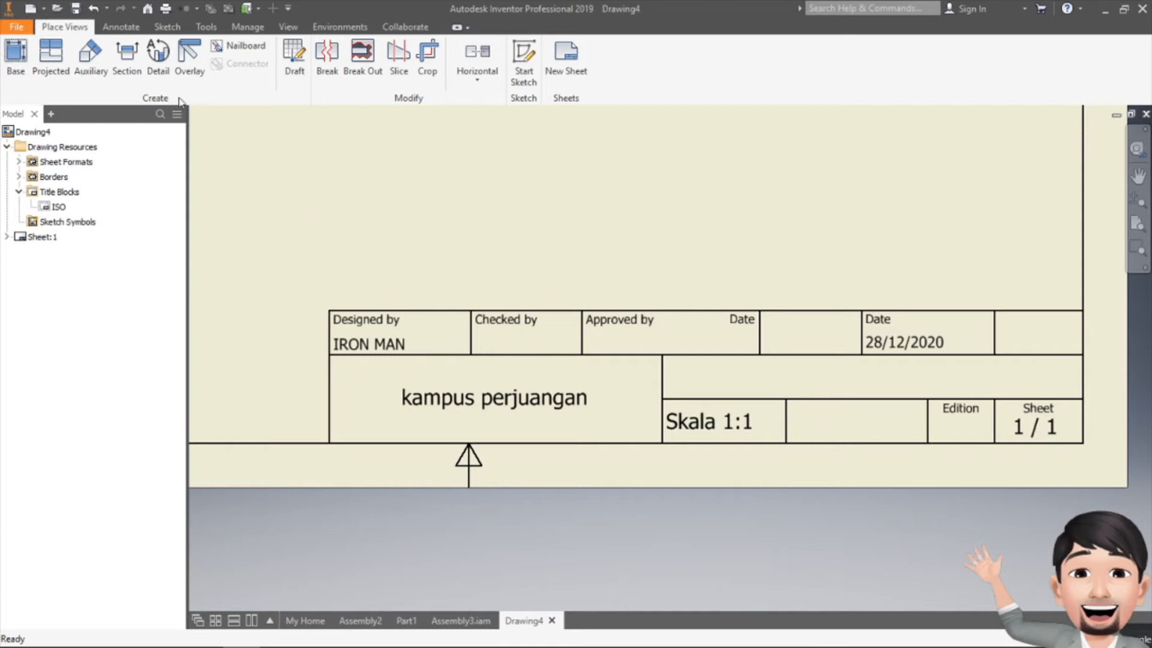
Edit the ISO title block definition to add the text "Unit : mm" in the cell between Skala 1:1 and Edition, saving the edits.
click(7, 236)
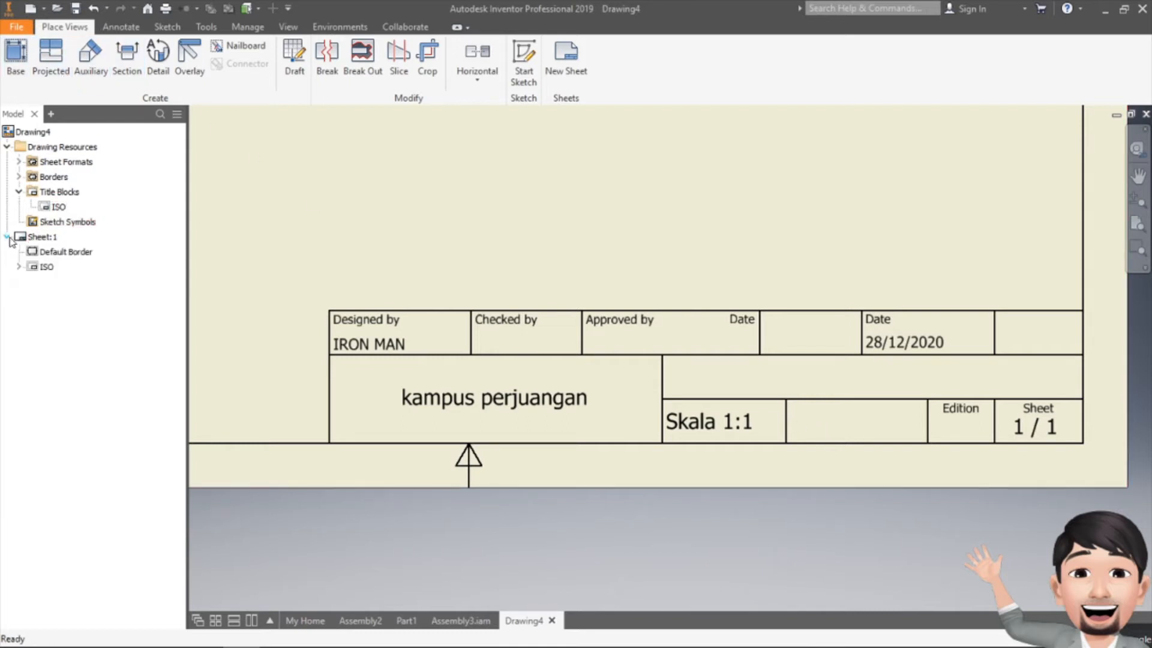
right_click(46, 270)
click(90, 326)
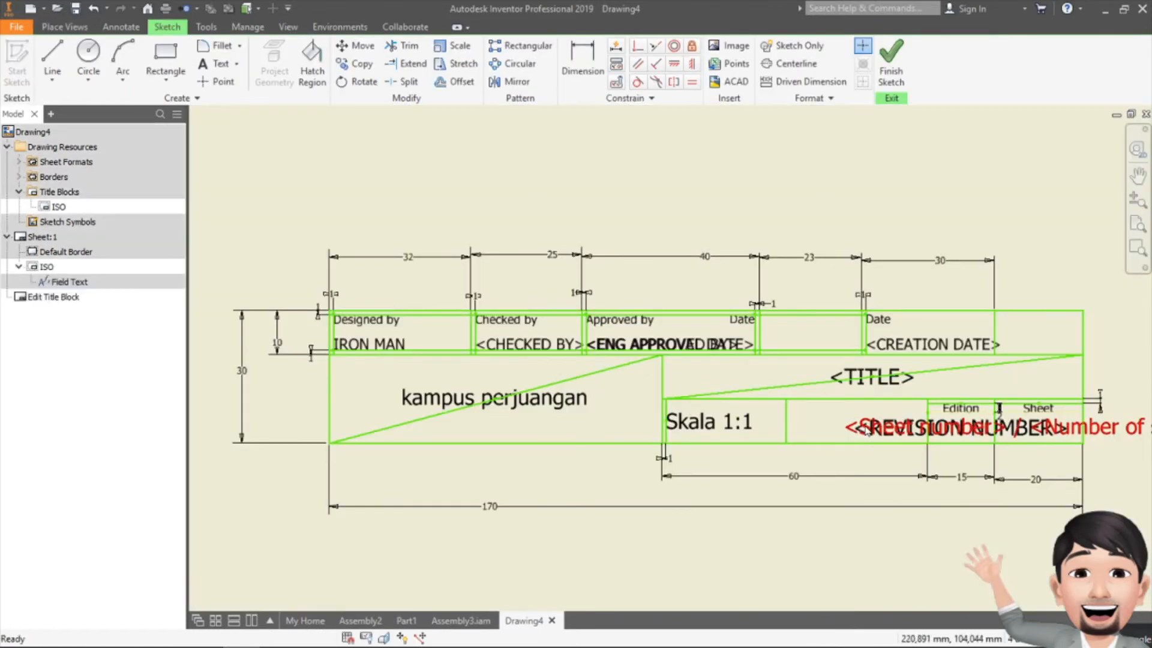
click(200, 64)
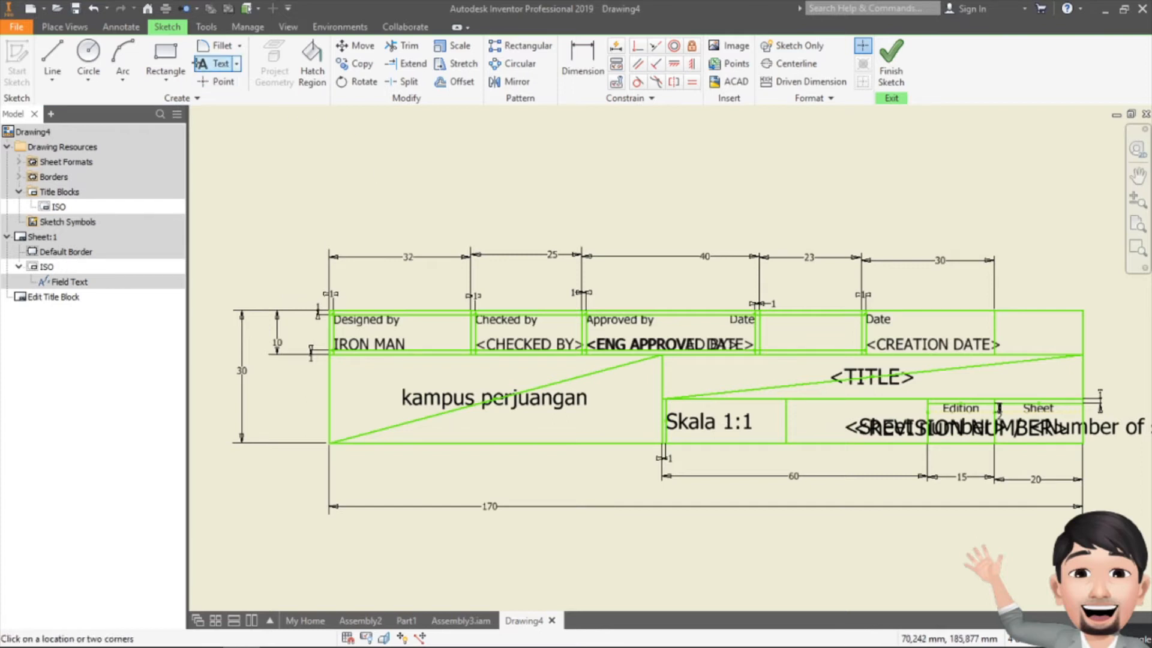
click(800, 416)
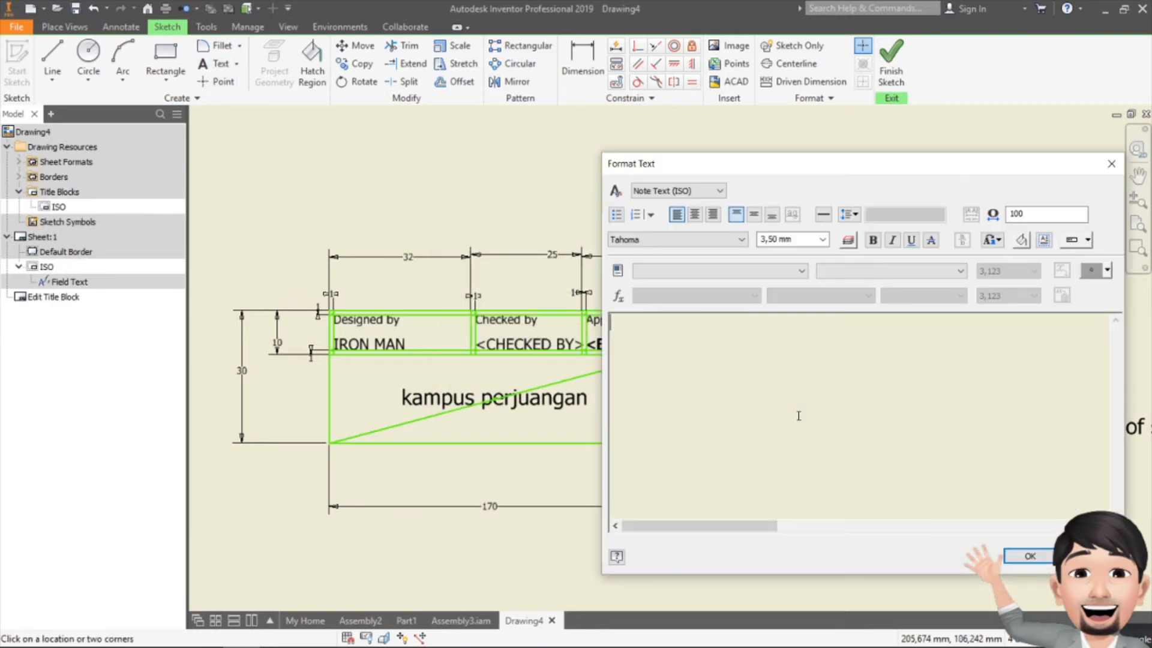
text(Unit : mm)
click(1029, 555)
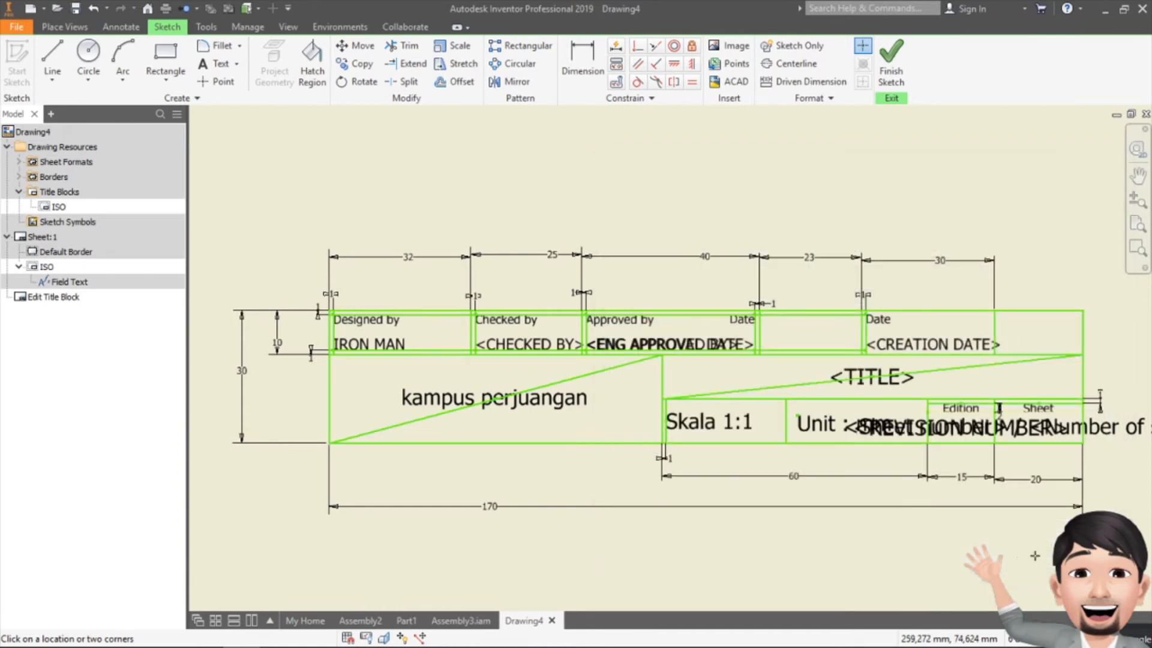
click(898, 75)
click(474, 348)
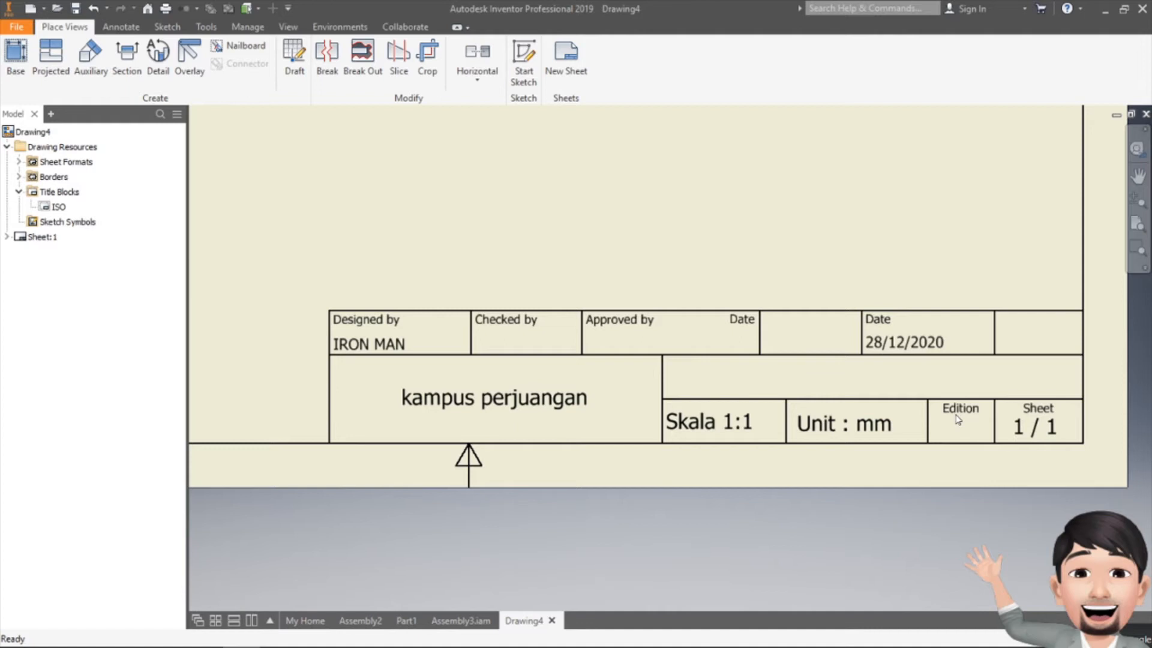
Open the definition of the ISO title block containing the "Unit : mm" cell for further editing.
click(7, 237)
right_click(41, 270)
click(90, 319)
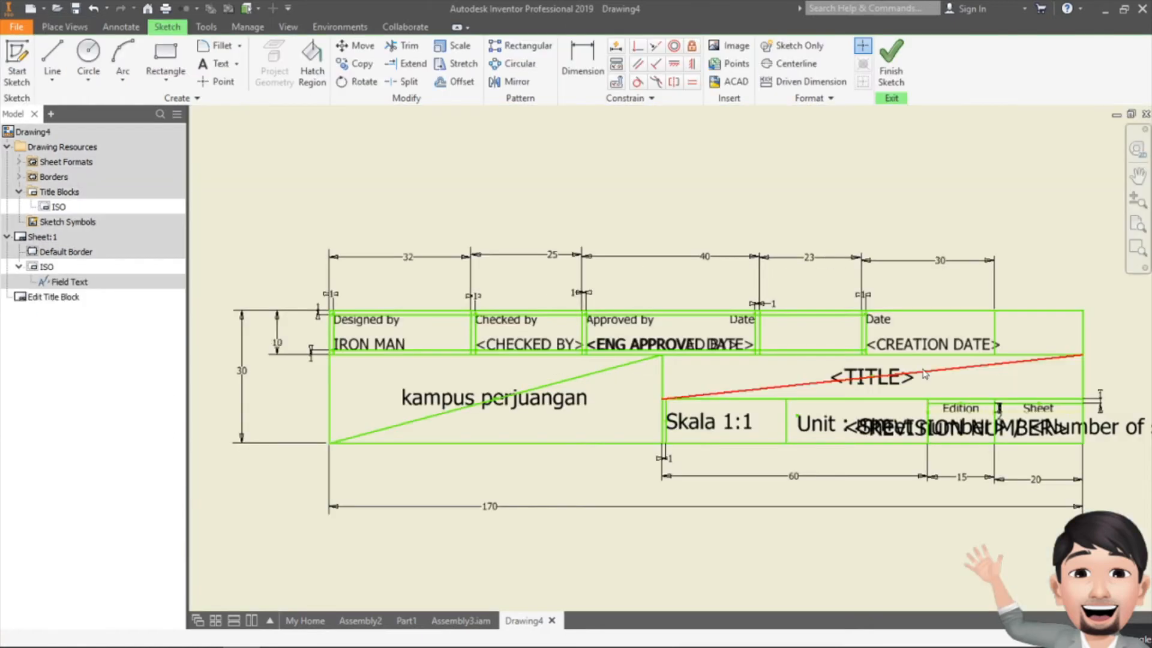
scroll(982, 433, up, 5)
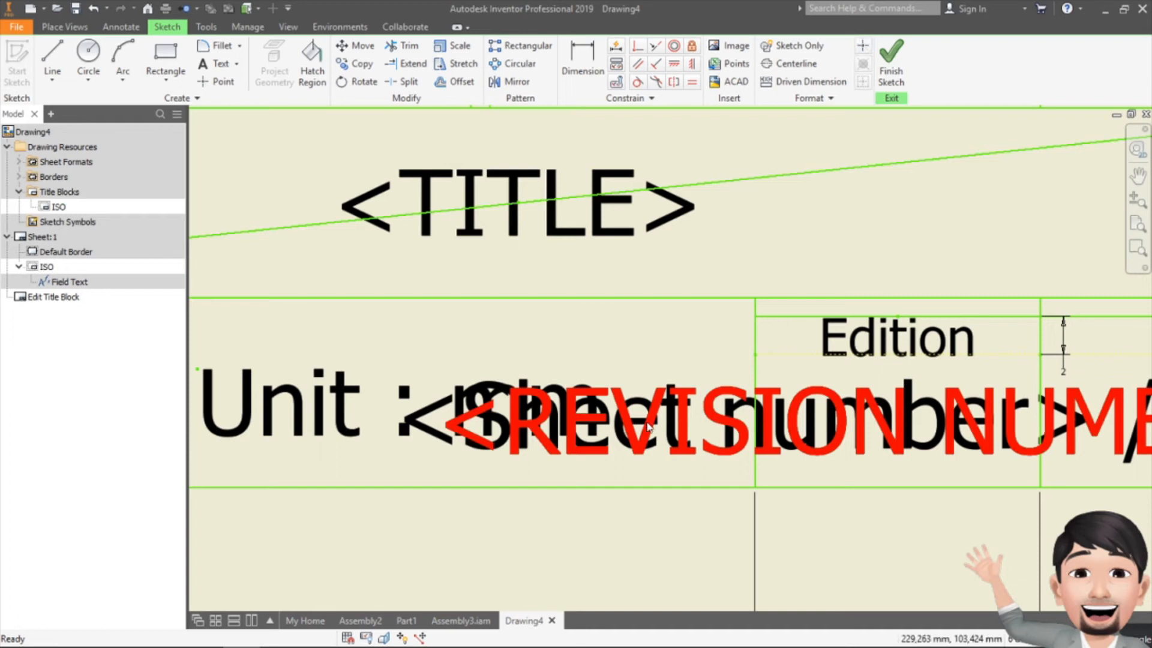
drag(670, 527, 650, 433)
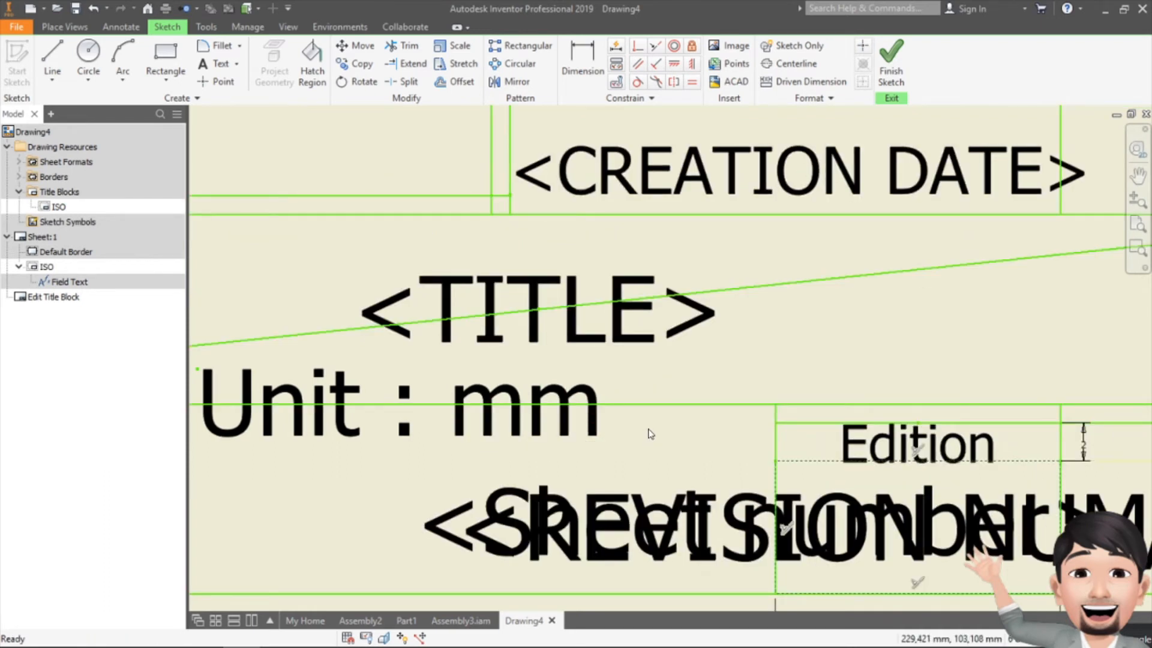
scroll(759, 421, down, 4)
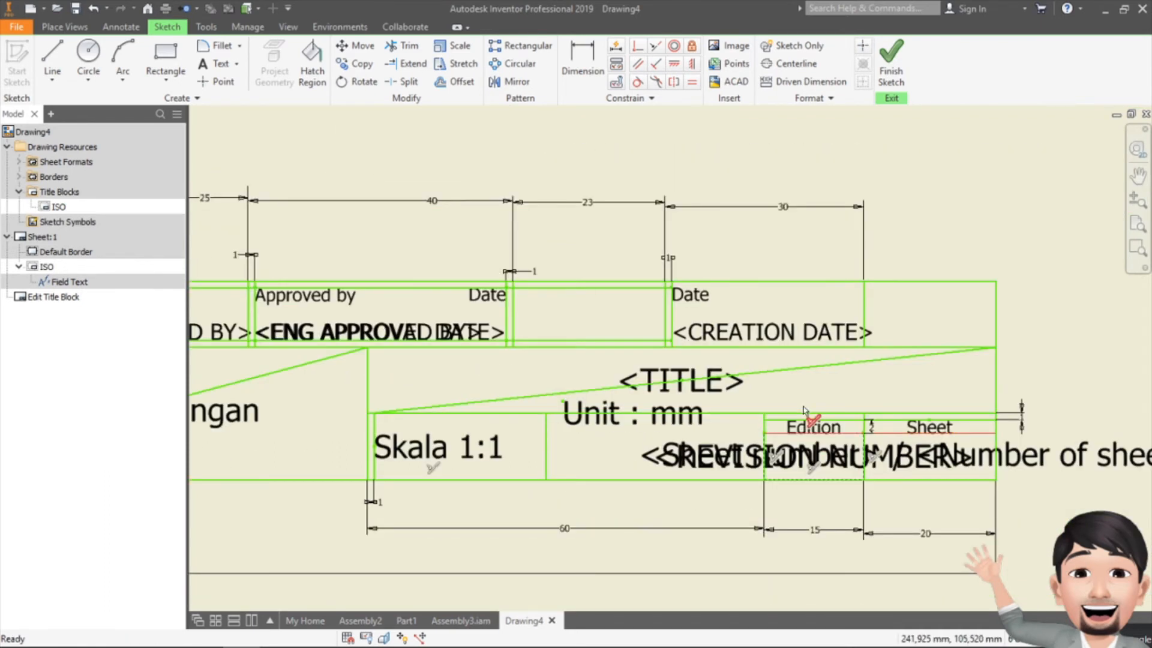
key(ctrl+z)
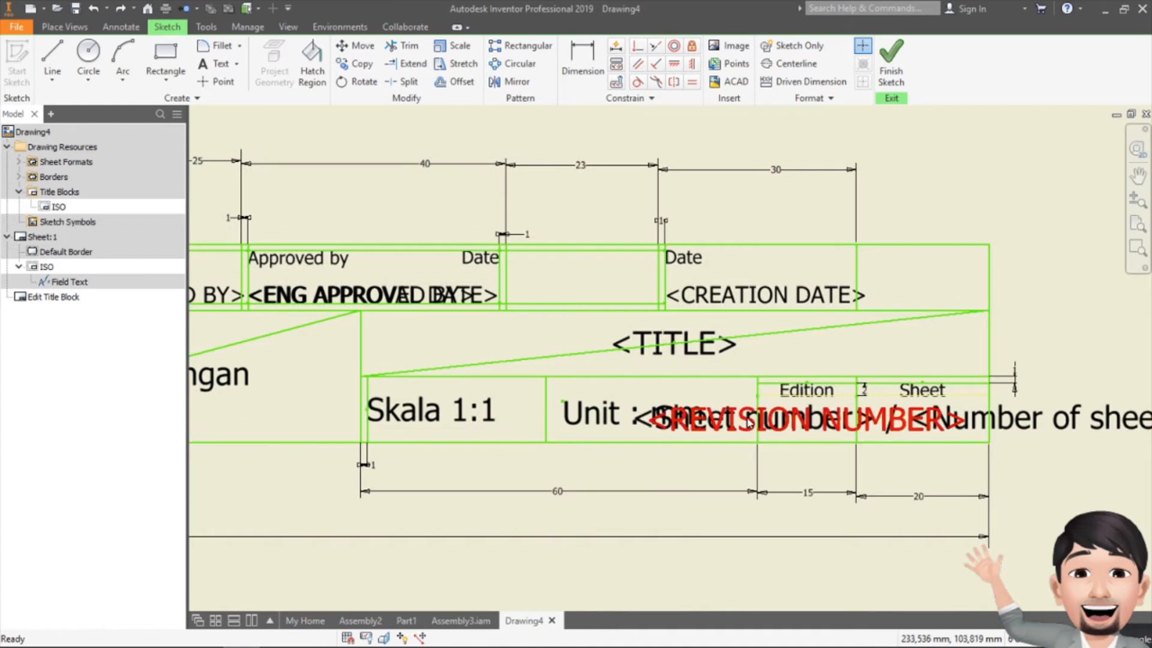
Replace the <REVISION NUMBER> field under Edition with the text "1.0" and save the edits to the ISO title block.
double_click(749, 422)
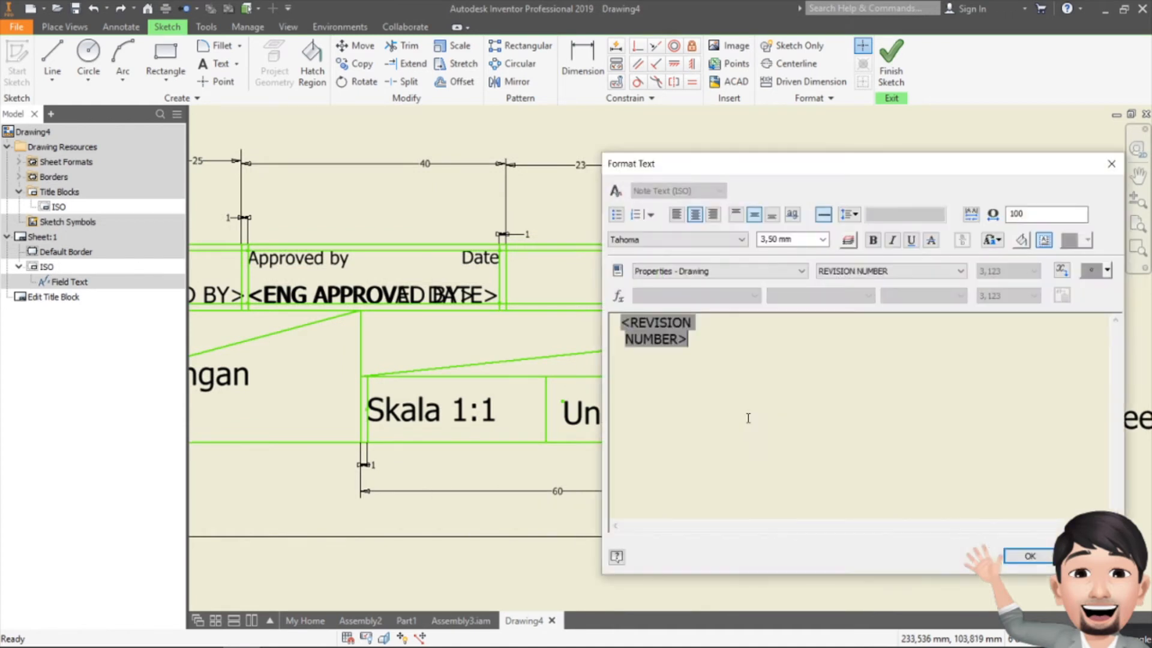
text())
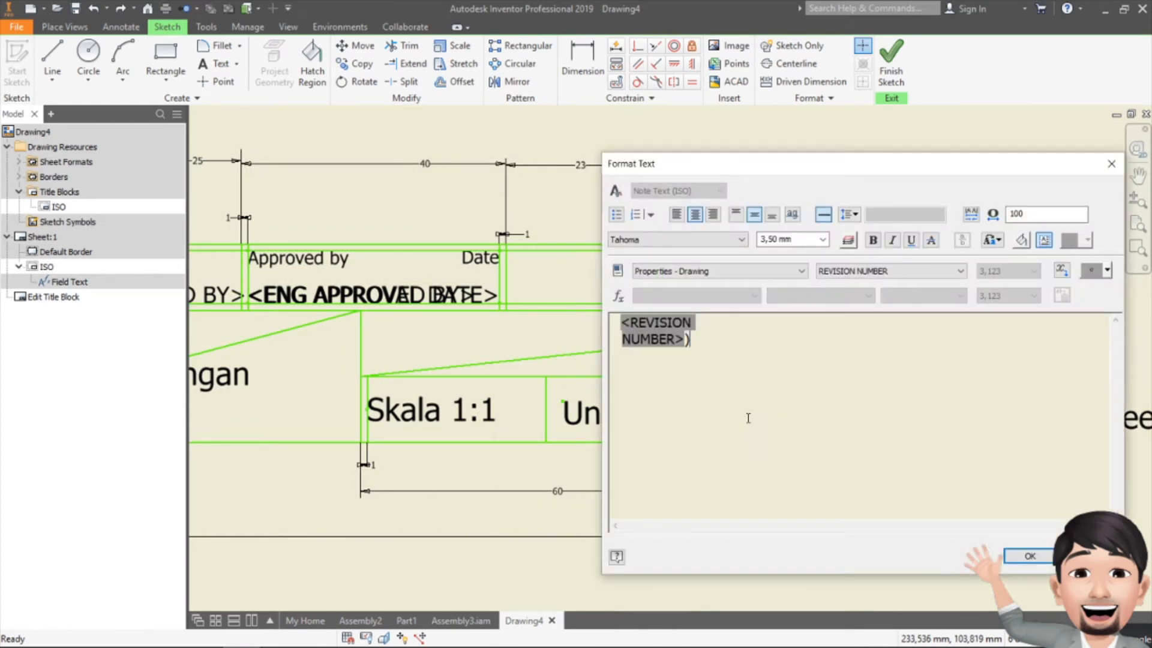
key(BackSpace)
text(0)
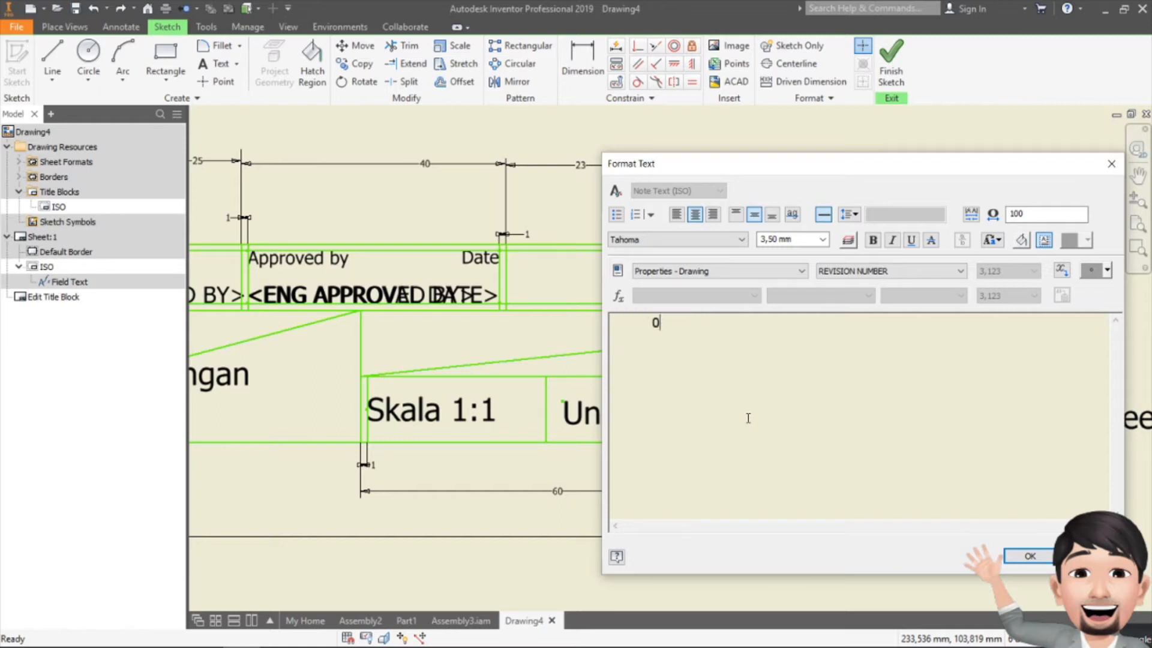
key(BackSpace)
text(1)
key(shift+Home)
text(1.0)
click(1023, 555)
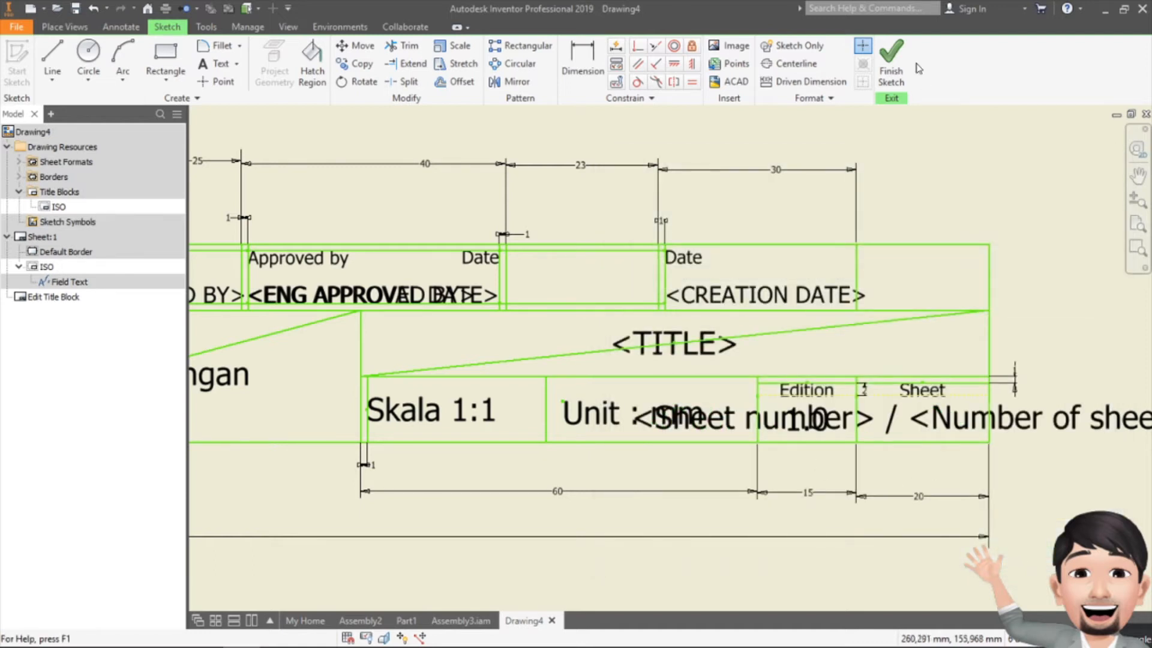
click(891, 63)
click(500, 351)
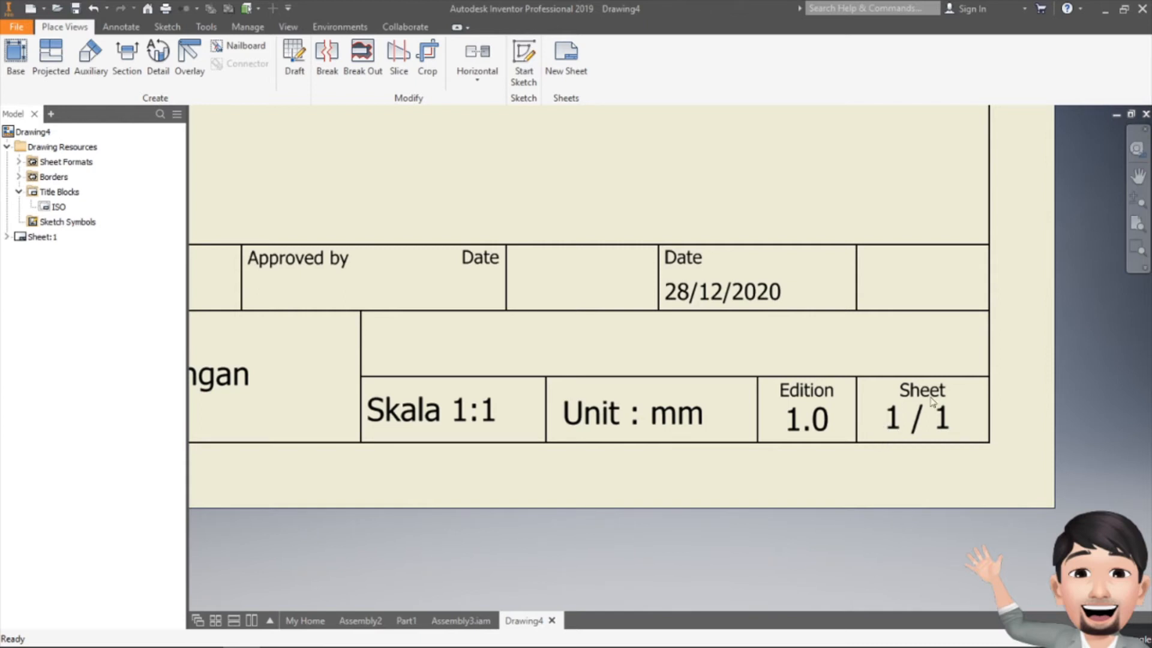
Inspect the entries in the sheet's title block and compare the layout with the title block of the Part1 drawing.
key(Home)
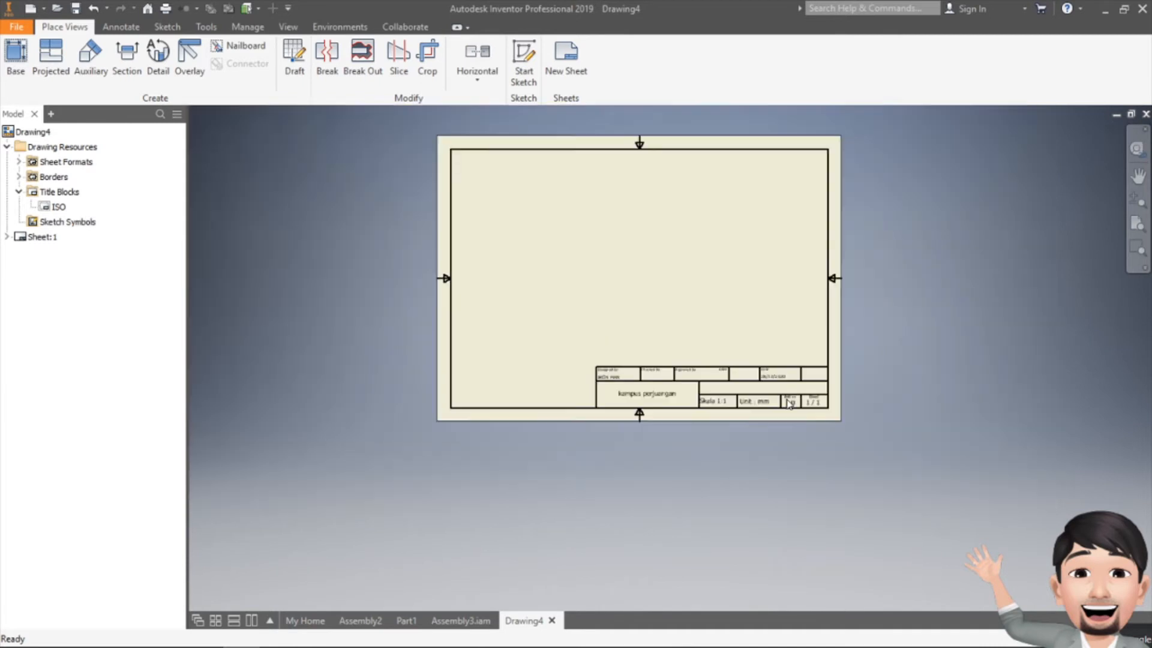
click(406, 620)
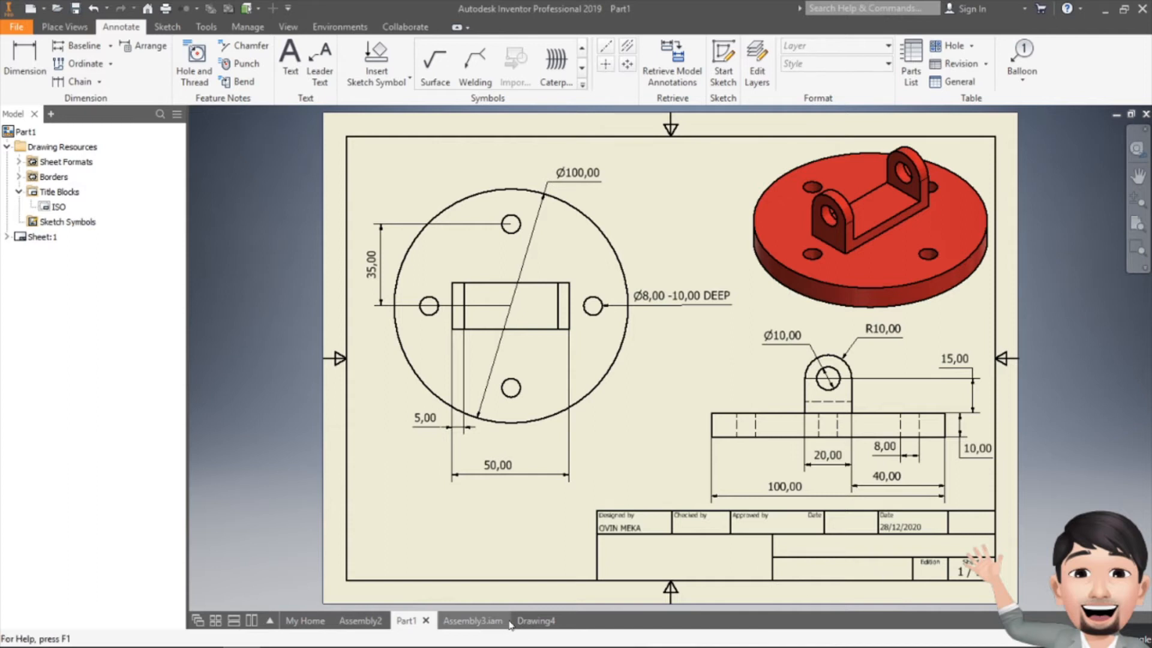
click(515, 622)
scroll(803, 414, down, 5)
scroll(817, 401, down, 2)
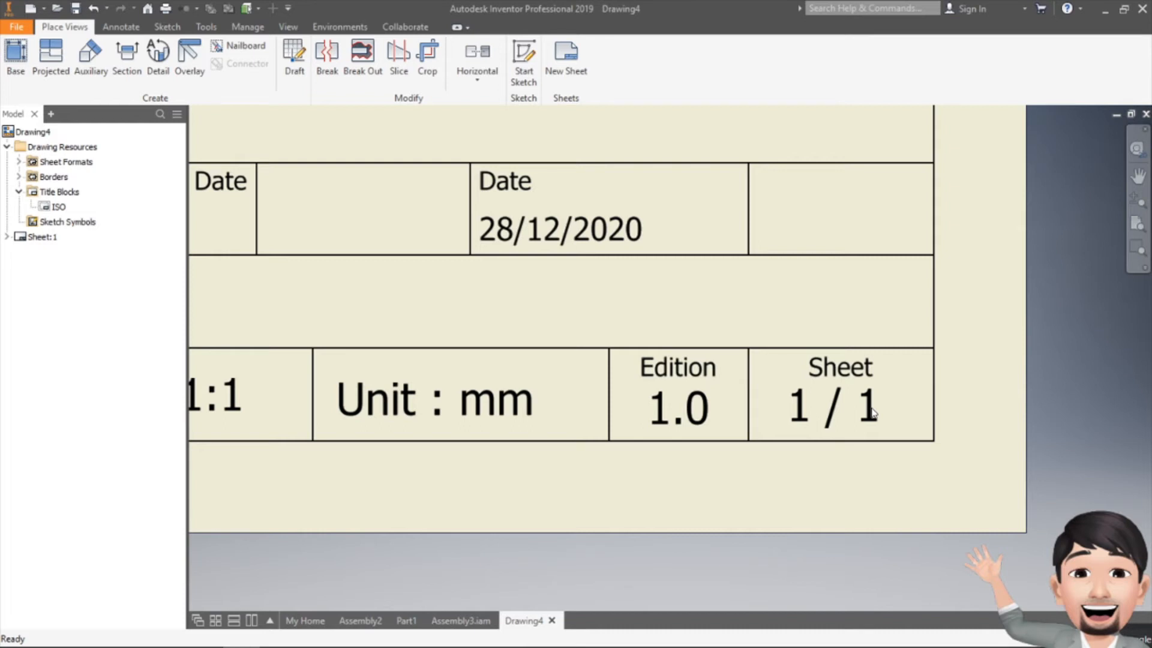
scroll(873, 413, up, 4)
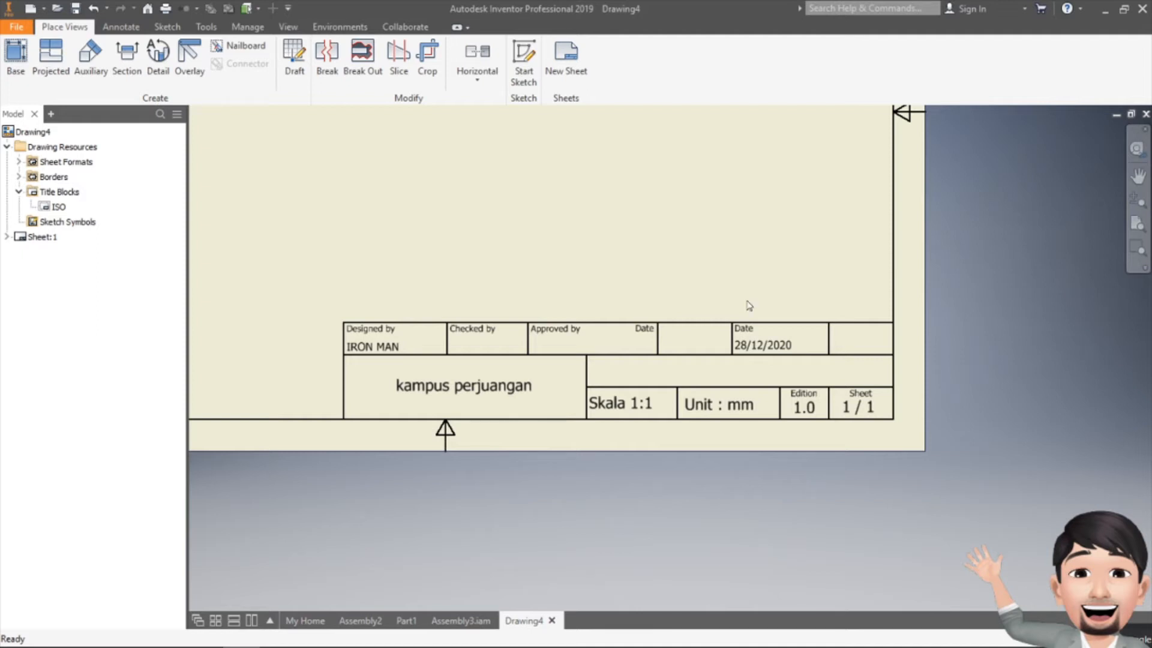
scroll(747, 297, down, 4)
scroll(740, 291, up, 2)
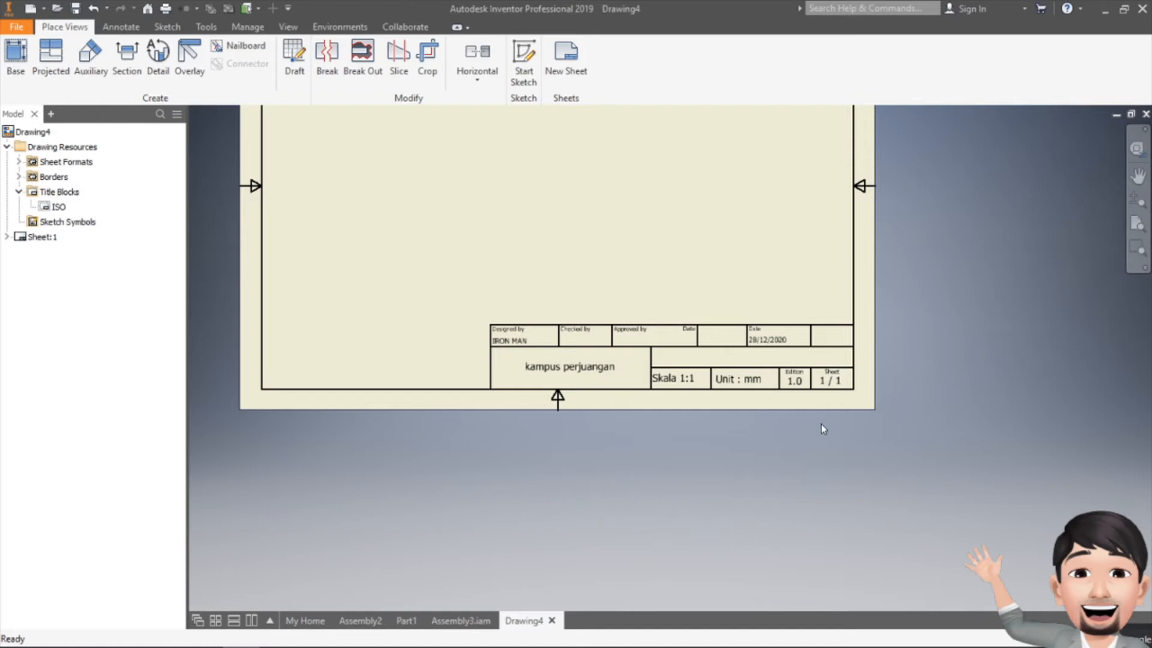
scroll(832, 377, up, 5)
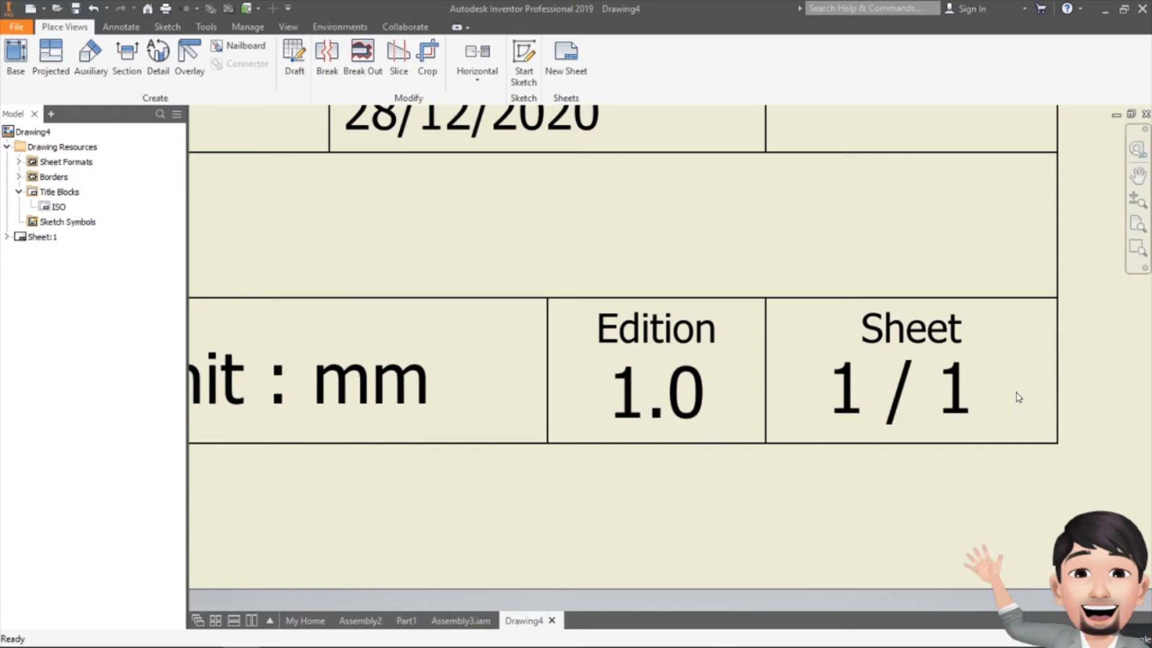
scroll(893, 363, down, 5)
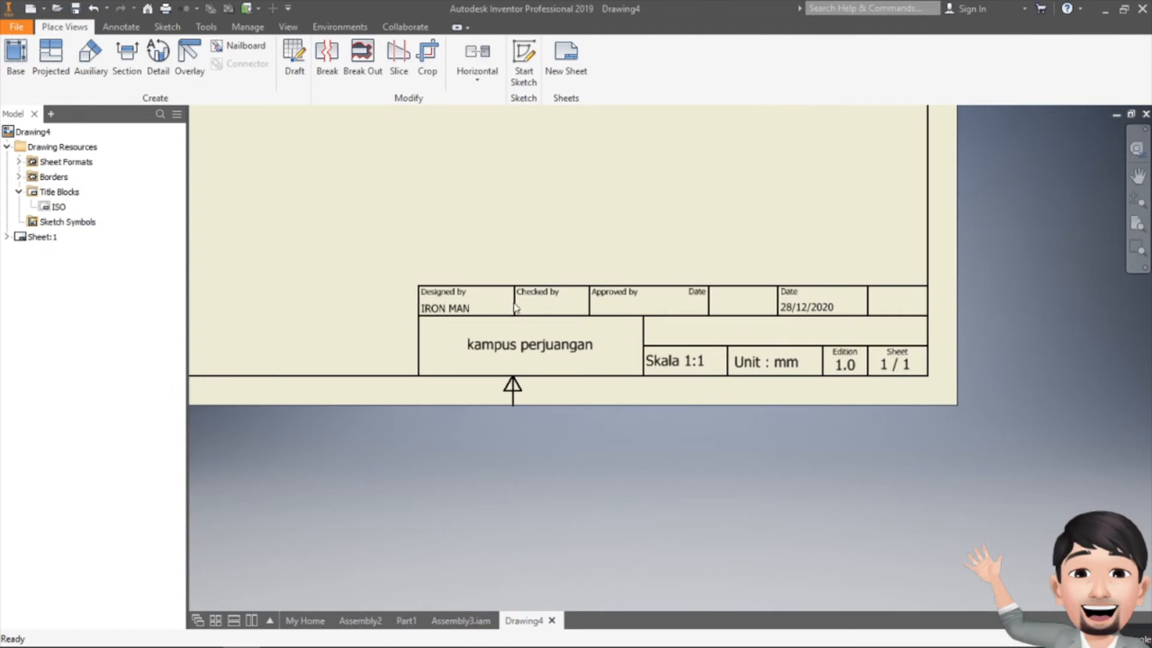
scroll(543, 290, up, 4)
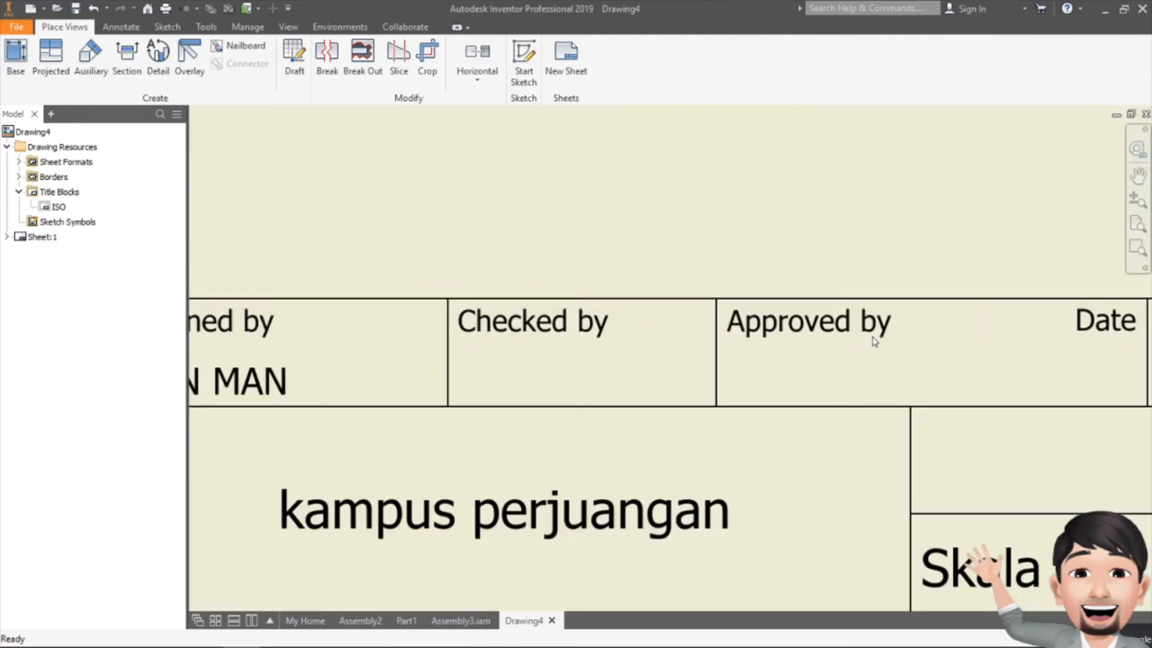
scroll(594, 358, down, 2)
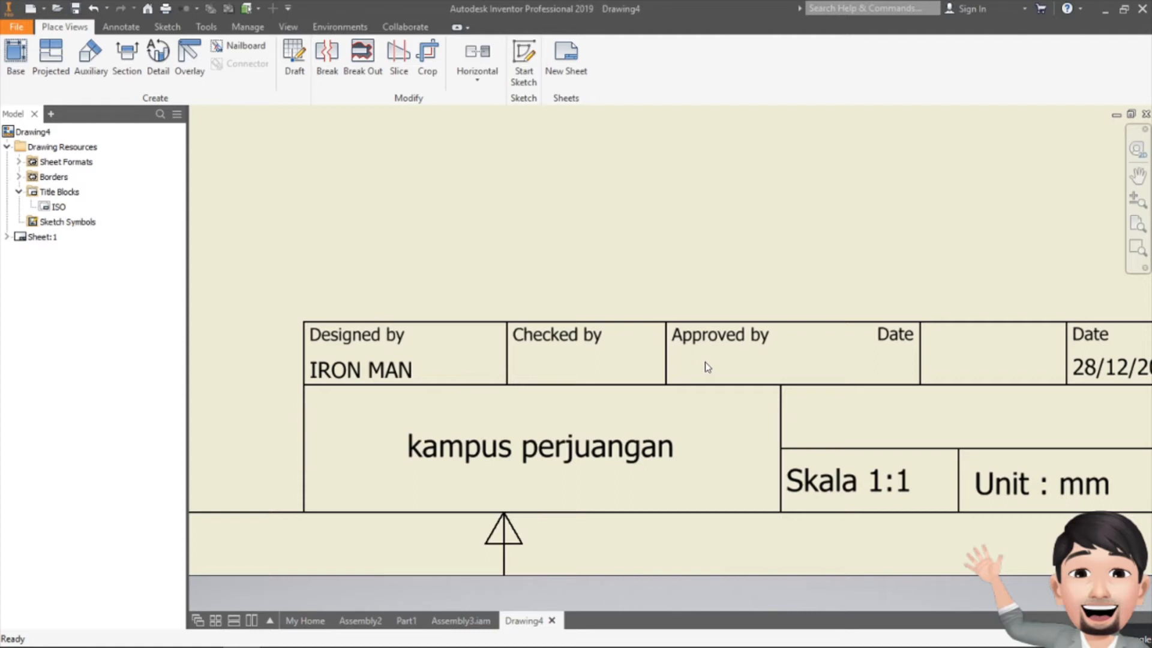
scroll(582, 440, up, 5)
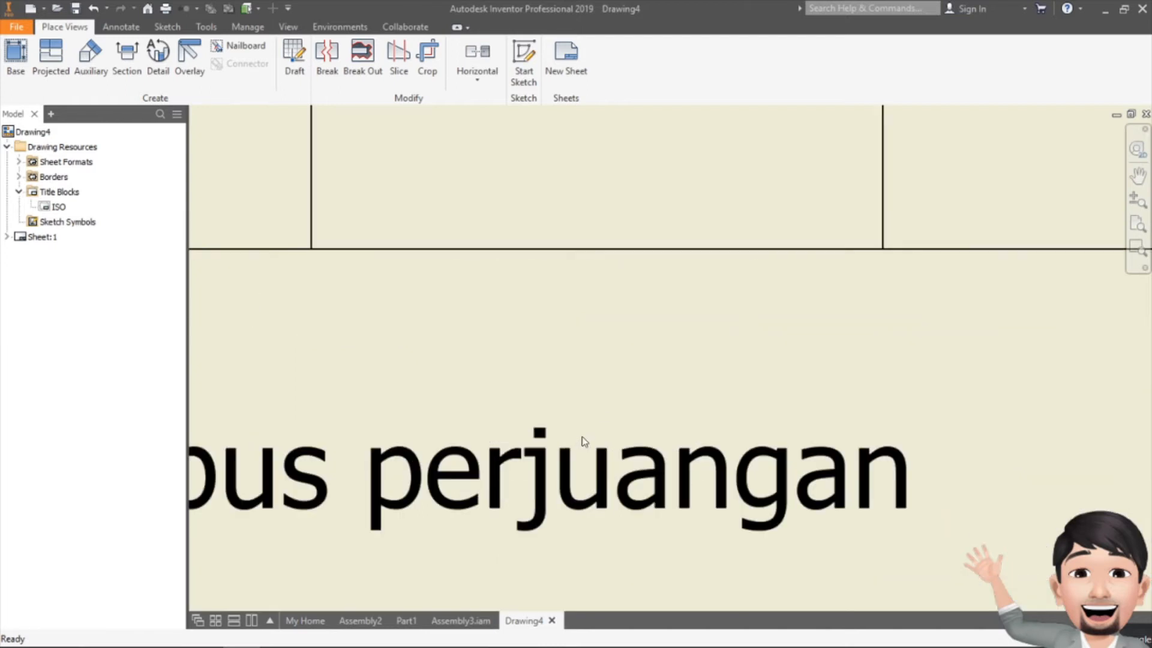
scroll(638, 402, down, 10)
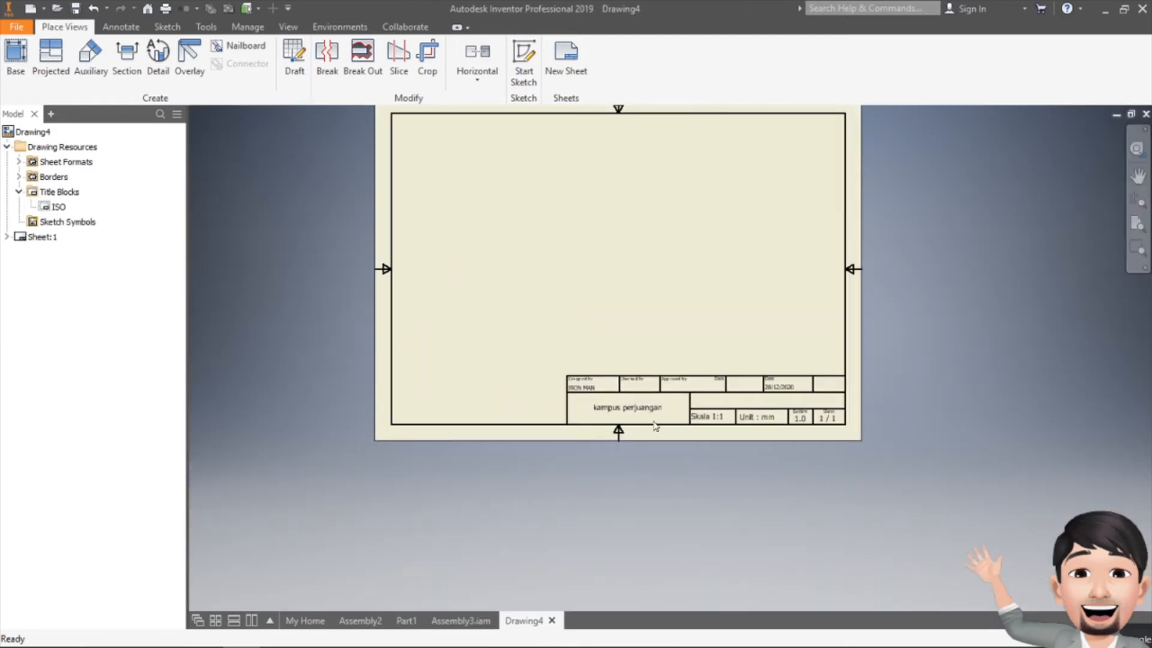
scroll(630, 322, up, 3)
middle_drag(629, 323, 649, 416)
scroll(650, 413, down, 2)
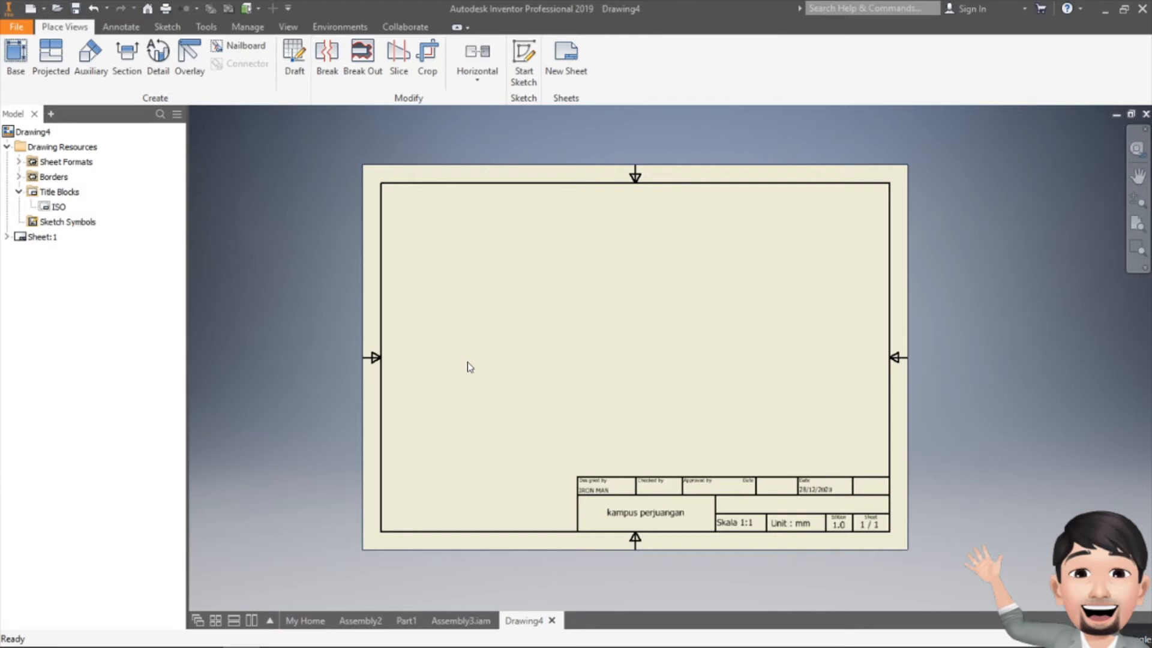
Review the open Assembly3 model and the Part1 and Assembly2 drawings, and return to Drawing4.
click(449, 620)
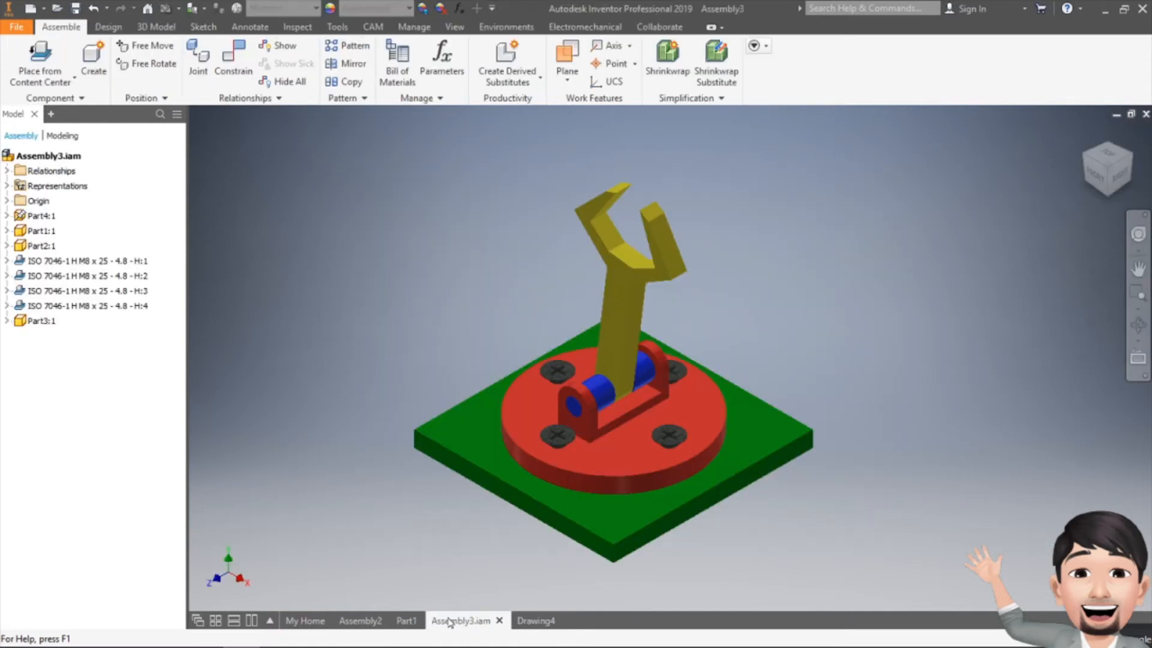
click(402, 621)
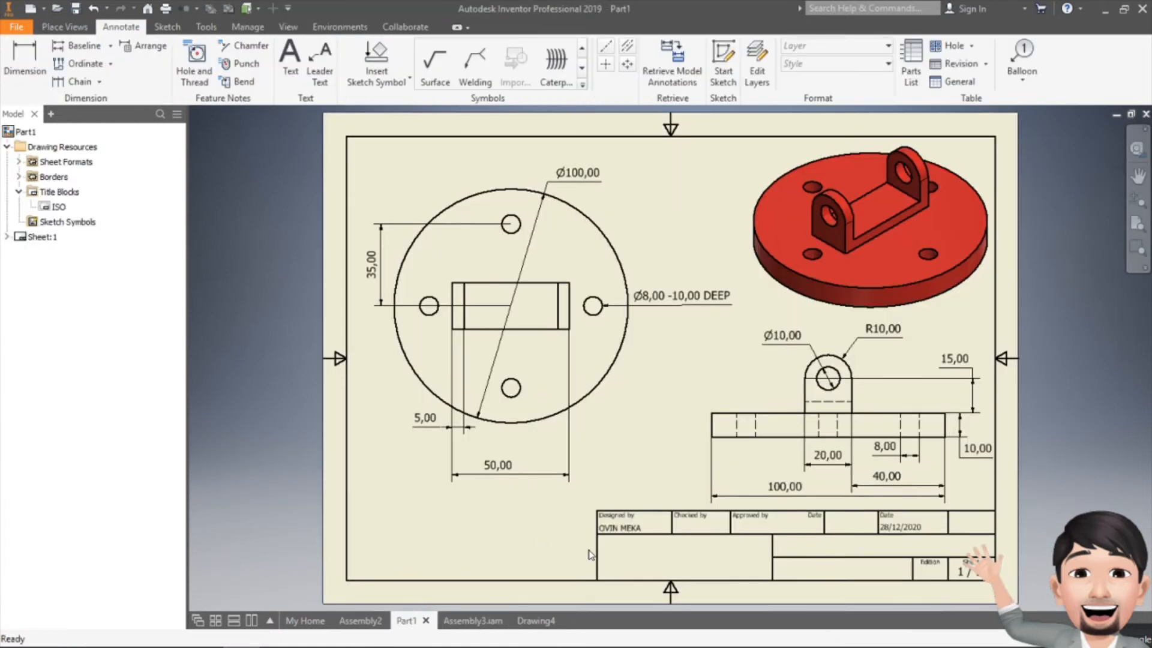
click(363, 620)
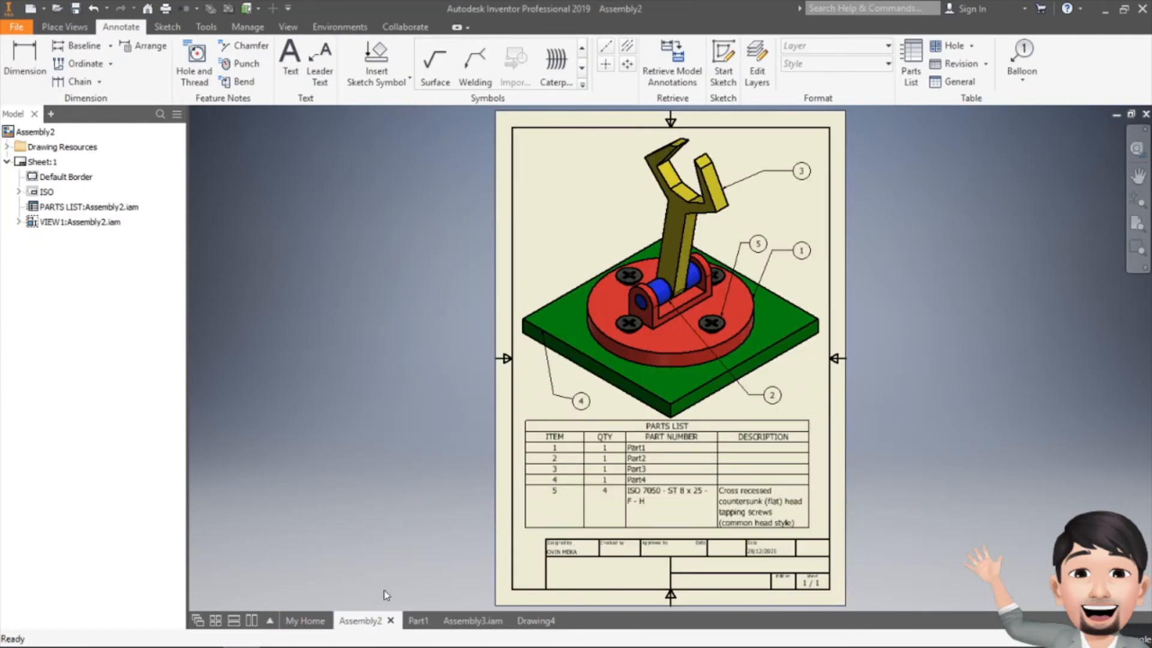
click(411, 620)
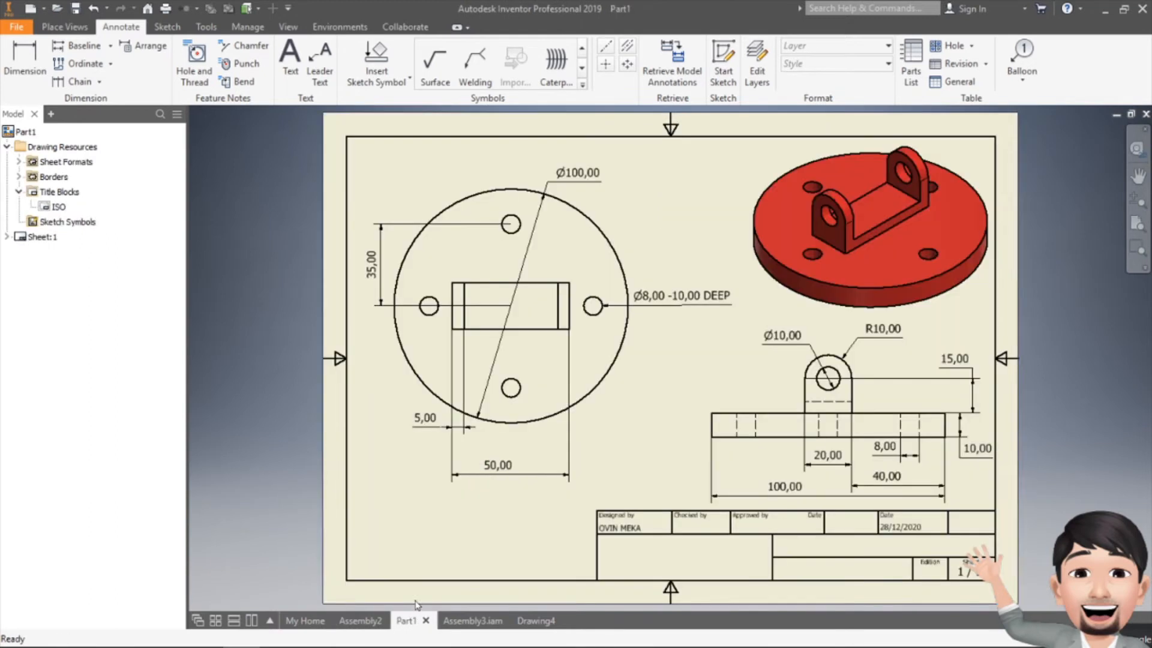
click(471, 621)
click(534, 621)
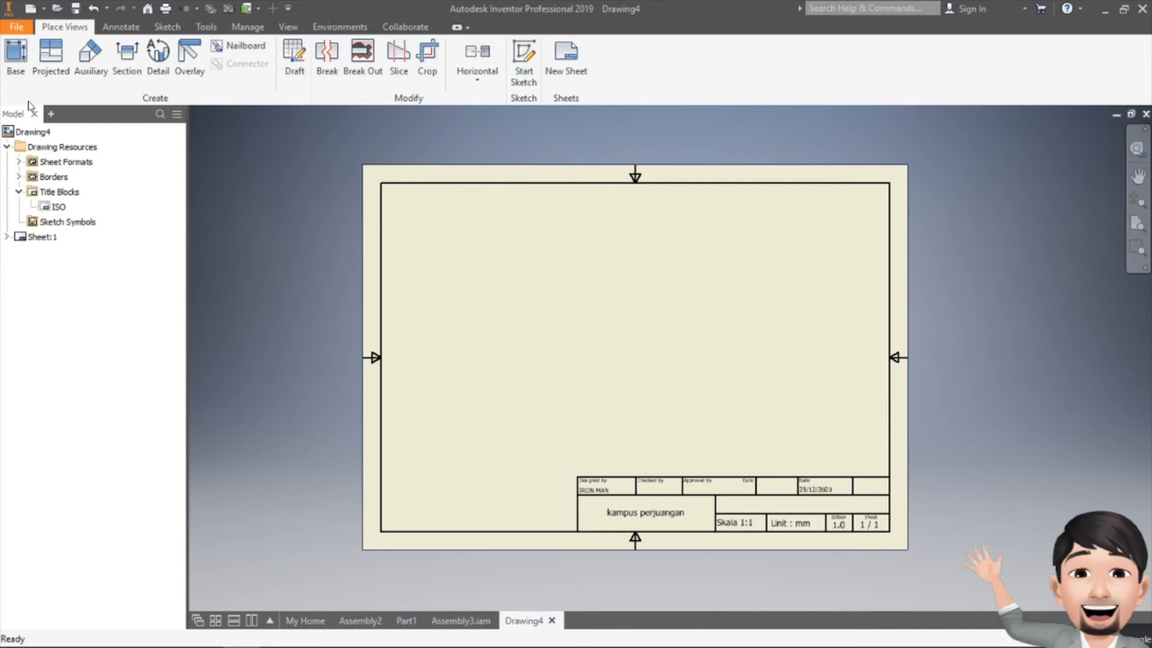
Start a base view with Assembly3 as its source model, checking the model files available in the Assembly folder.
click(13, 67)
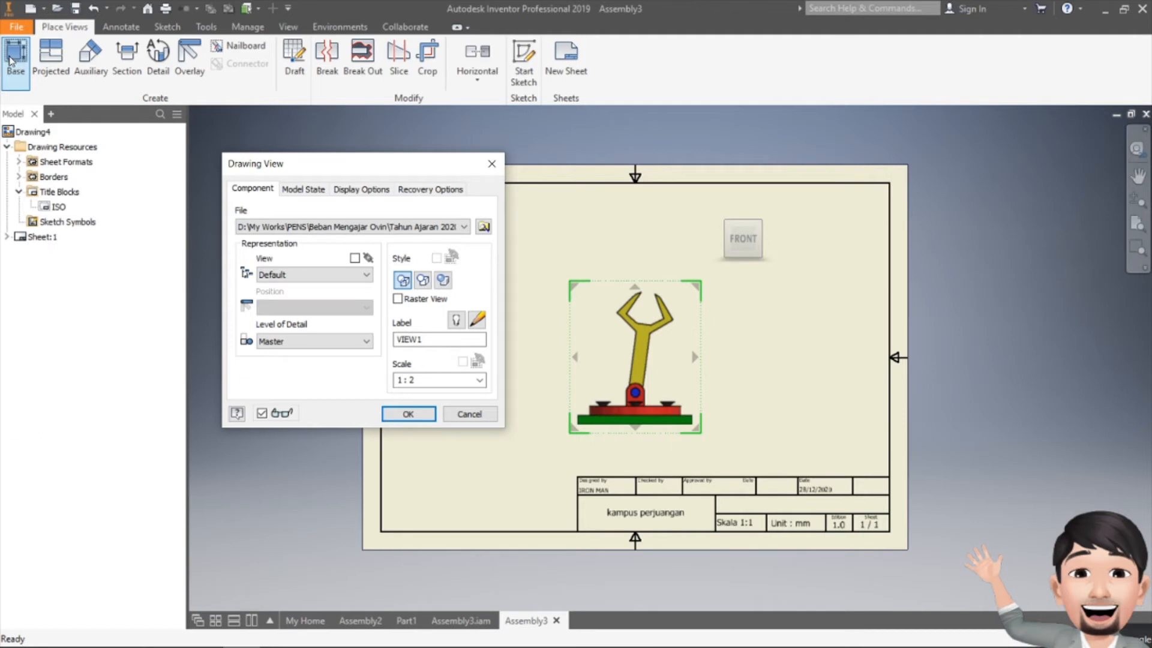
drag(295, 159, 192, 233)
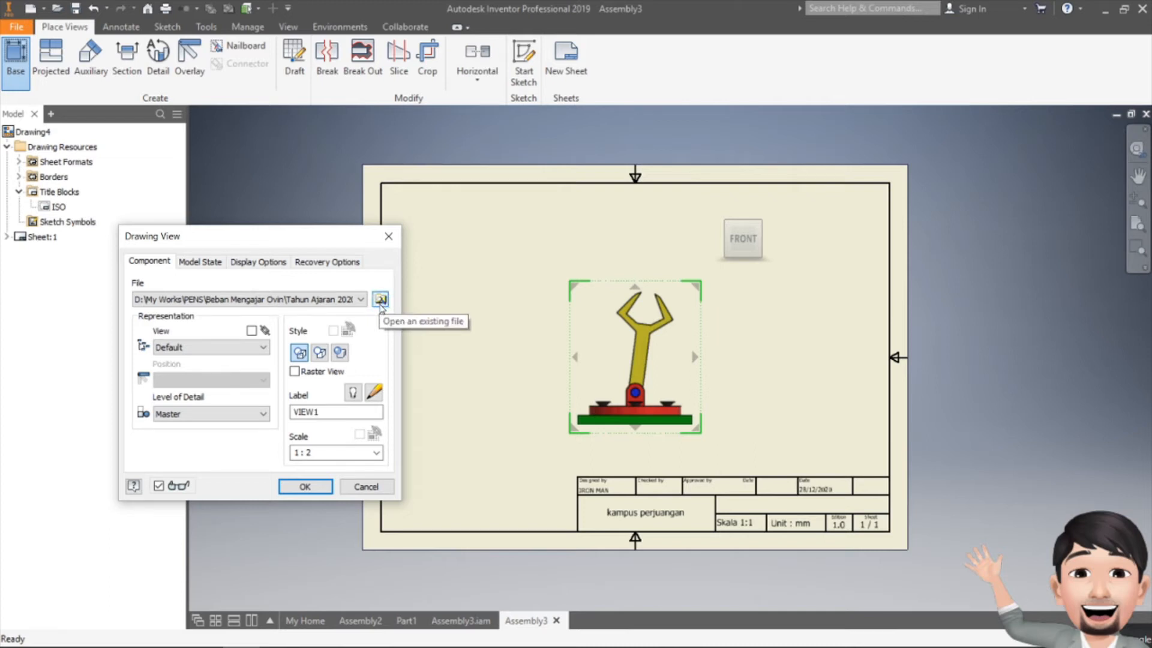
click(380, 300)
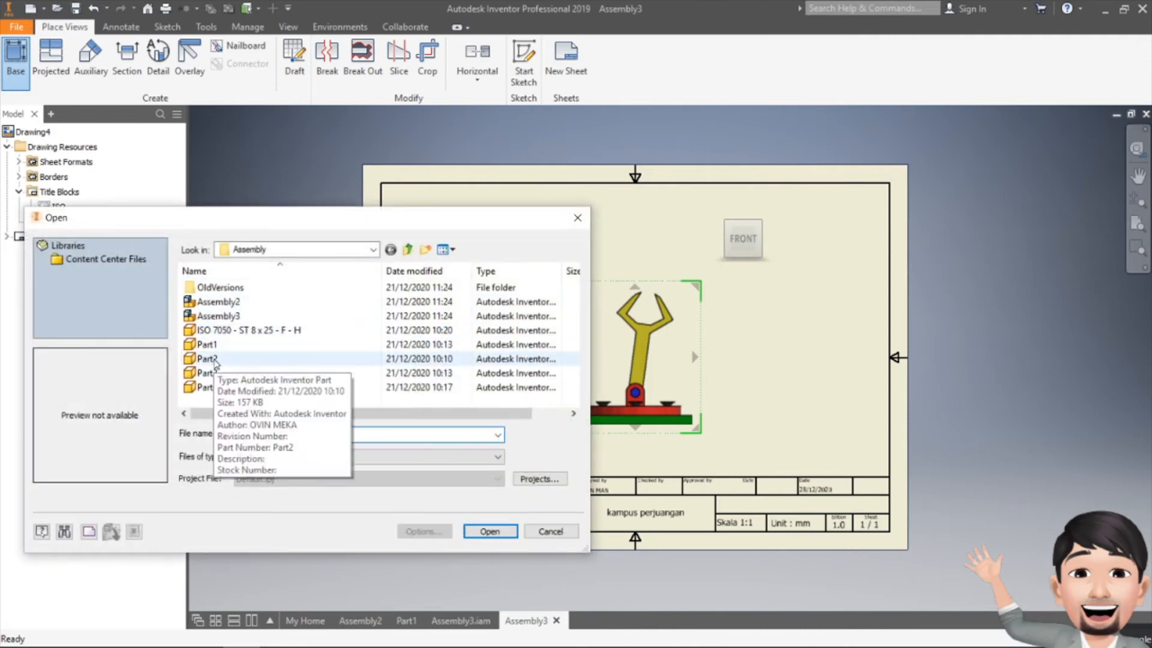
click(251, 343)
click(234, 330)
click(229, 317)
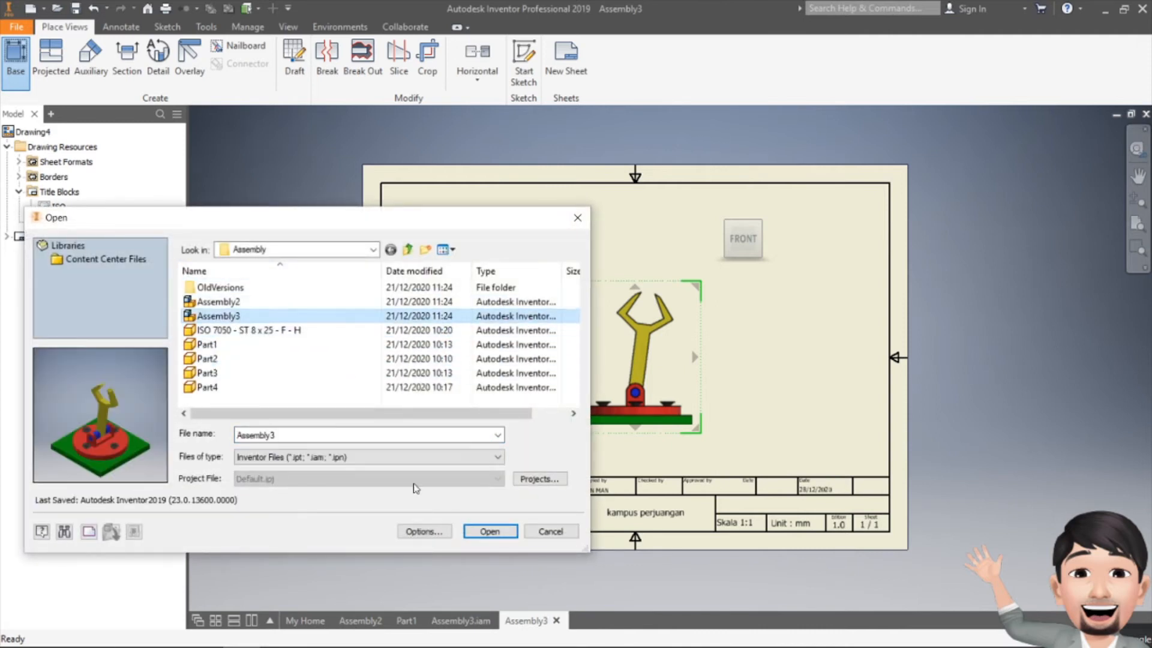
click(531, 533)
mouse_move(369, 232)
mouse_down()
mouse_move(405, 218)
mouse_move(334, 215)
mouse_up()
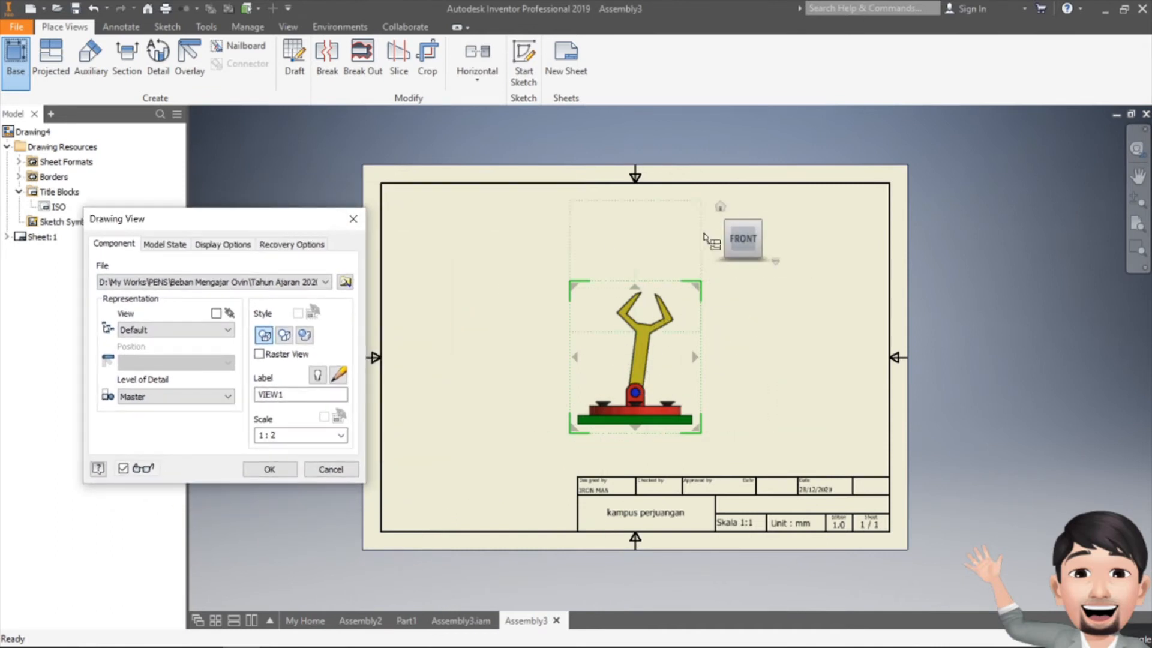
Orient the base view preview of Assembly3 isometrically, showing its Top, Front and Right faces.
click(754, 227)
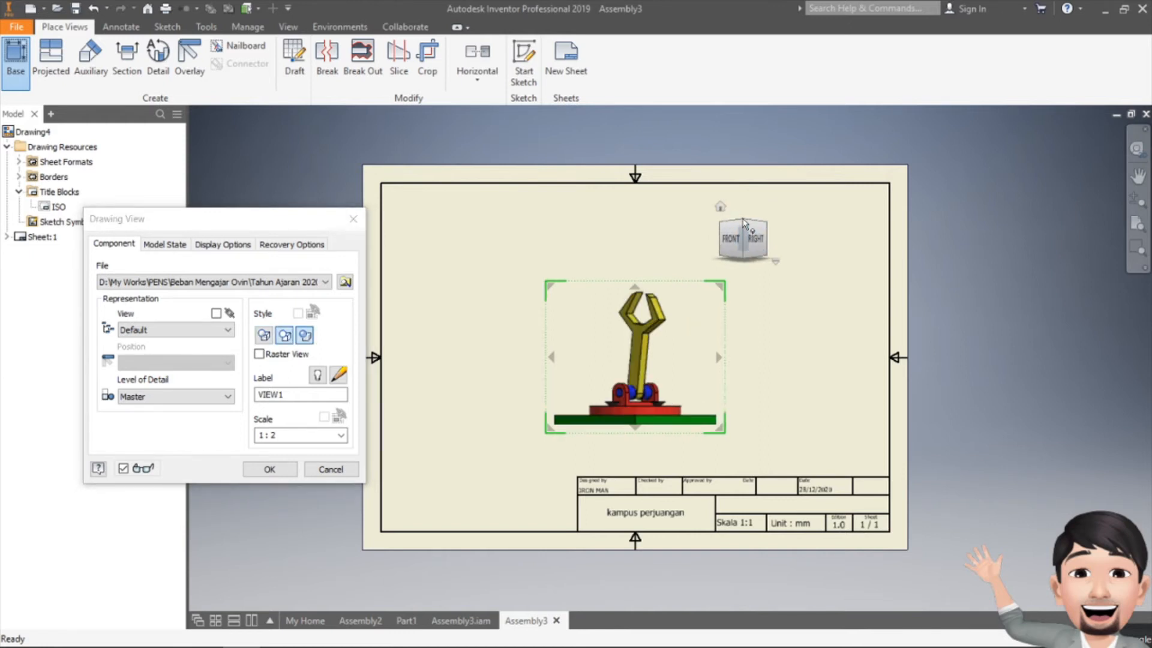
click(743, 221)
scroll(640, 371, down, 3)
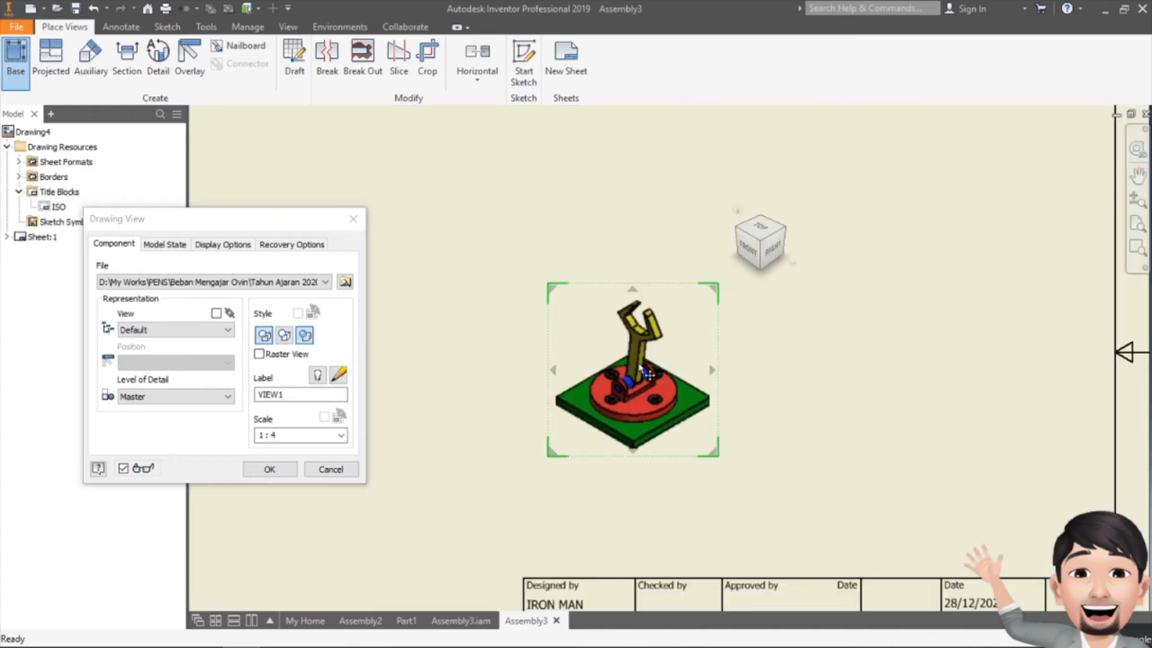
scroll(768, 235, up, 3)
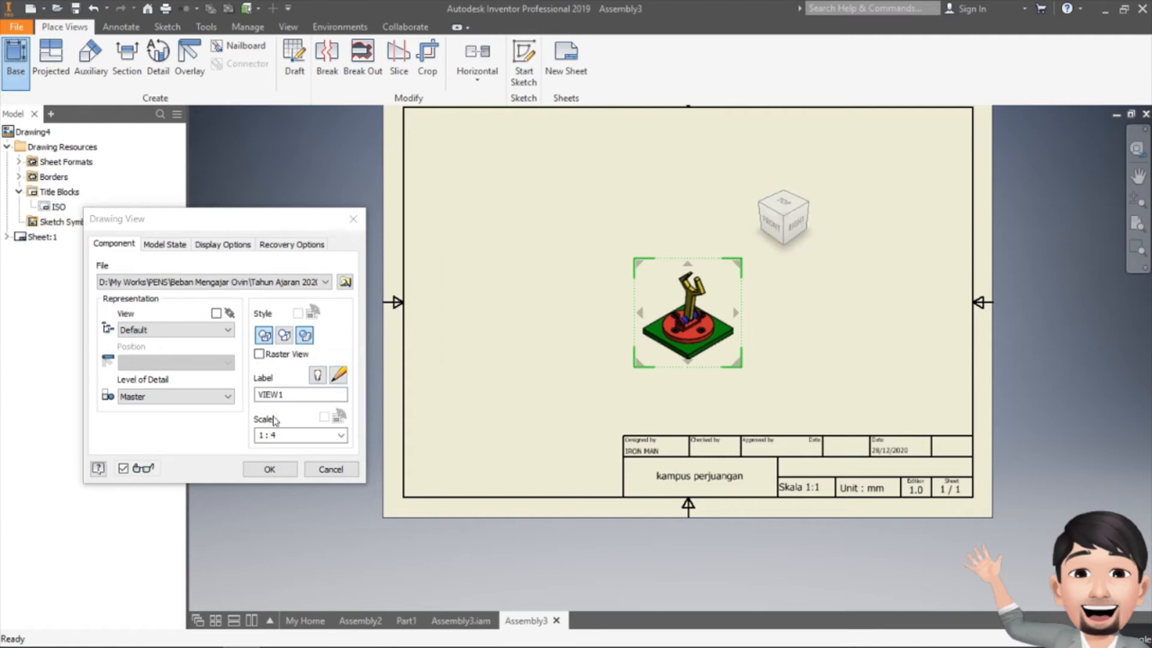
Set the base view's scale to 1:1 and its style to shaded with hidden lines removed, and create the view.
click(340, 435)
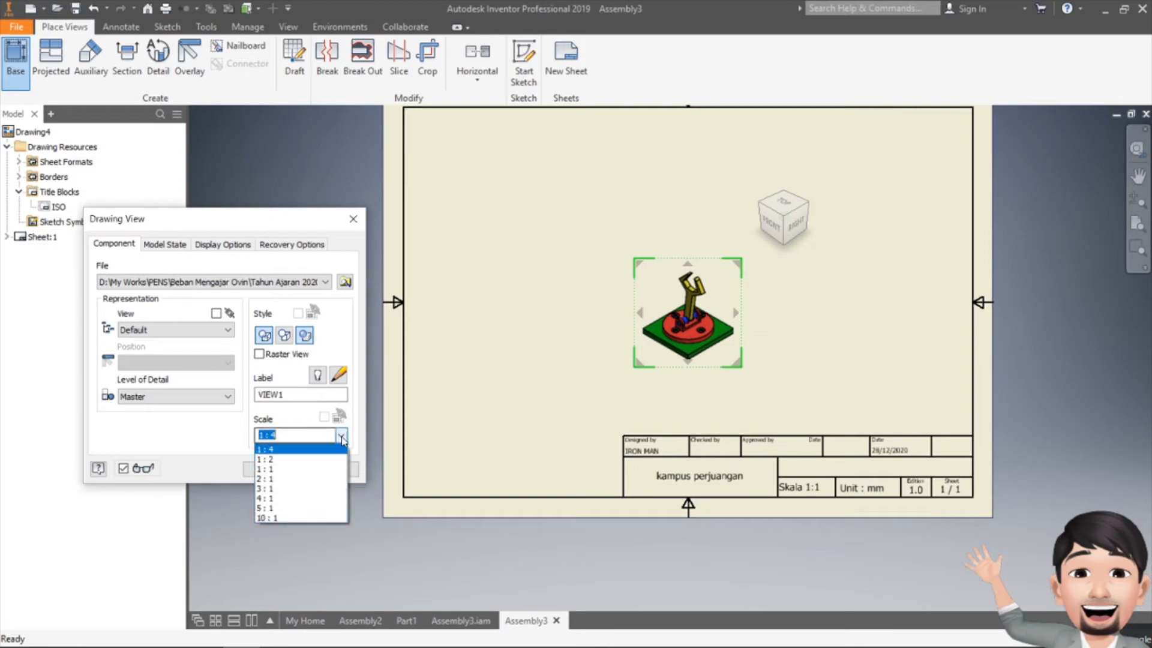
click(282, 469)
scroll(735, 231, up, 3)
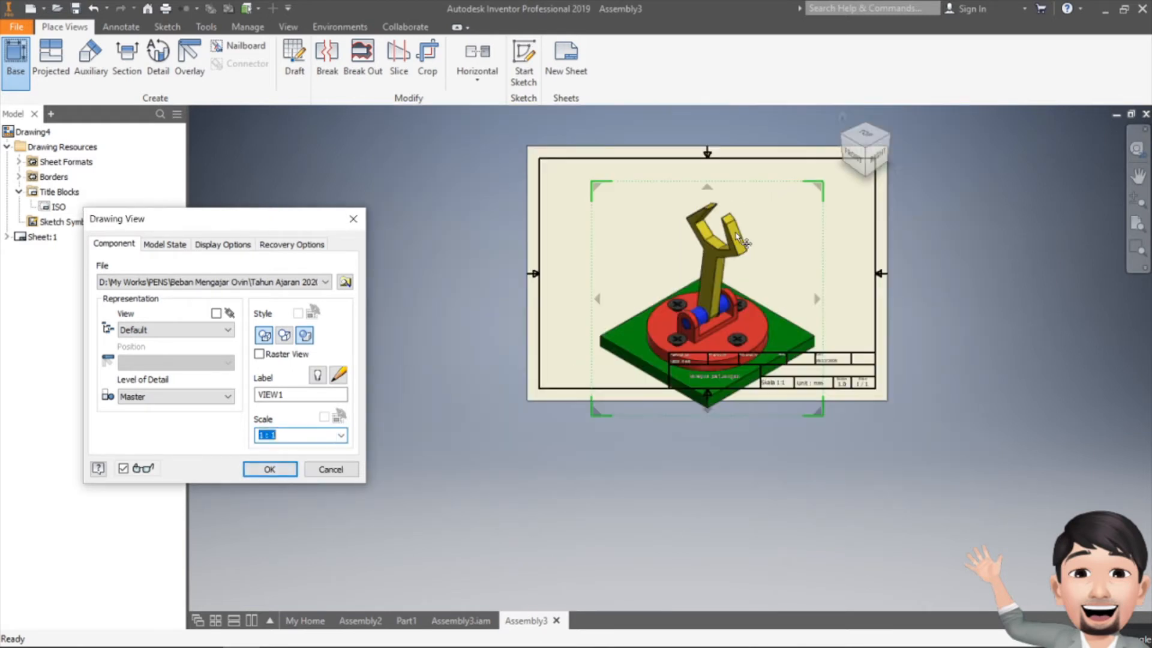
drag(733, 193, 733, 171)
middle_drag(735, 171, 704, 249)
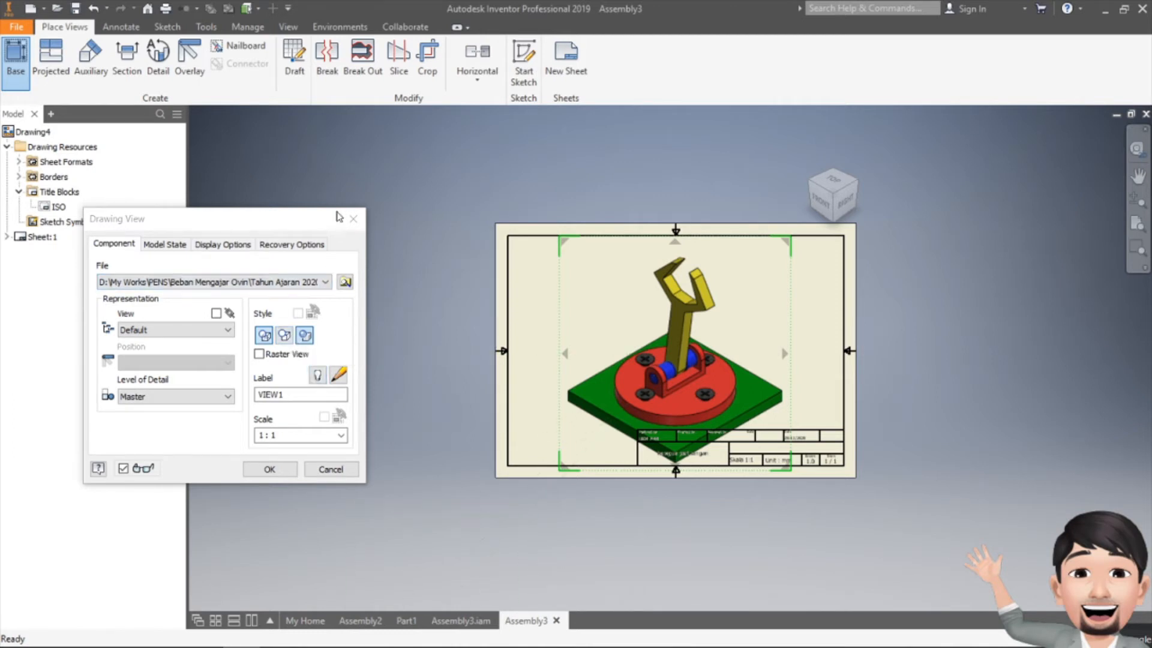
click(283, 336)
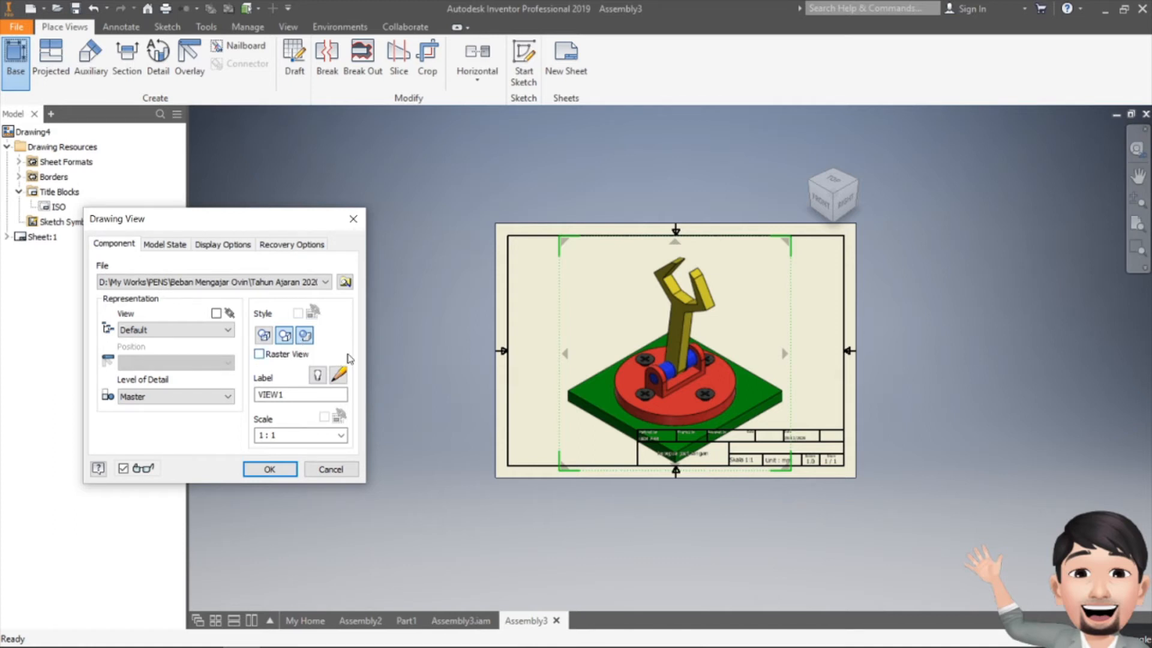
click(267, 469)
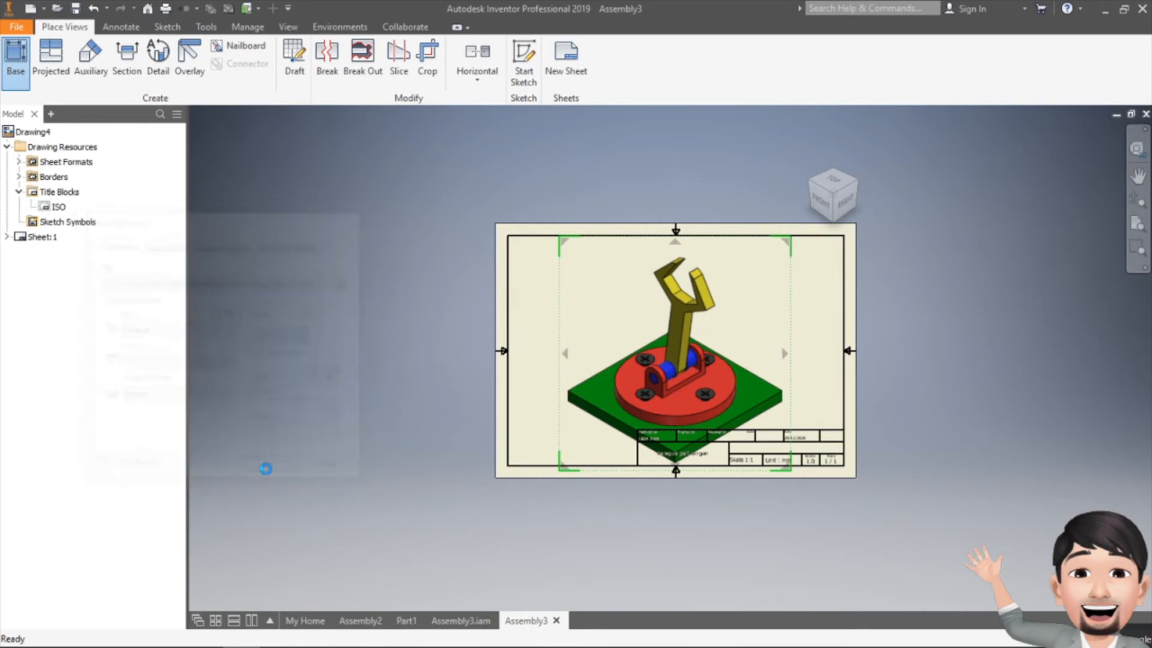
Change the sheet to portrait orientation and move the isometric Assembly3 view to the sheet's centre, clear of the title block.
scroll(682, 390, up, 5)
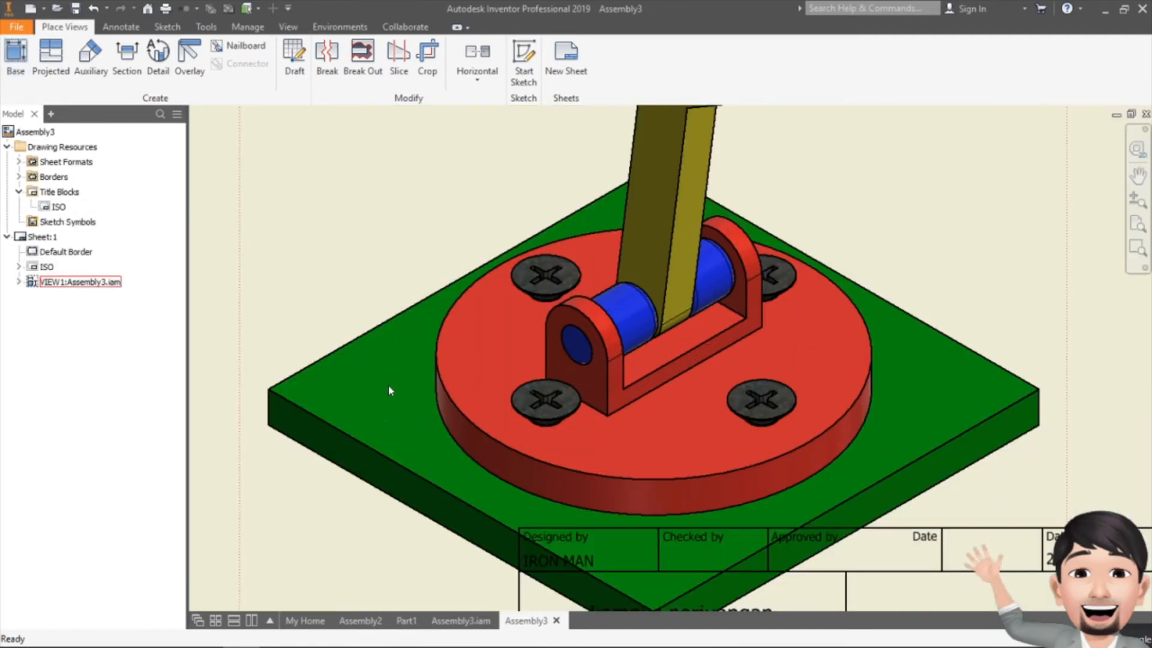
scroll(419, 398, down, 3)
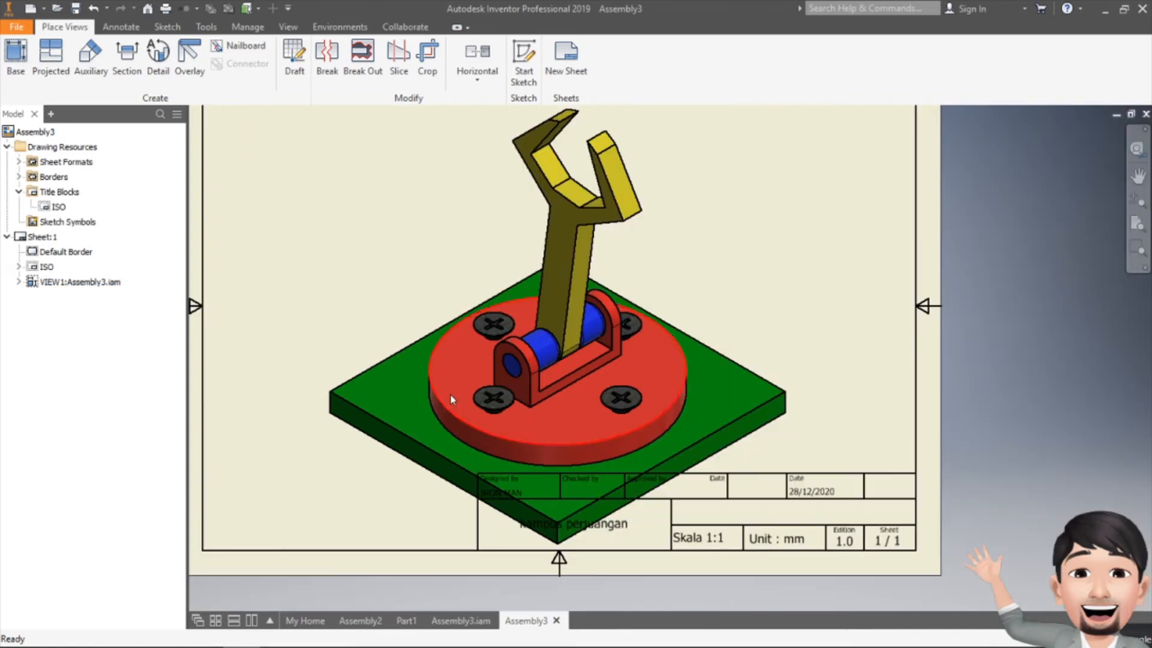
right_click(41, 236)
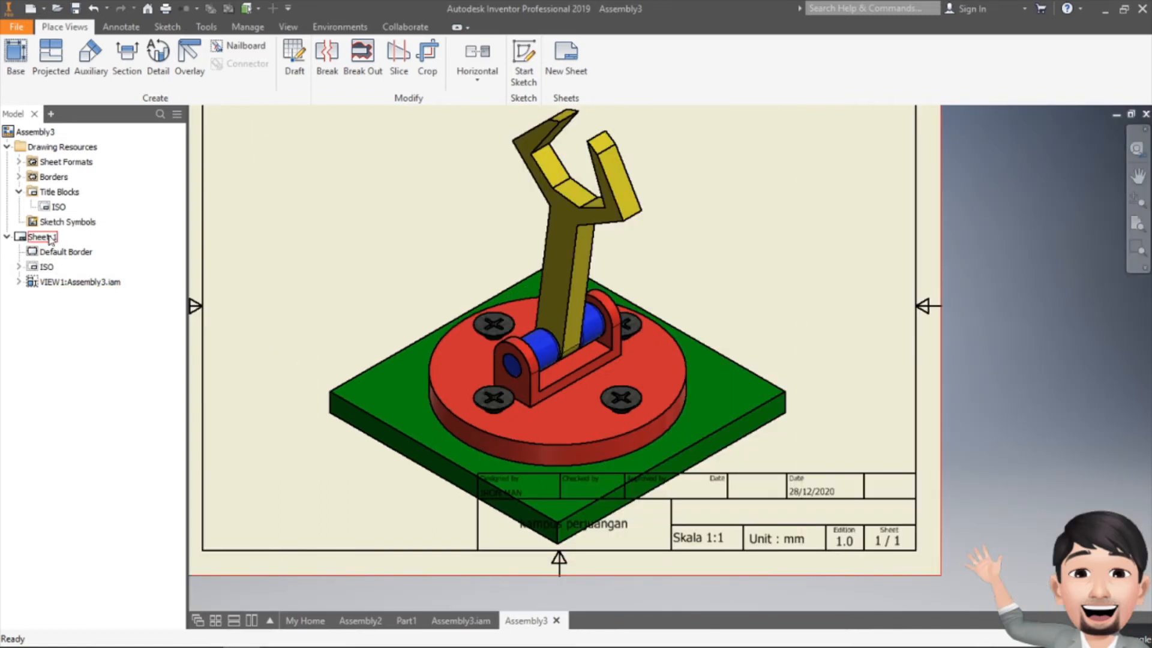
click(90, 372)
click(407, 301)
click(376, 422)
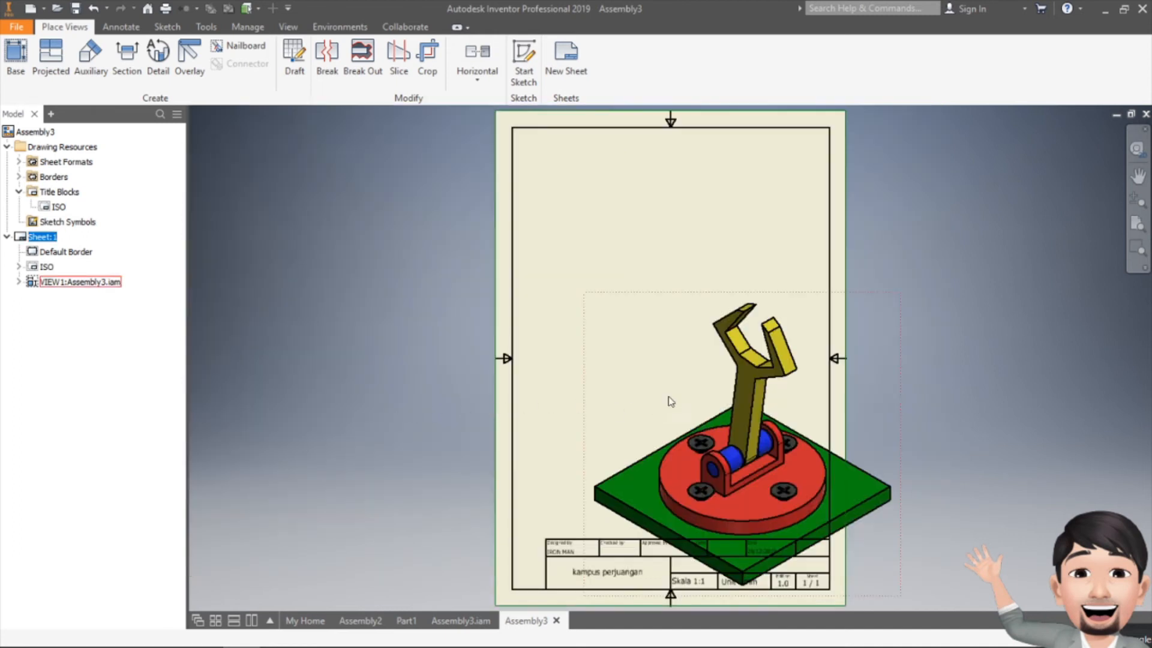
mouse_move(712, 300)
mouse_down()
mouse_move(650, 264)
mouse_move(663, 198)
mouse_move(645, 196)
mouse_up()
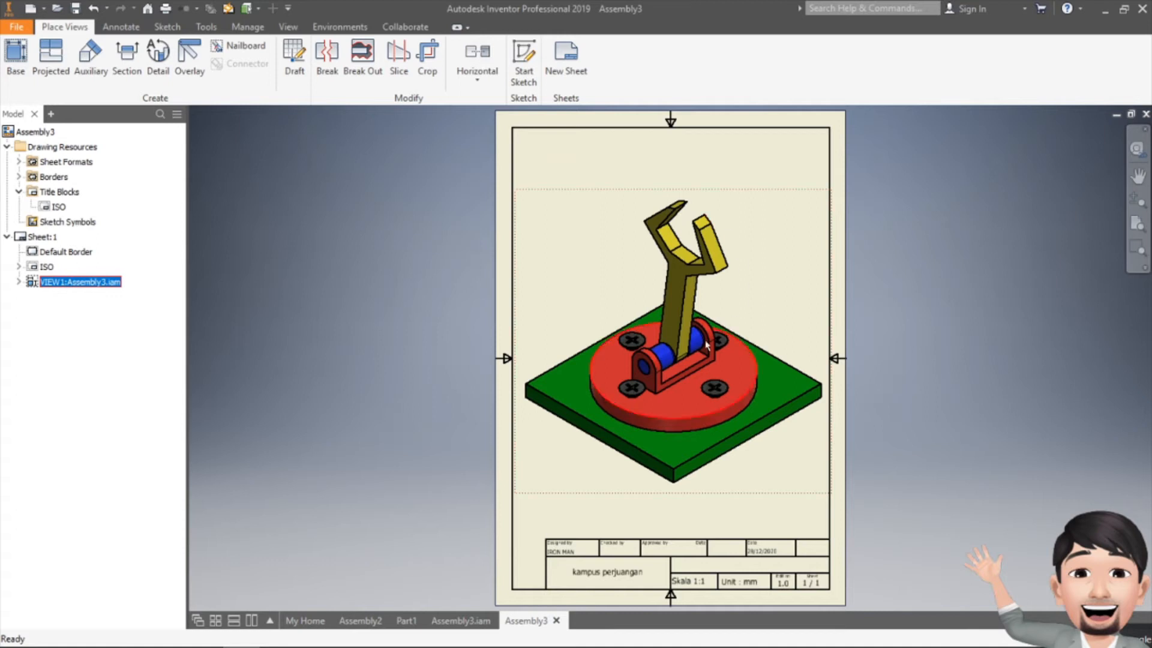
Try displaying the isometric view unshaded with hidden lines shown, and inspect the dashed edges around the screws and base.
double_click(596, 192)
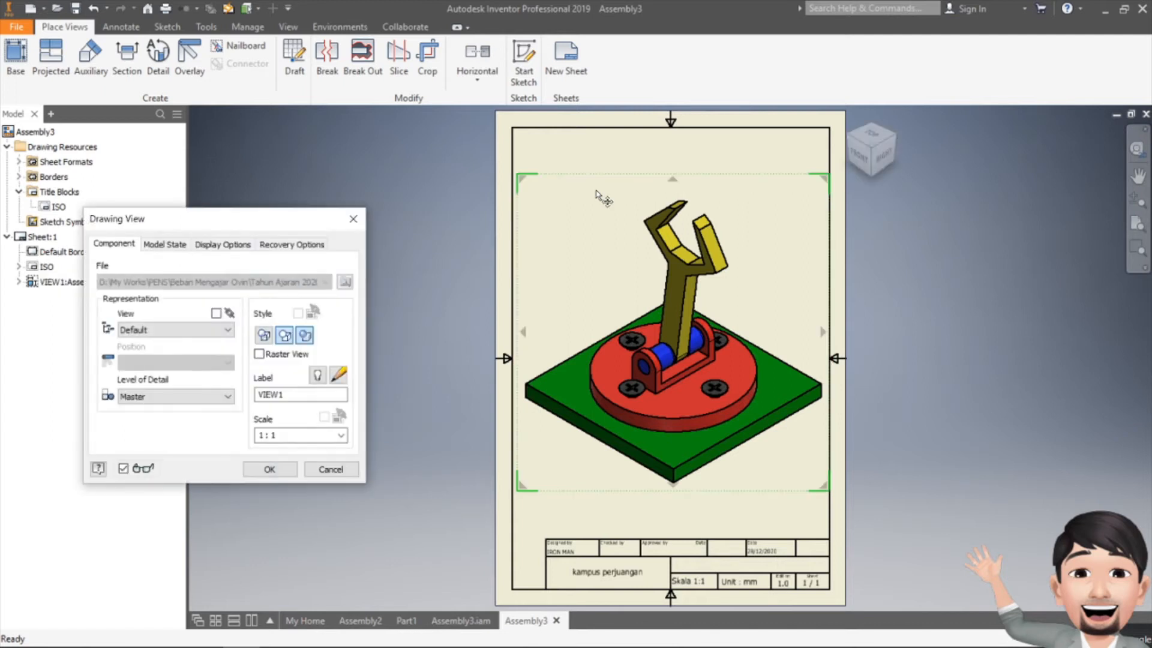
drag(262, 226, 340, 184)
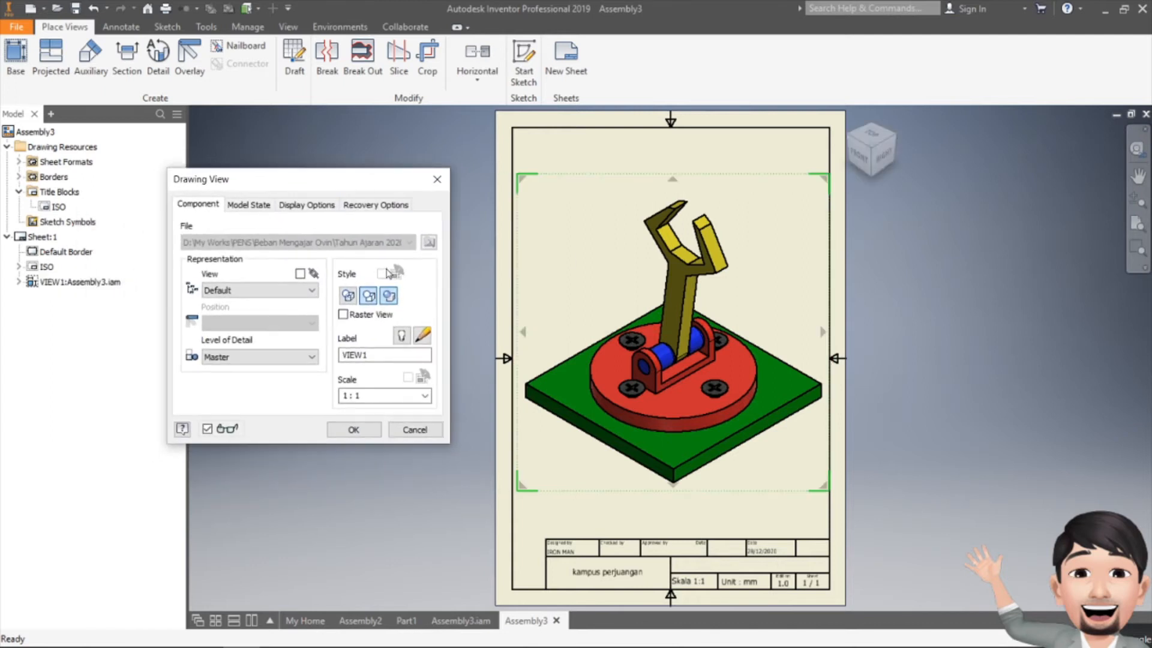
click(349, 296)
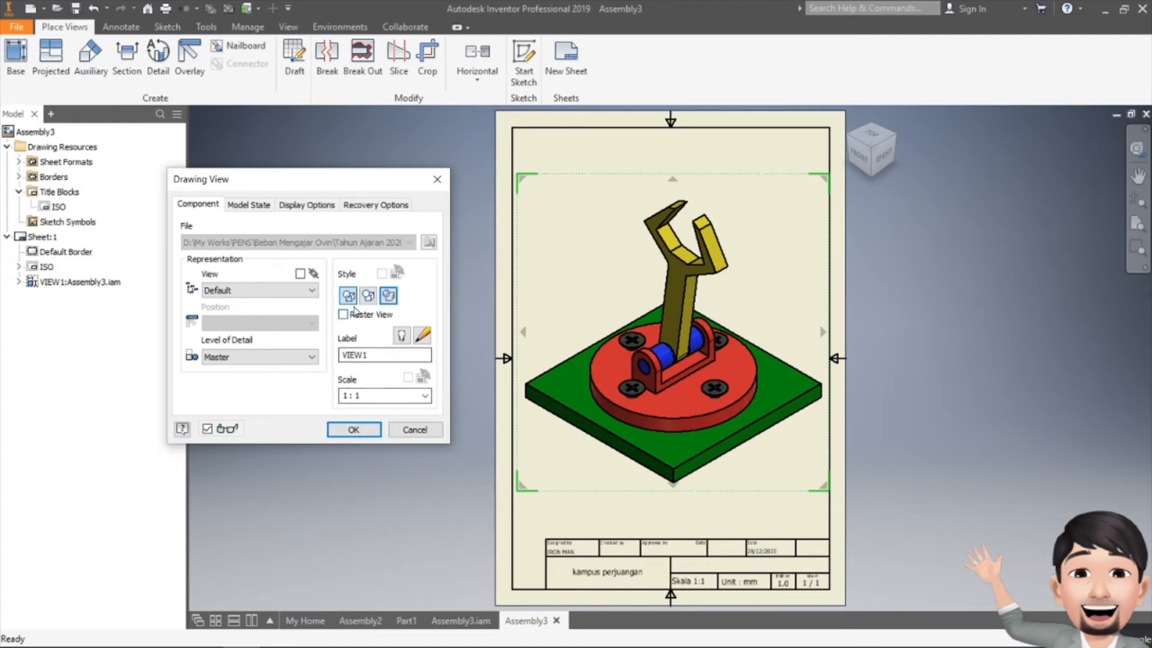
click(354, 429)
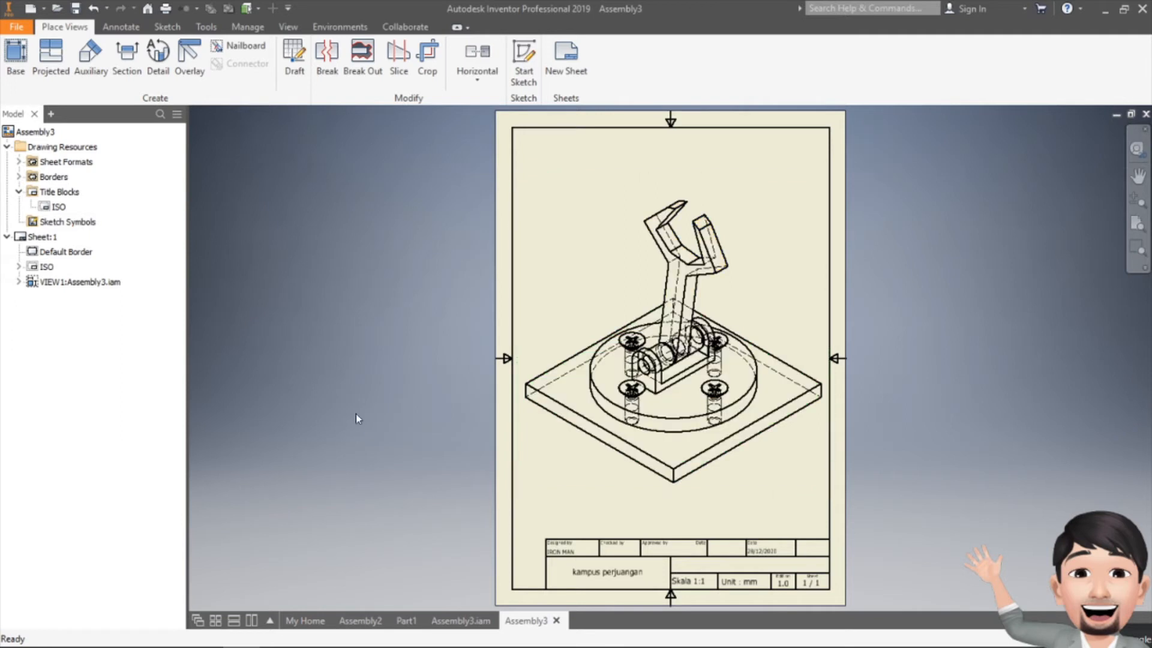
scroll(676, 339, down, 3)
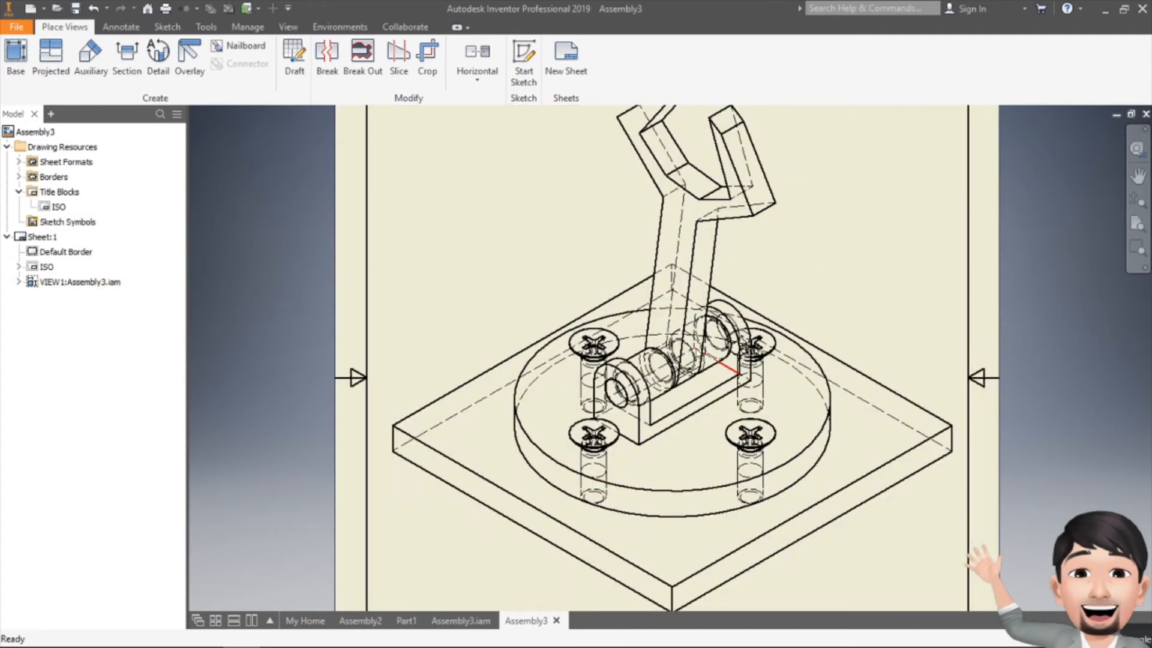
mouse_move(721, 376)
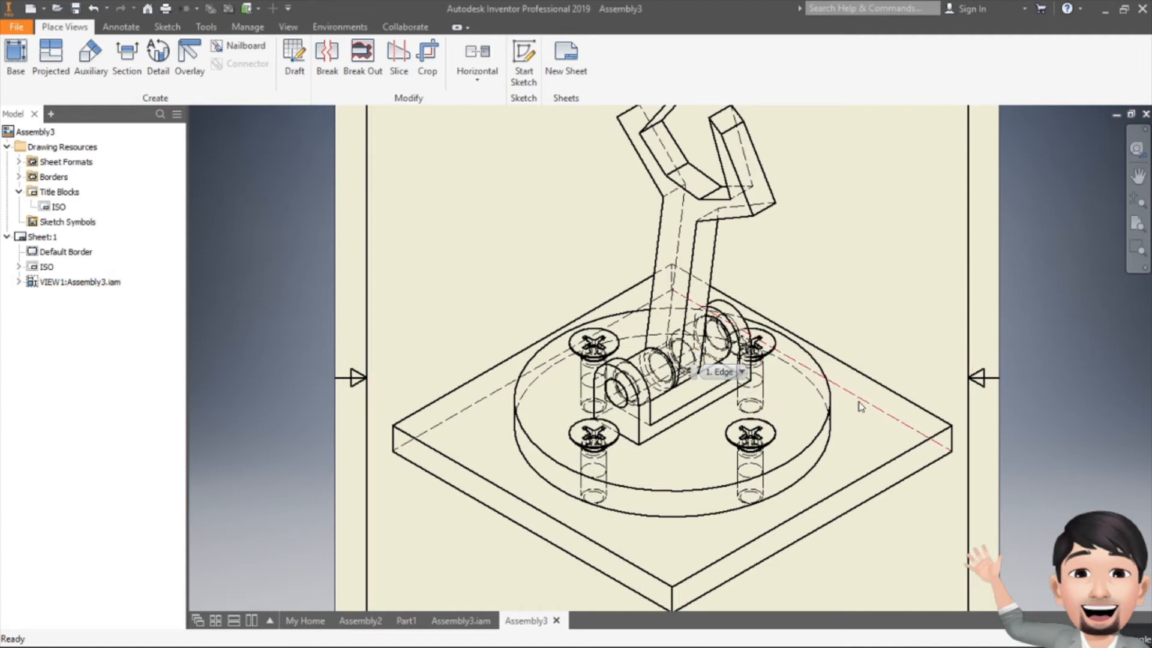
scroll(873, 300, down, 3)
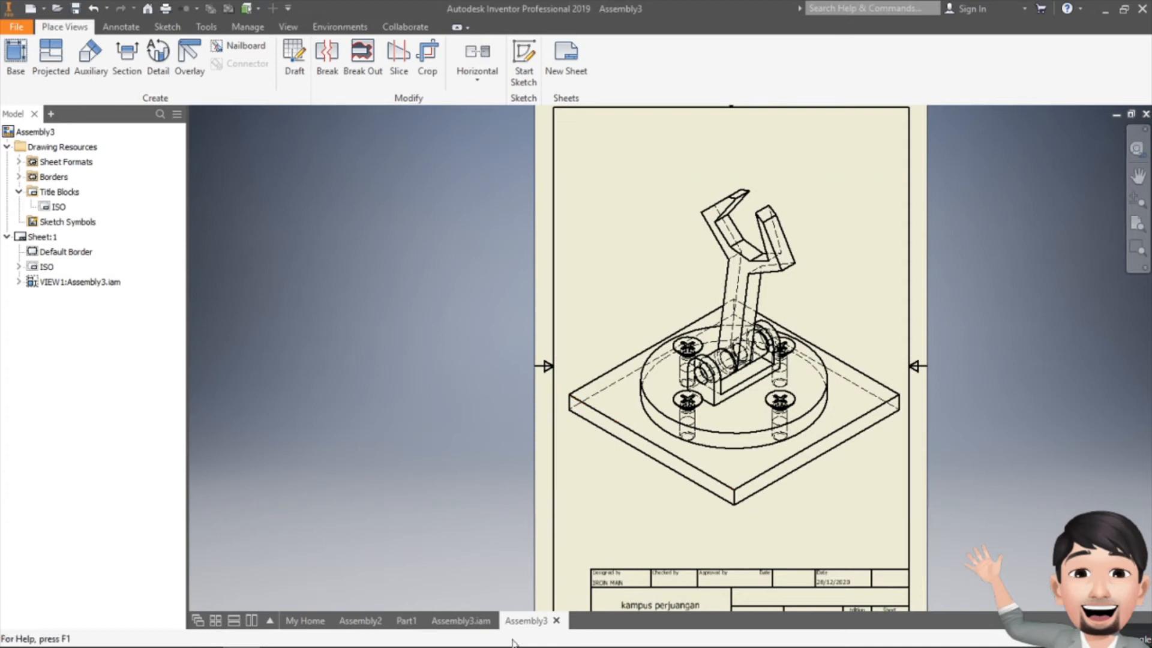
Restore the isometric view's shaded style with hidden lines removed.
click(678, 182)
double_click(678, 182)
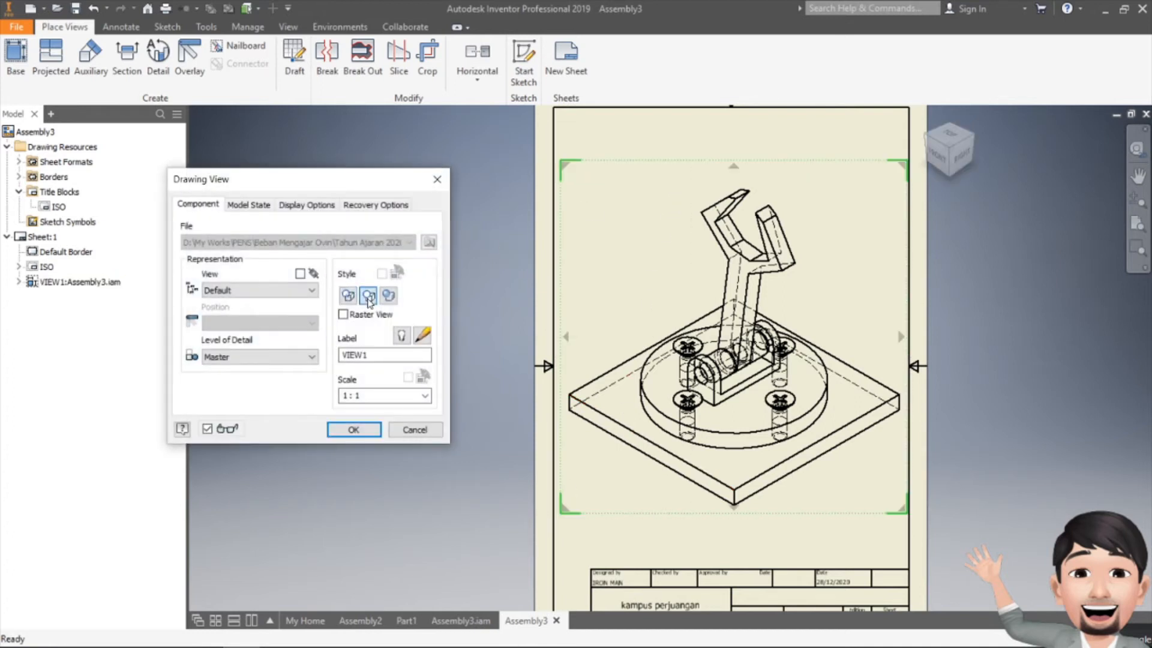
click(370, 430)
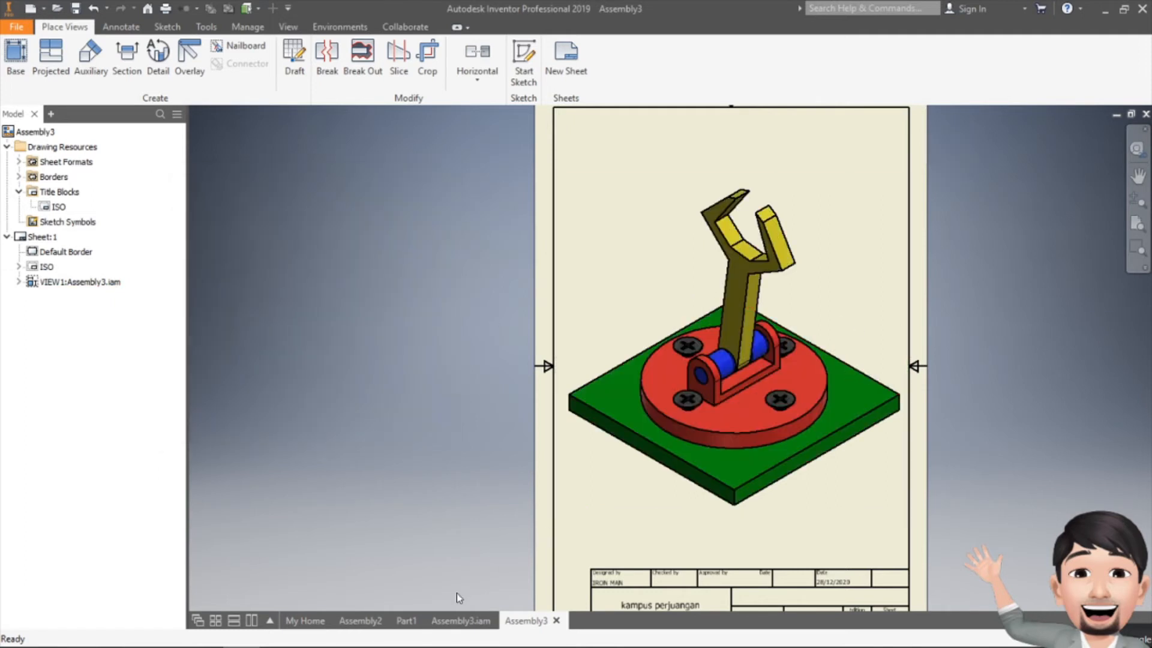
Review the orthographic and shaded views in the Part1 drawing, and return to the Assembly3 drawing.
click(406, 620)
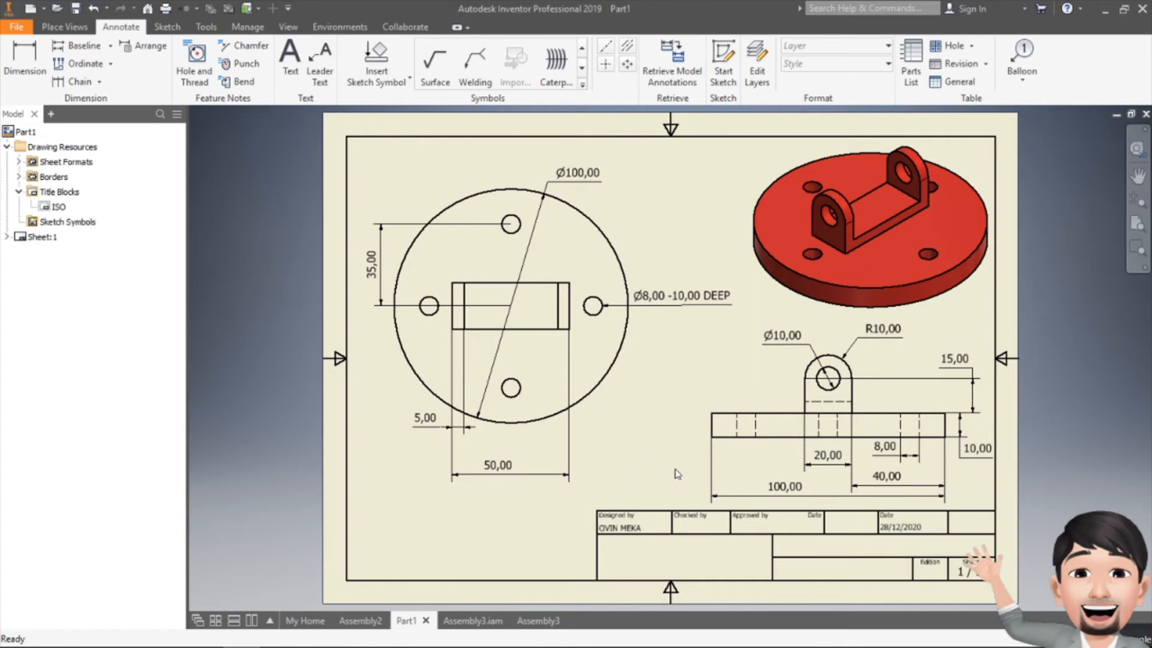
click(532, 624)
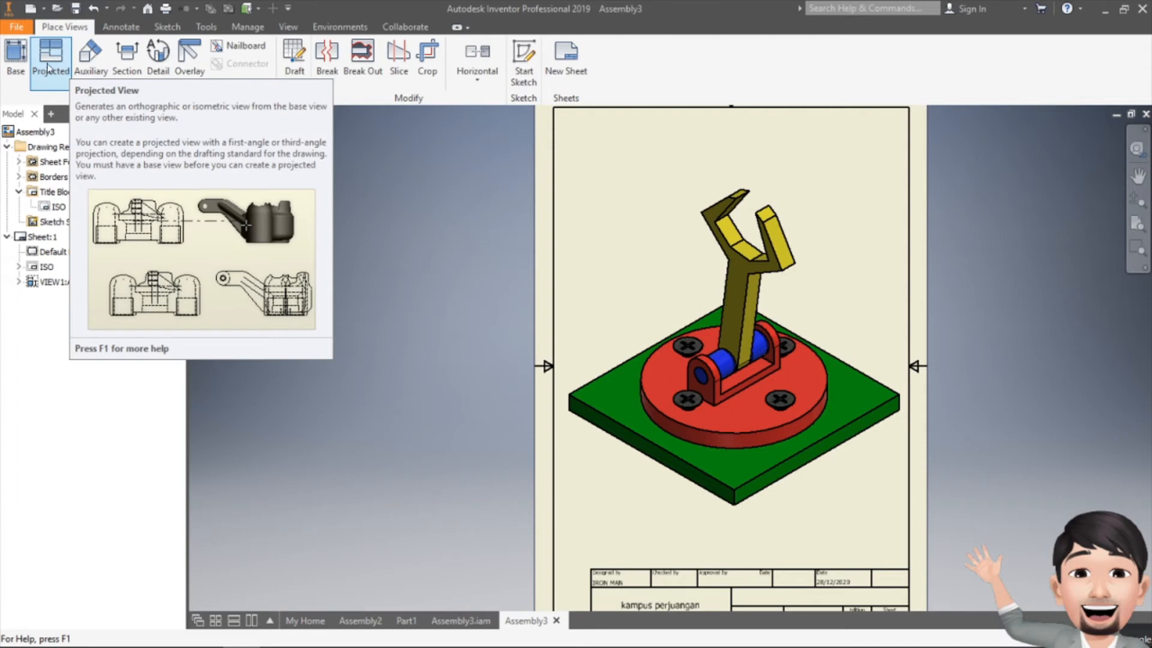
click(48, 68)
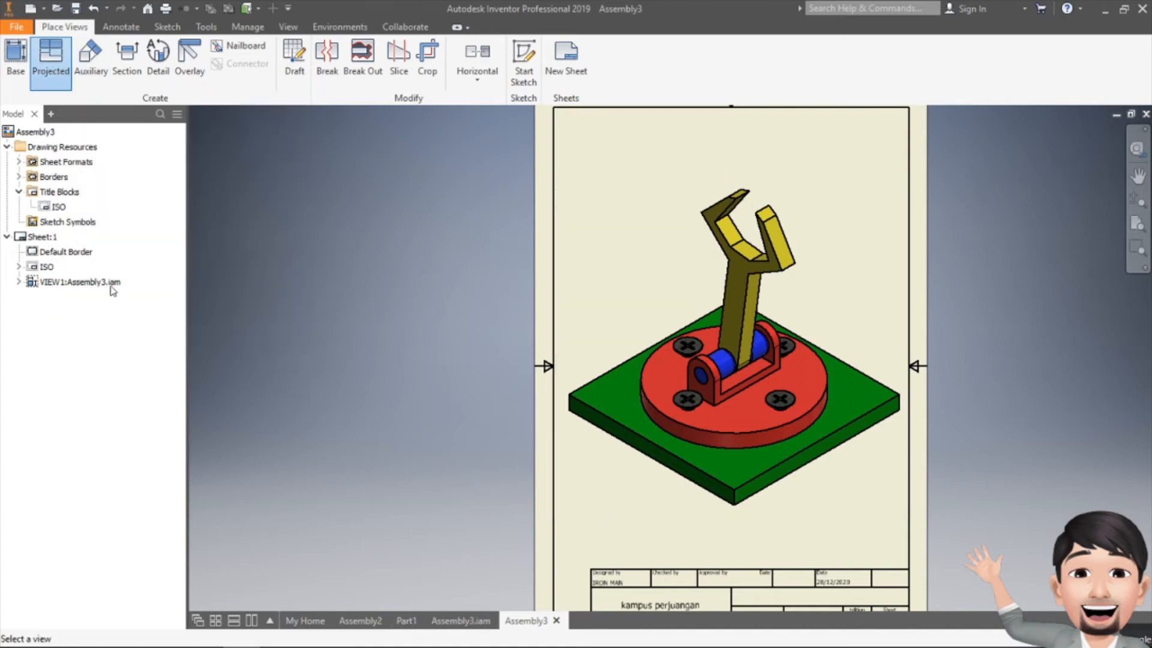
Open the view preferences of Default Standard (ISO) in the Style and Standard Editor.
click(207, 27)
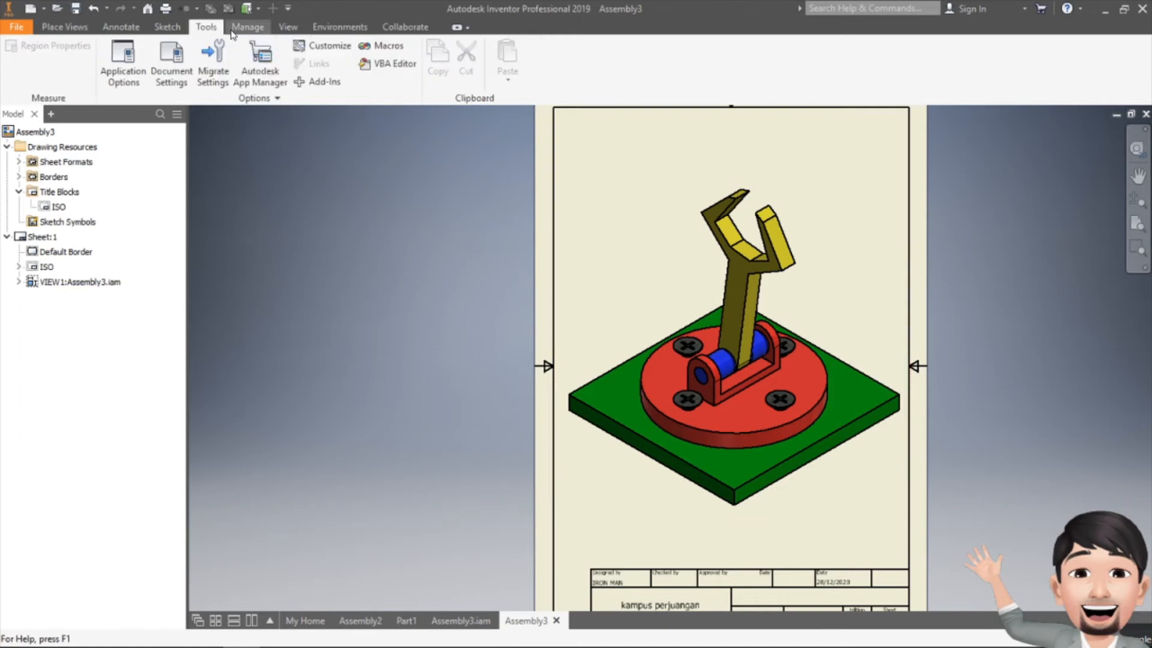
click(236, 30)
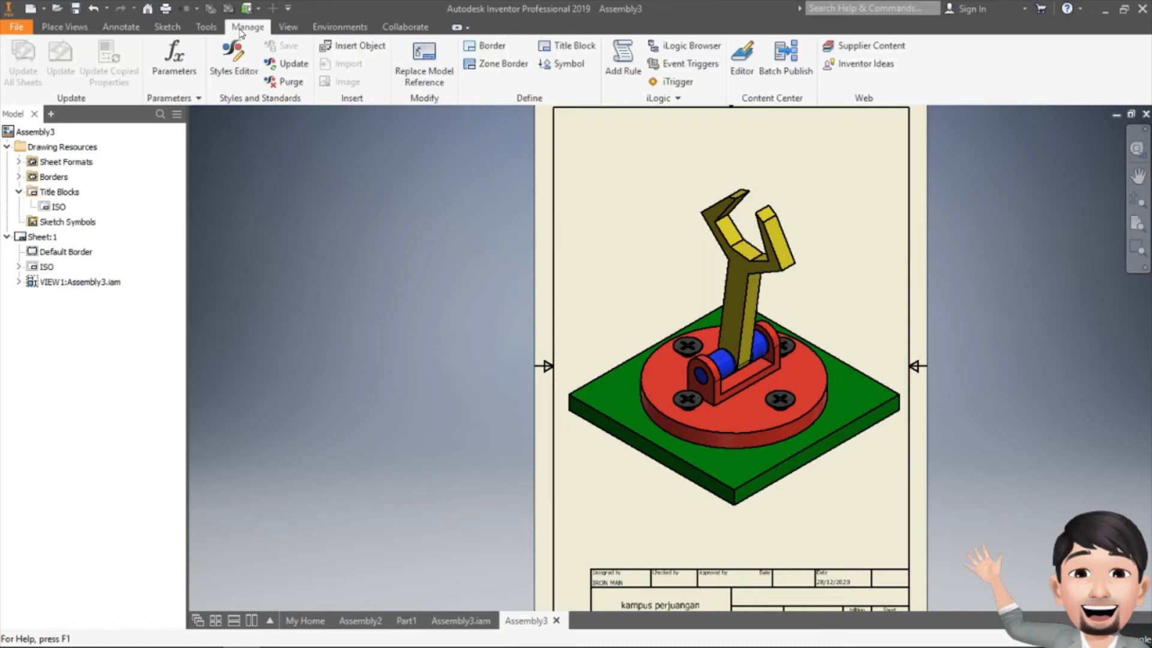
click(246, 74)
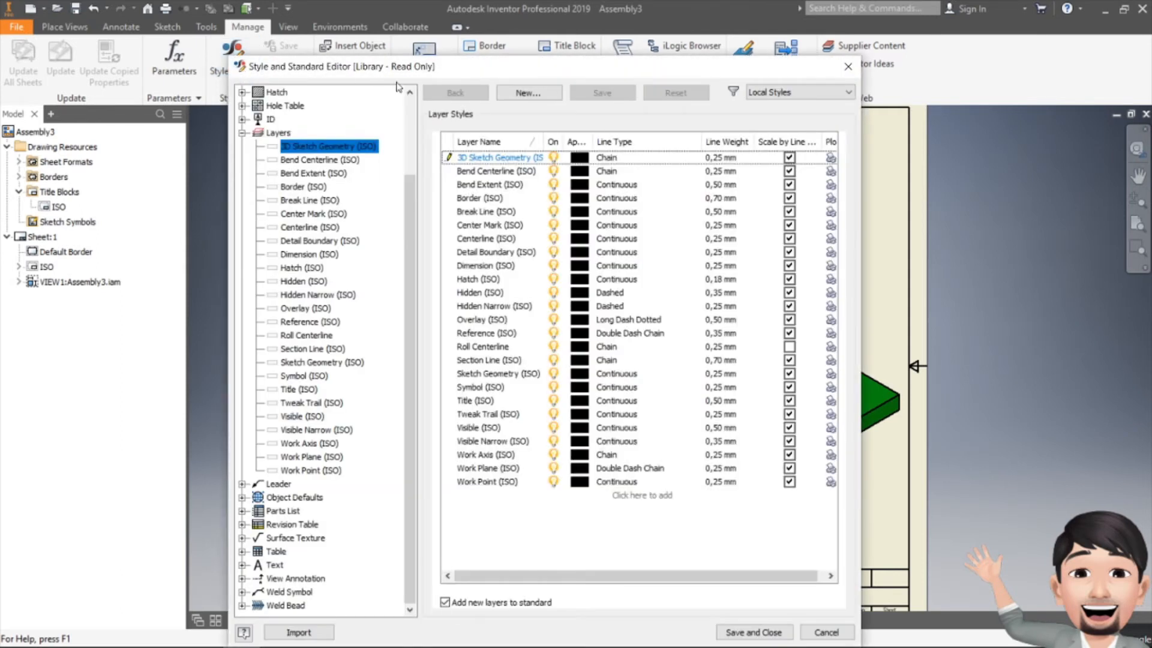
scroll(331, 195, up, 3)
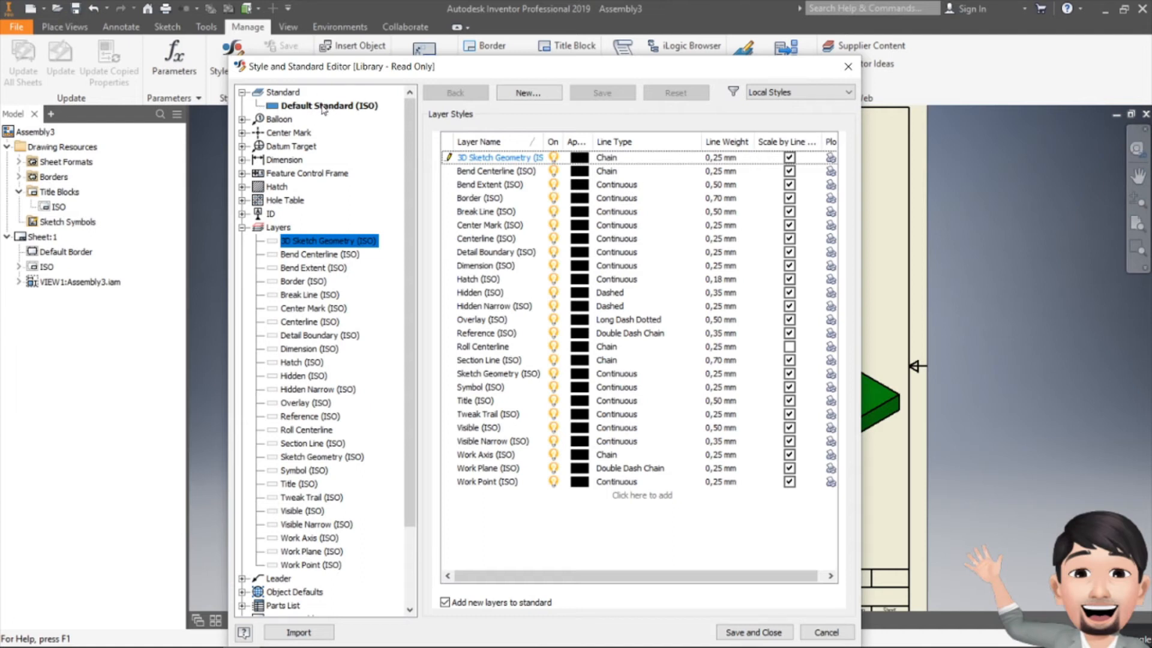
click(300, 93)
click(329, 105)
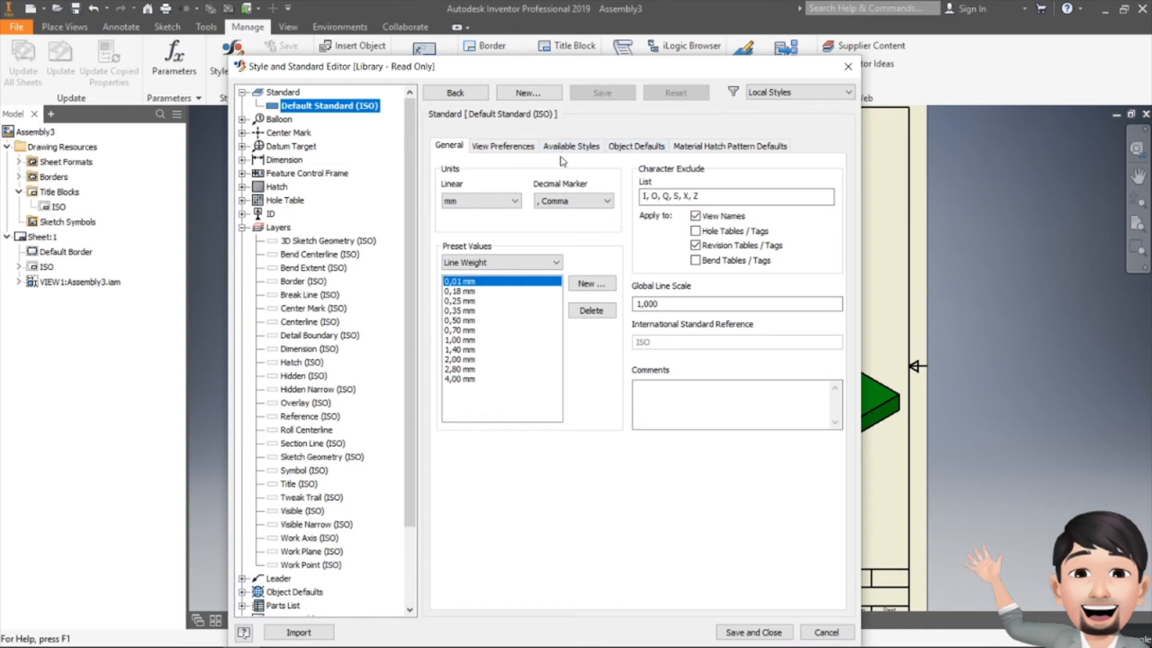
click(511, 150)
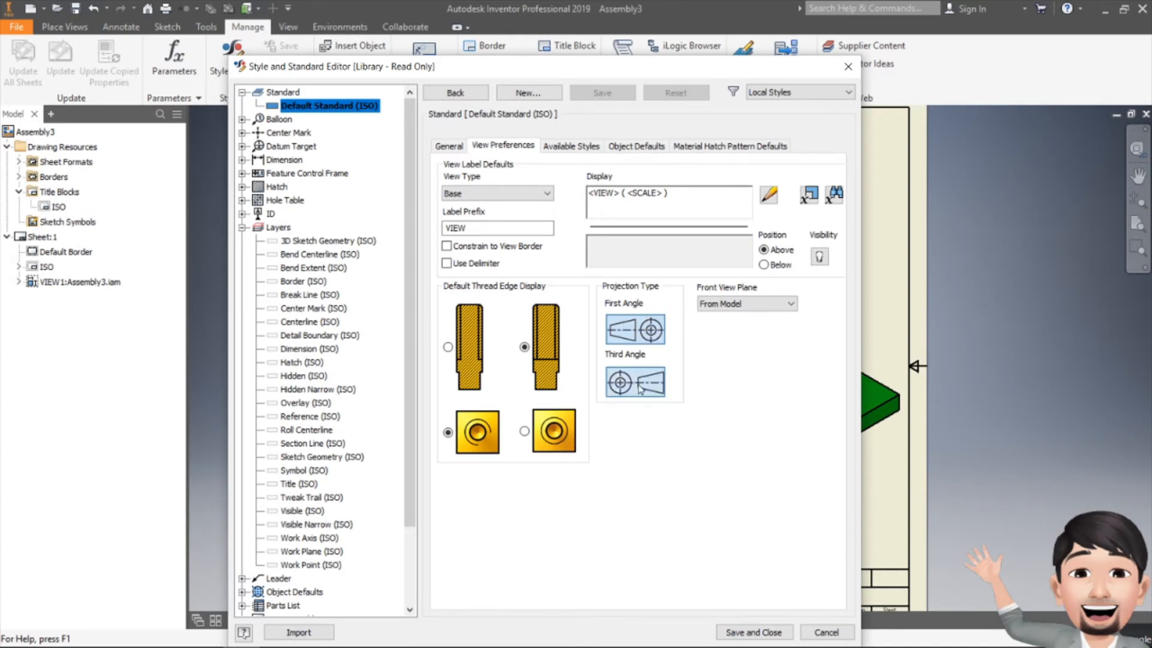
Compare the First Angle and Third Angle projection types, set Third Angle for the standard, and save the style changes.
click(631, 331)
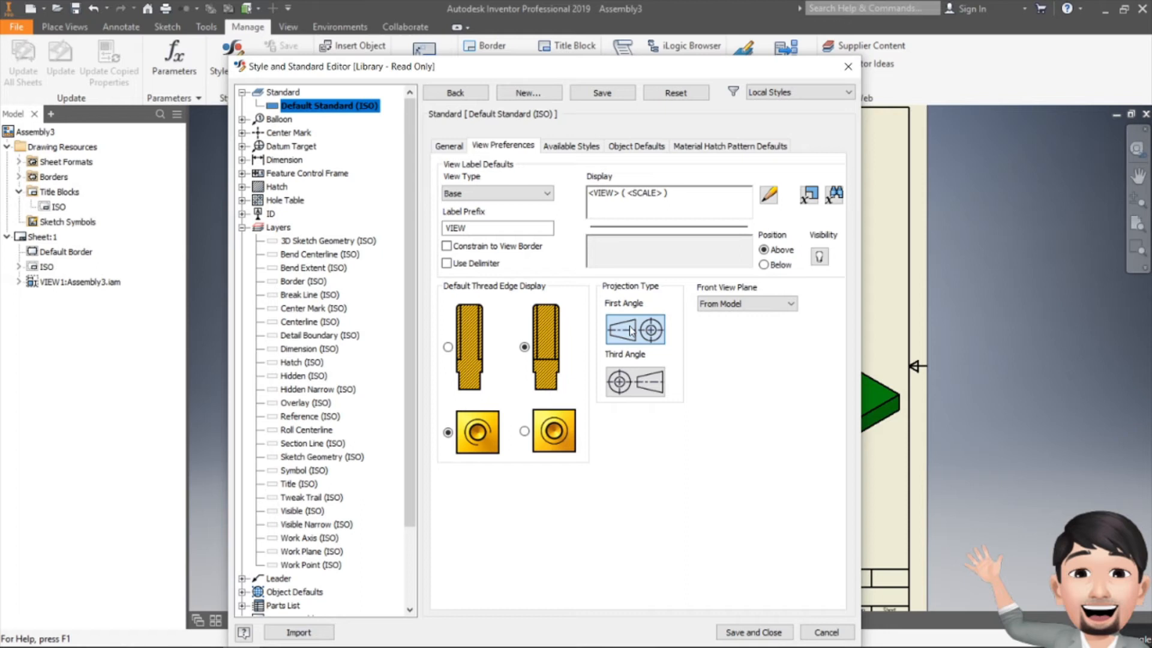
click(631, 383)
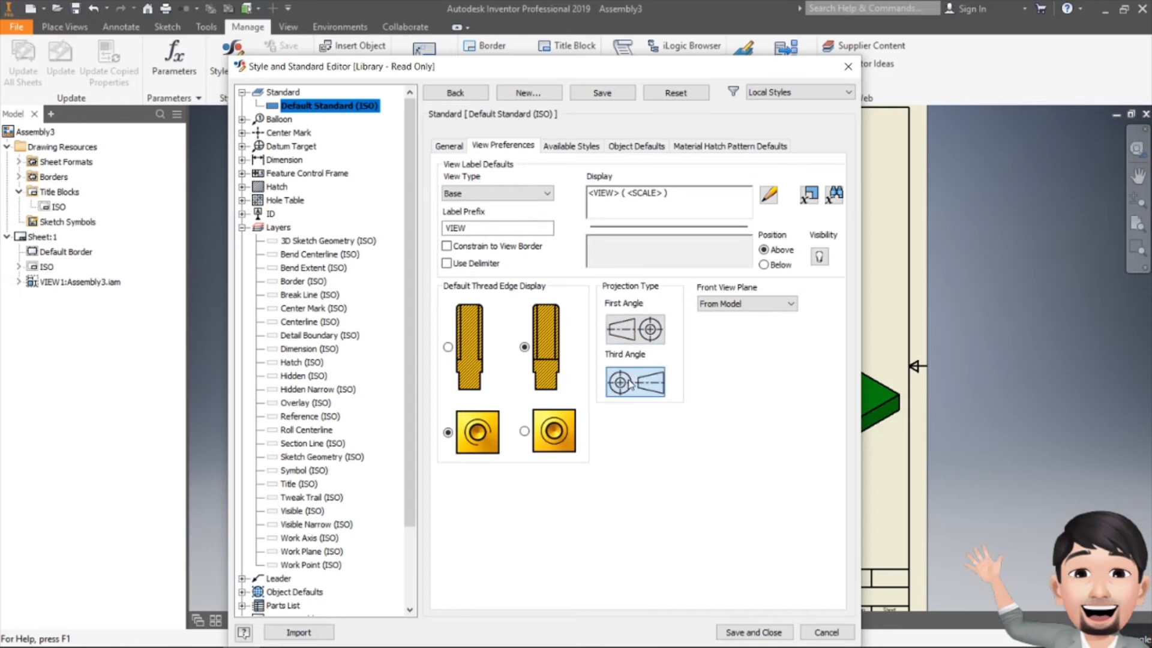
click(631, 332)
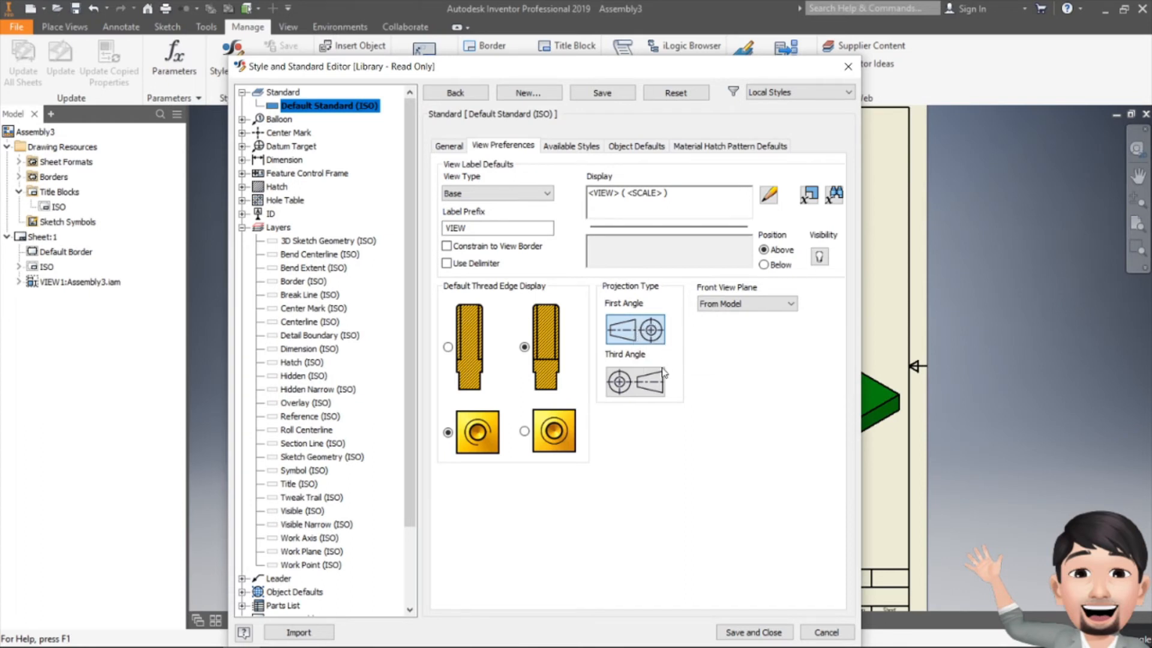
click(651, 385)
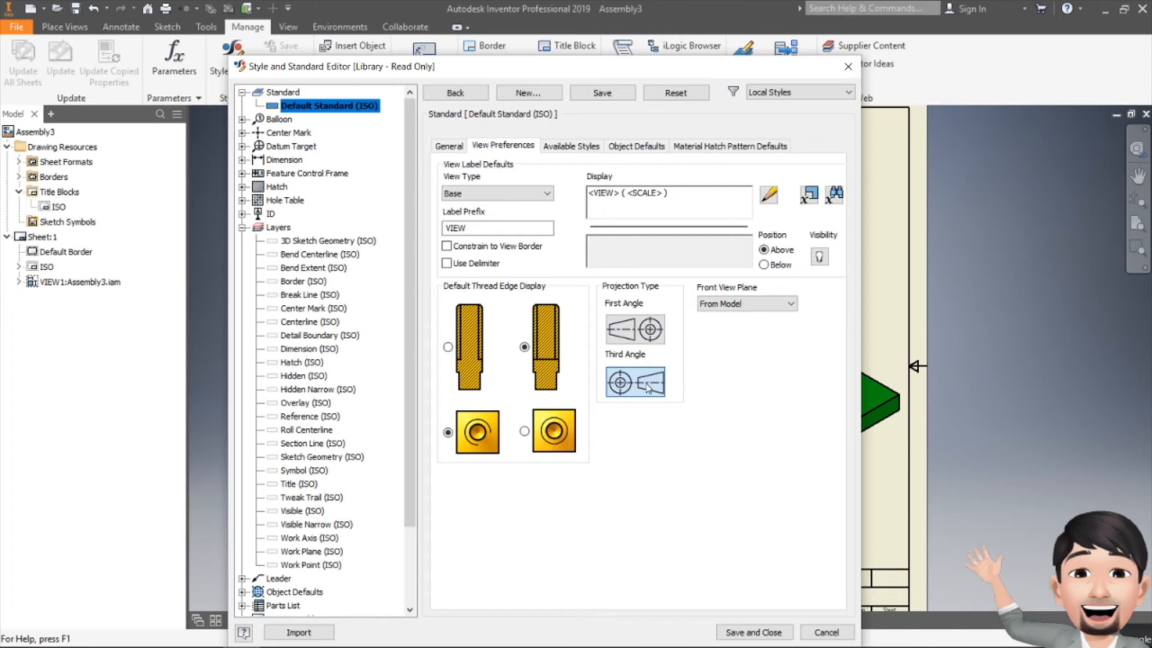
click(642, 338)
click(633, 387)
click(635, 329)
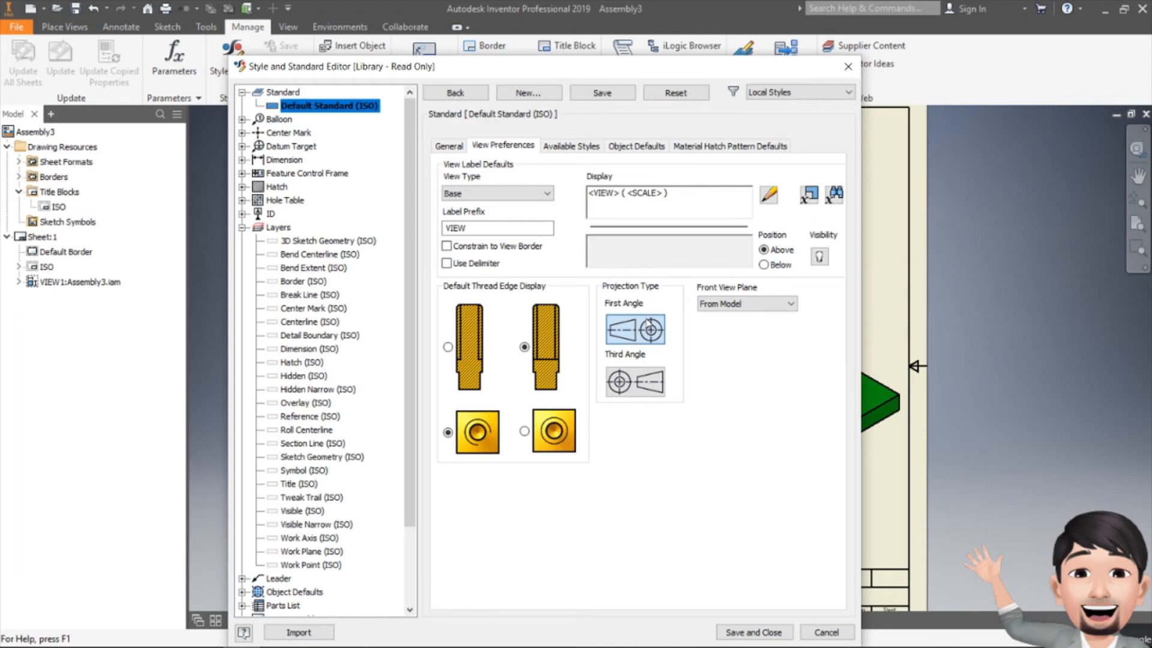
click(628, 387)
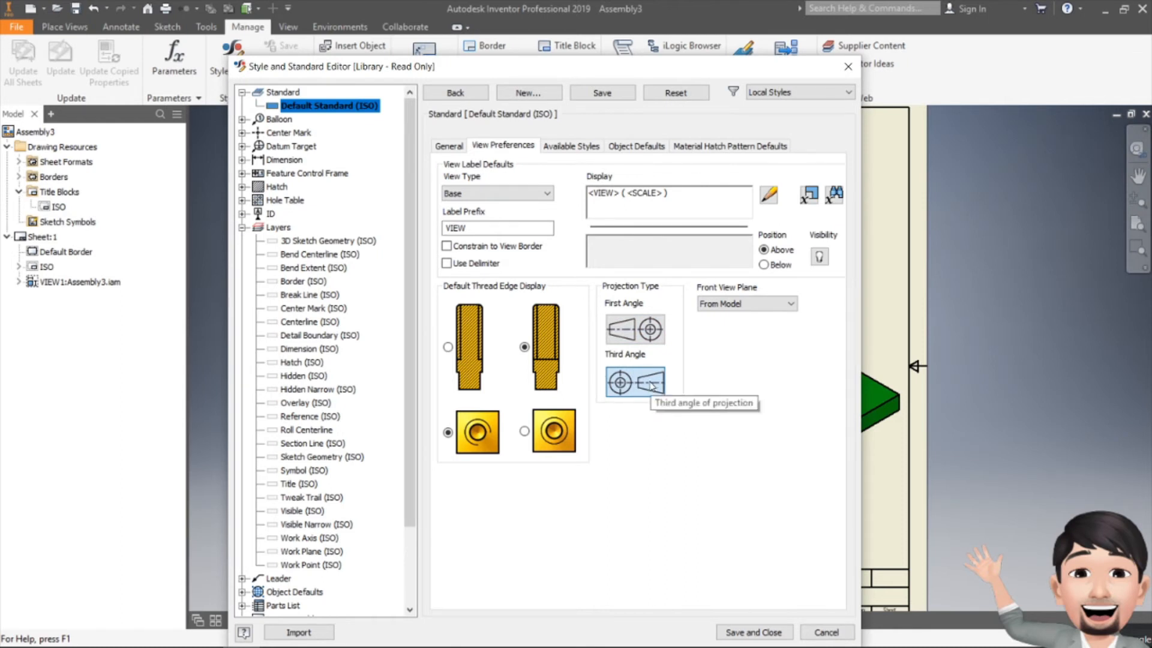
click(645, 340)
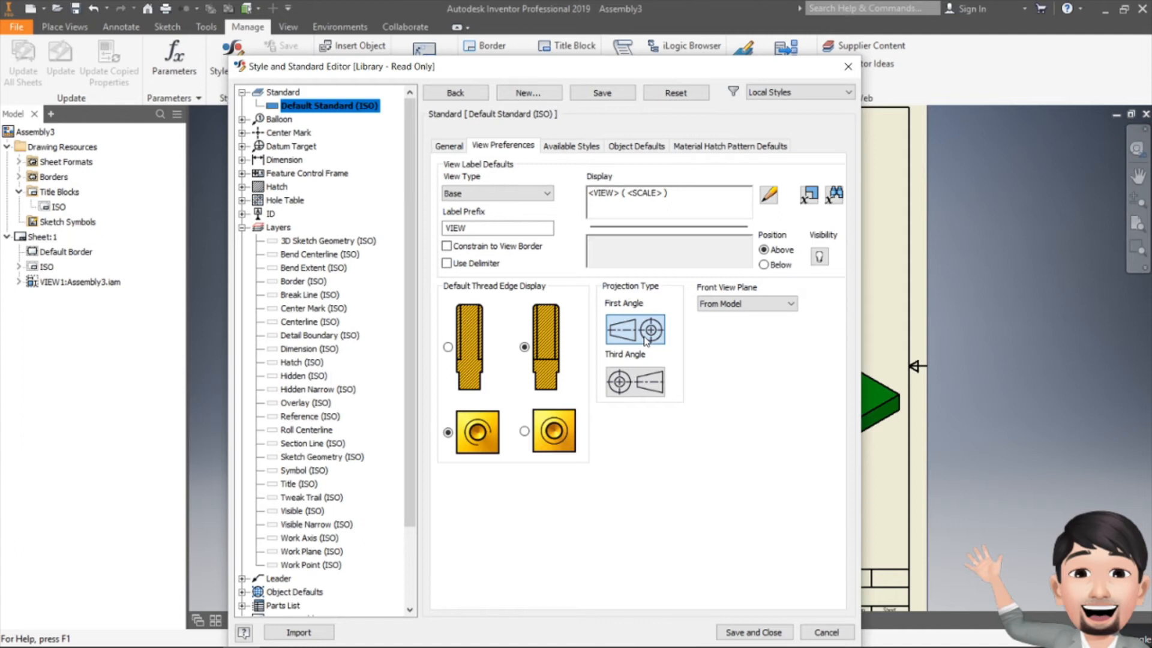
click(642, 382)
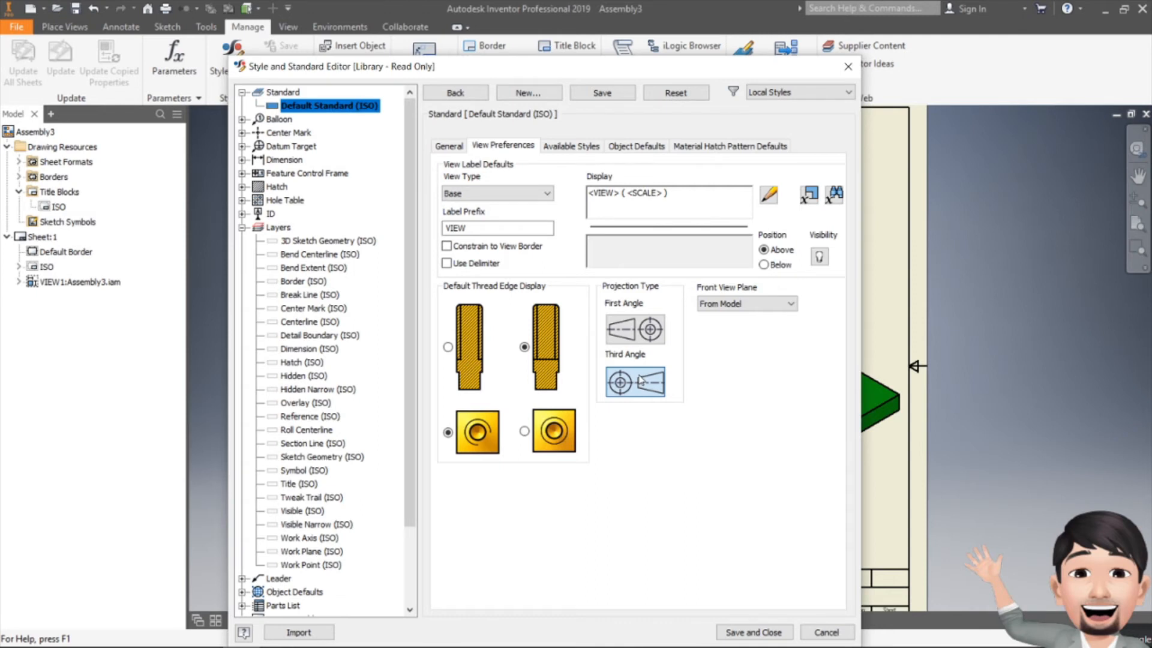
click(754, 632)
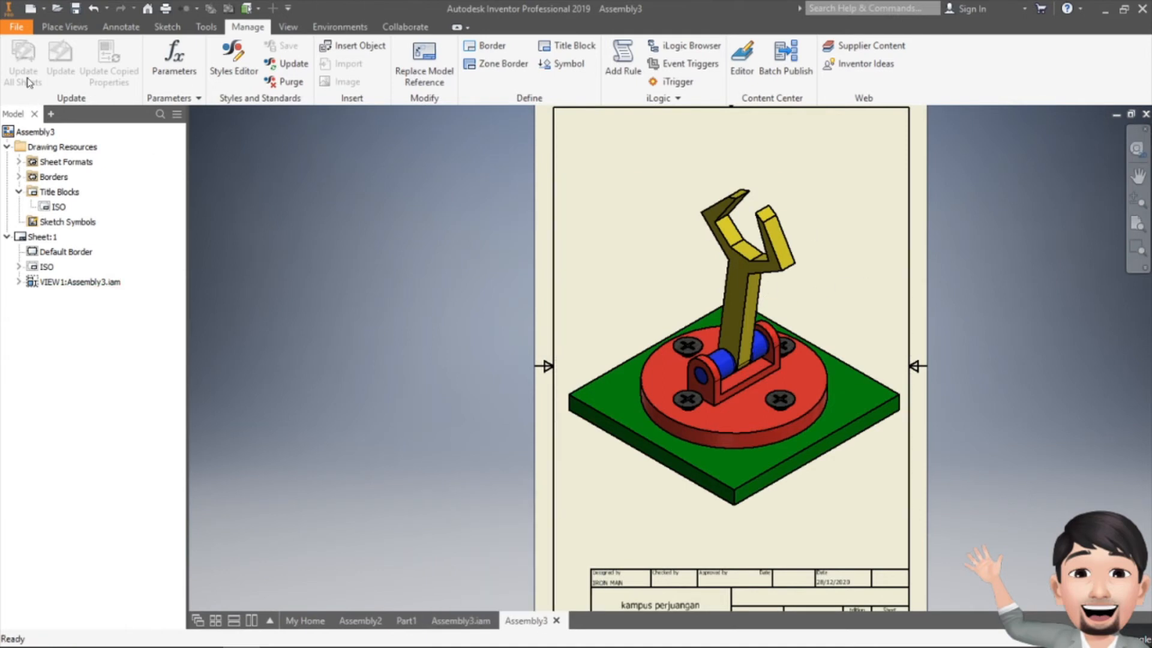
click(78, 28)
click(53, 70)
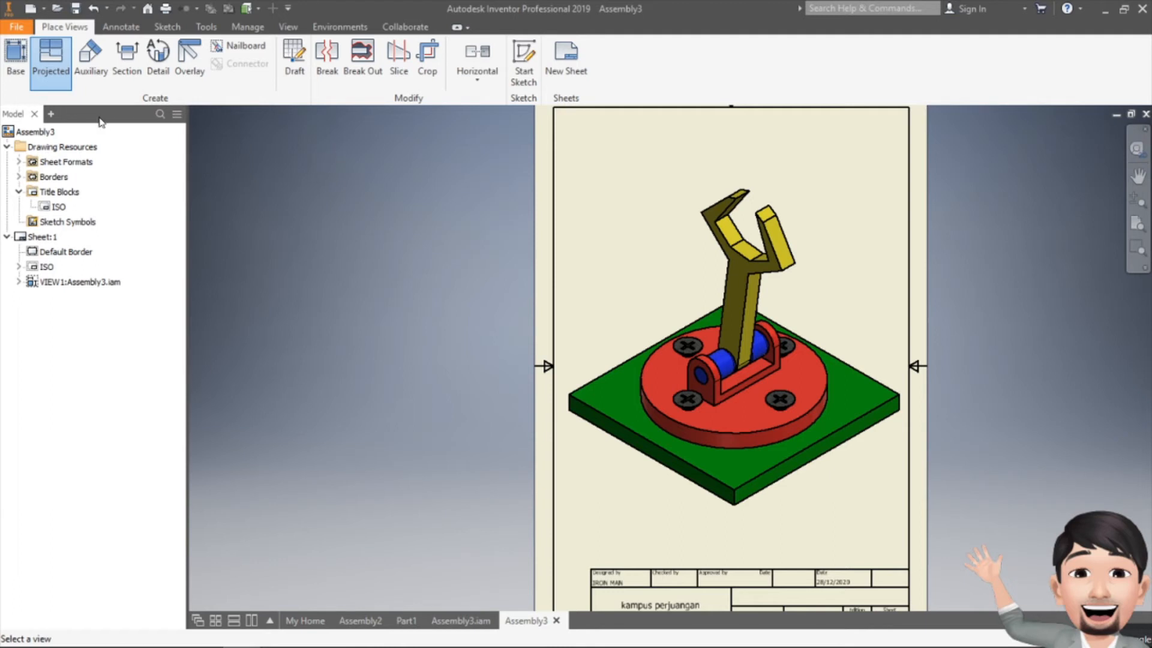
click(14, 60)
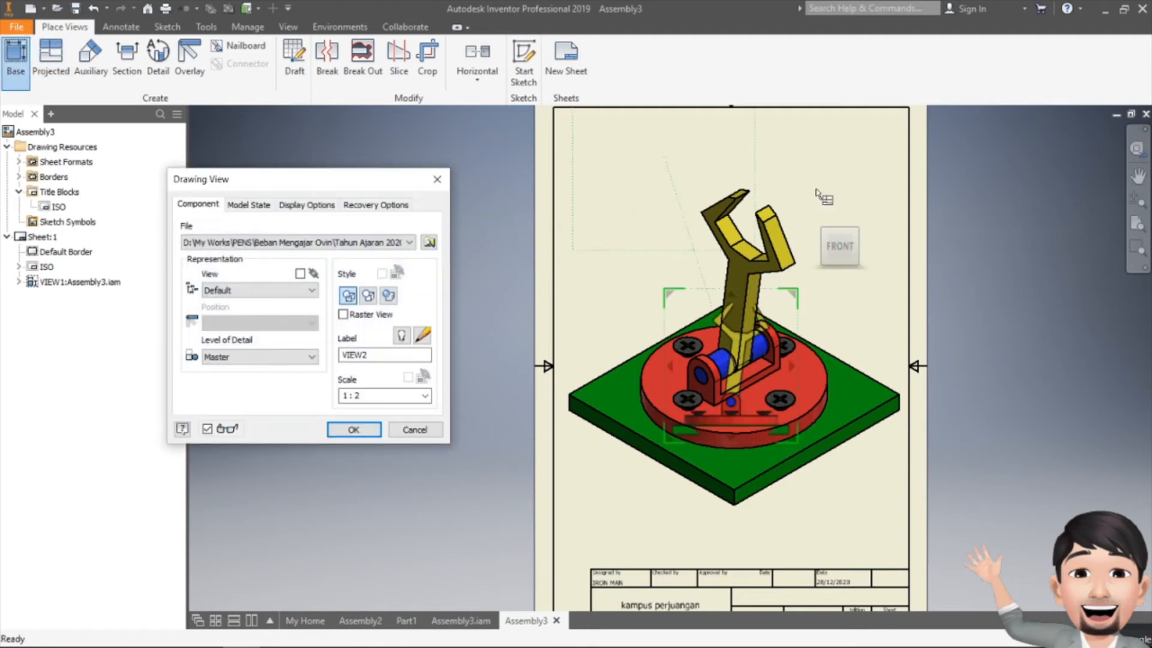
click(866, 246)
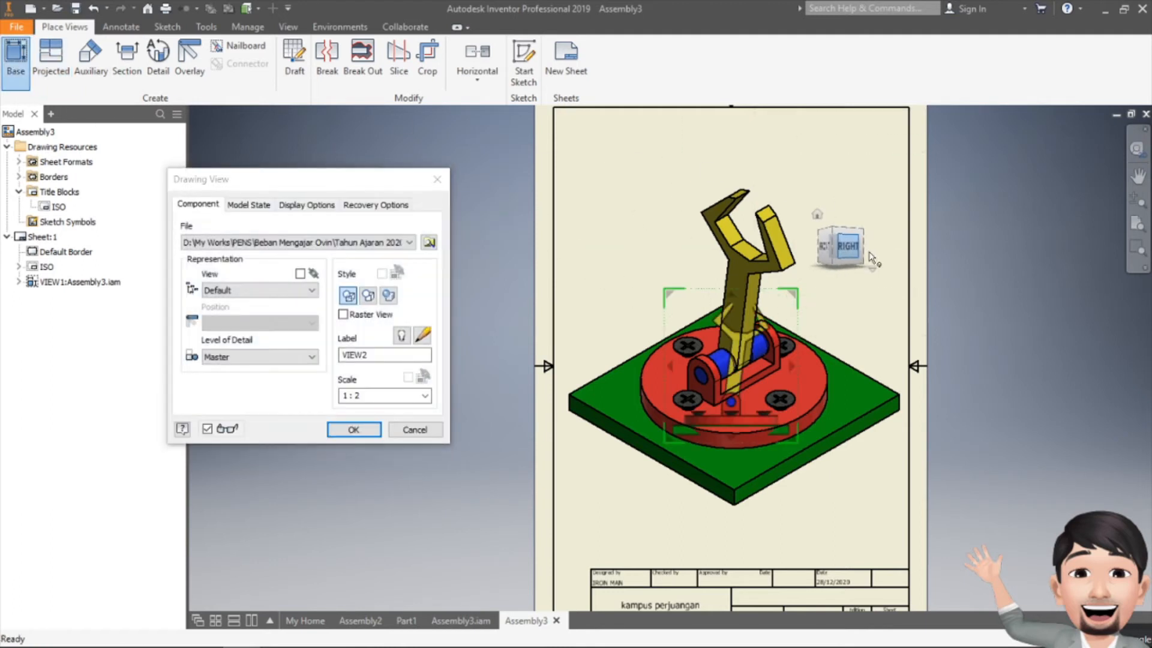
click(837, 220)
click(840, 273)
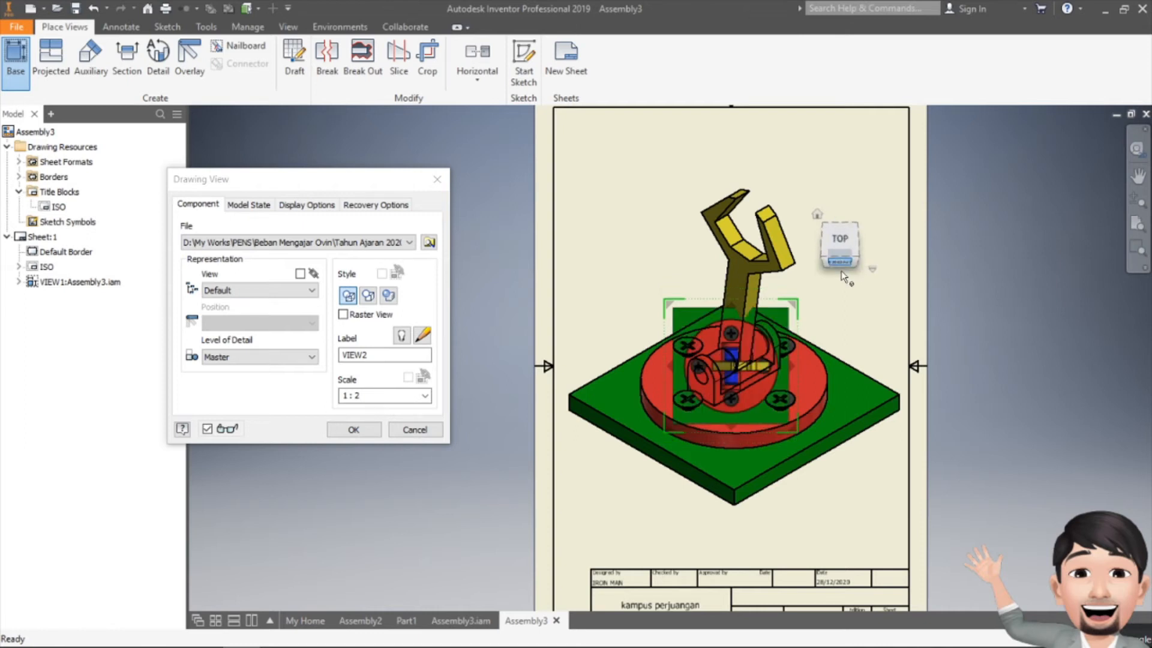
key(Return)
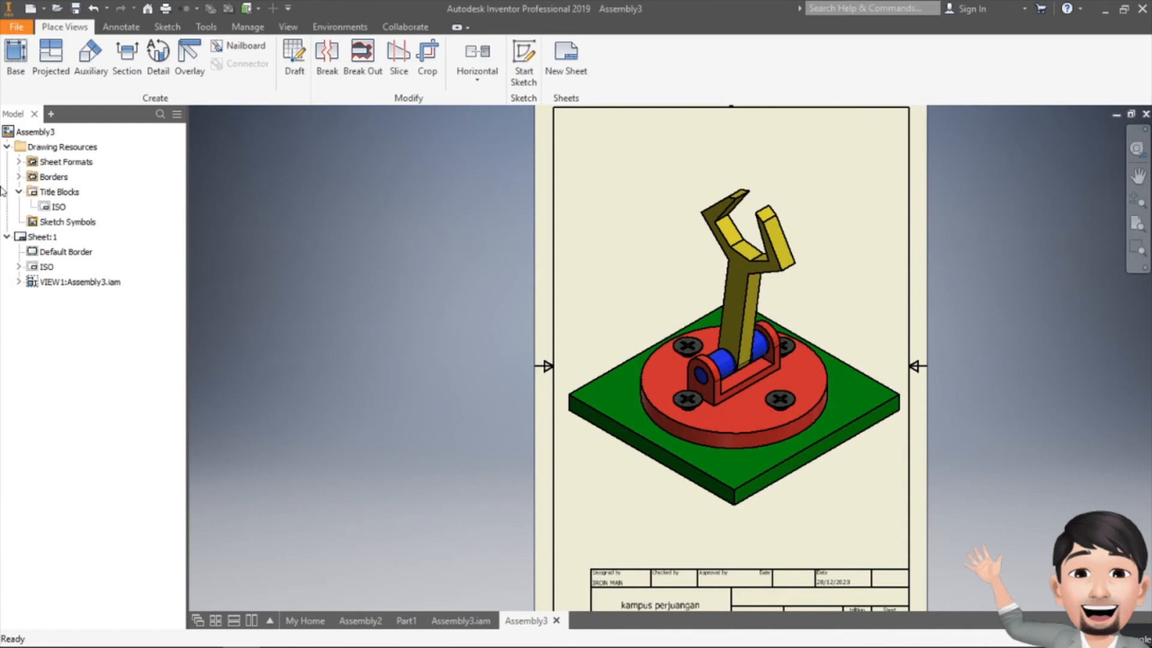
Review the Assembly2 and Part1 drawing sheets, and return to the Assembly3 drawing.
click(362, 622)
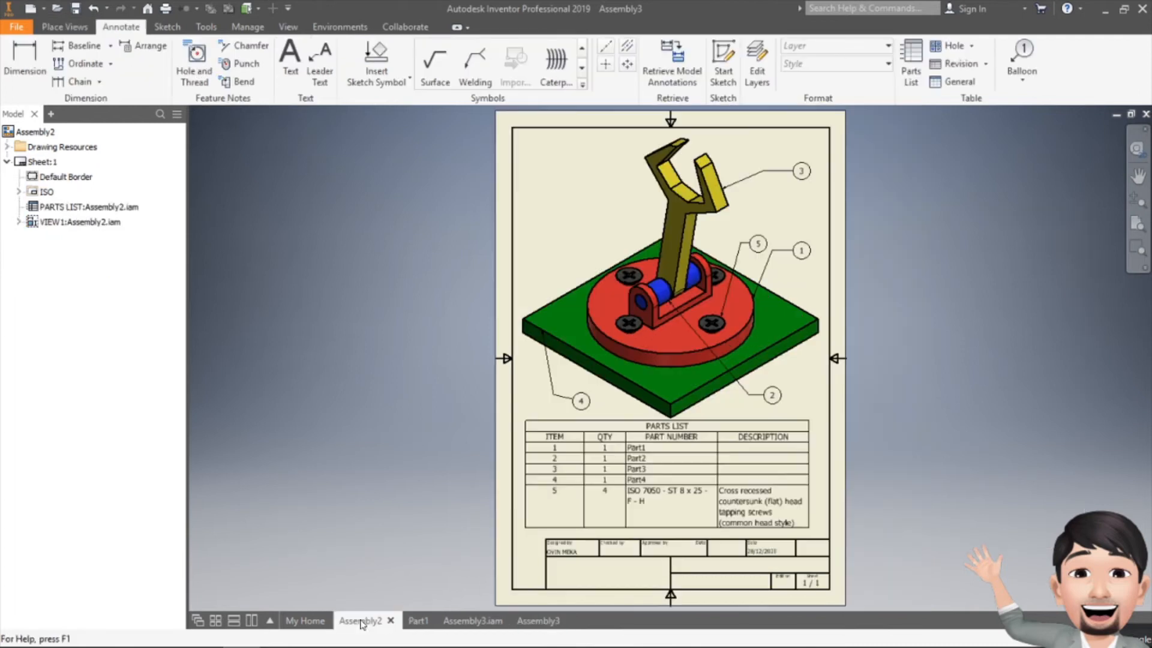
click(414, 624)
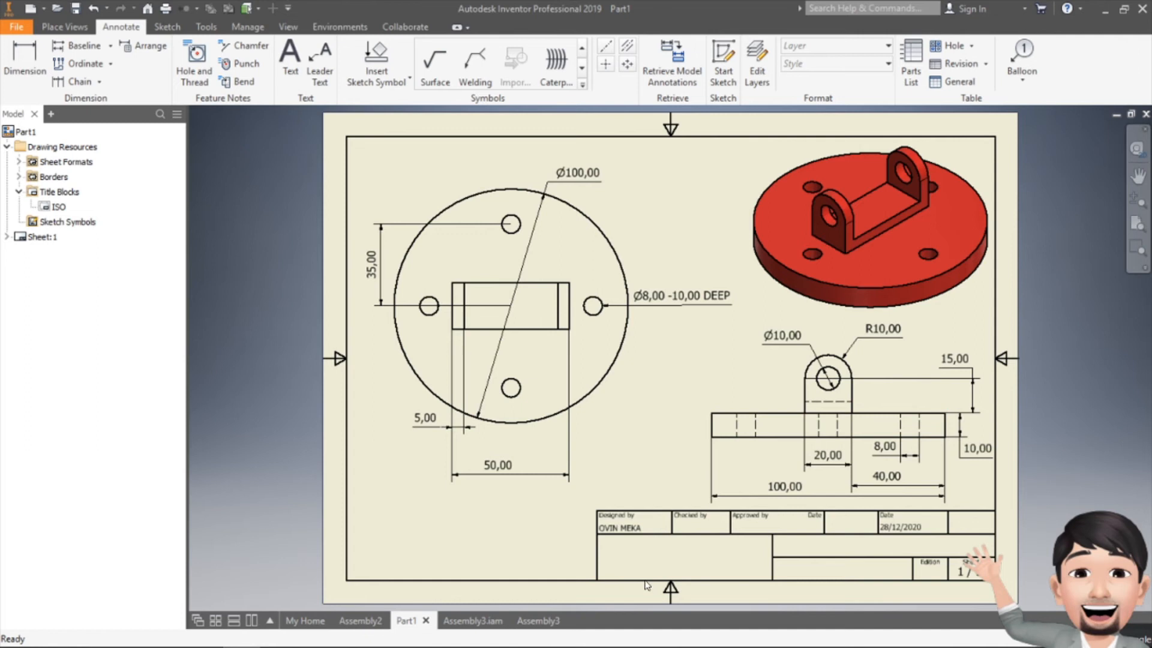
click(480, 621)
click(528, 621)
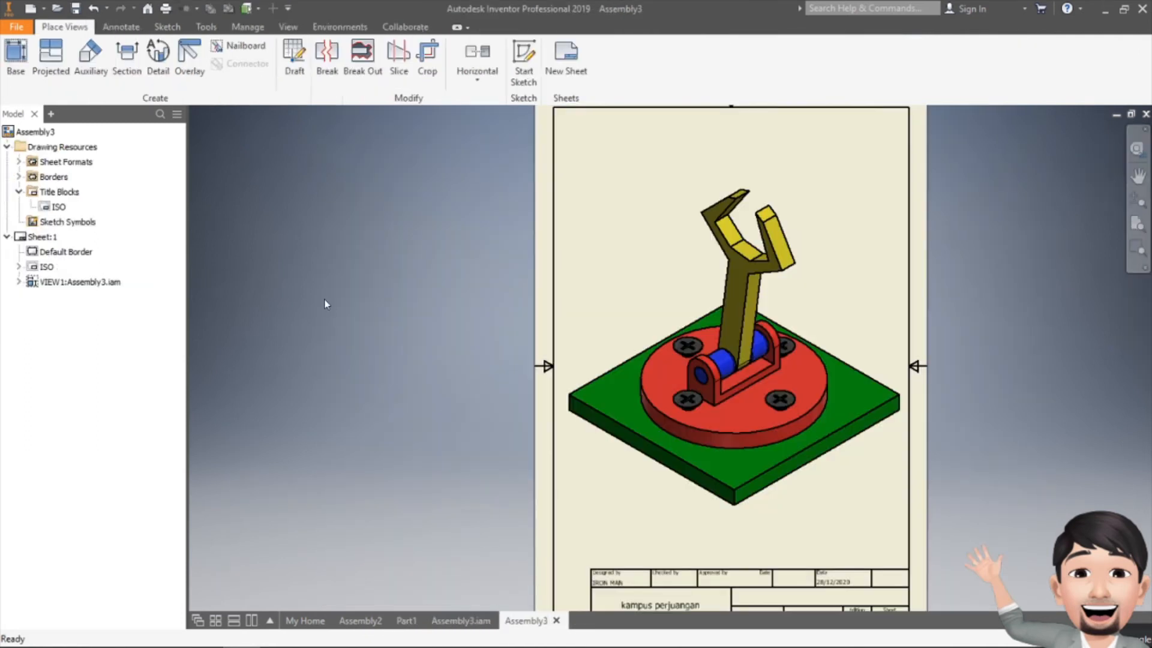
Create a new drawing from the metric ISO.idw template and place a front base view of Part1 in the sheet's upper-left area.
click(27, 11)
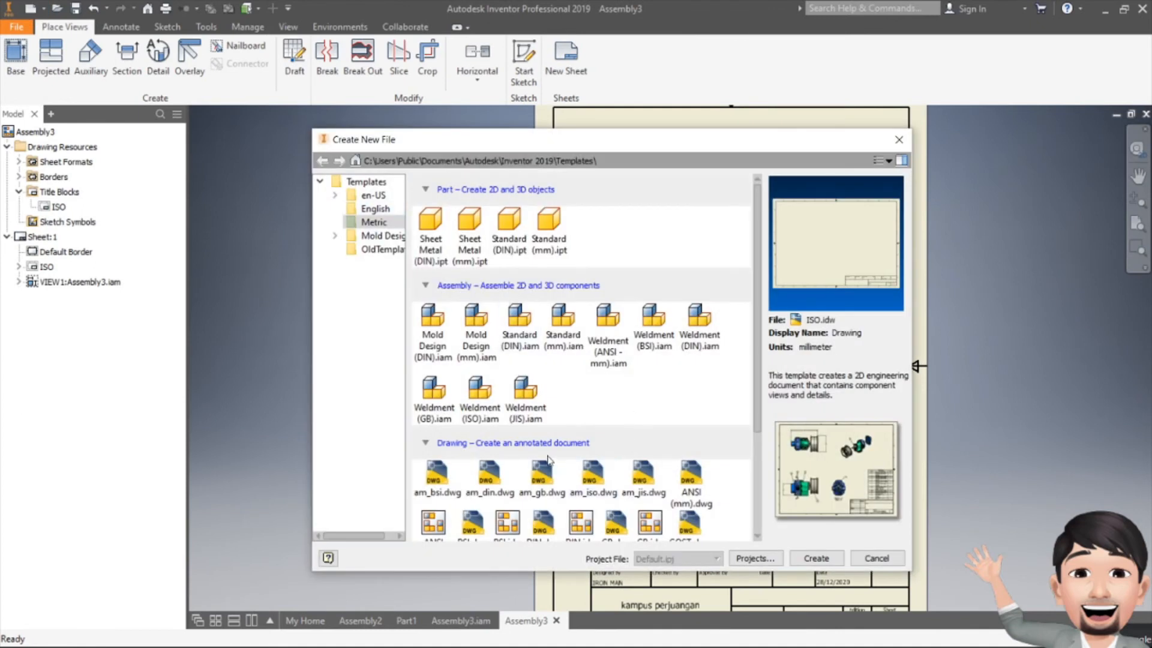
scroll(550, 461, down, 5)
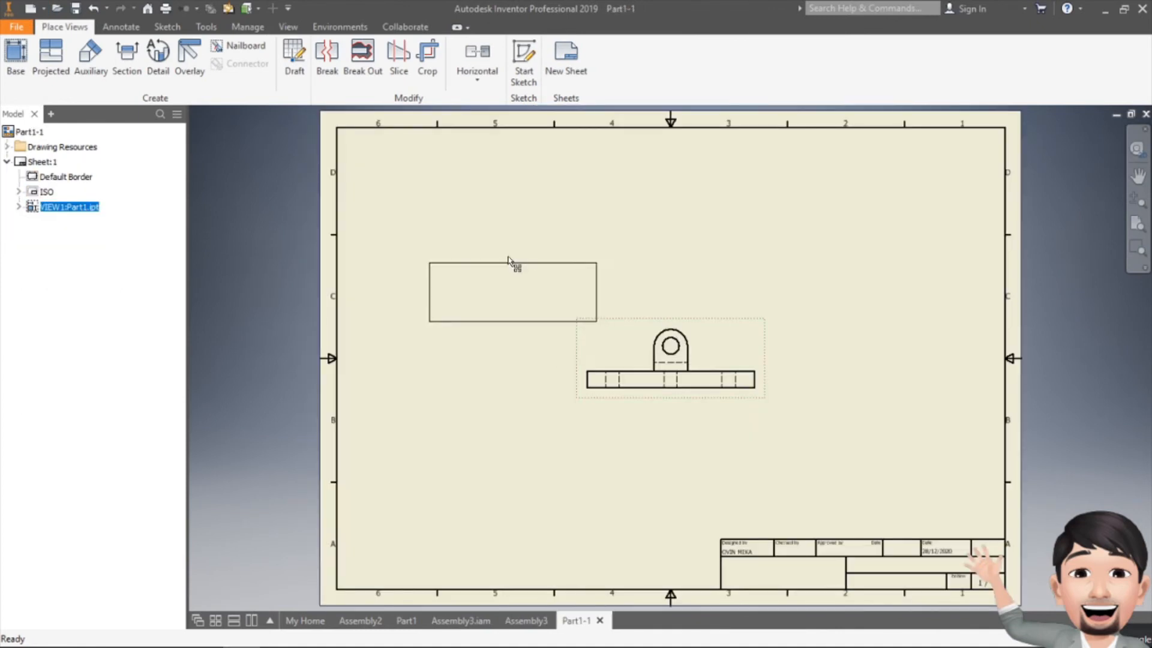
drag(508, 259, 508, 259)
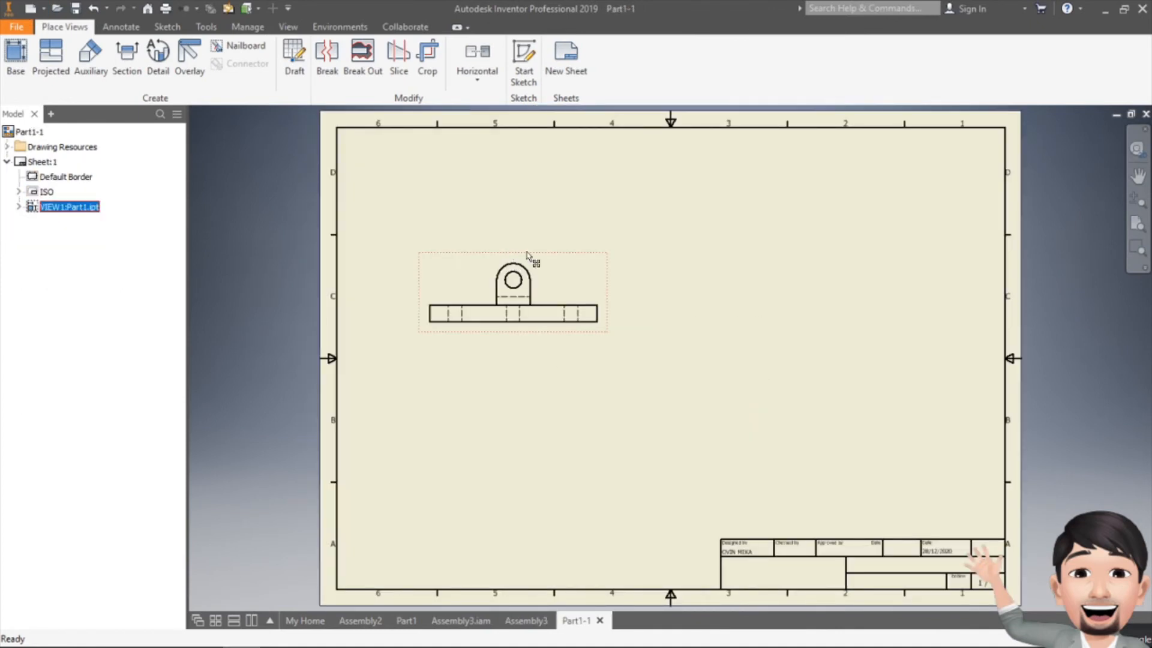
Create projected views of Part1 on all four sides of the front view, plus an isometric view toward the sheet's lower right.
click(50, 60)
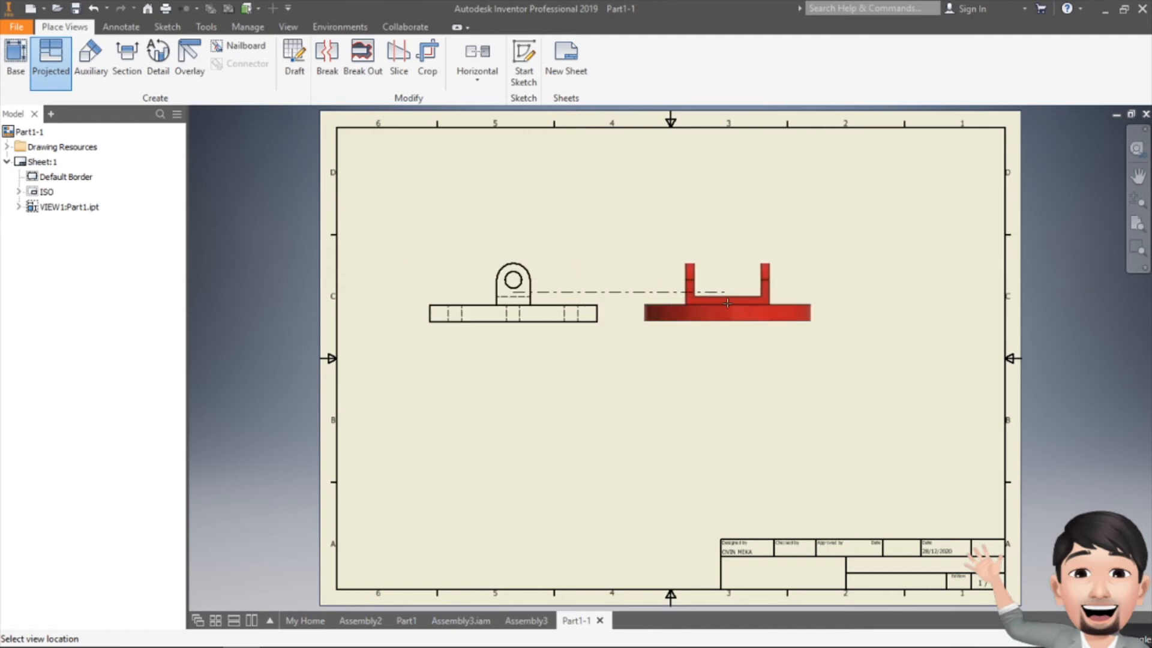
click(746, 301)
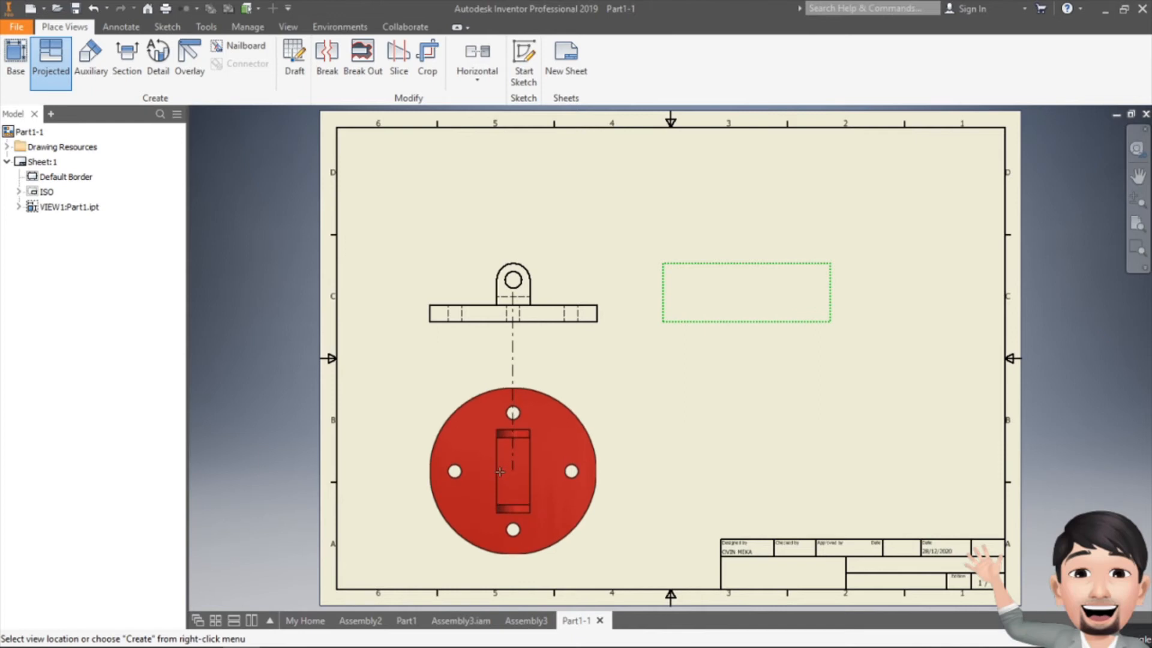
click(500, 471)
click(491, 146)
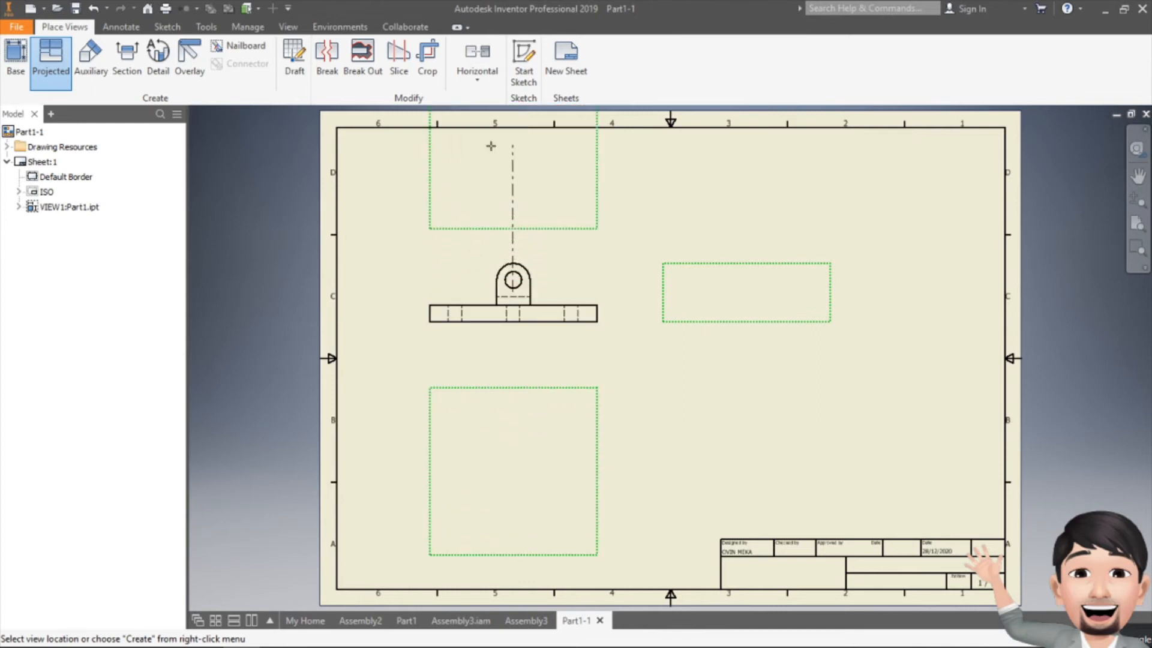
click(273, 292)
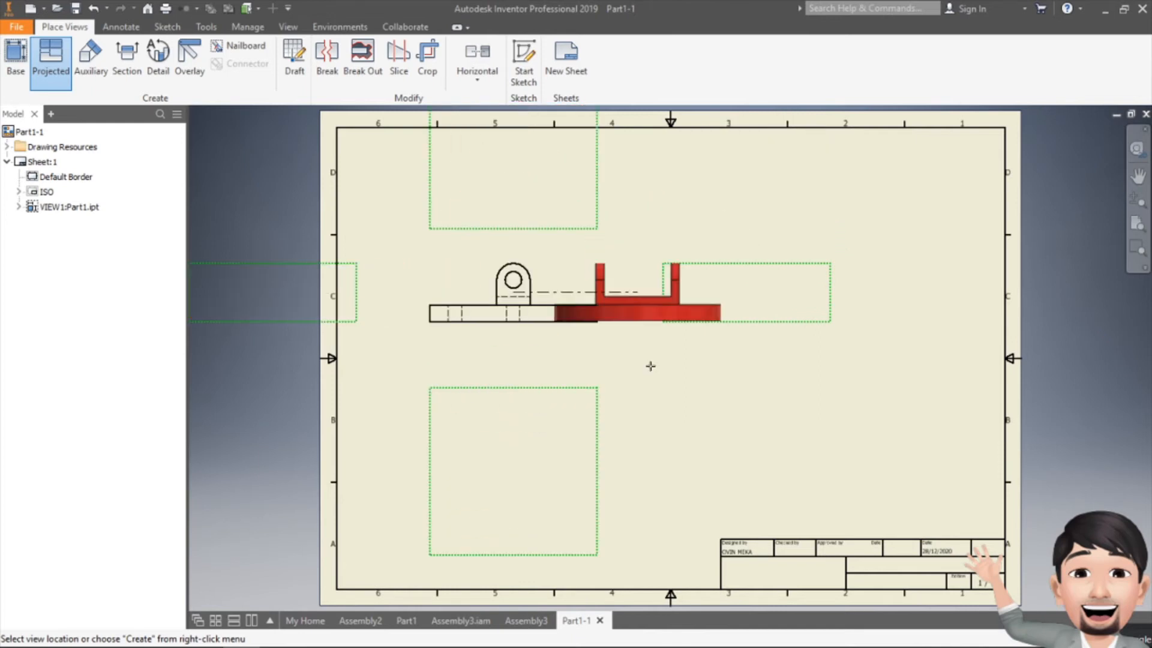
click(756, 440)
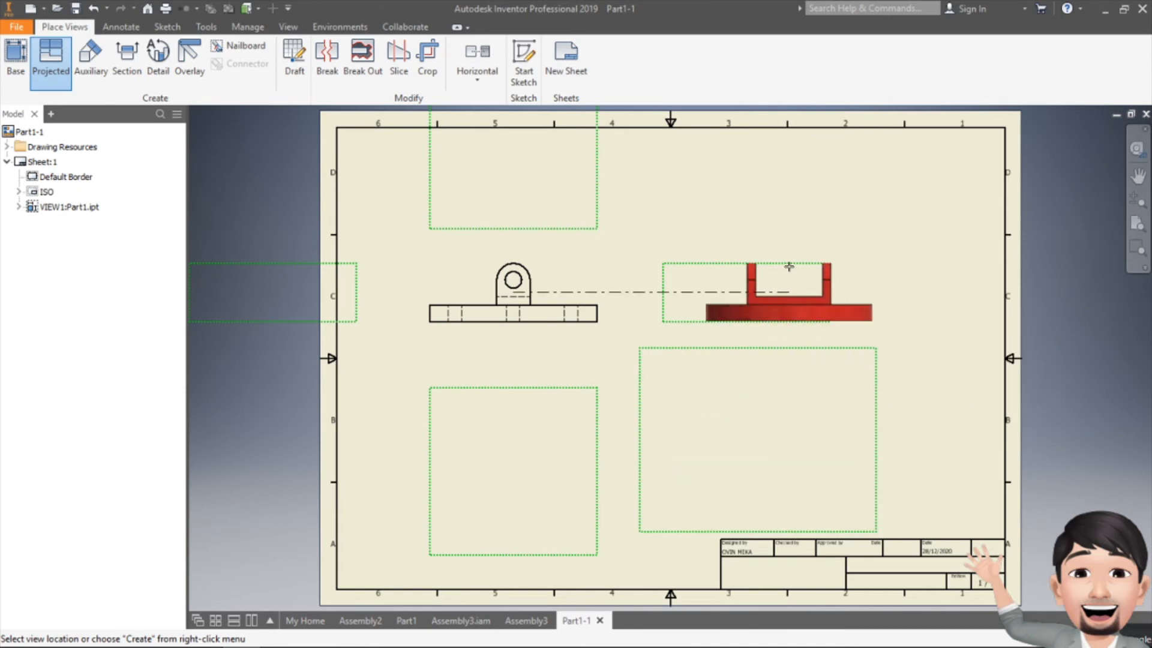
right_click(688, 298)
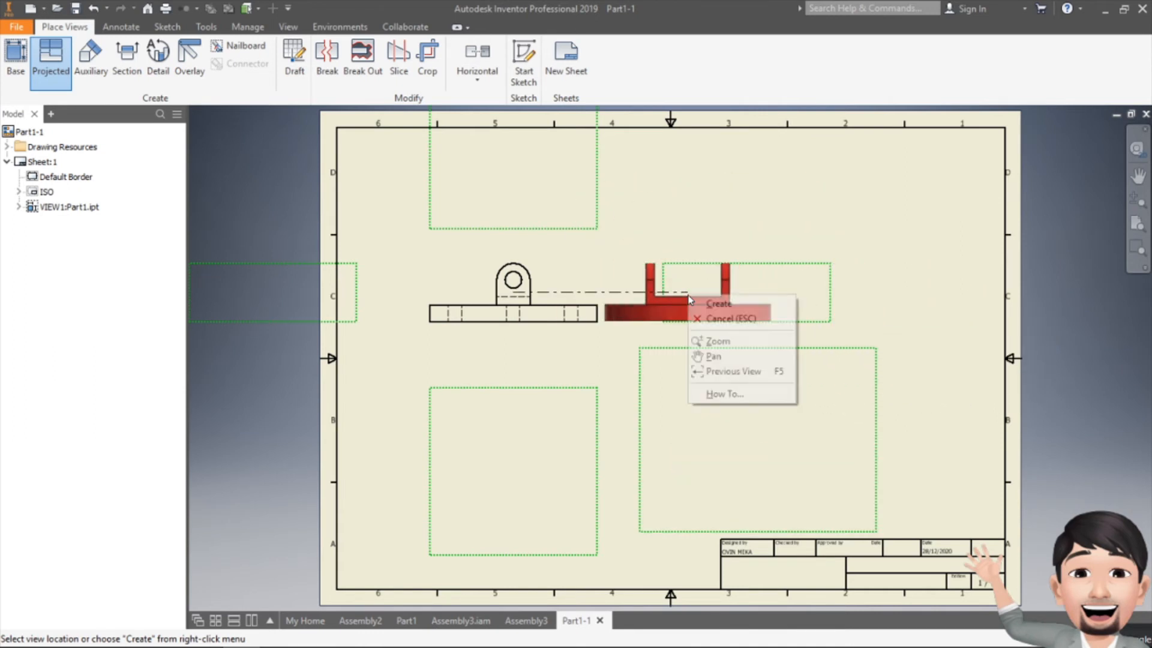
click(720, 304)
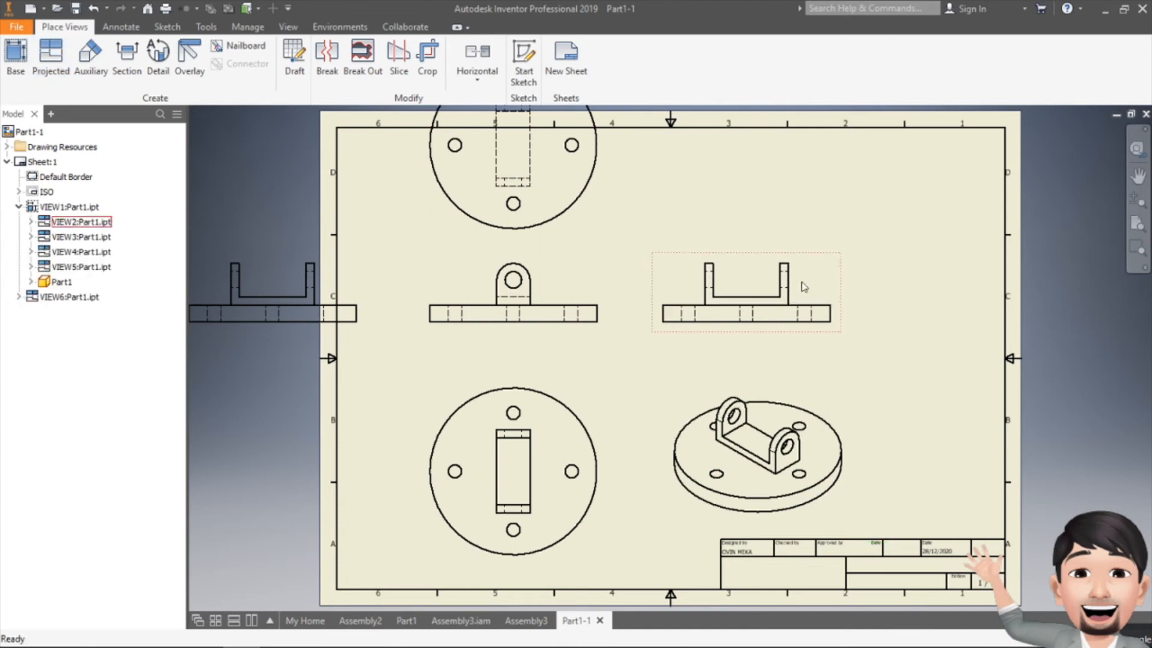
Bring the four projected views closer around the front view and move the isometric view toward the sheet's right edge.
drag(847, 276, 886, 312)
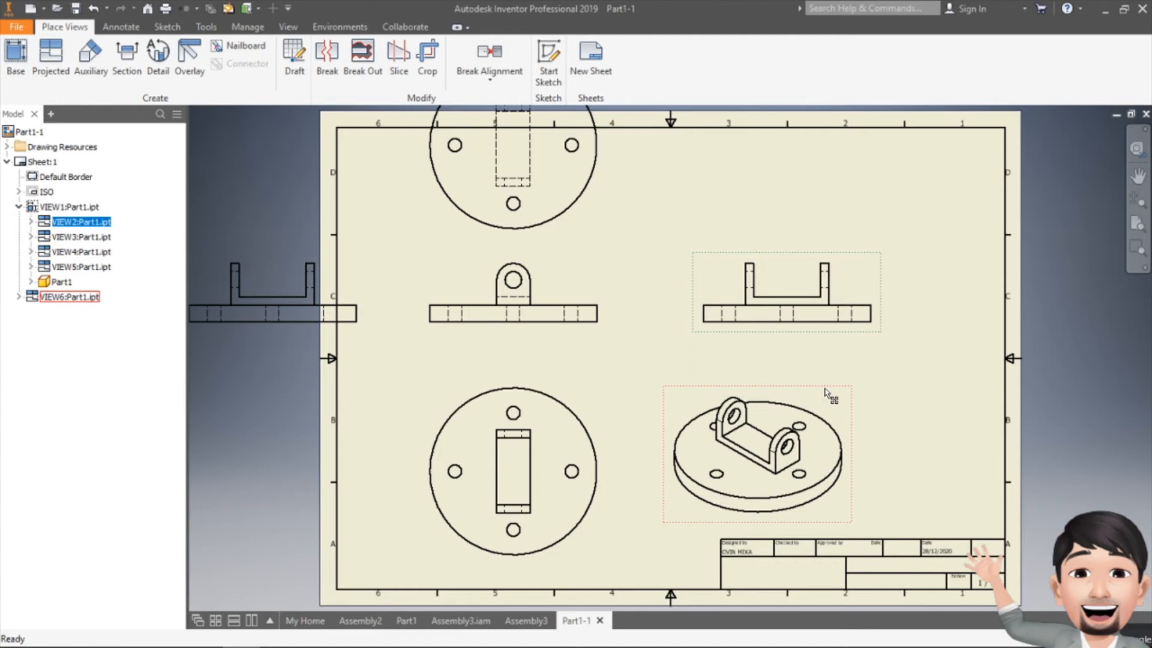
drag(830, 393, 953, 369)
drag(607, 406, 521, 391)
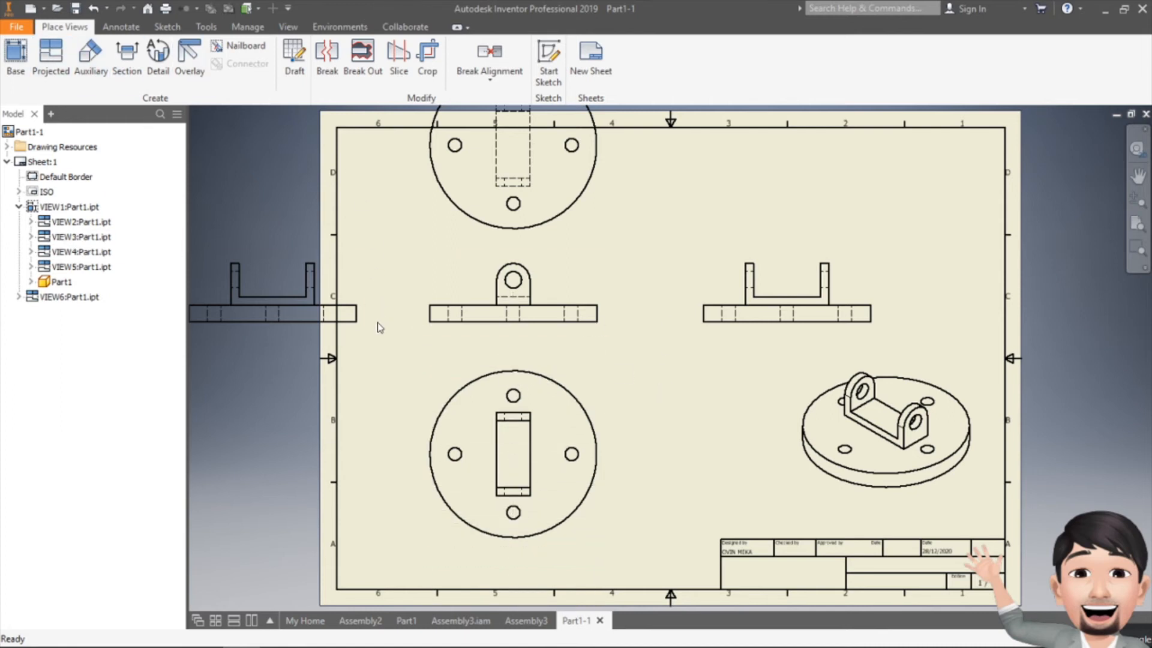
drag(363, 307, 428, 316)
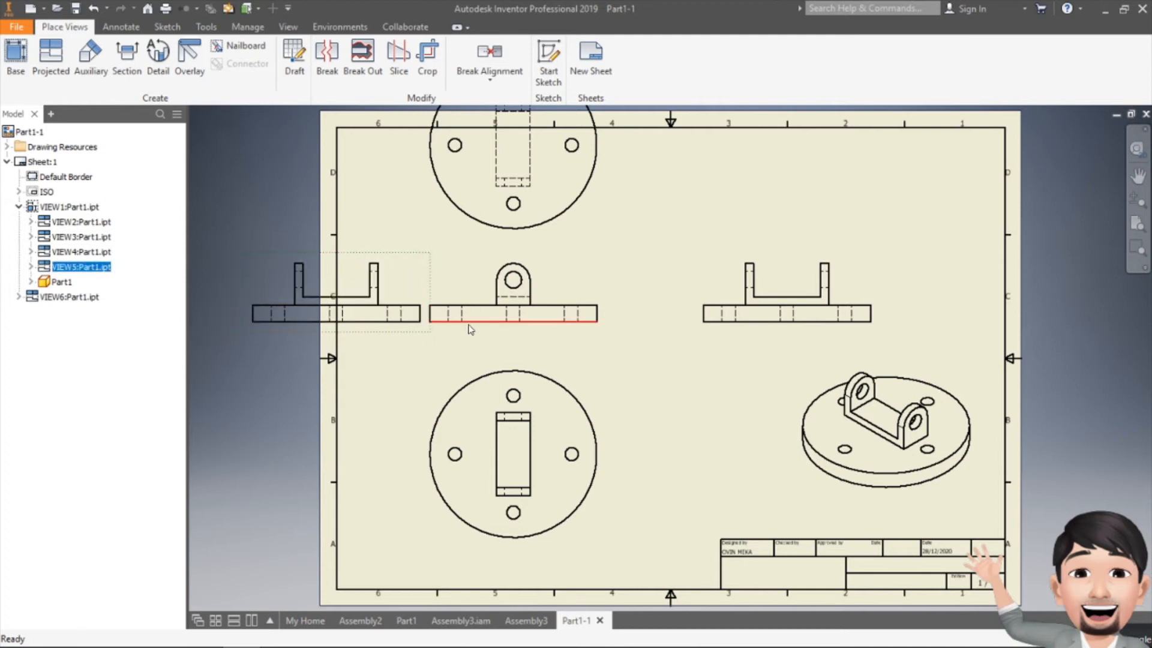
drag(708, 288, 596, 291)
click(609, 404)
drag(617, 402, 641, 363)
drag(615, 182, 613, 214)
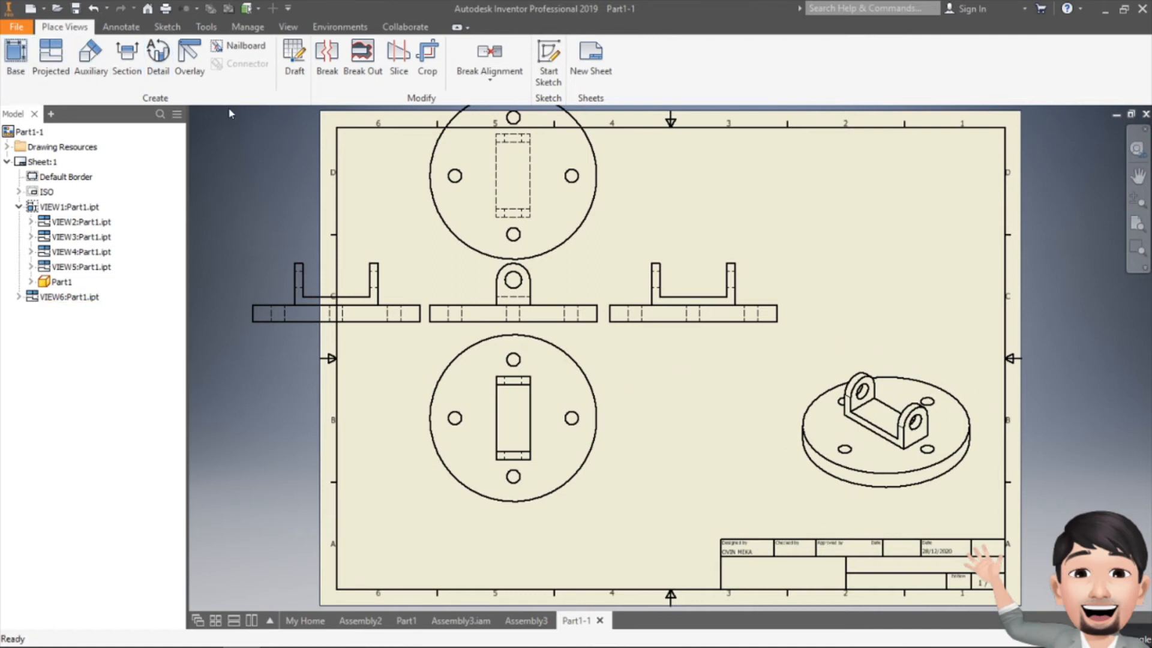
Delete all the Part1 views from the sheet.
mouse_move(227, 112)
mouse_down()
mouse_move(553, 308)
mouse_move(1072, 527)
mouse_up()
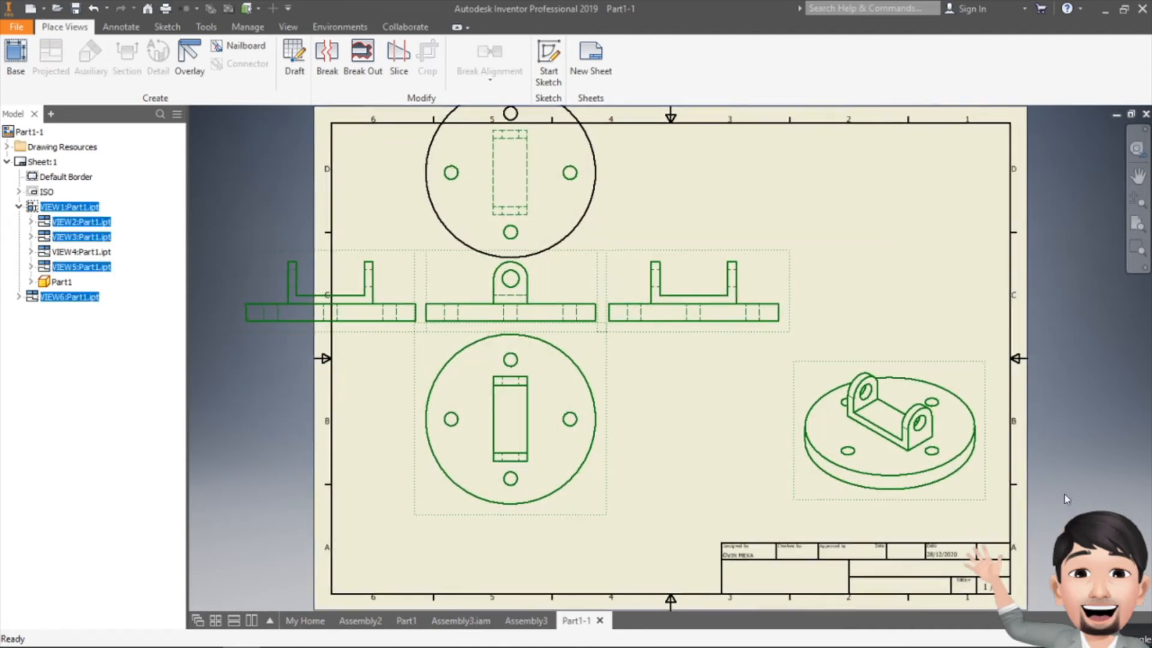
key(Delete)
Place a front base view of Part1 at 1:1 scale and move it to the sheet's upper-left area.
click(16, 54)
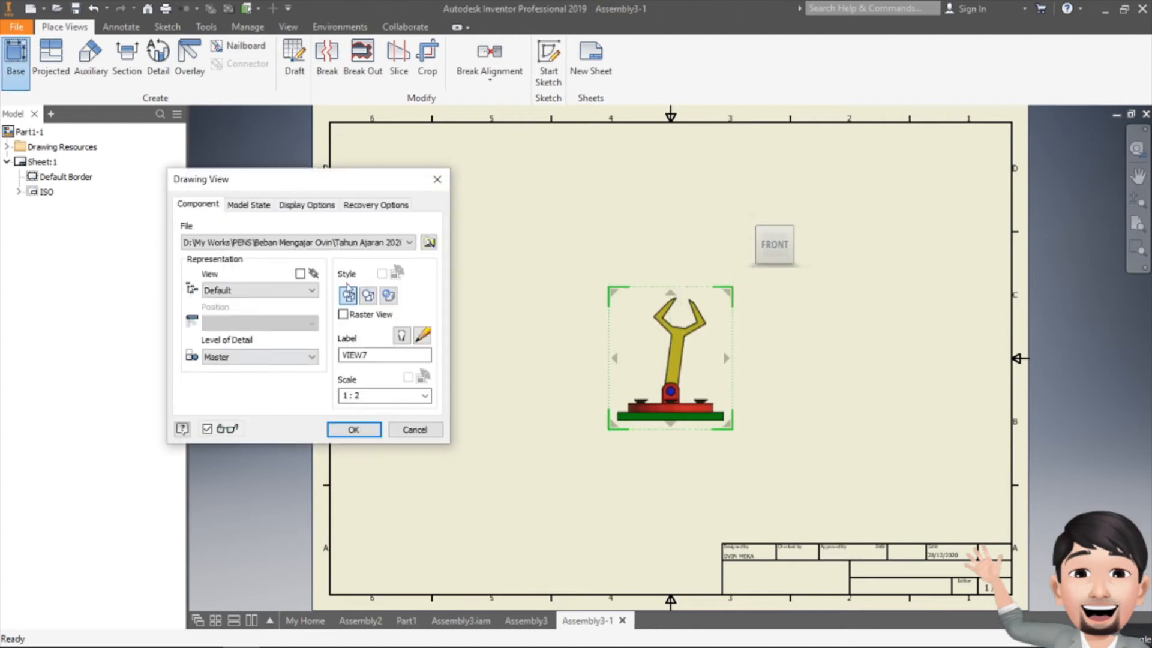
click(429, 242)
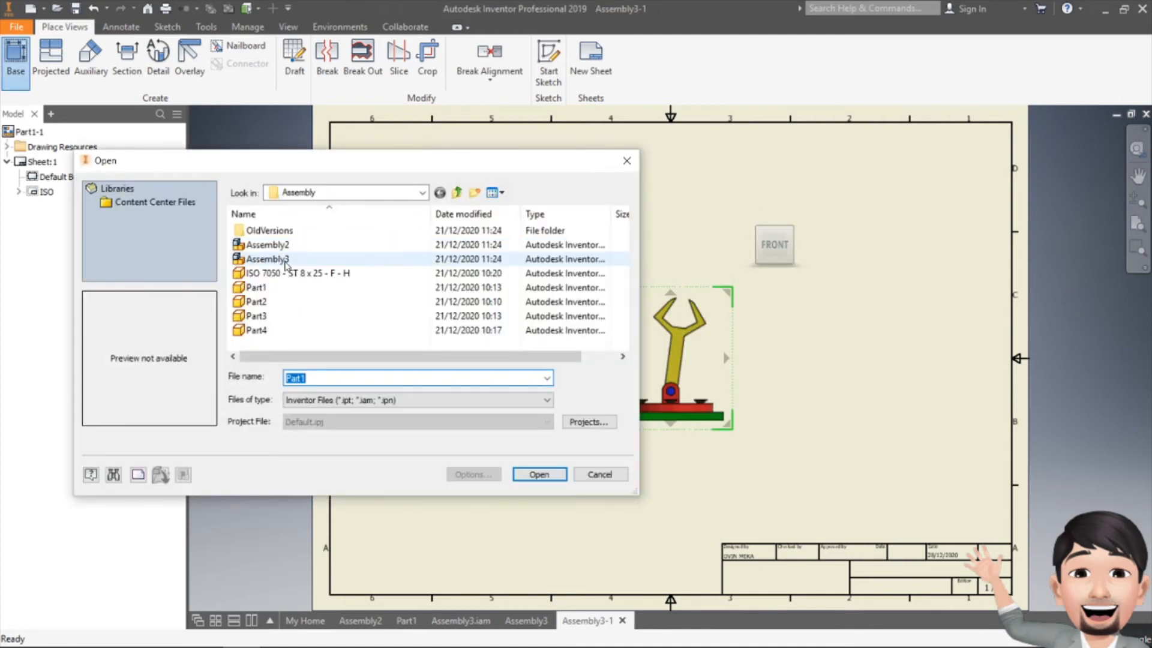
click(270, 288)
click(522, 474)
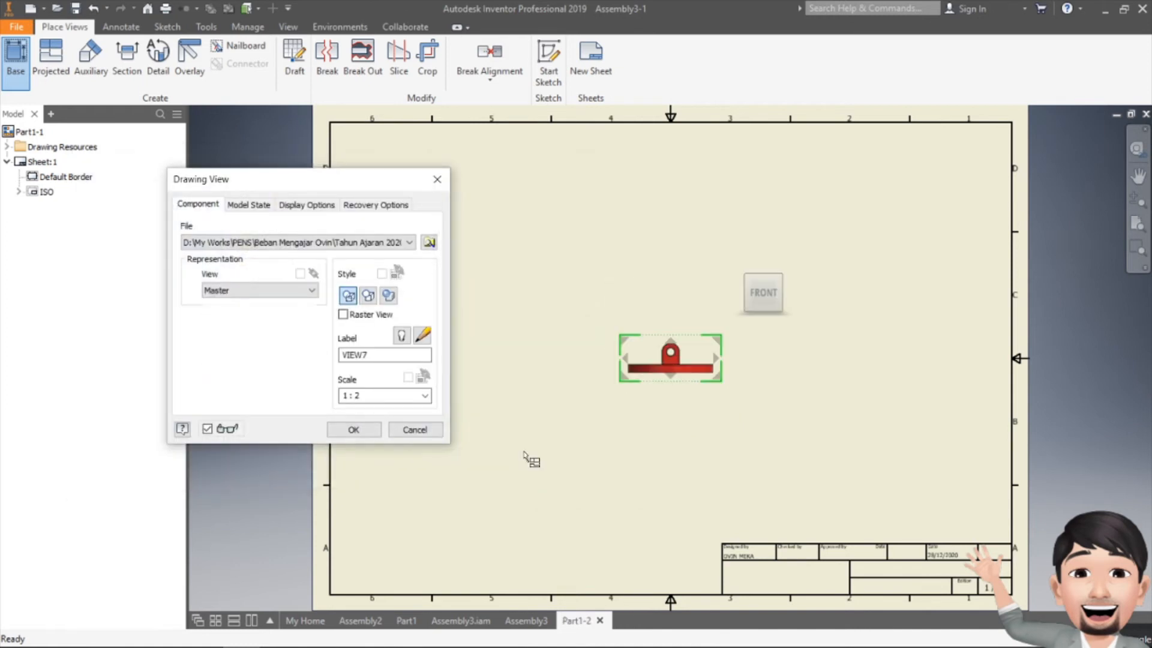
click(425, 395)
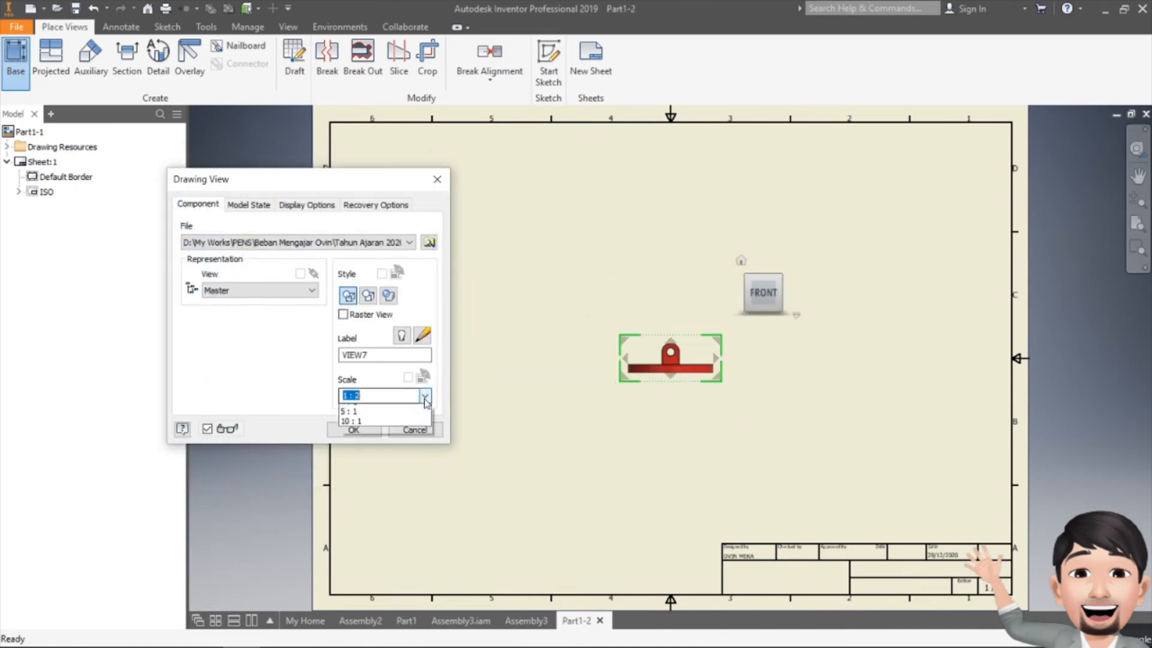
click(387, 434)
click(358, 429)
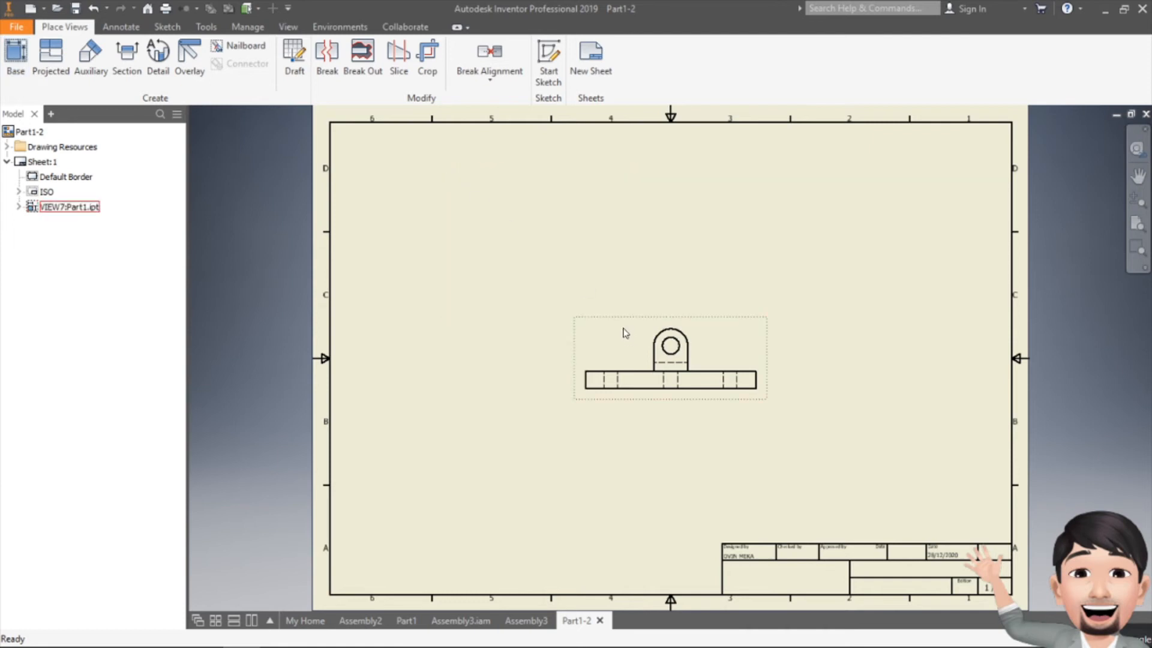
drag(425, 175, 424, 174)
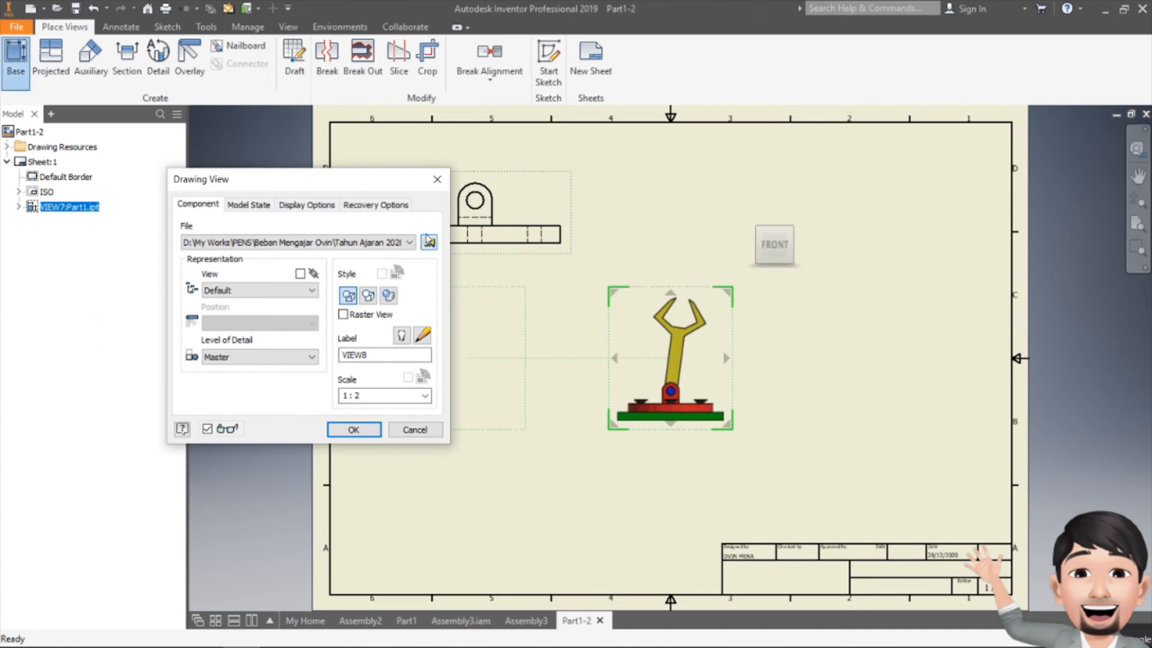
Place a right-side base view of Part1 at 1:1 scale and move it below the front view.
click(428, 241)
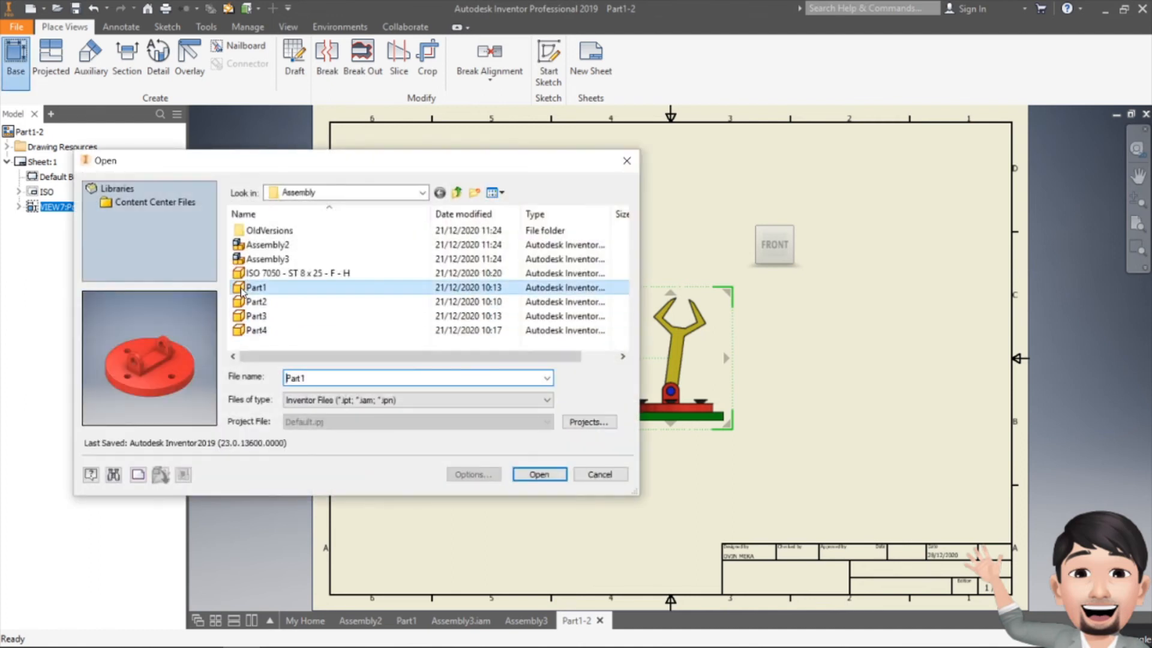
click(540, 473)
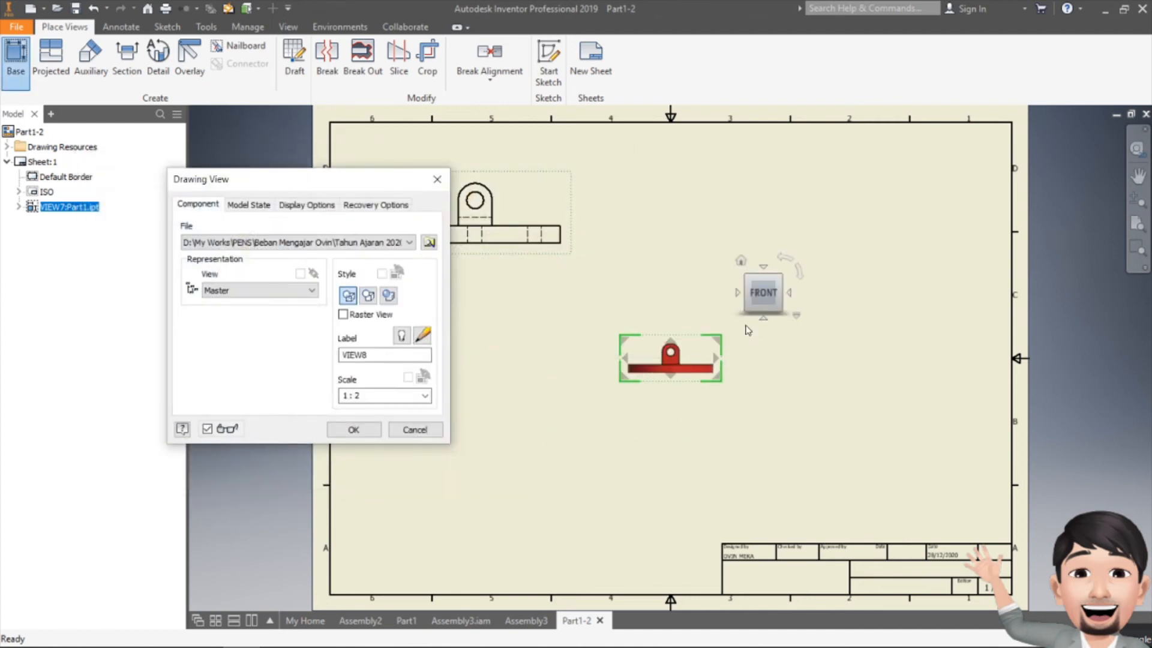
click(786, 291)
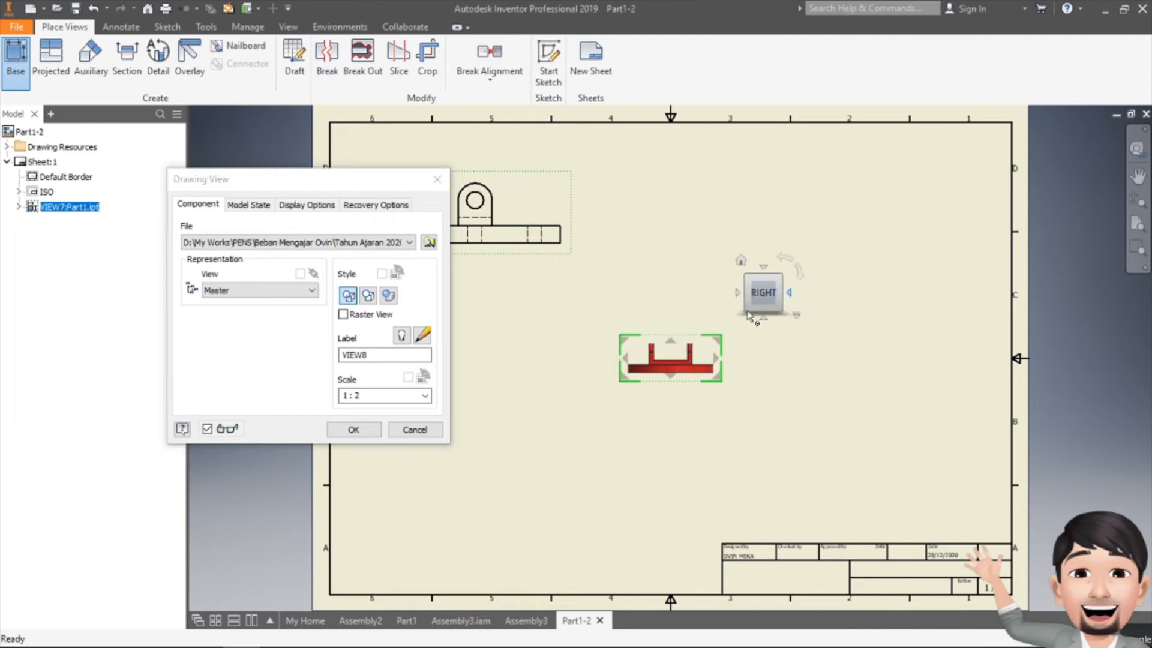
click(399, 395)
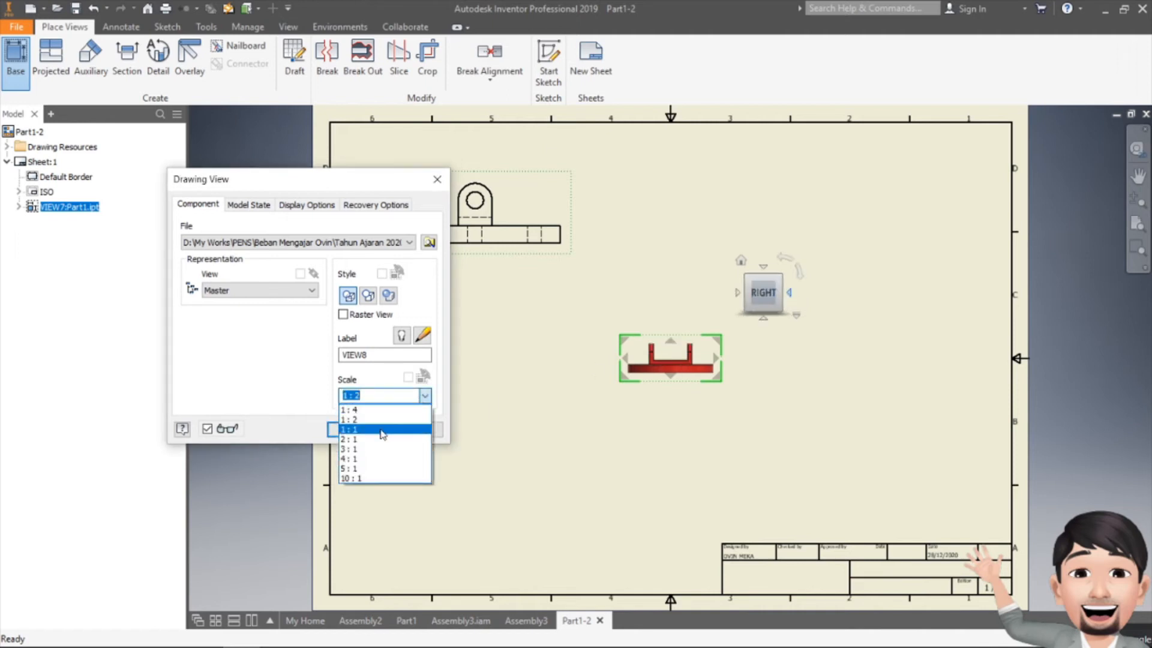
click(384, 433)
click(353, 430)
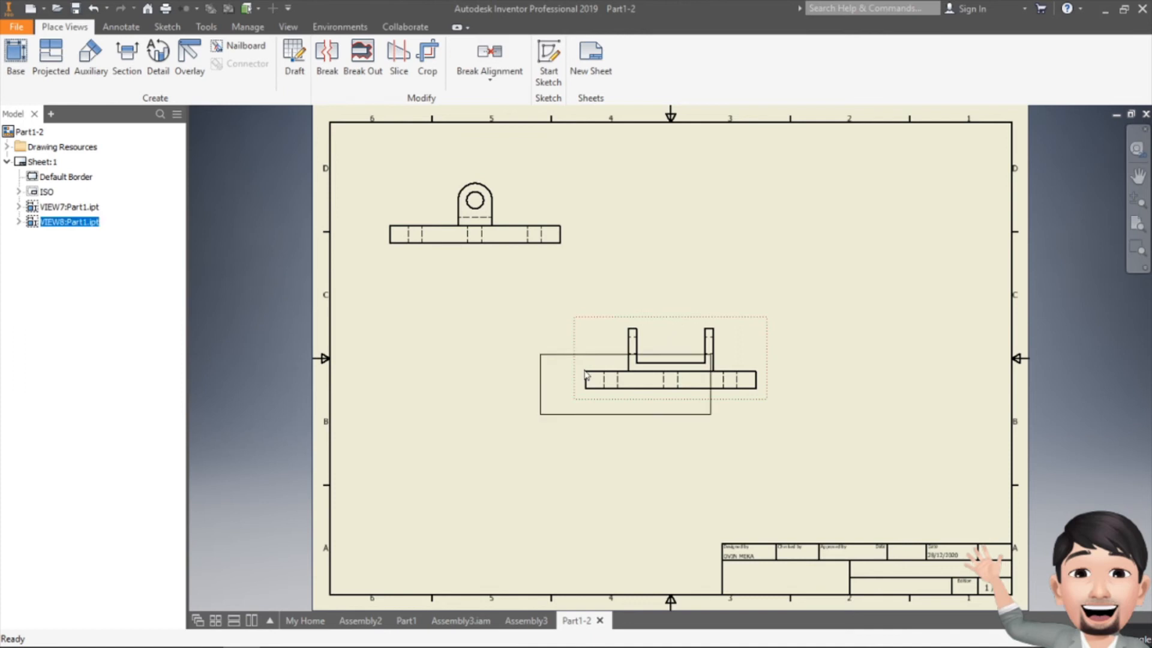
drag(459, 283, 466, 323)
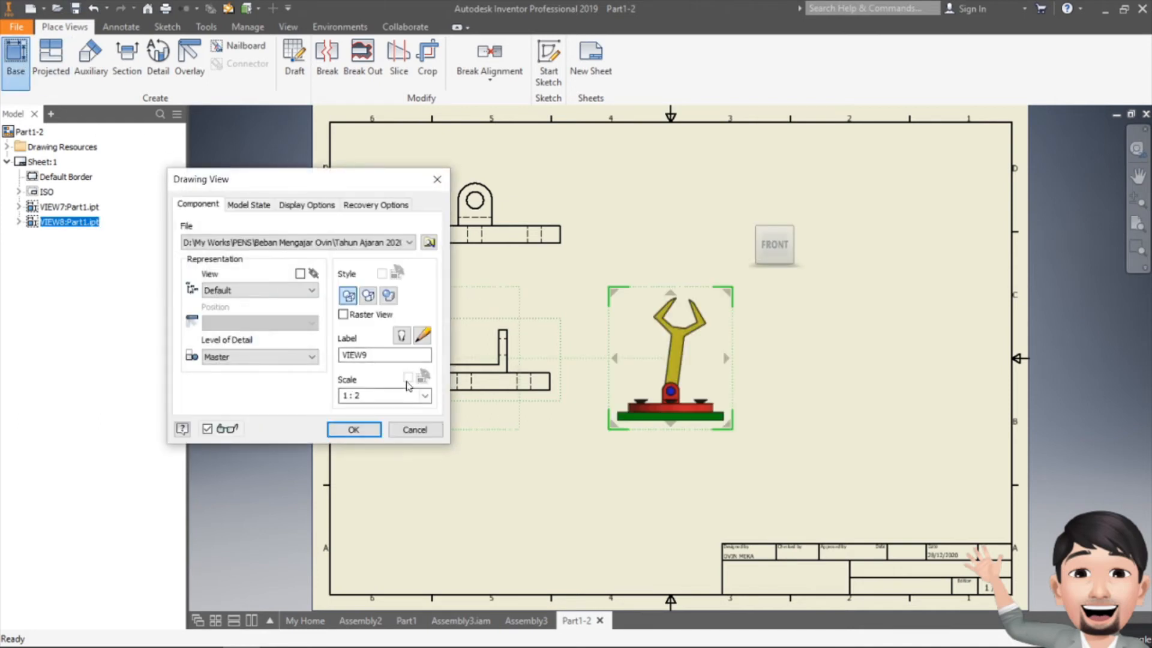
Place a top base view of Part1 at 1:1 scale and move it to the sheet's upper-right area.
click(429, 242)
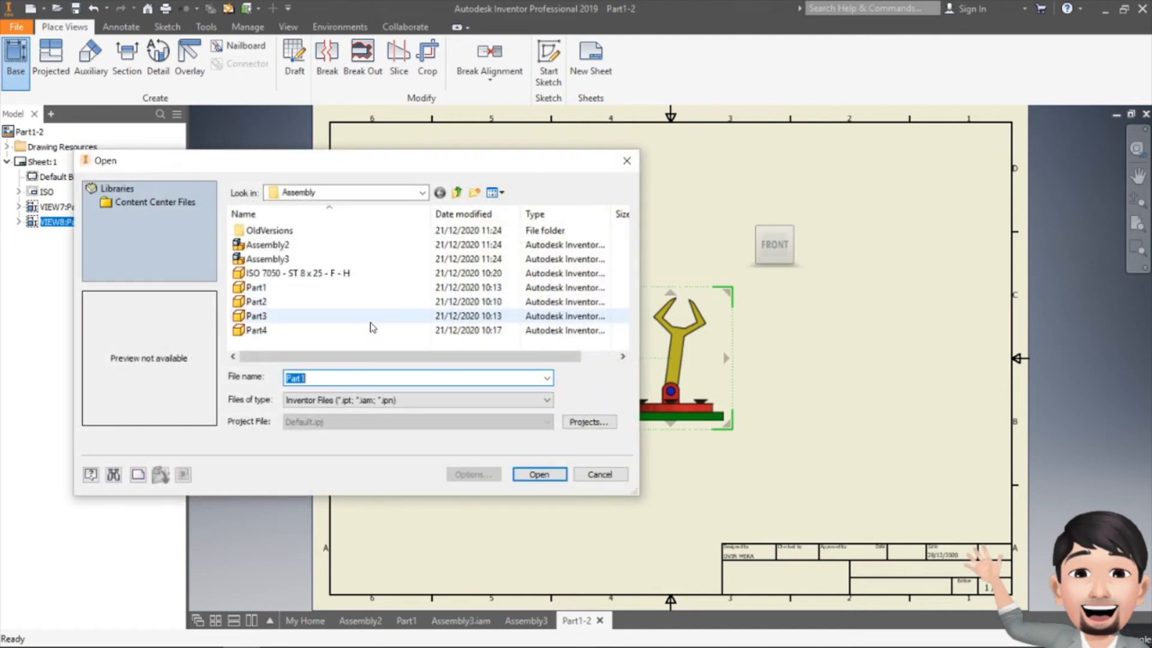
click(273, 293)
click(539, 474)
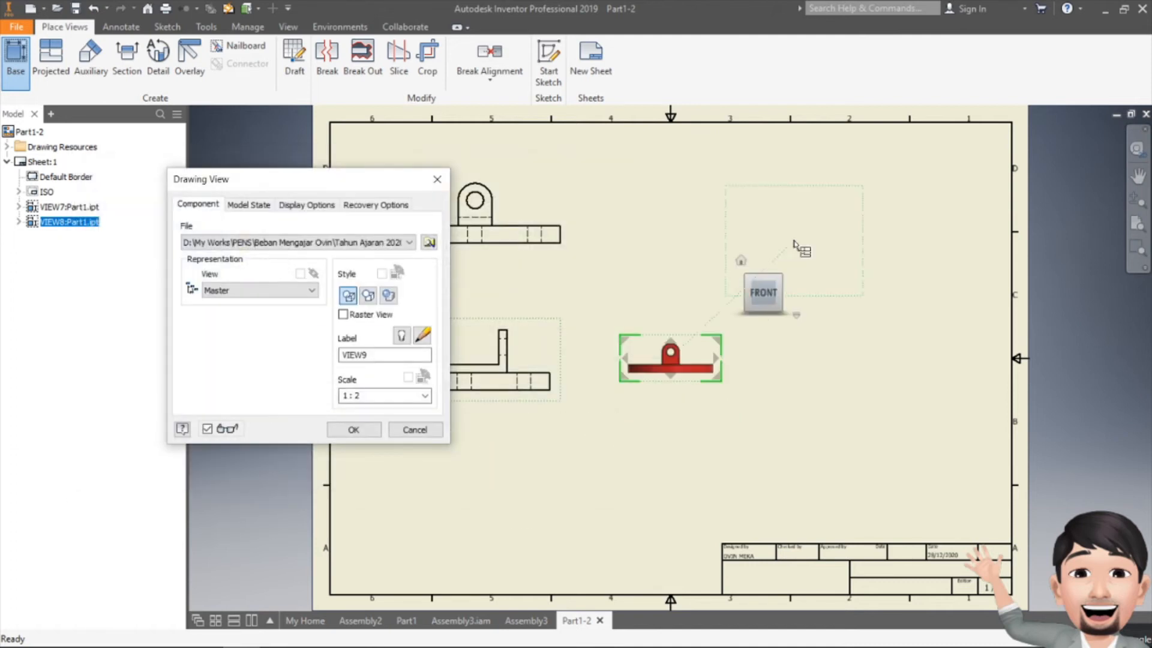
click(763, 266)
click(425, 396)
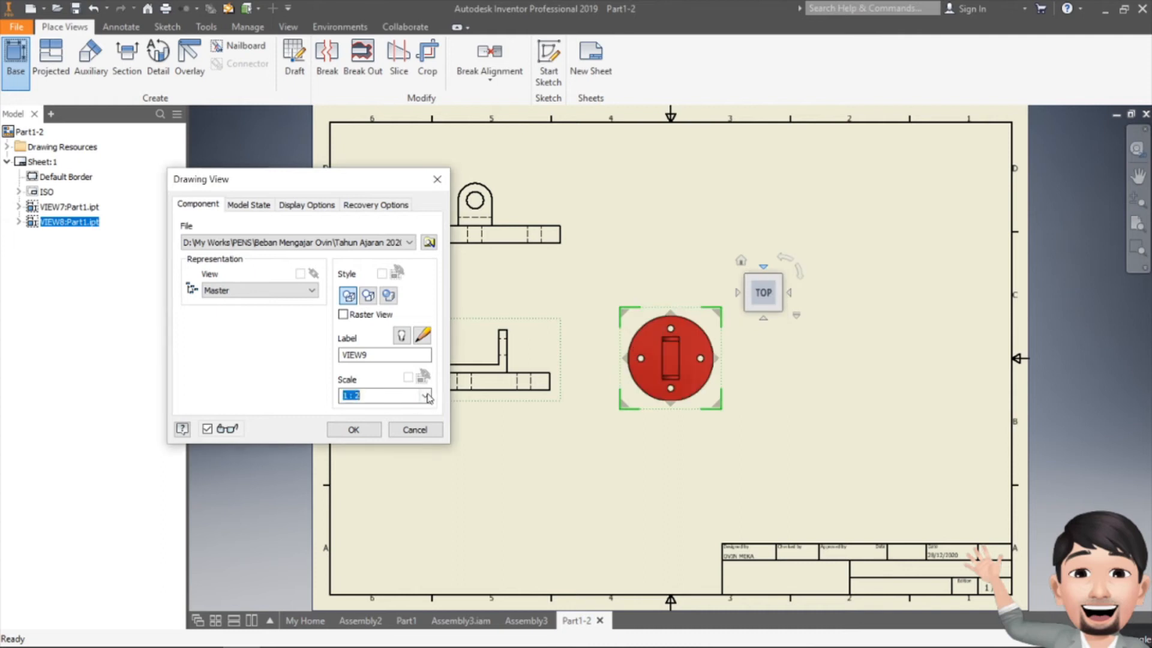
click(363, 429)
click(360, 429)
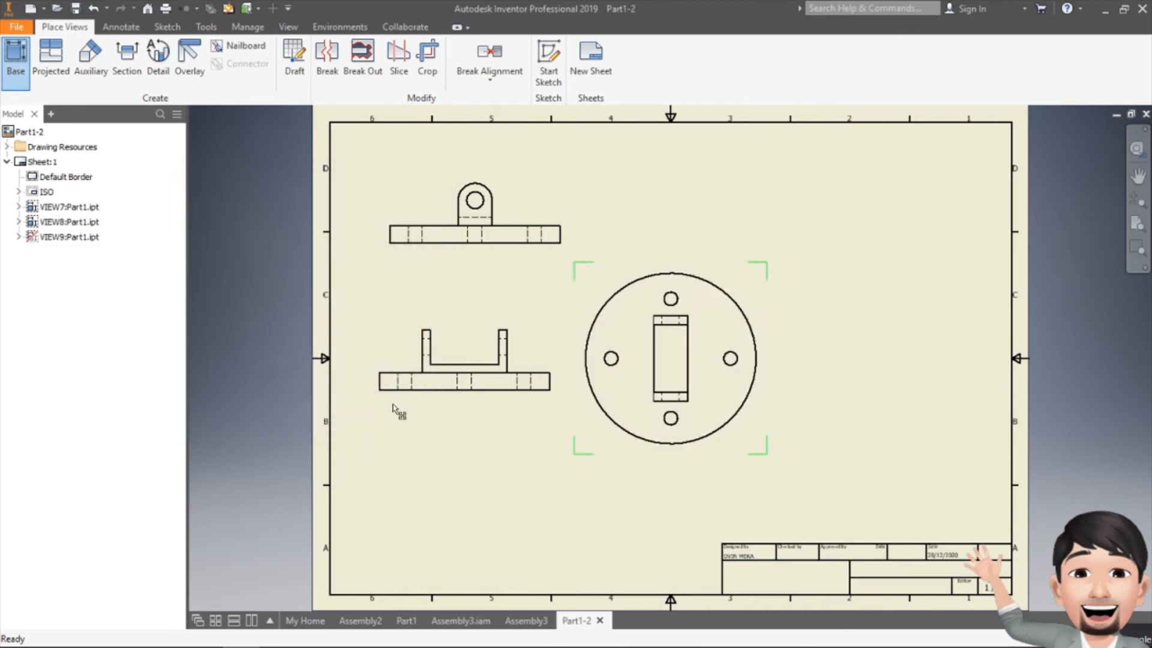
mouse_move(695, 264)
mouse_down()
mouse_move(812, 224)
mouse_move(796, 182)
mouse_up()
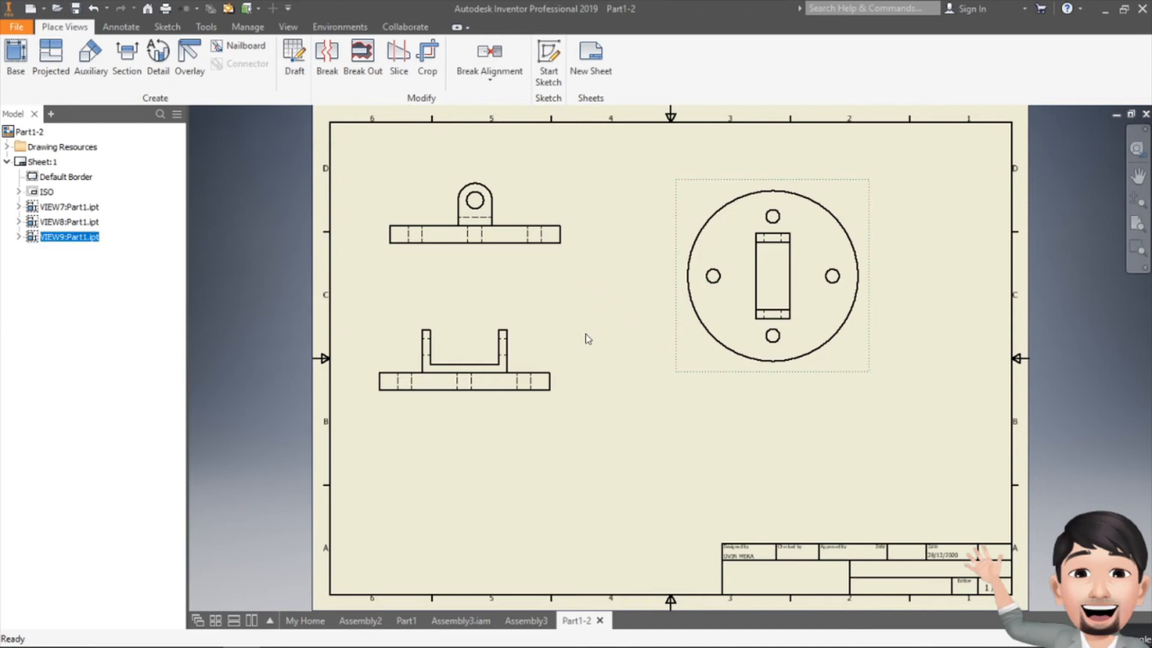
Reposition the top view near the sheet's right edge and the right-side view directly below the front view near the bottom edge.
mouse_move(508, 321)
mouse_down()
mouse_move(532, 324)
mouse_move(521, 313)
mouse_up()
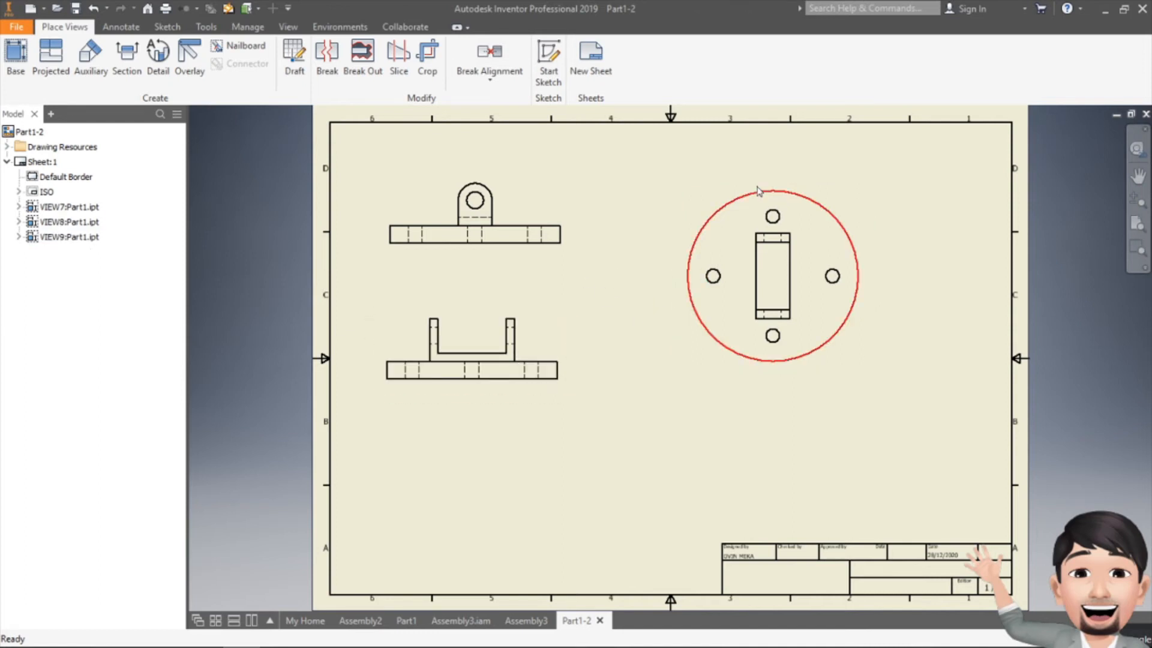
drag(763, 180, 702, 189)
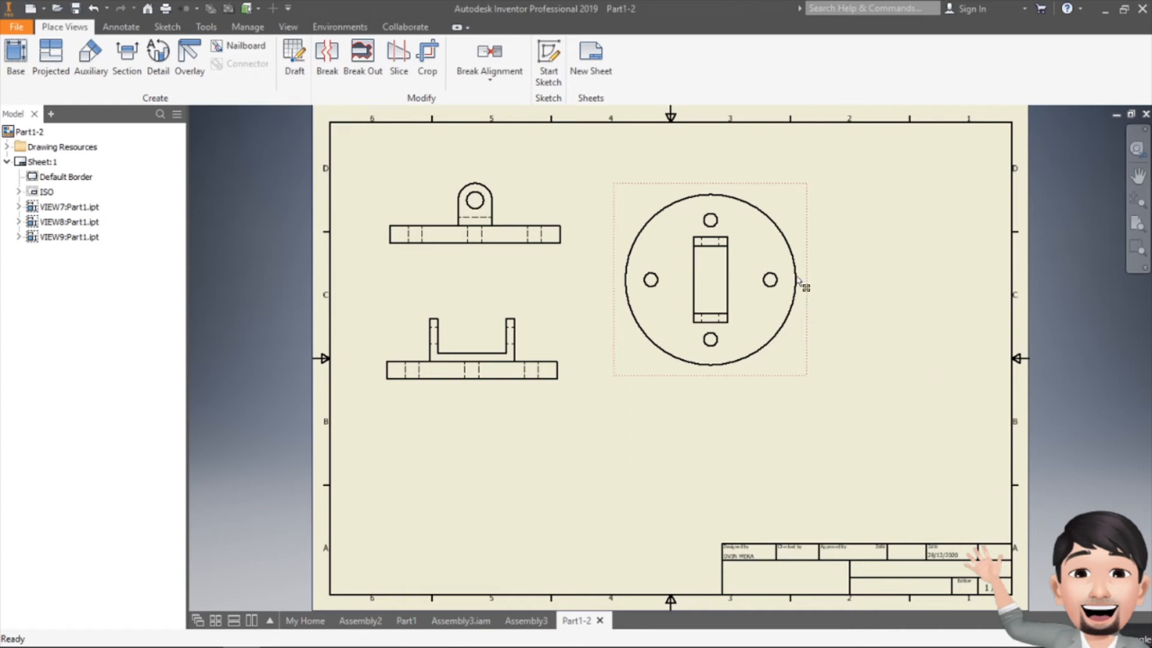
drag(807, 250, 920, 274)
drag(480, 394, 483, 539)
key(Escape)
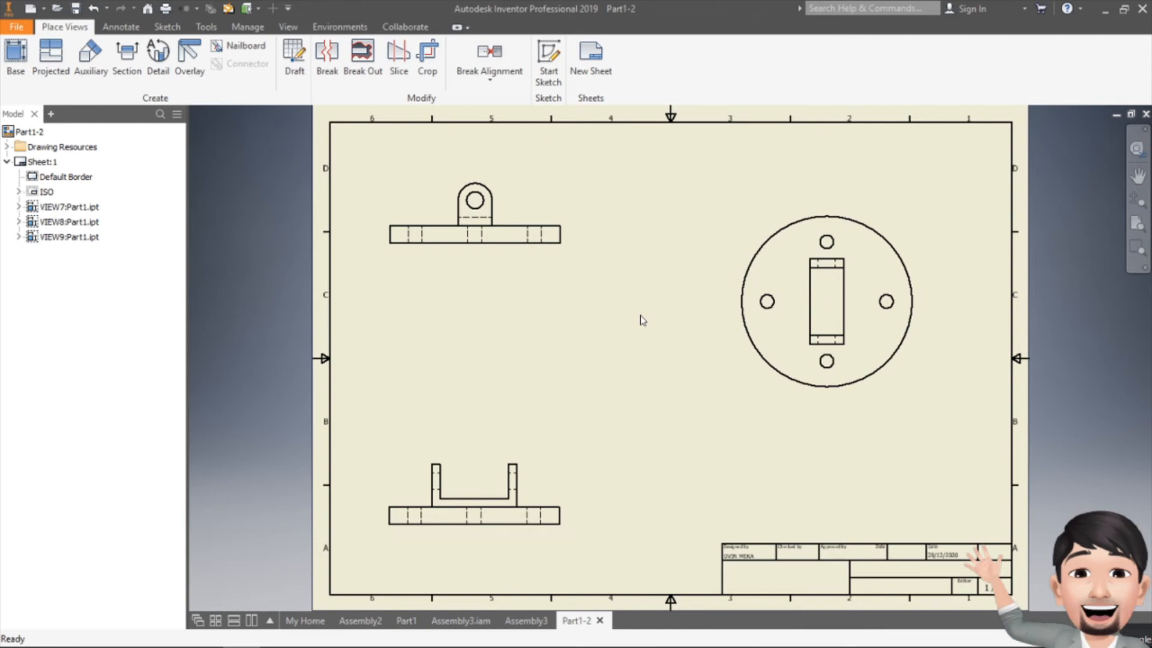
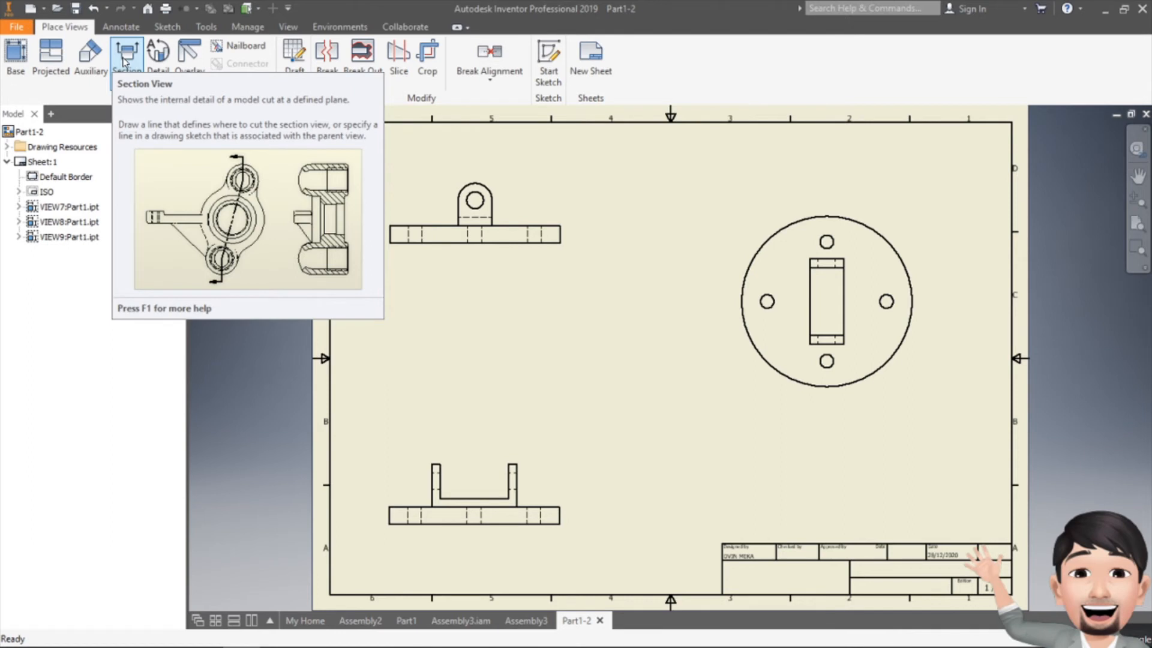
Delete the top view and the right-side view, keeping only the front view of Part1.
click(905, 207)
key(Delete)
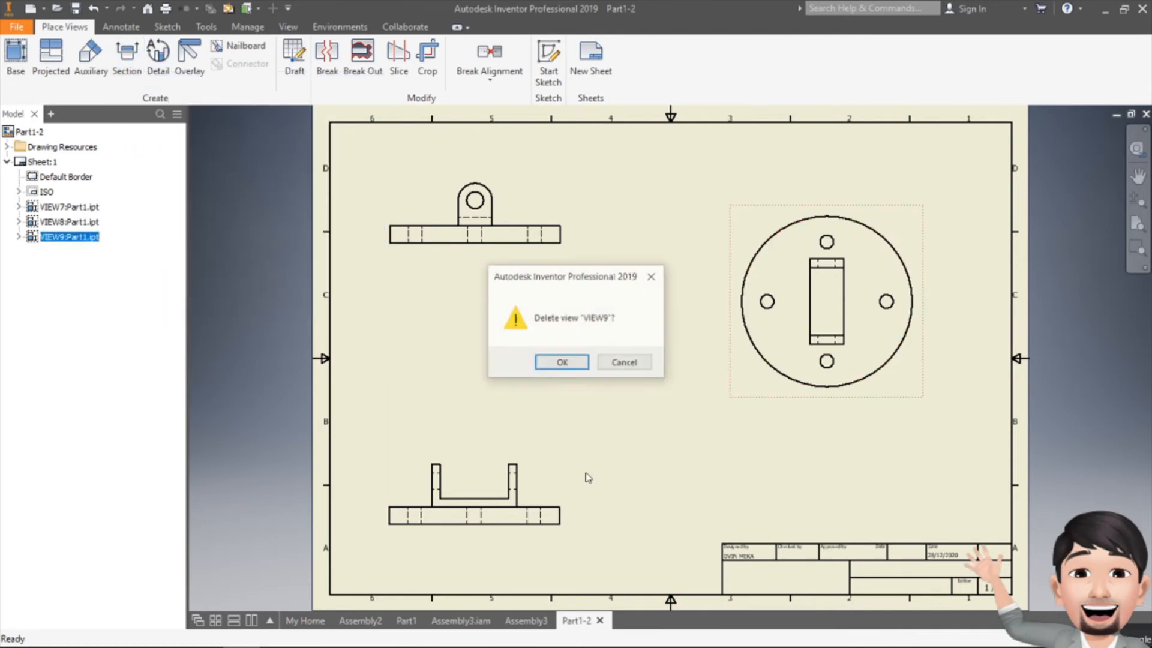
click(550, 360)
click(548, 464)
key(Delete)
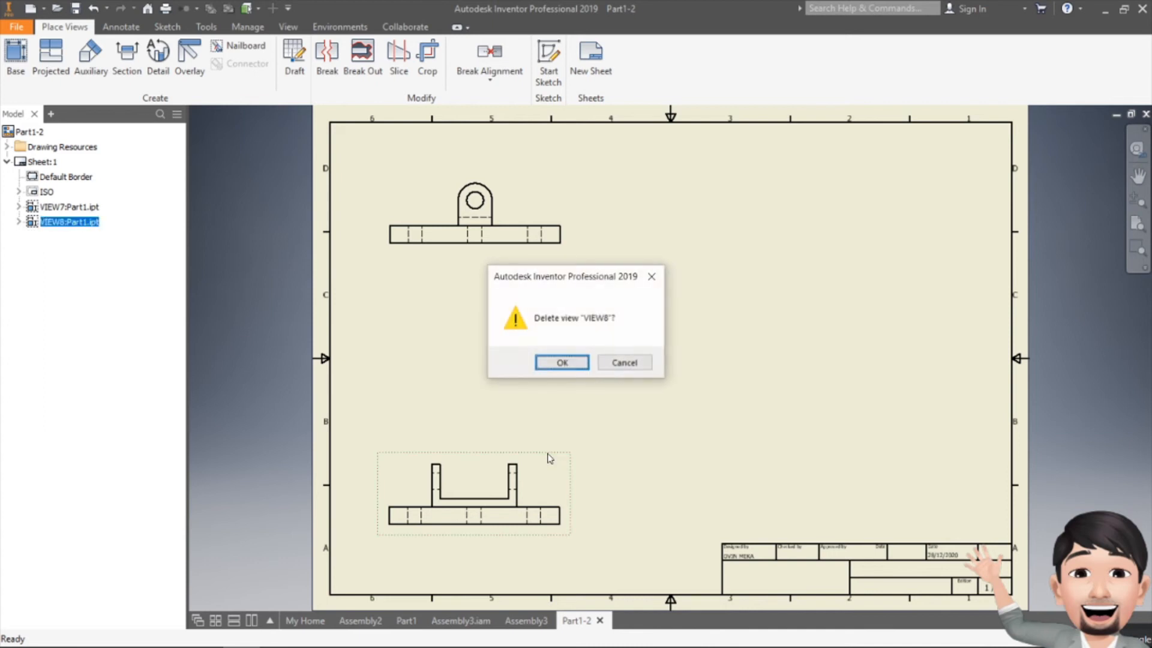
click(578, 369)
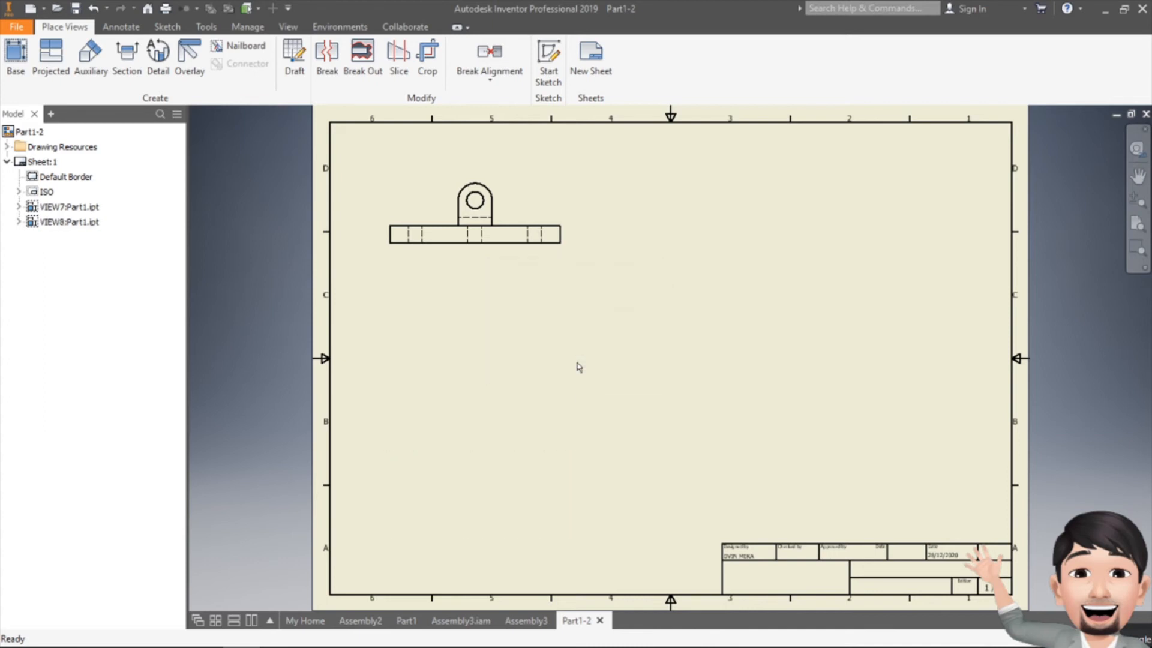
Change the front view's style to hidden lines removed with shading.
double_click(507, 178)
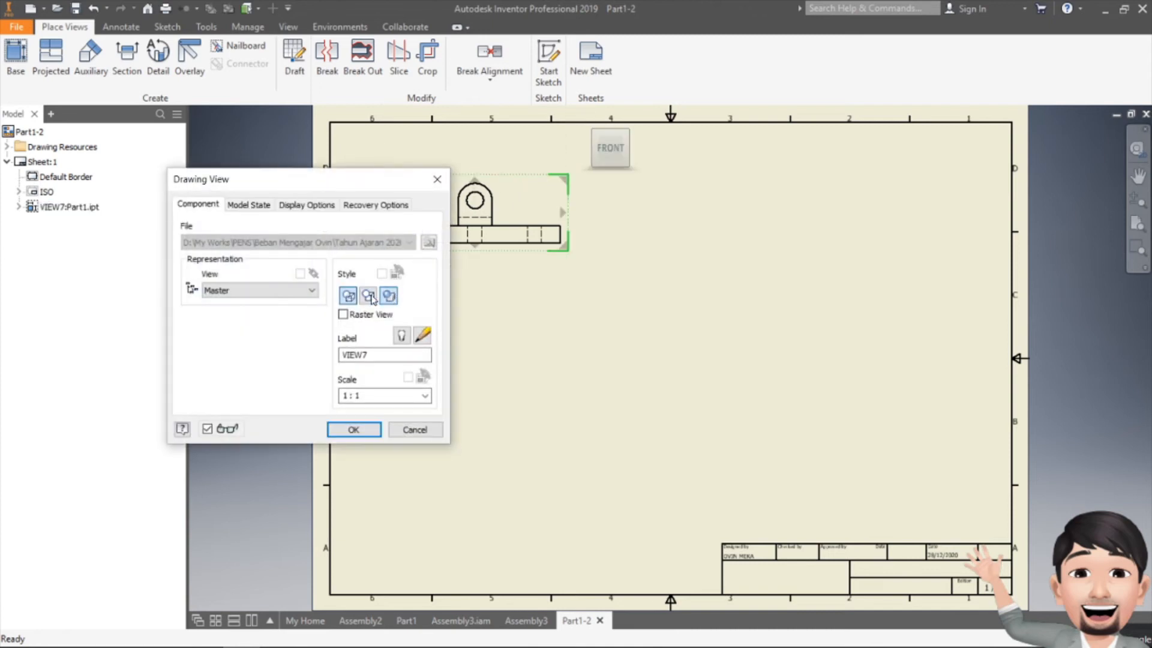
click(370, 296)
click(353, 429)
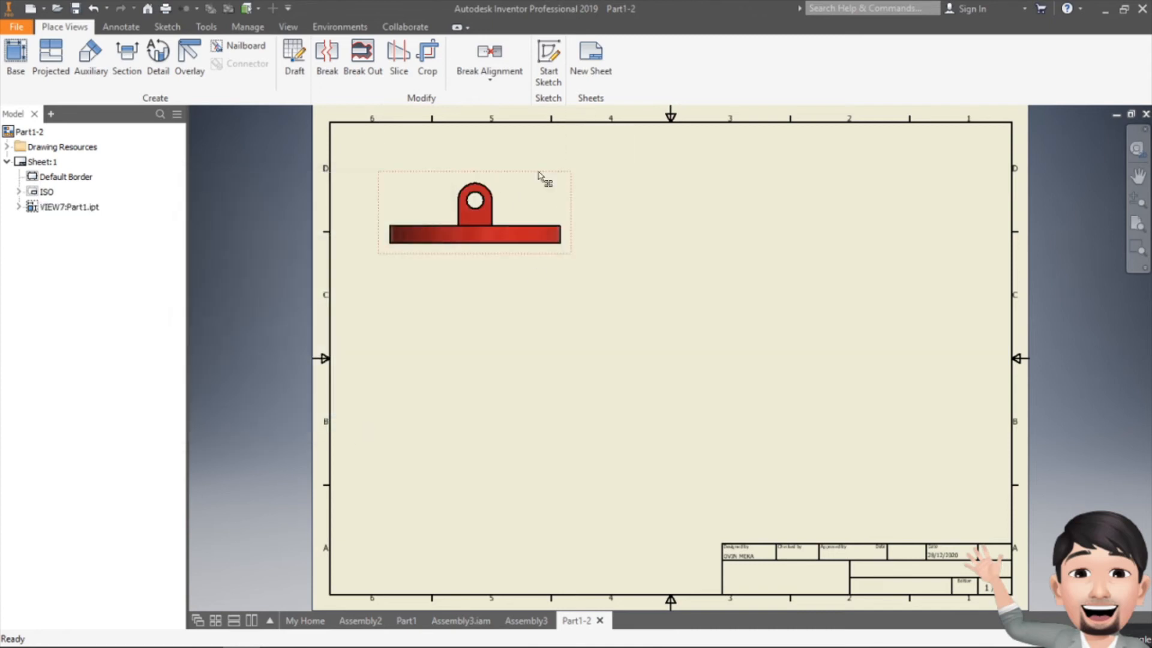
Create 1:1 section view A-A along the front view's vertical centreline through the lug hole, placed to the right of the front view.
click(124, 63)
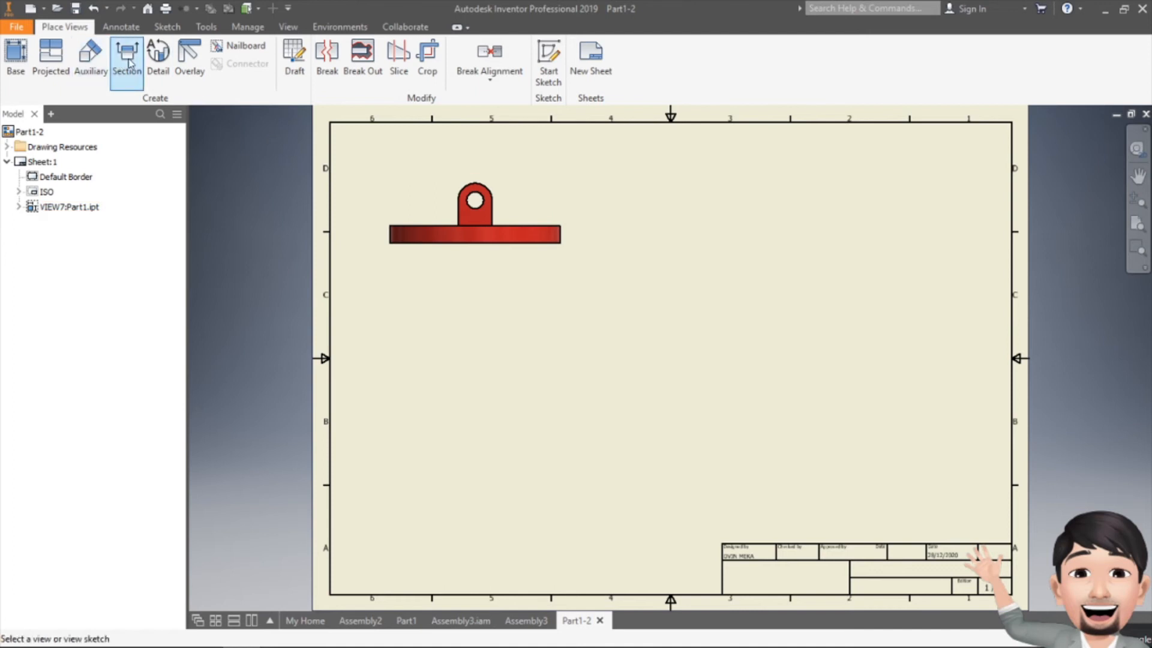
click(469, 173)
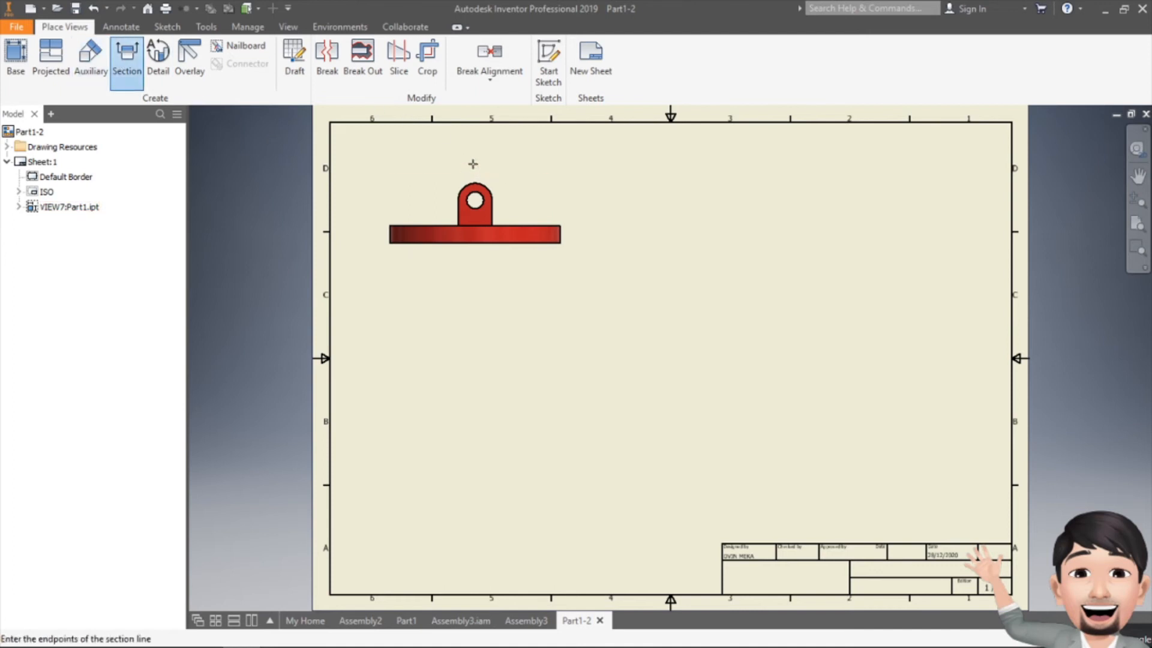
click(475, 160)
click(475, 276)
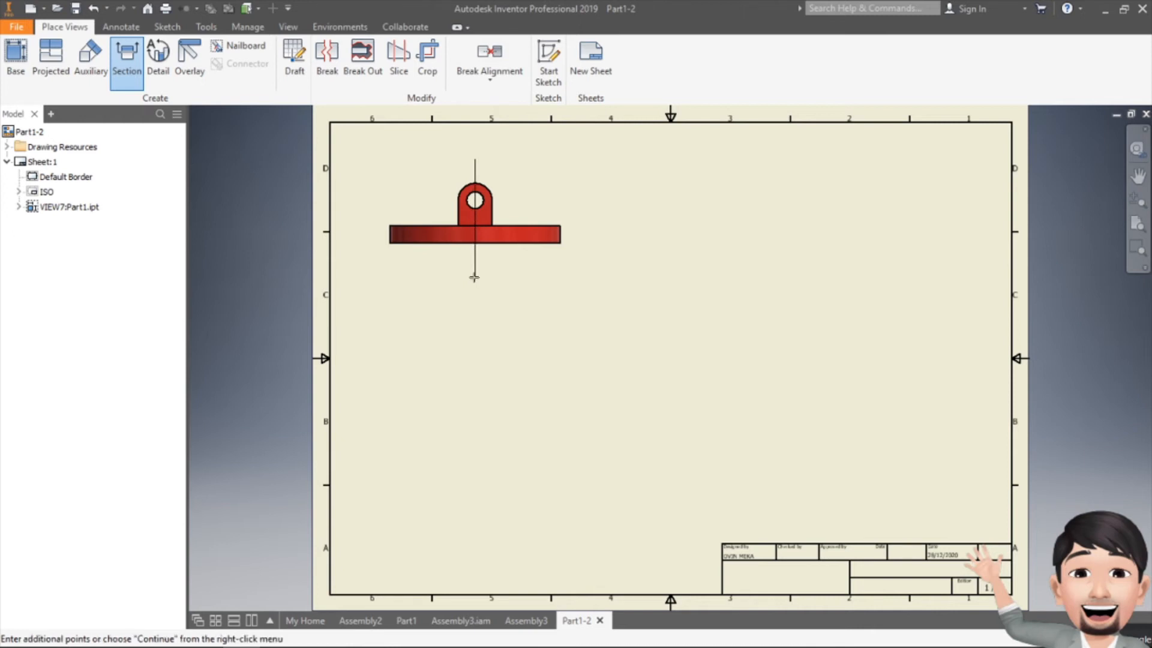
right_click(552, 263)
click(578, 271)
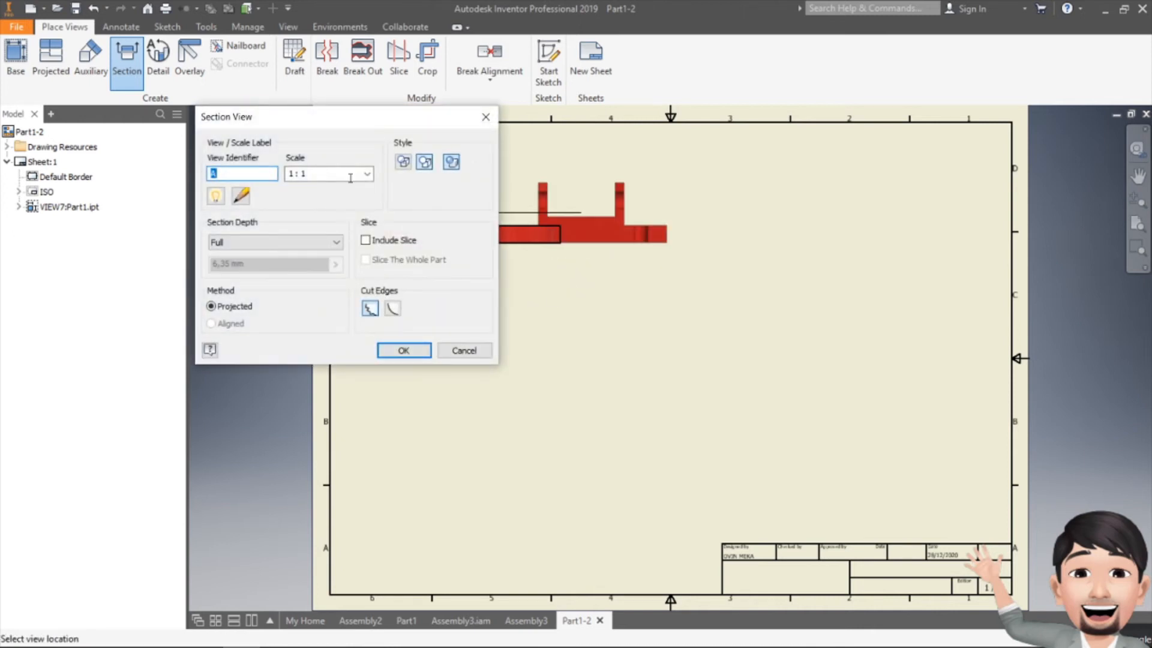
drag(366, 122, 370, 227)
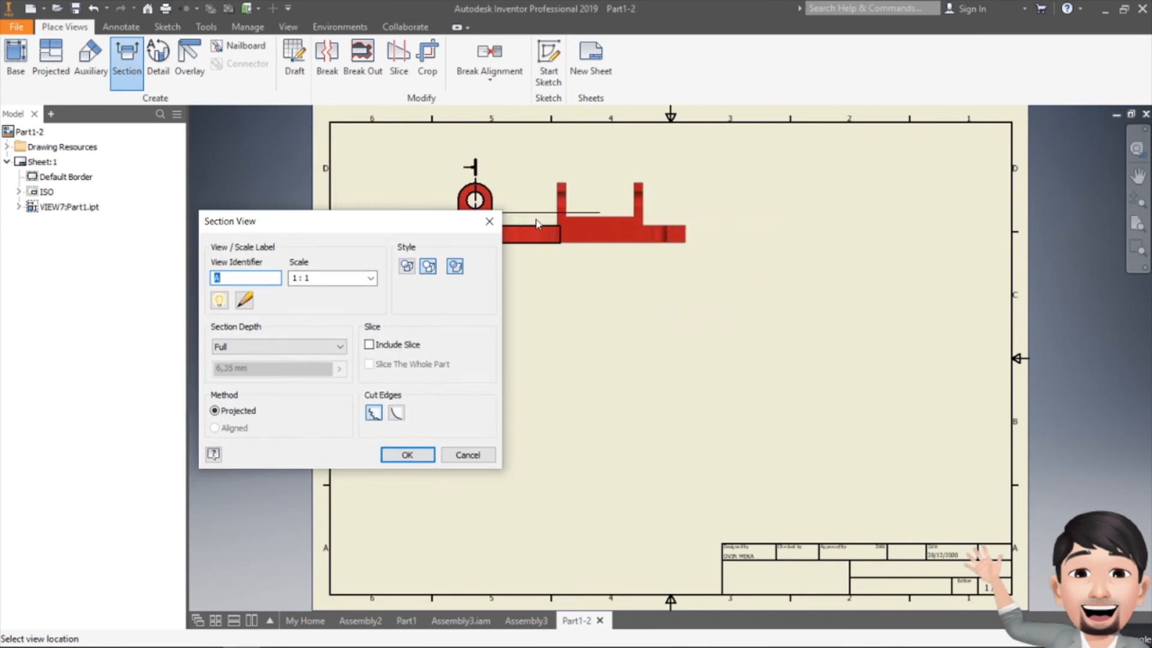
click(707, 227)
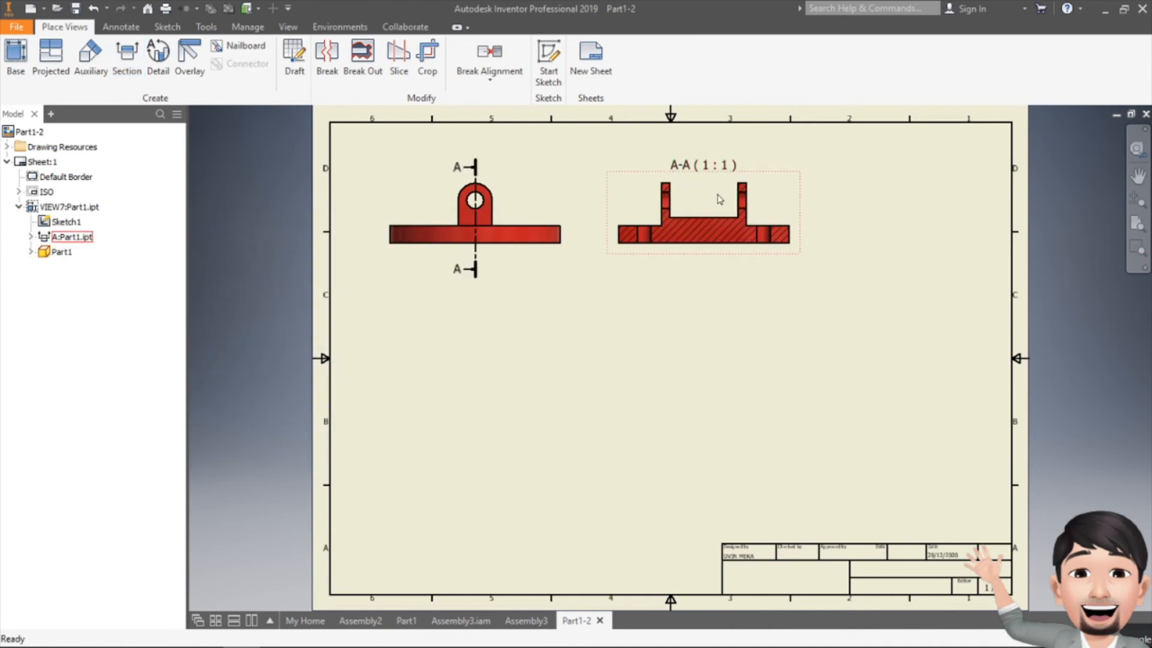
Turn off shading for both the front view and section view A-A.
double_click(527, 180)
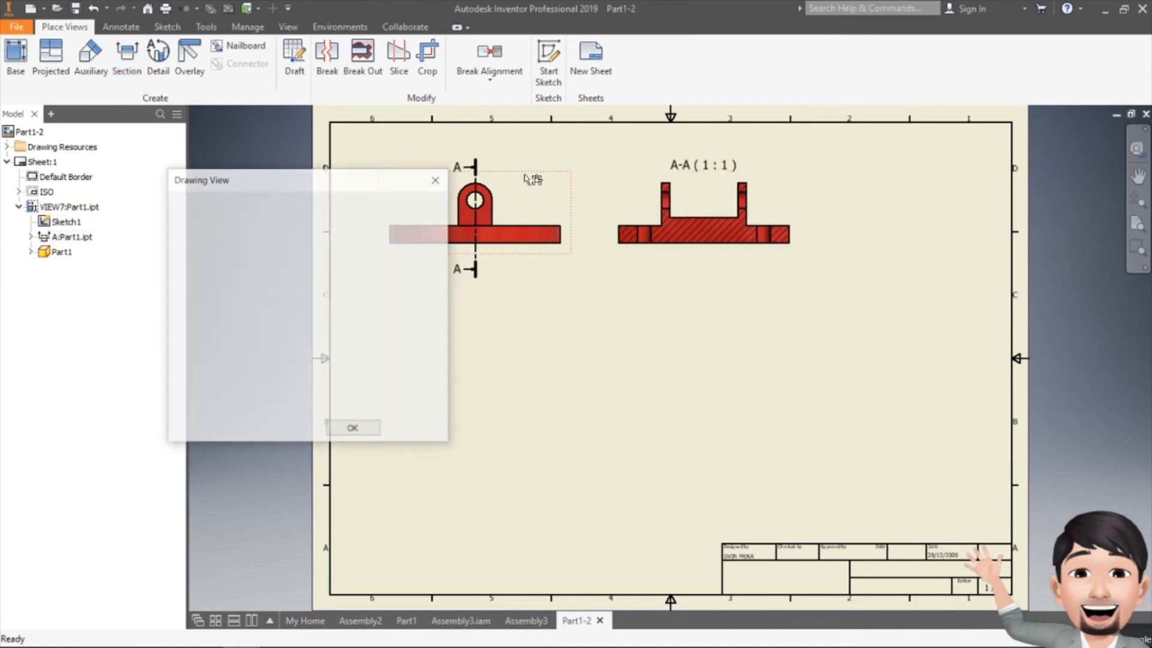
click(390, 295)
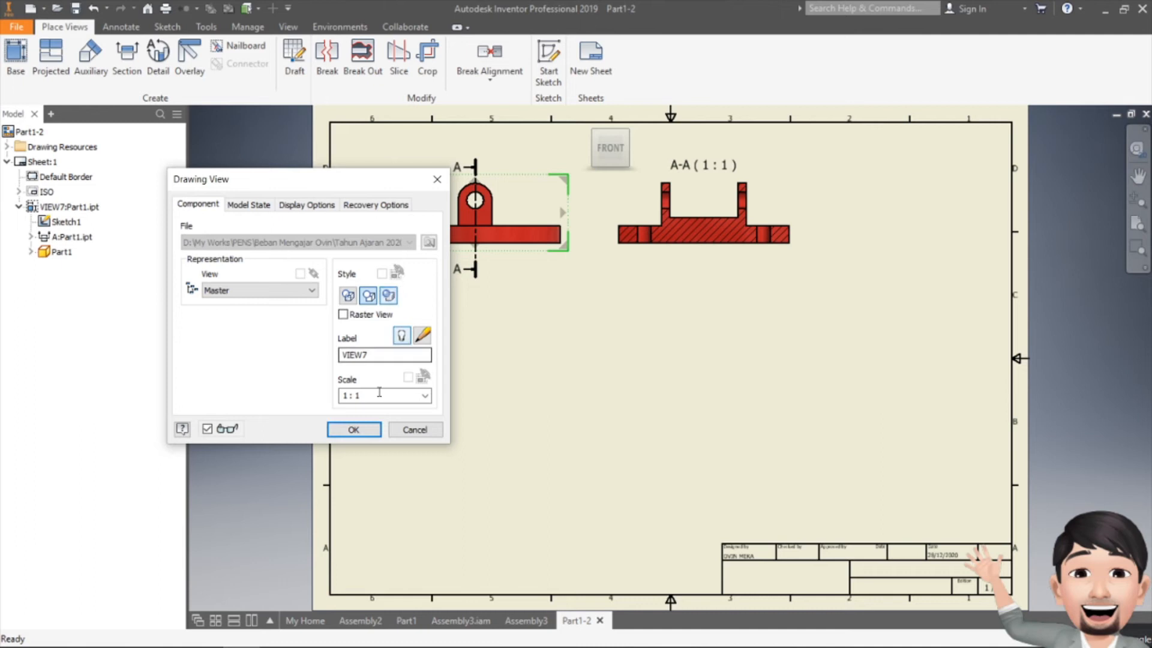
click(355, 430)
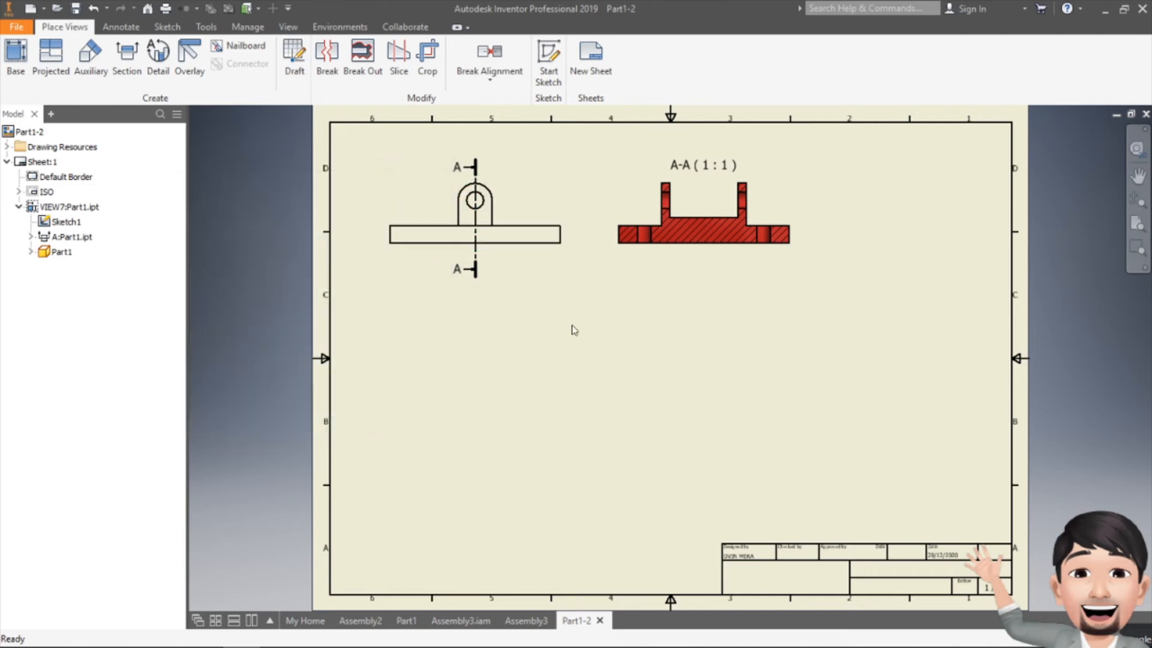
double_click(787, 181)
click(388, 295)
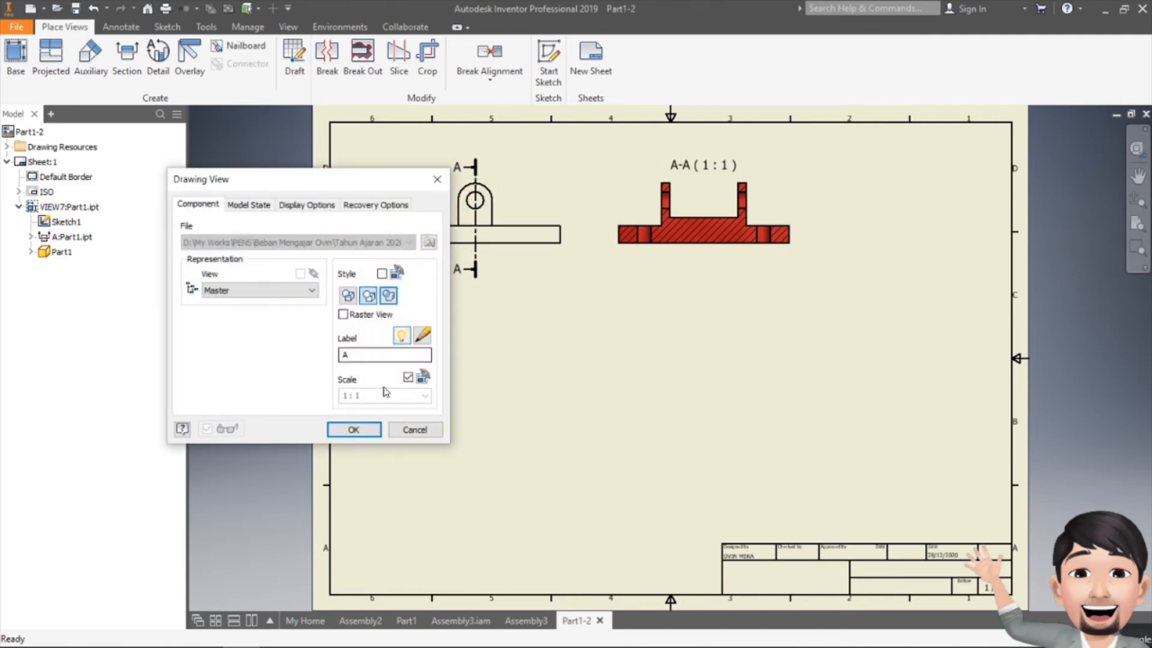
click(373, 429)
Try a circular detail view B at 2:1 around the front view's upright lug, placed between the two views, and undo it.
scroll(742, 185, up, 3)
middle_drag(657, 243, 854, 308)
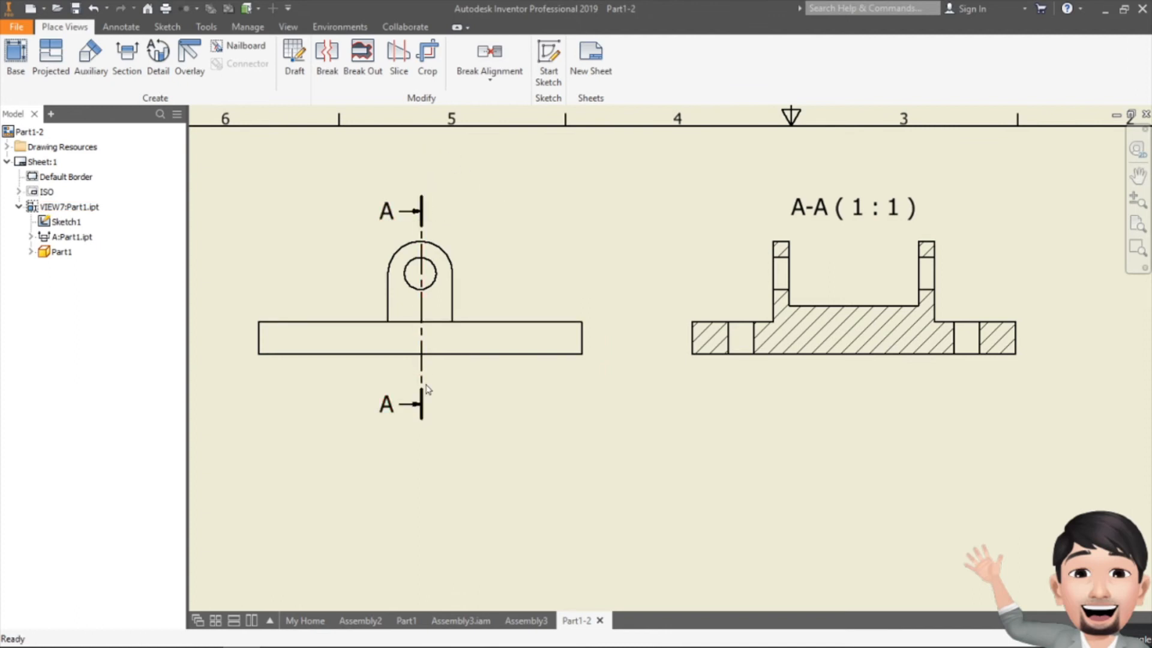
drag(427, 405, 428, 403)
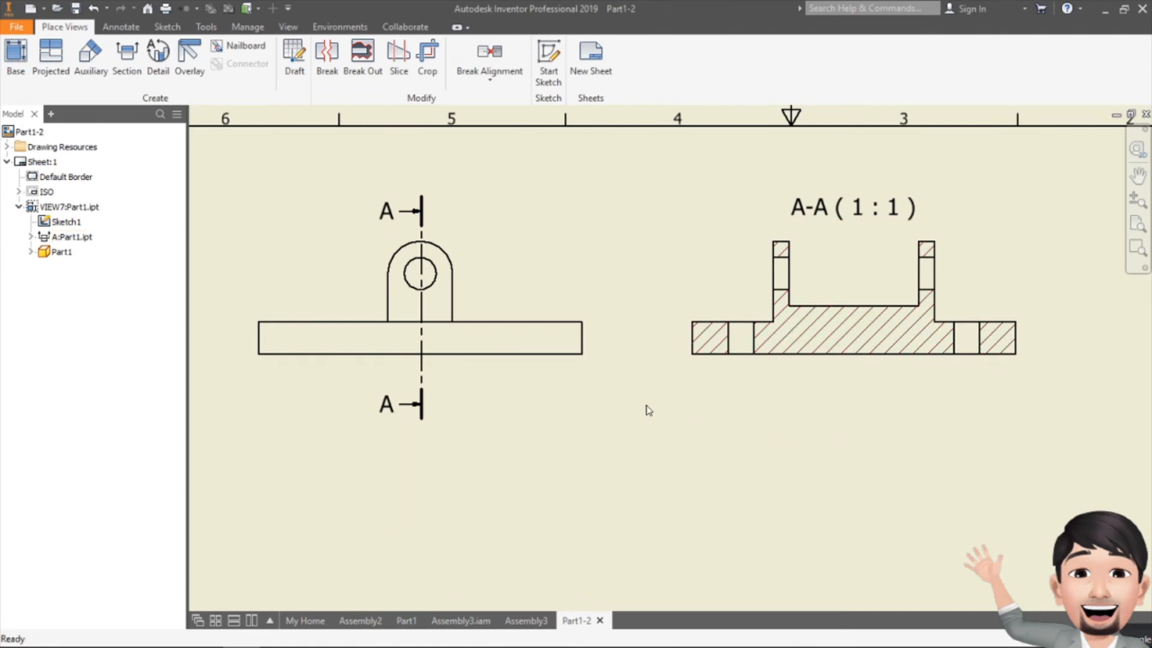
click(158, 70)
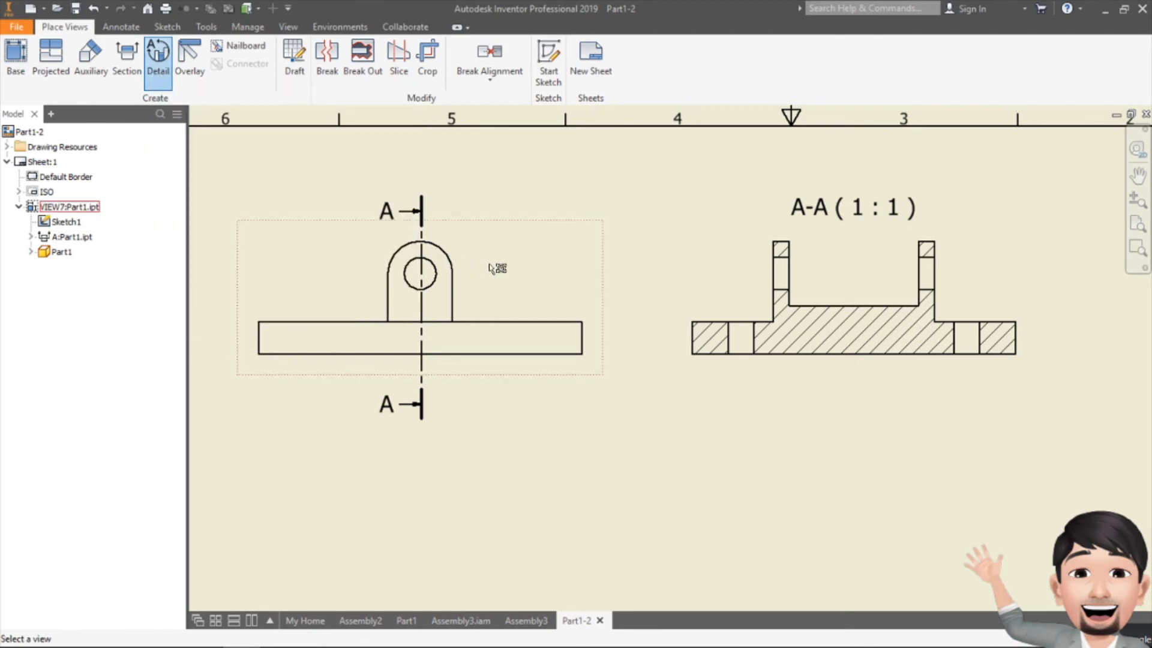
click(444, 225)
mouse_move(329, 118)
mouse_down()
mouse_move(355, 456)
mouse_move(354, 444)
mouse_up()
click(420, 210)
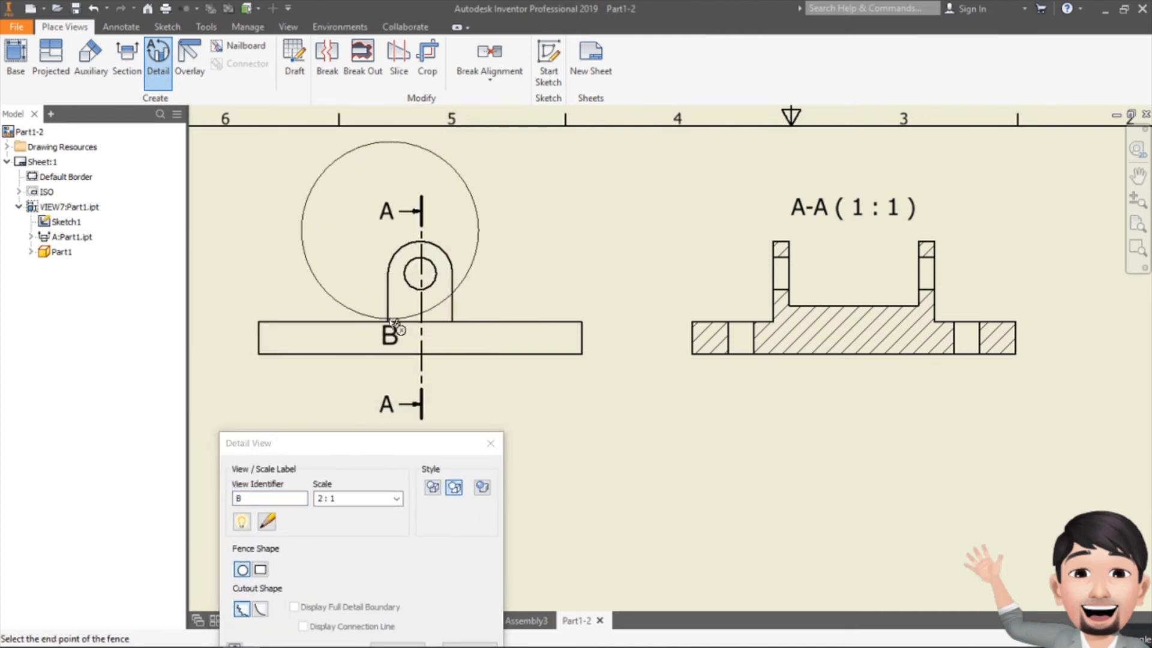
click(418, 302)
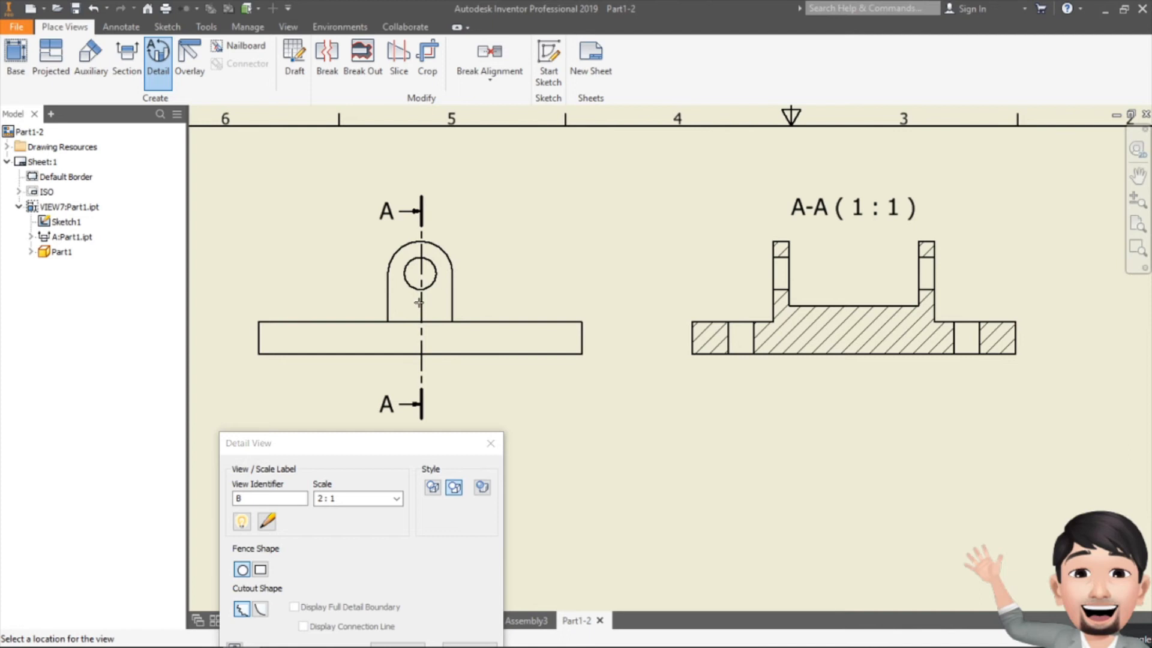
click(594, 223)
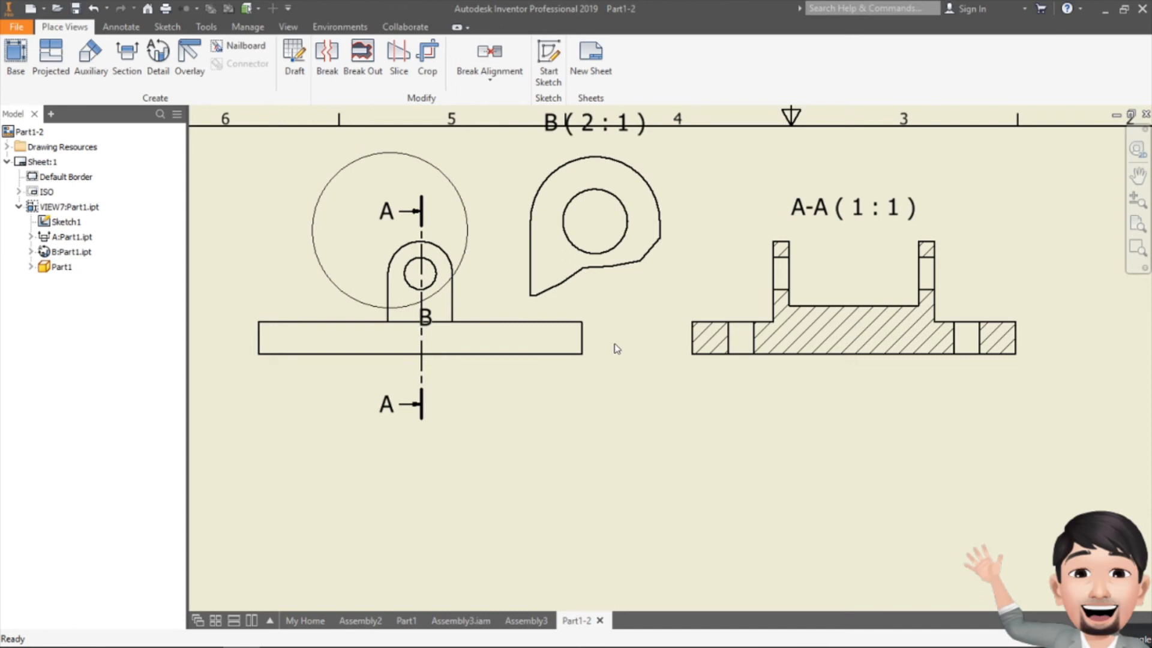
key(ctrl+z)
click(159, 60)
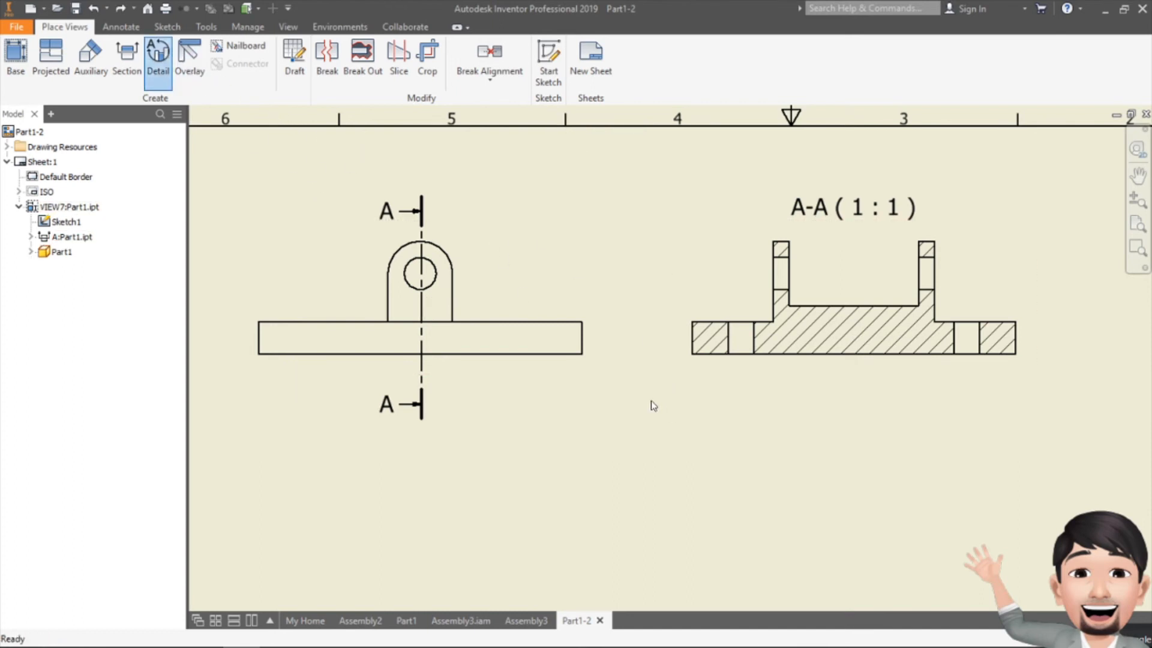
Start a new base view on the sheet and choose Part1 from the Assembly folder as its model.
scroll(651, 401, down, 3)
middle_drag(541, 458, 482, 349)
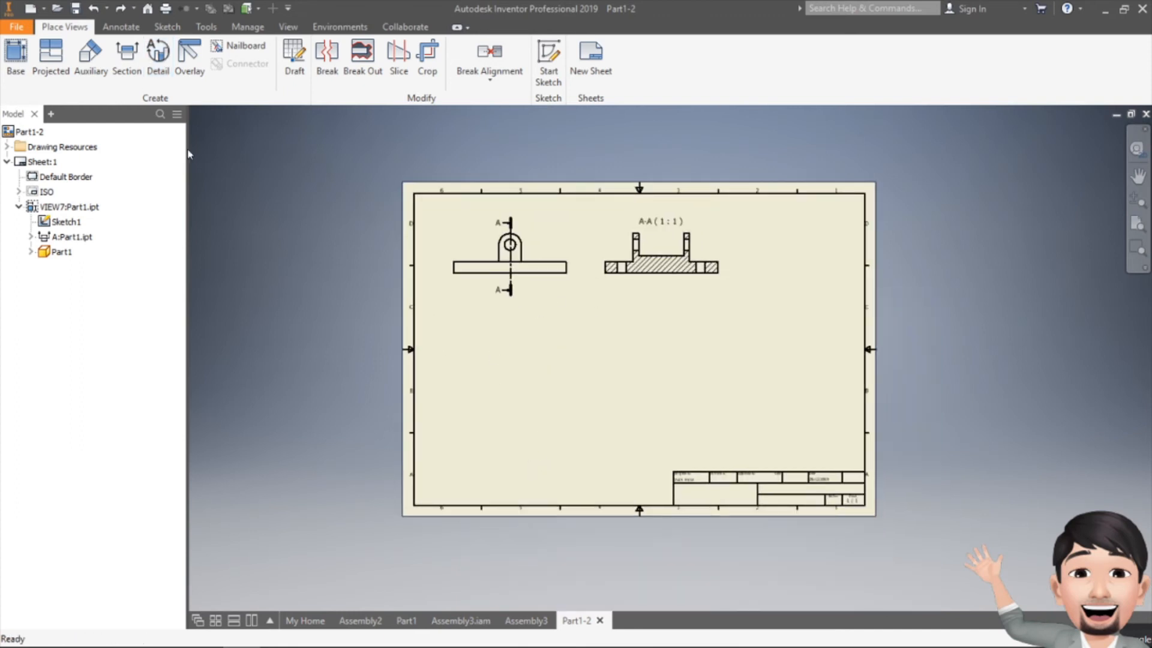
click(14, 57)
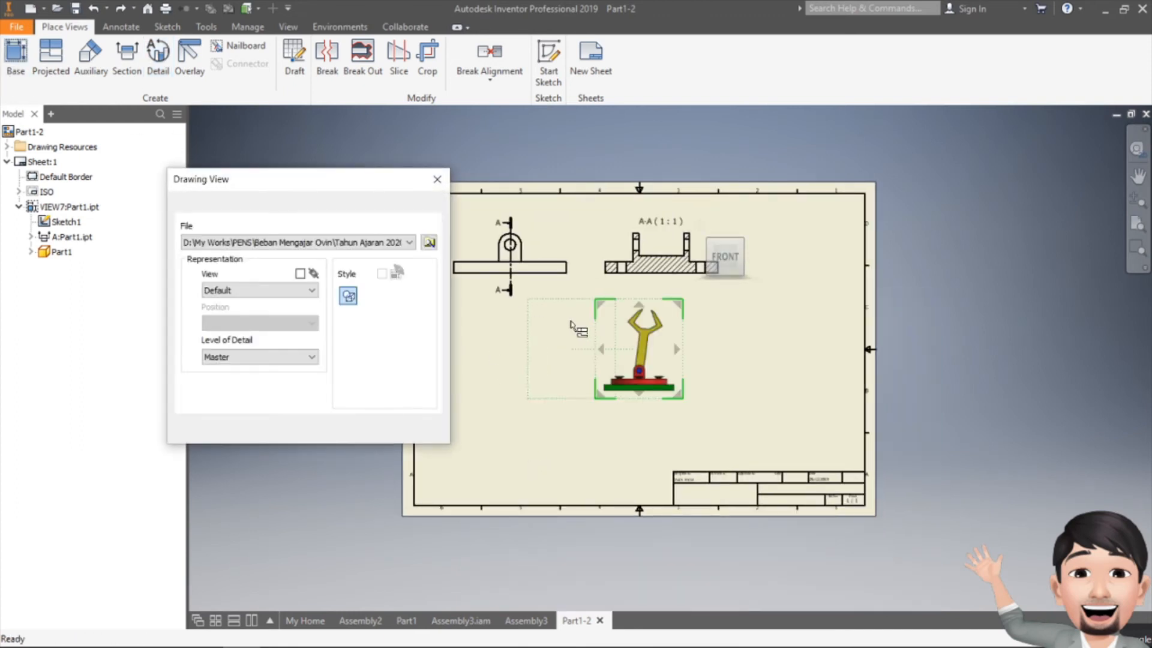
click(429, 242)
click(264, 287)
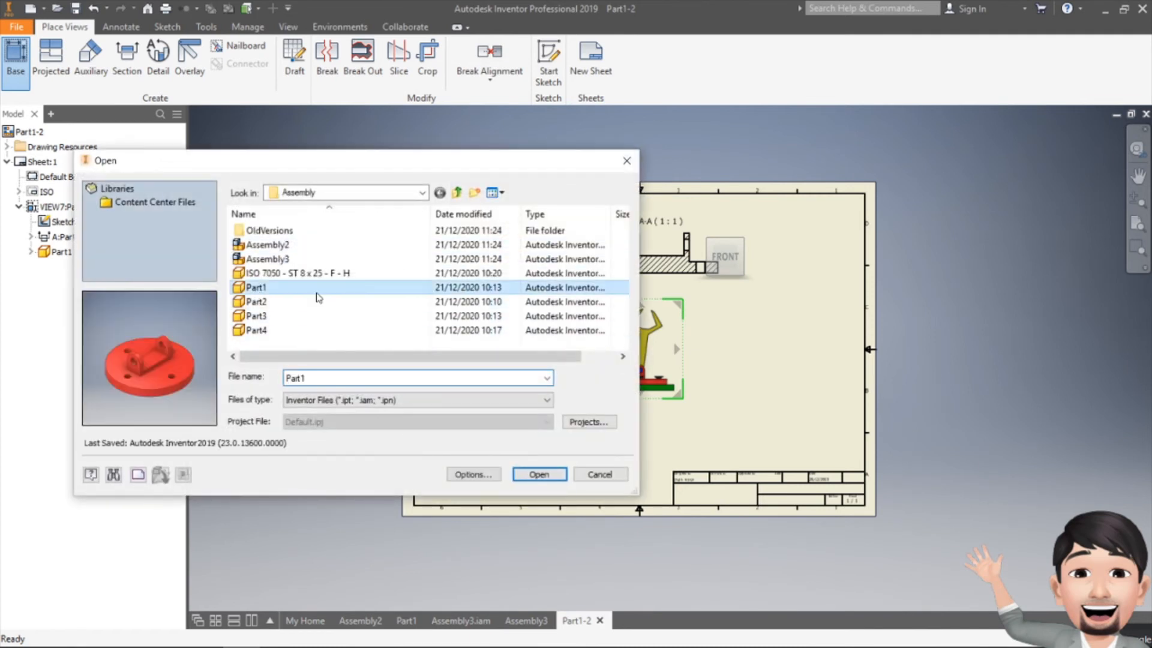
click(538, 473)
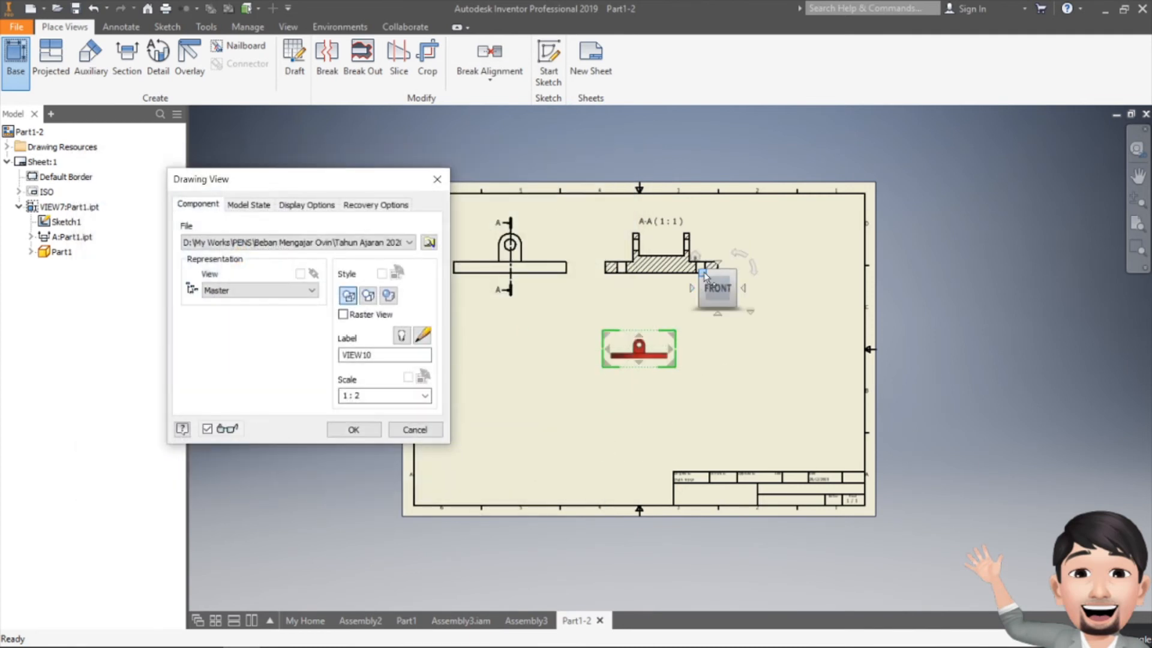
Create the Part1 base view as a shaded isometric at 1:1 and position it below the front view.
click(733, 272)
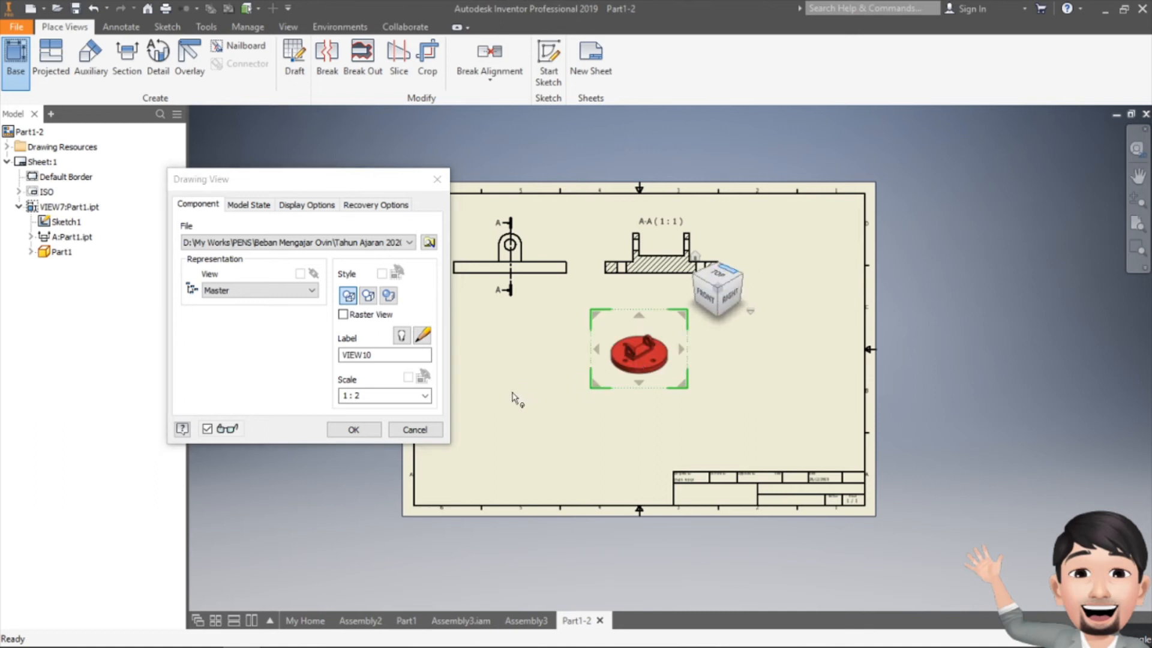
click(425, 396)
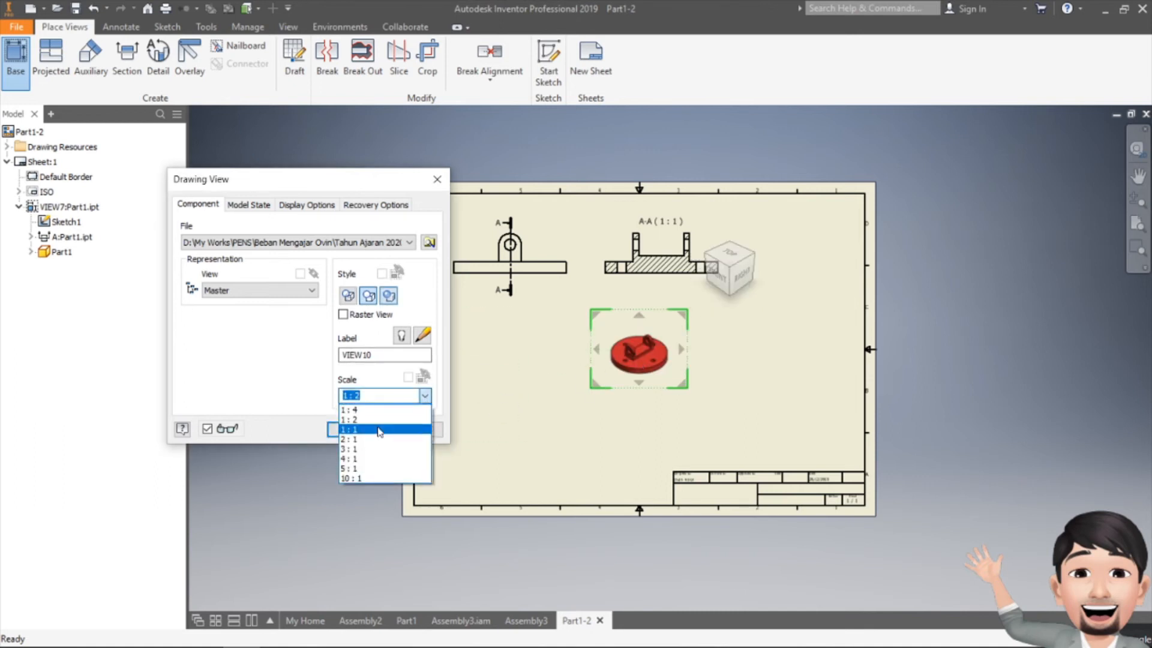
click(381, 430)
click(372, 427)
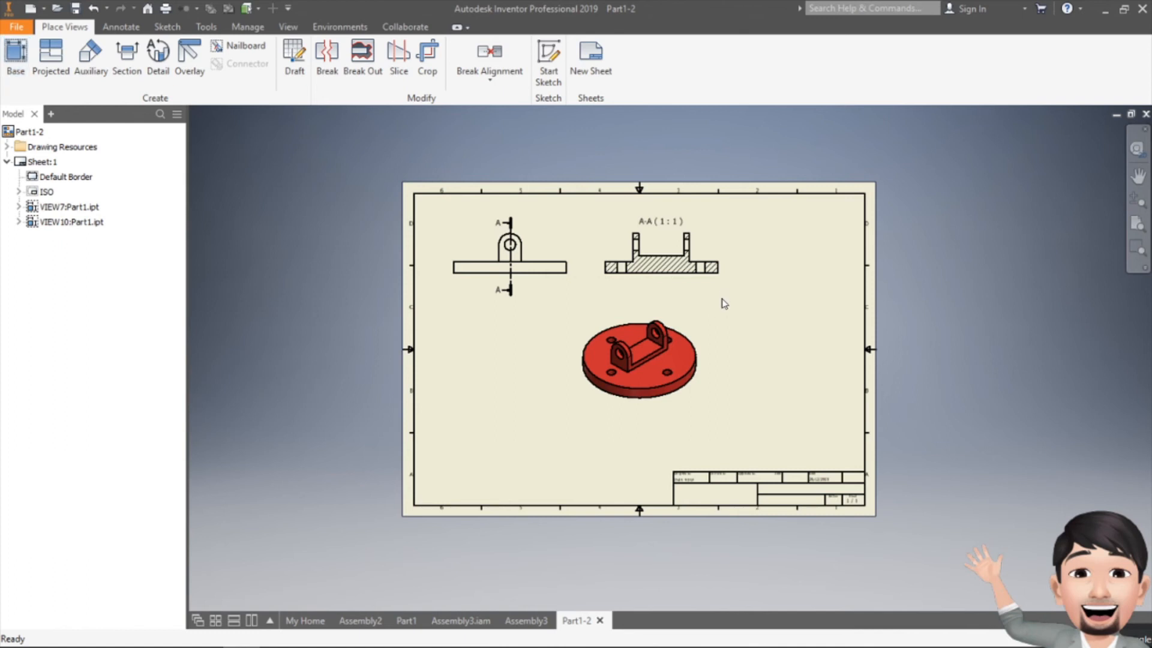
drag(704, 339, 582, 365)
scroll(527, 366, up, 5)
click(155, 54)
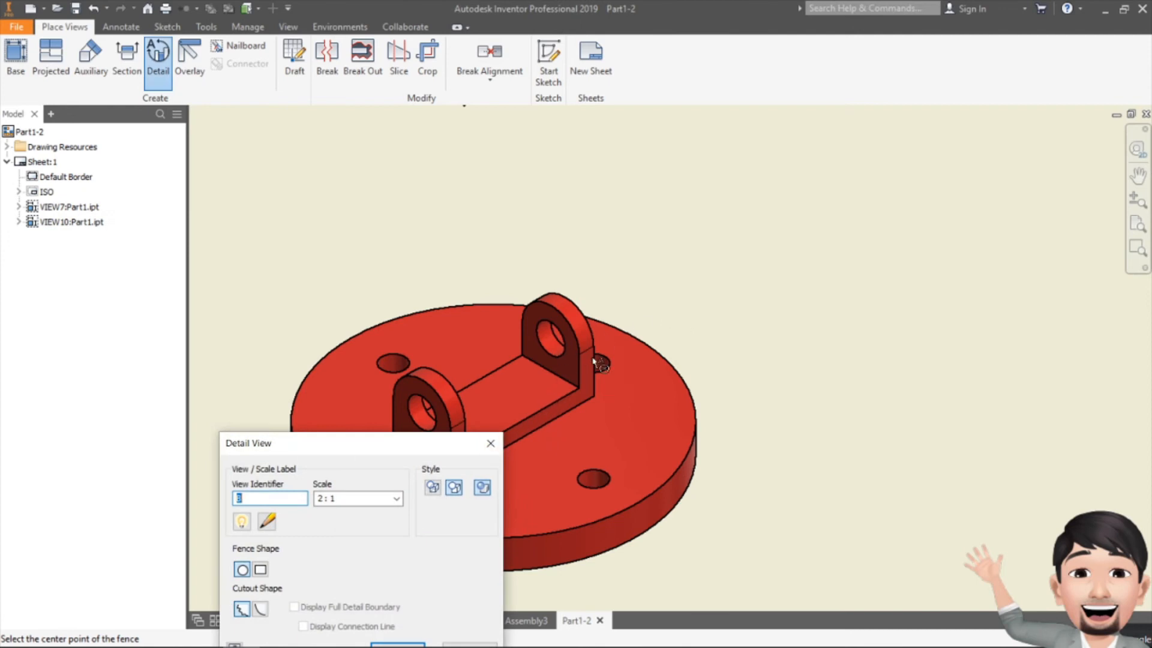
click(516, 263)
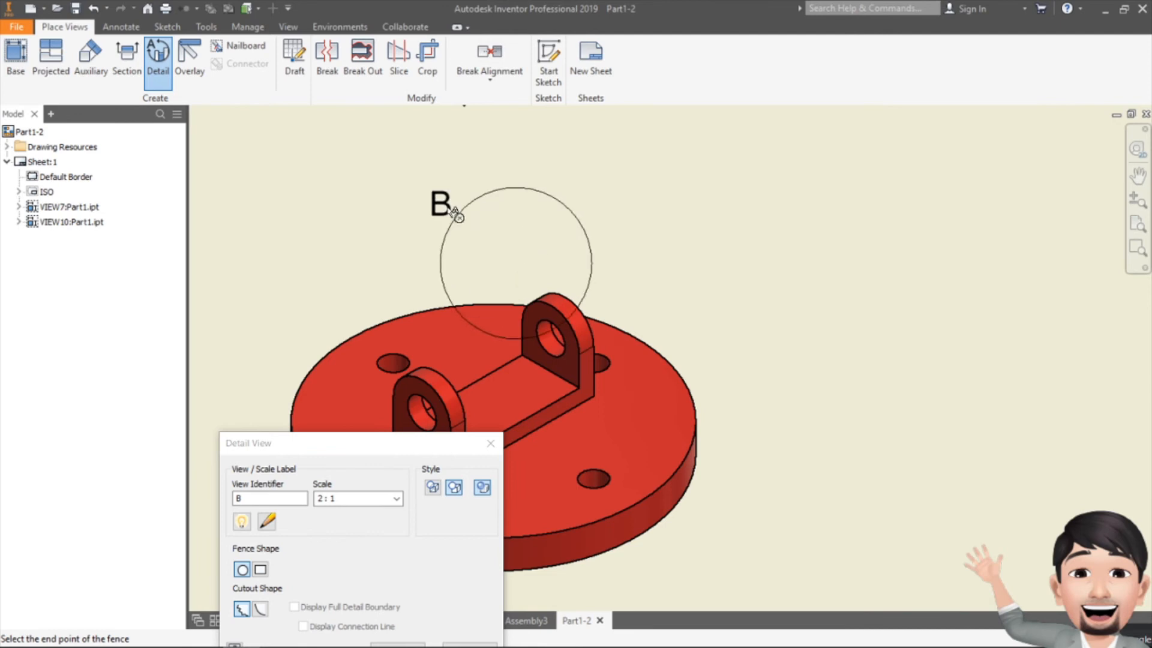
key(Escape)
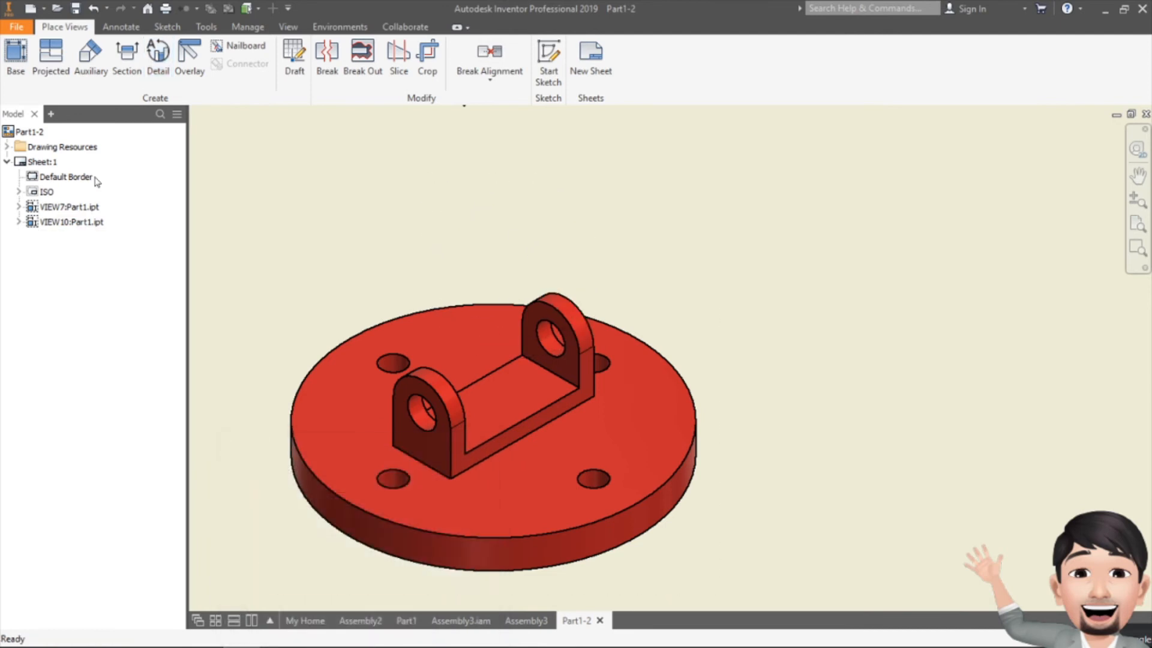
Create circular detail view B at 2:1 around the isometric view's rear lug, placed to the right of that view.
click(158, 65)
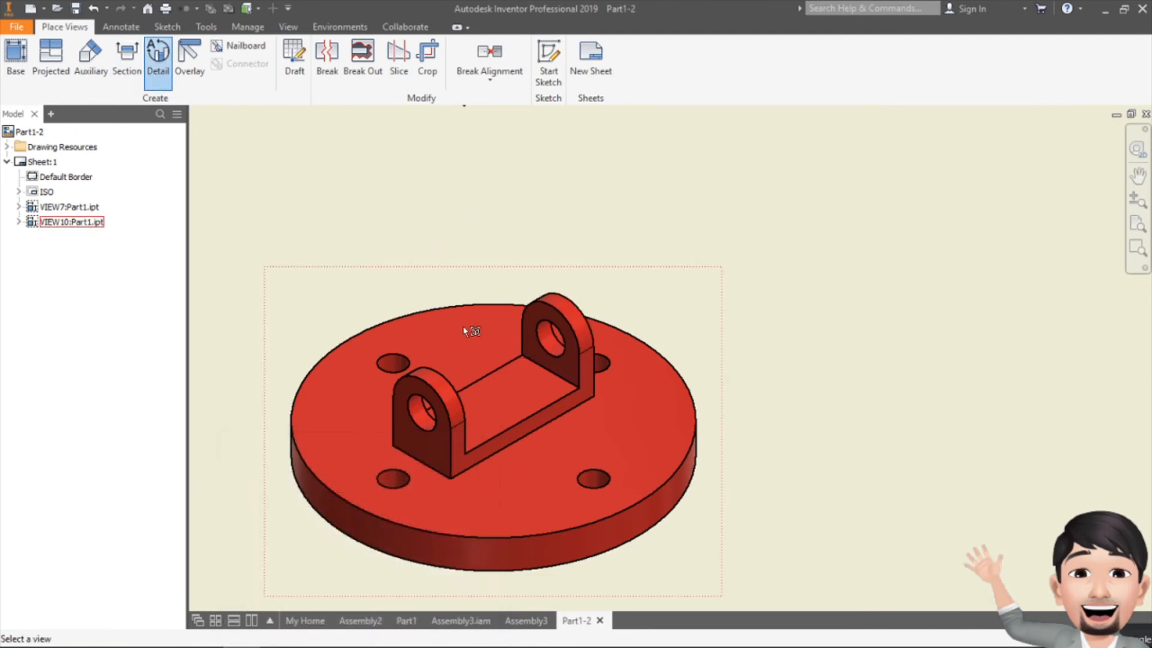
click(633, 275)
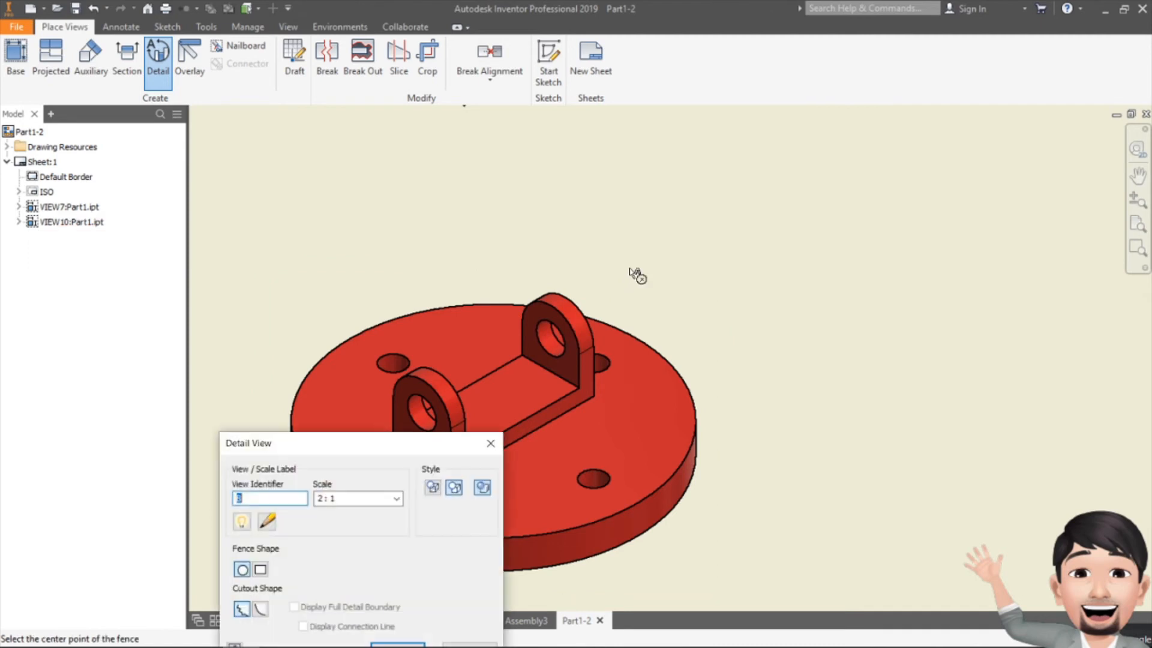
click(557, 334)
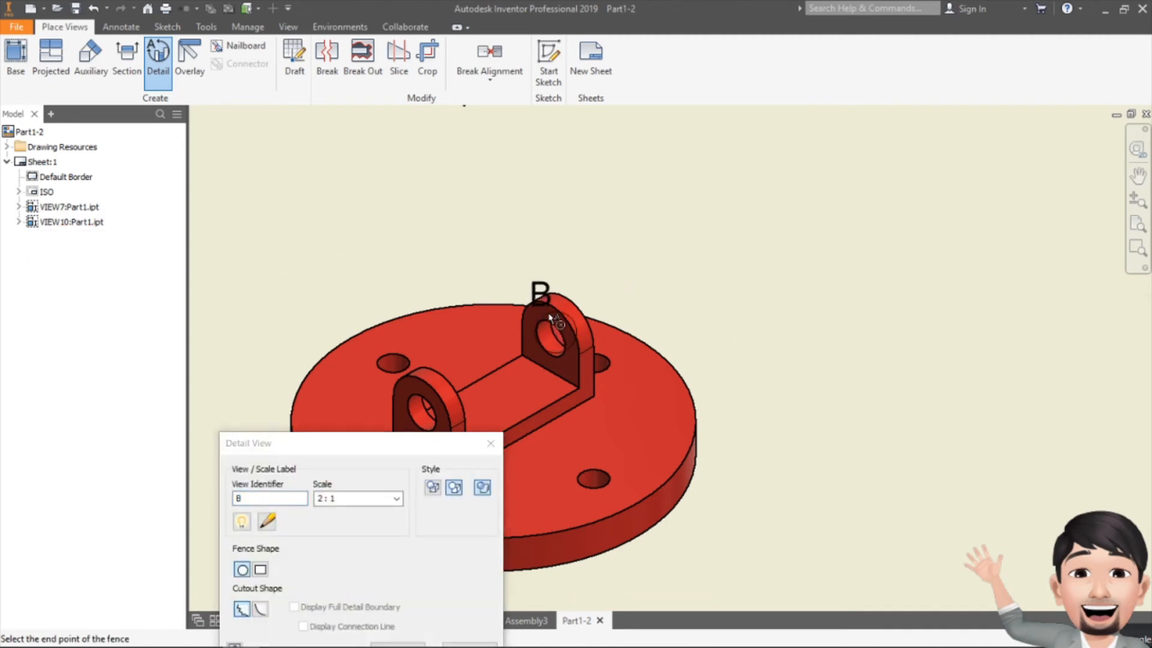
click(530, 276)
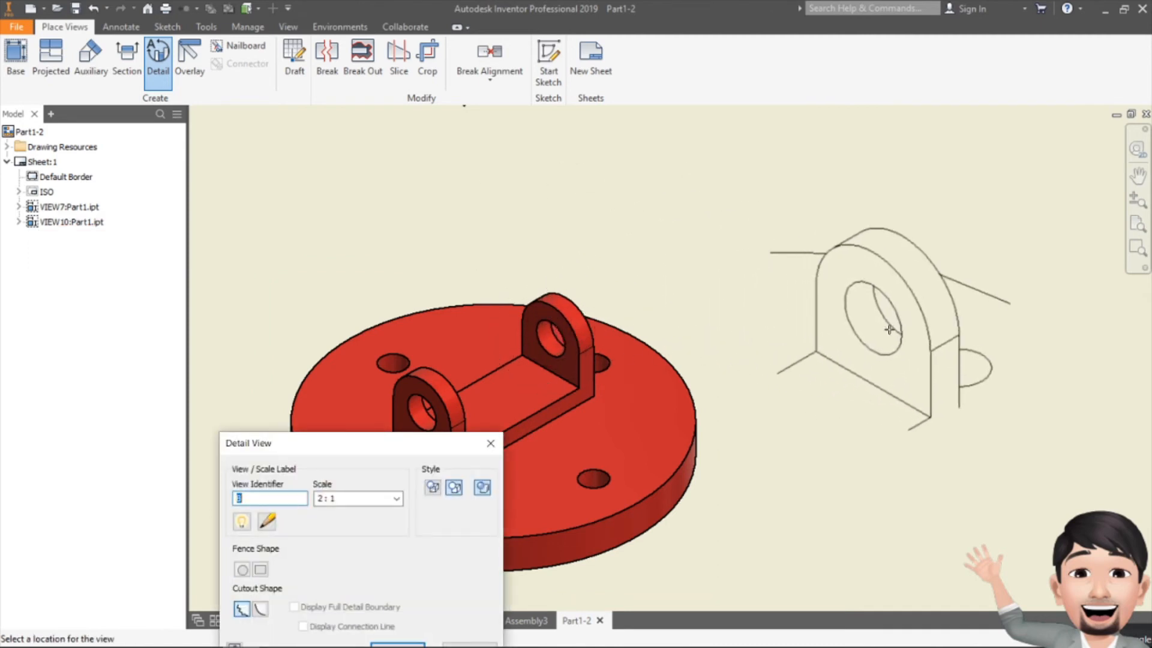
click(862, 330)
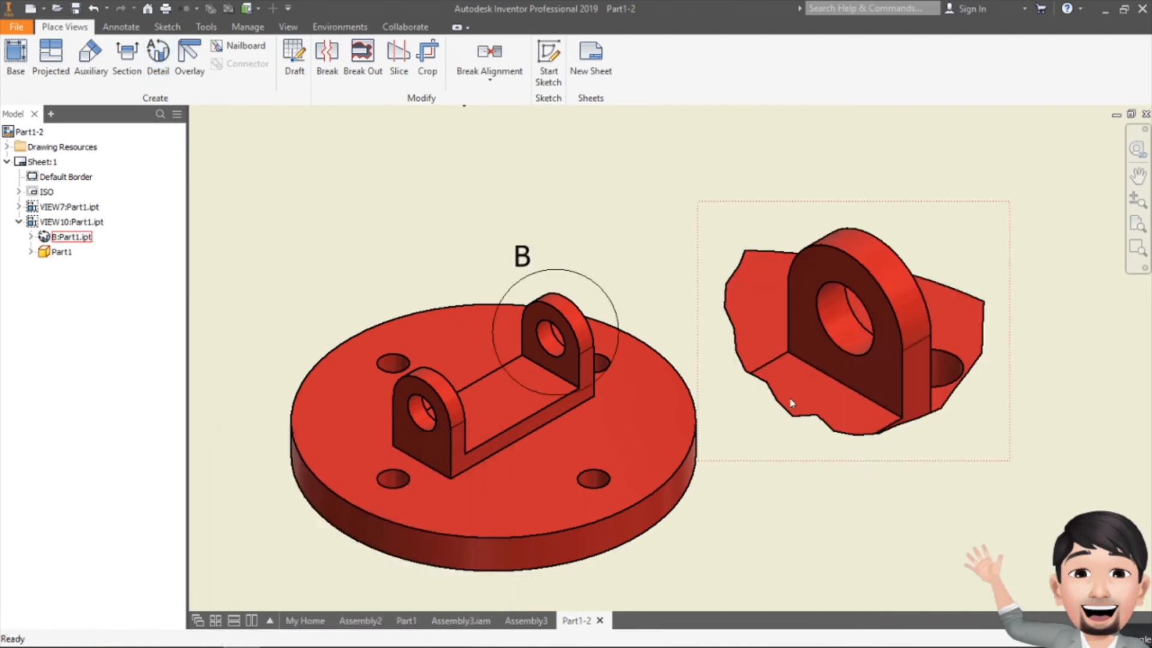
scroll(732, 330, down, 2)
scroll(733, 332, up, 4)
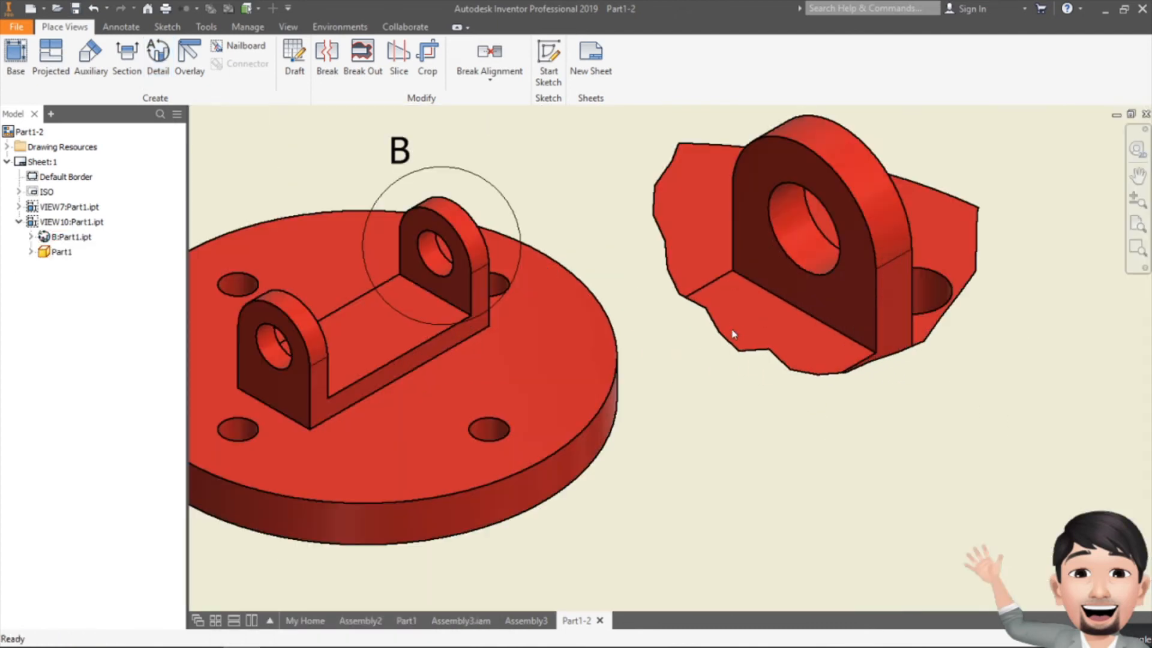
middle_drag(732, 334, 745, 377)
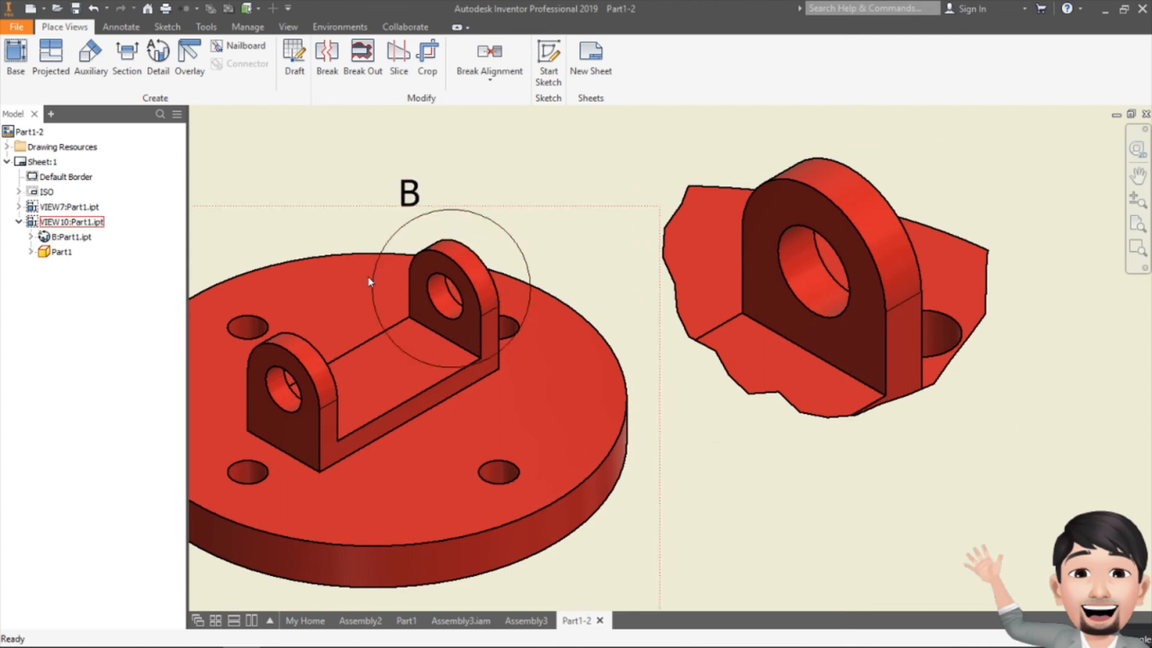
click(396, 332)
click(800, 310)
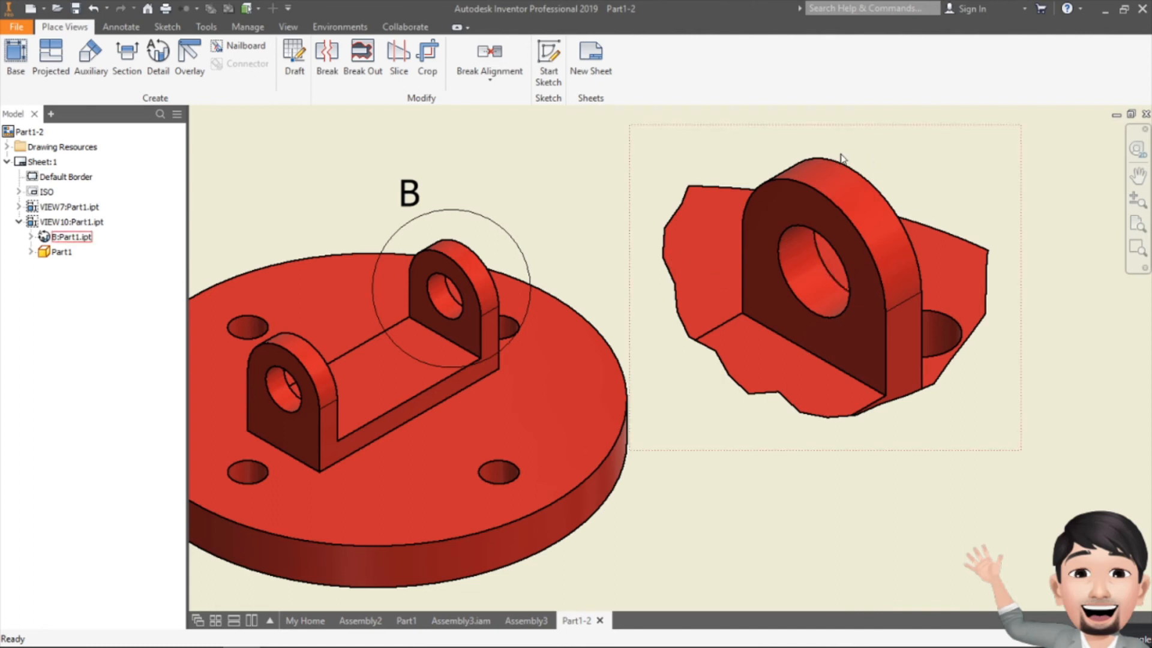
Set detail view B's scale to 4:1 and move the view further right, clear of the isometric view.
double_click(880, 134)
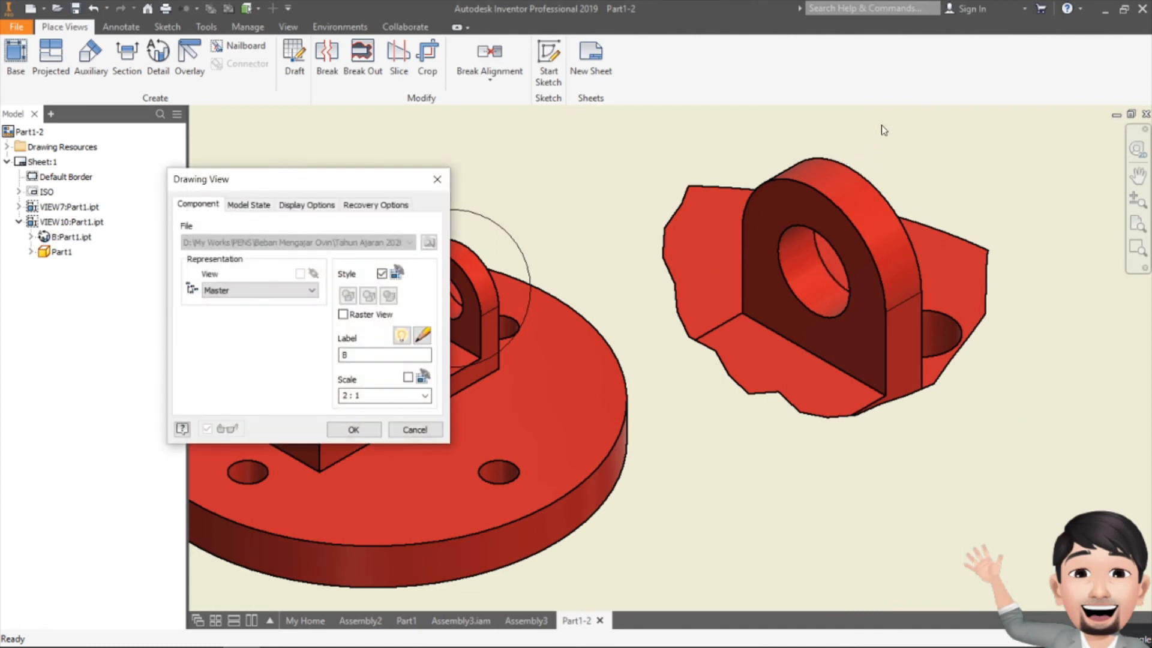
click(424, 395)
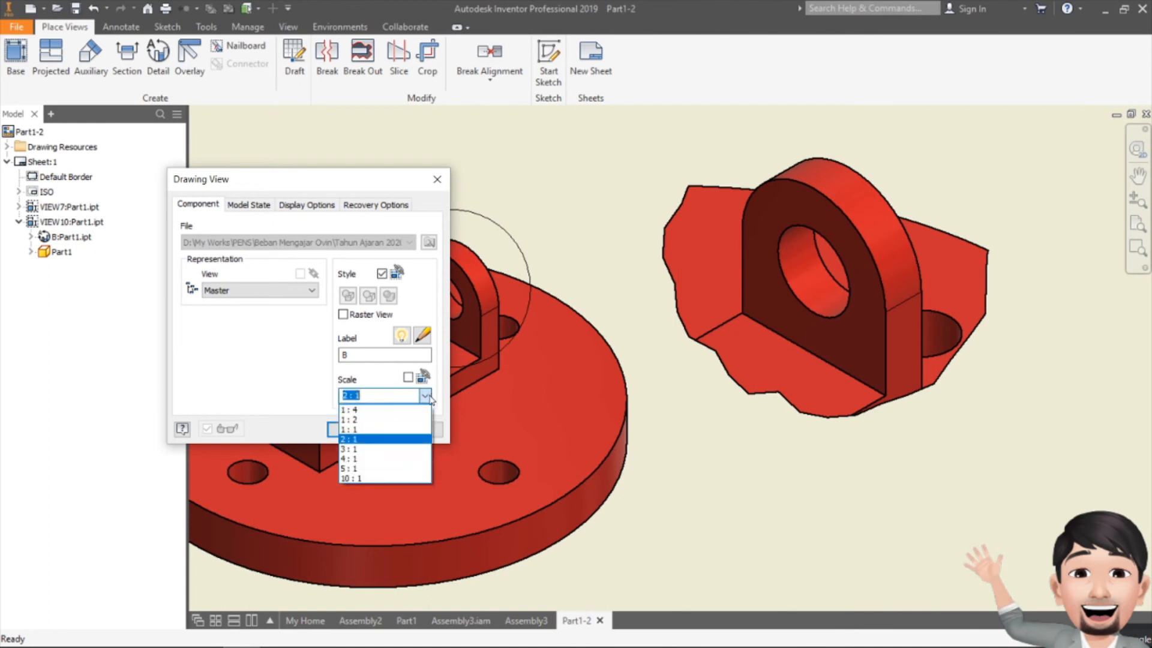
click(364, 458)
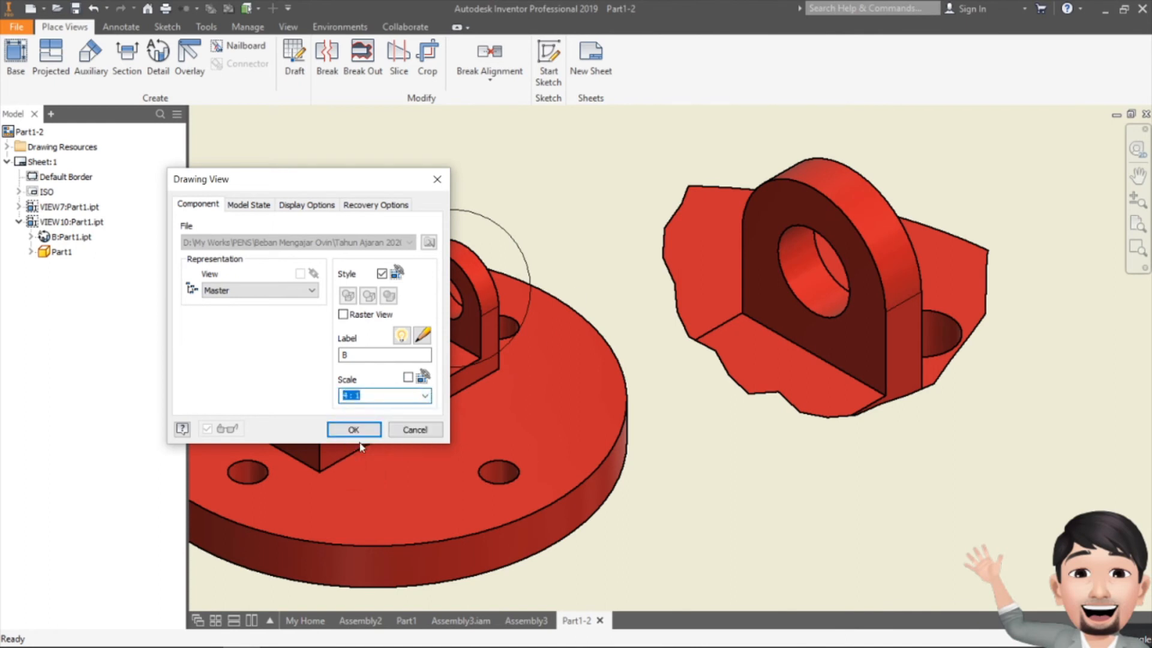
click(378, 428)
scroll(490, 371, down, 2)
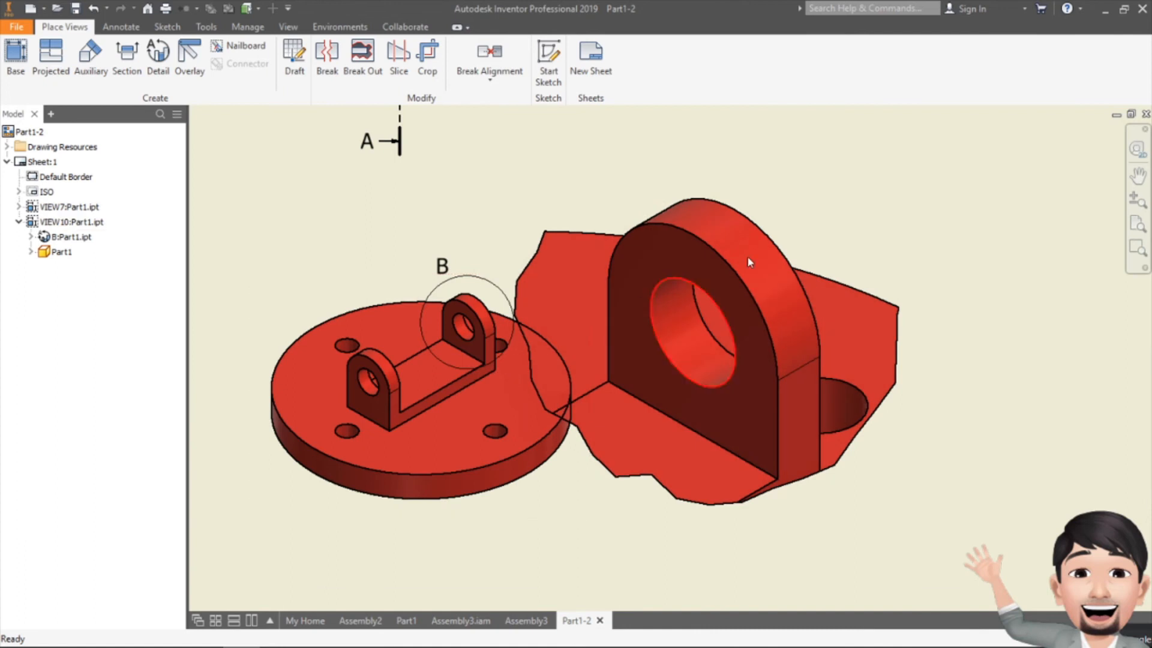
drag(818, 194, 954, 148)
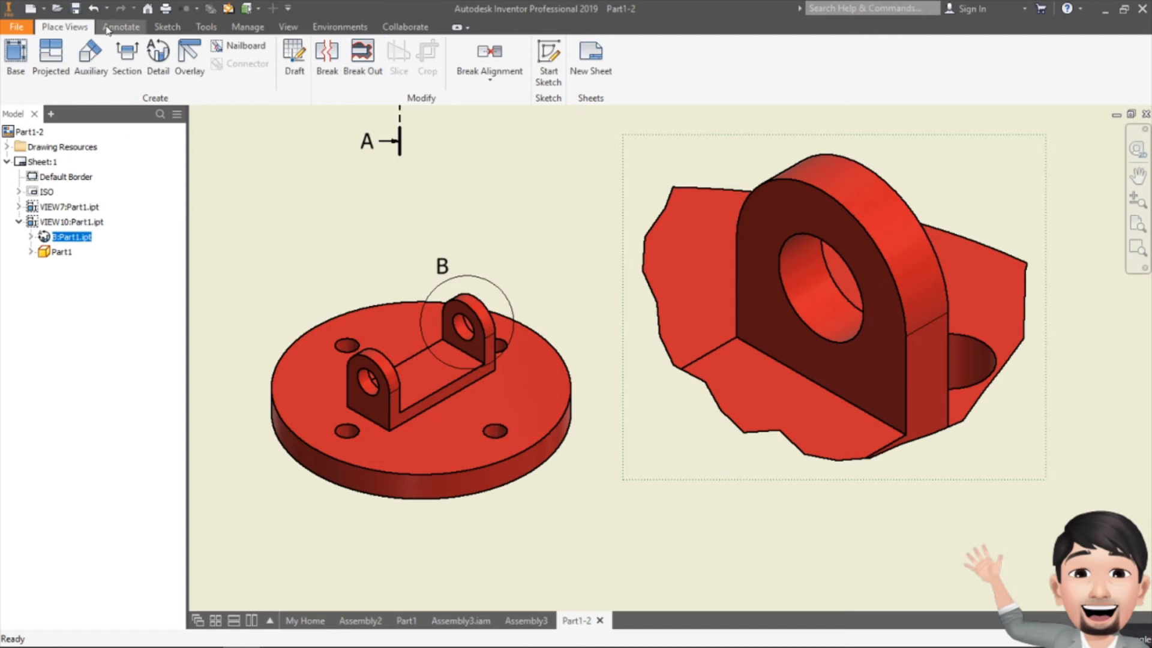
Delete section view A-A together with its cutting line on the front view.
click(108, 30)
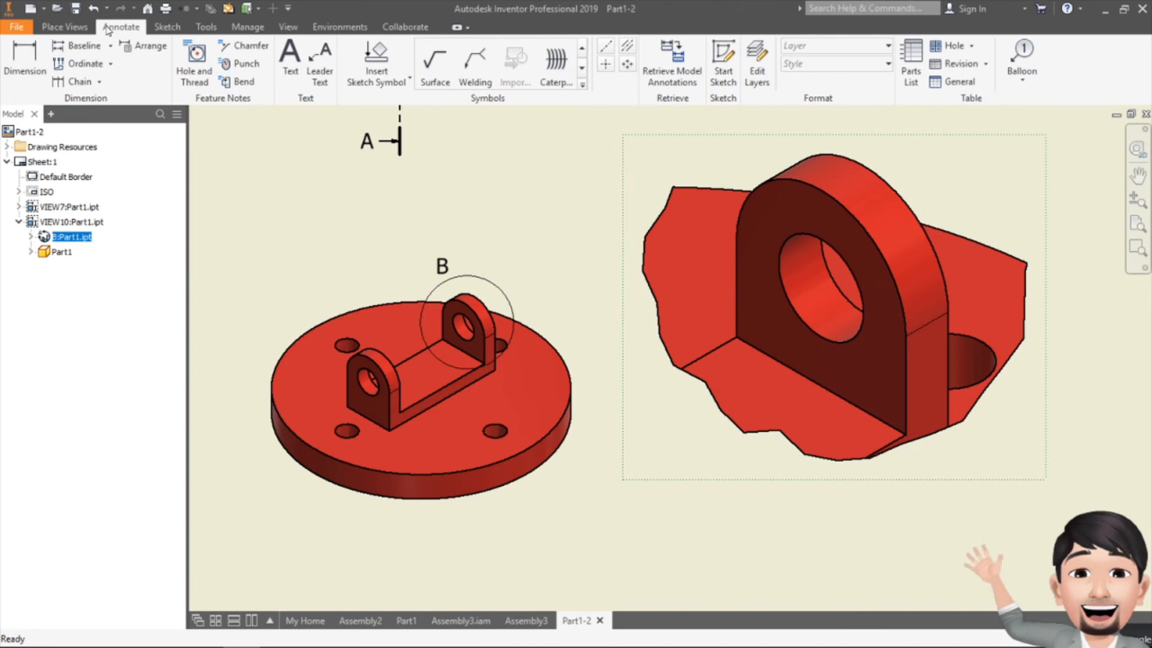
scroll(398, 244, down, 4)
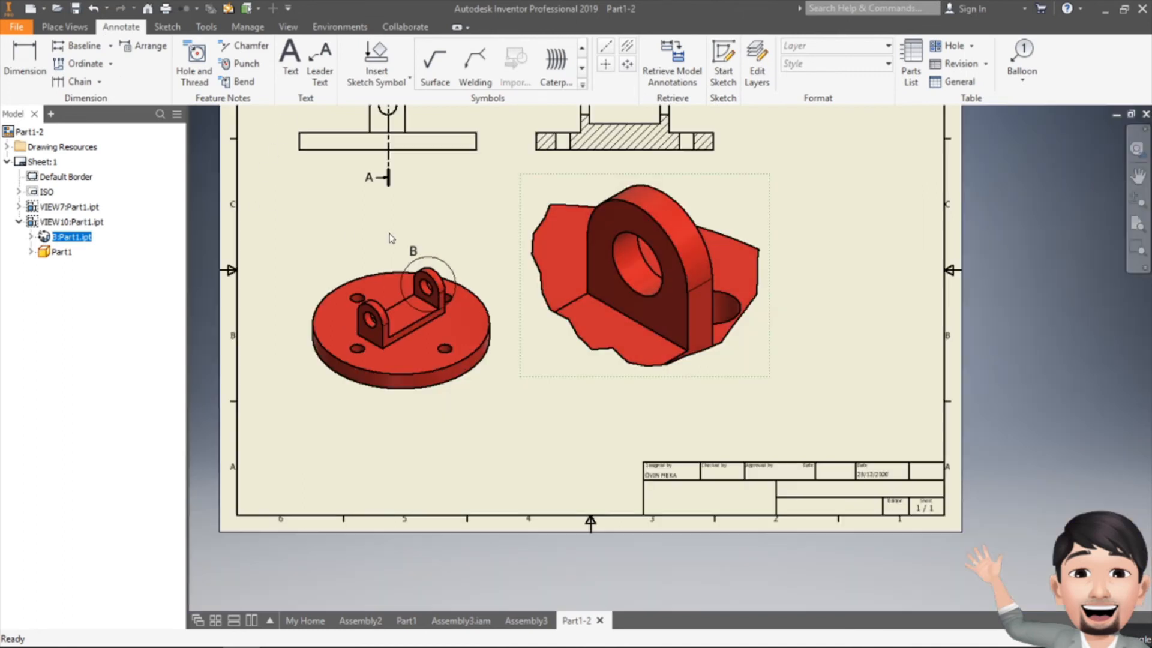
middle_drag(433, 386, 432, 393)
scroll(430, 331, up, 3)
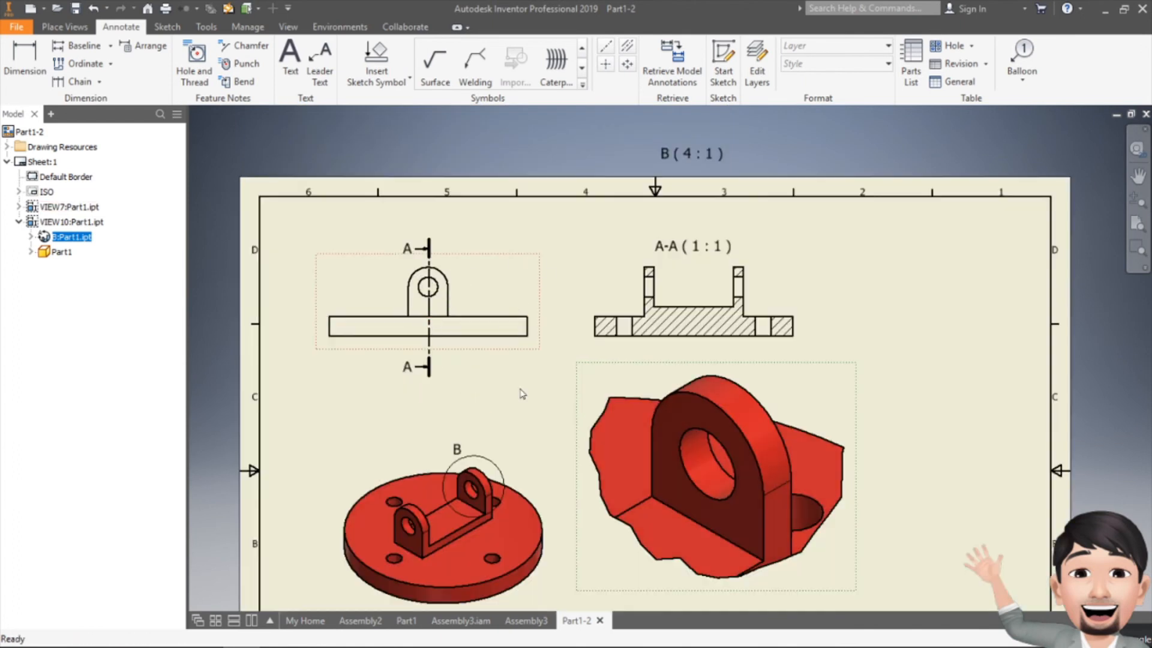
drag(429, 367, 430, 364)
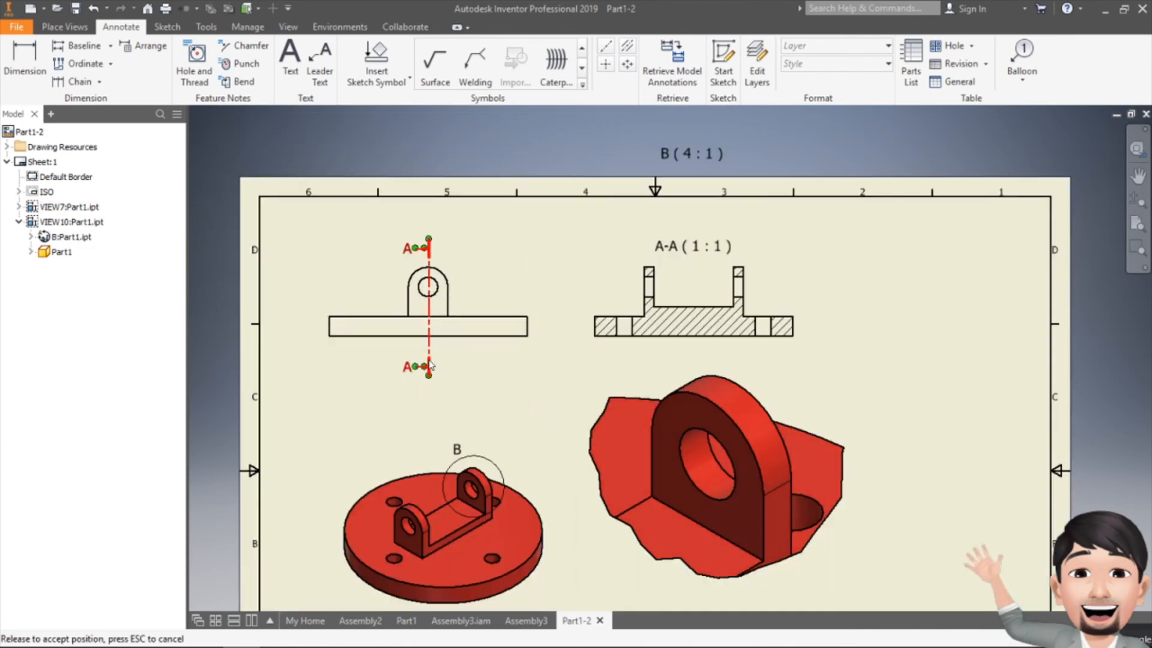
key(Delete)
click(560, 360)
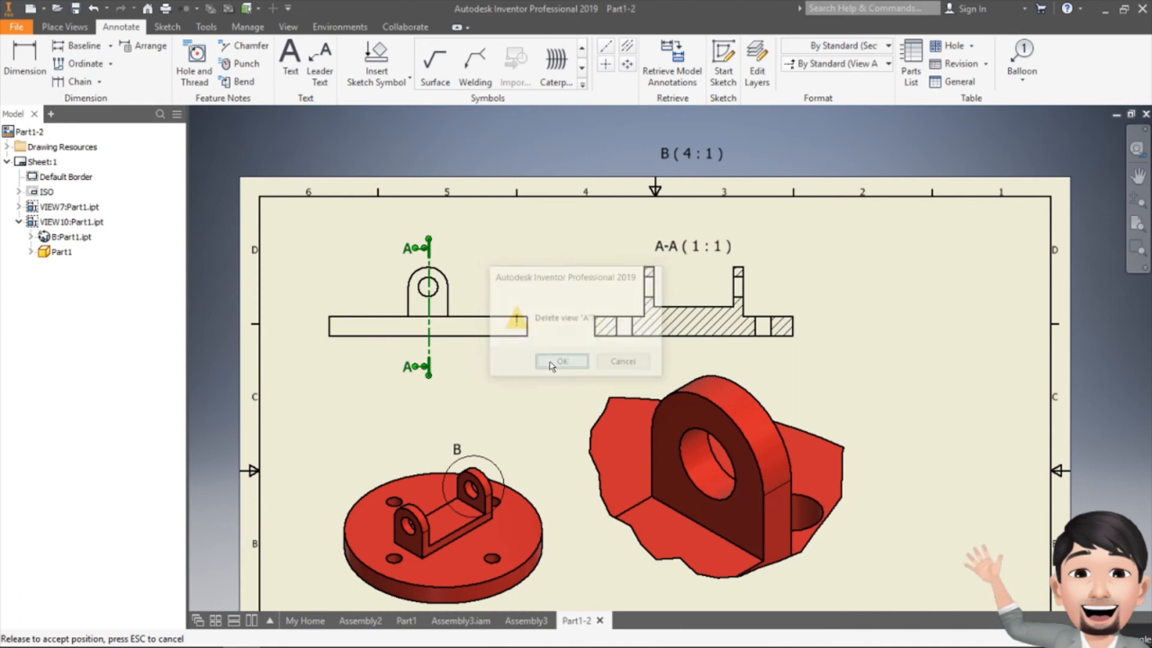
scroll(411, 294, up, 3)
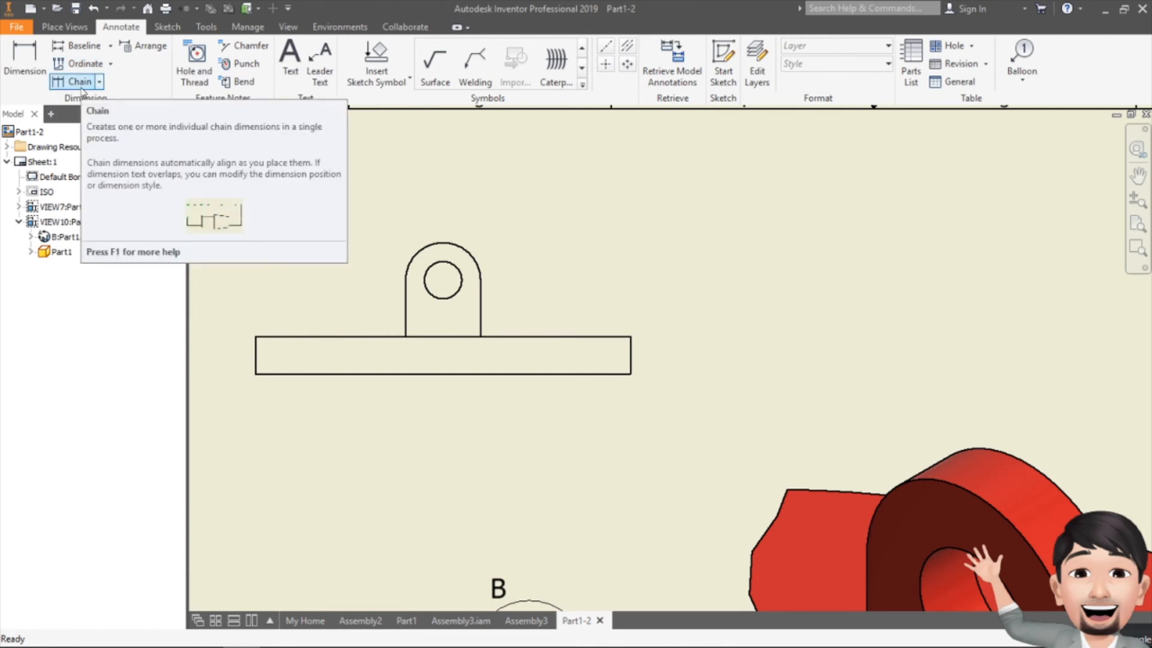
click(77, 46)
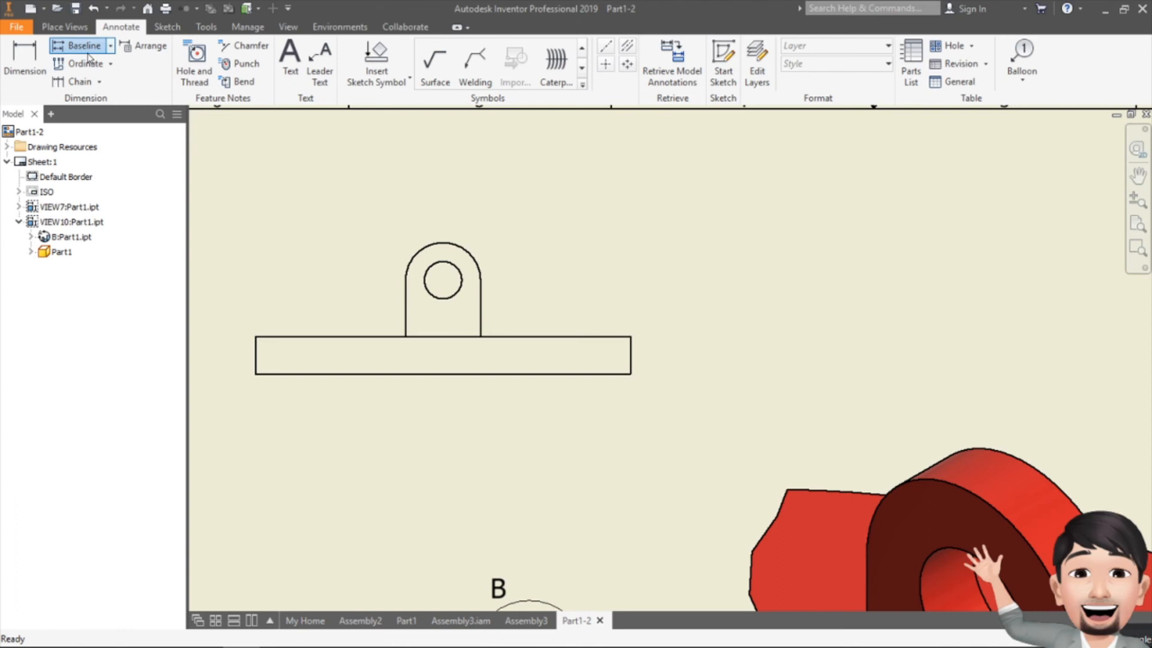
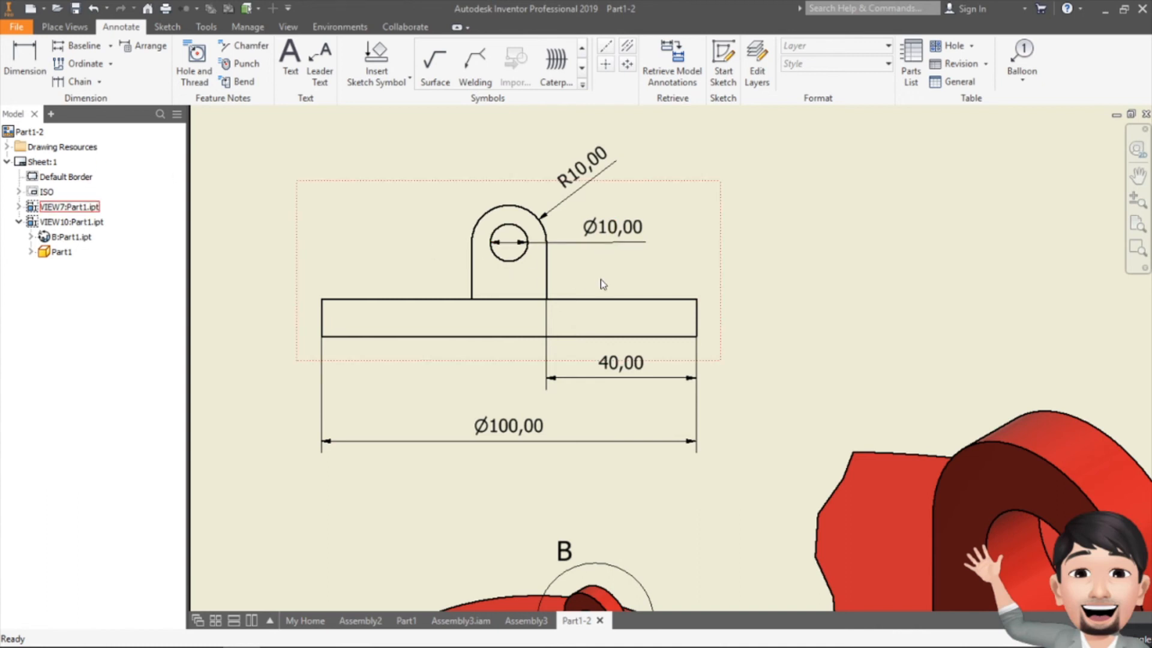
Add a Hole and Thread note to the isometric view's lower-right base plate hole, placed to the right of the plate.
scroll(603, 283, down, 2)
scroll(612, 546, up, 3)
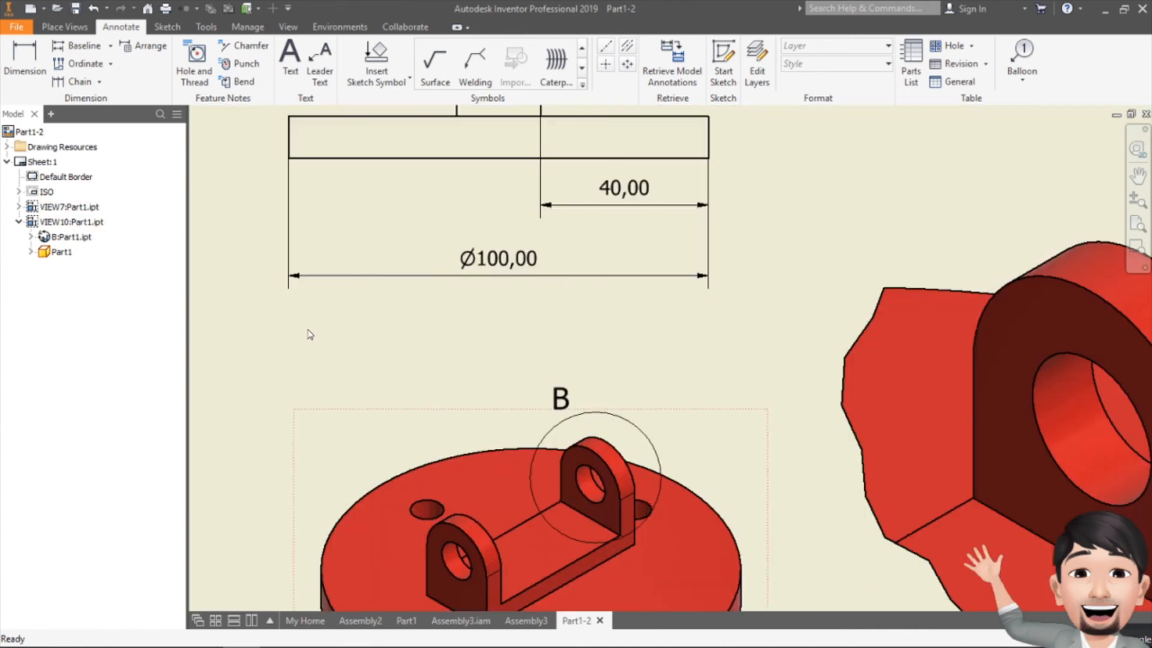
click(198, 60)
middle_drag(623, 436, 629, 354)
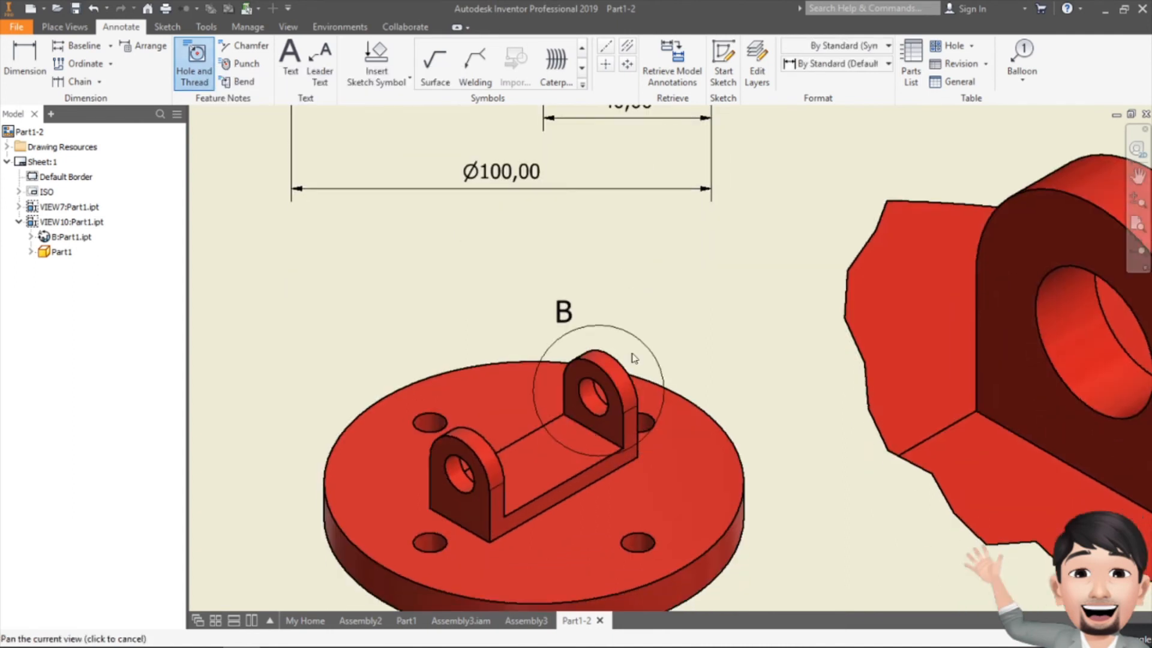
click(637, 540)
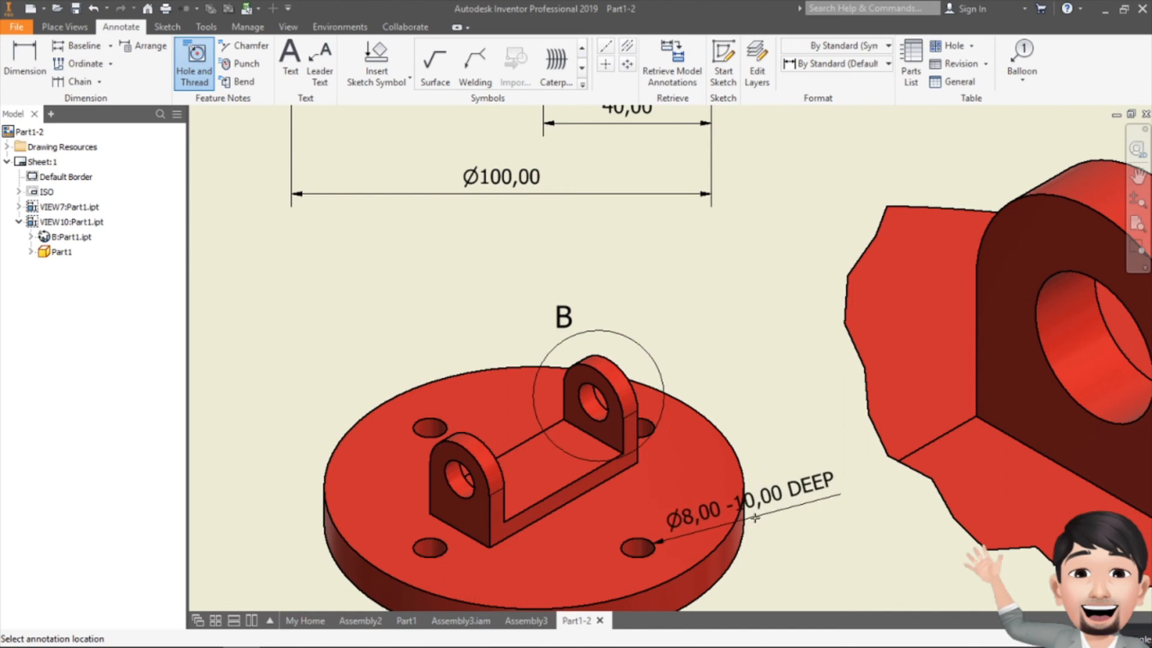
click(840, 529)
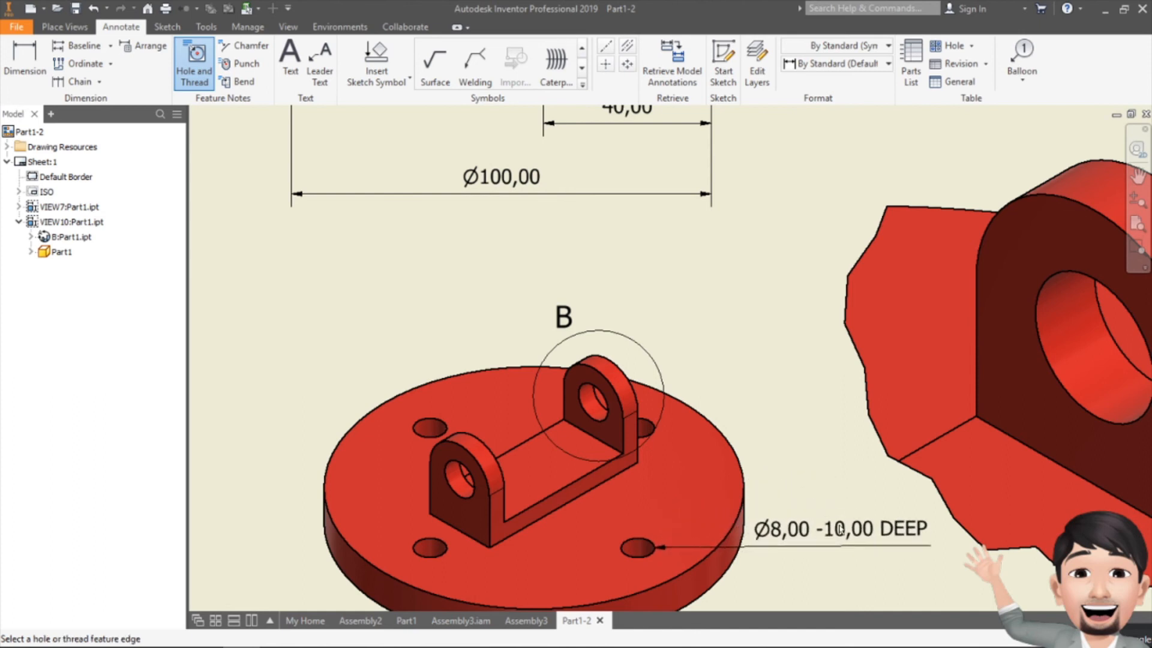
middle_drag(798, 441, 754, 463)
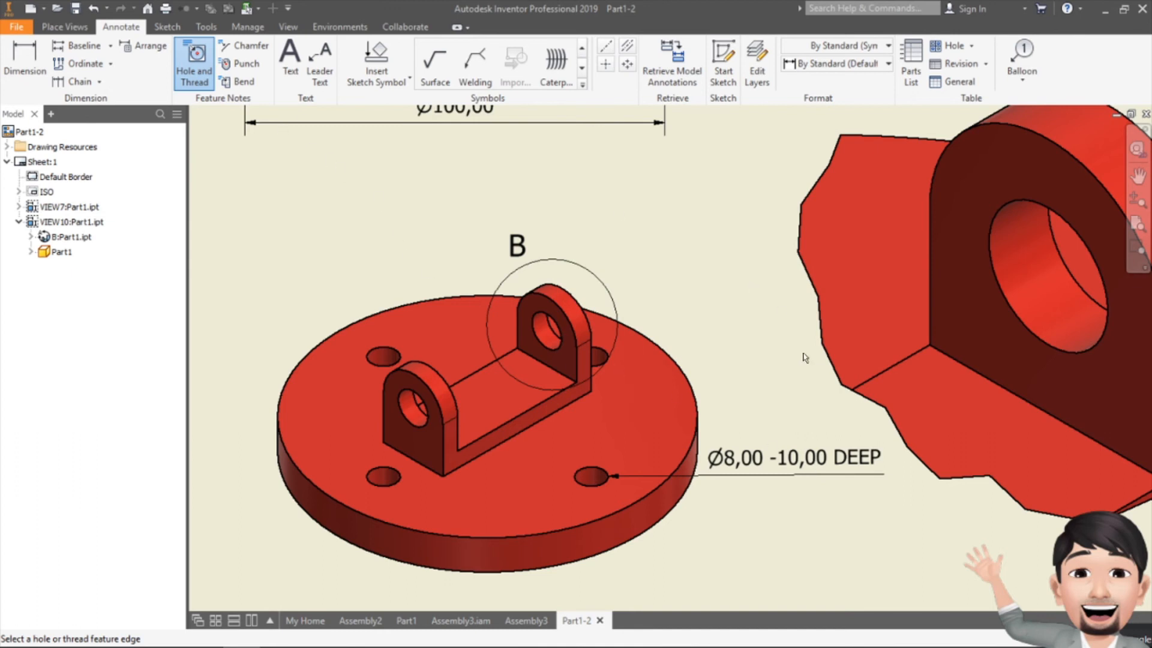
click(24, 60)
click(383, 477)
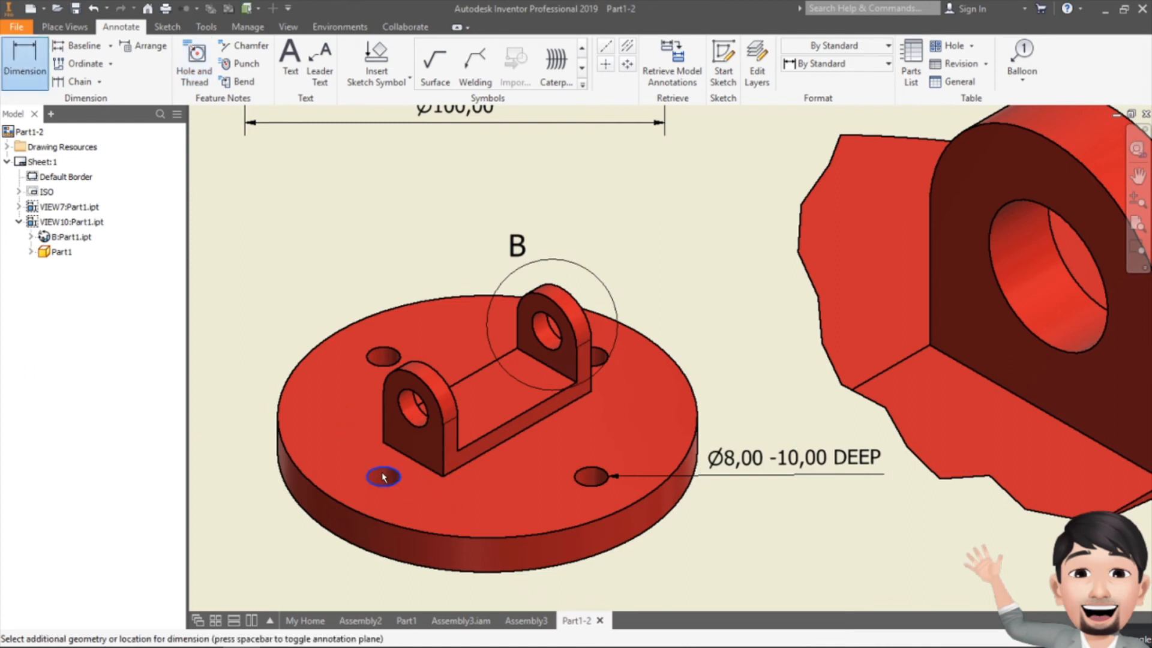
key(Escape)
Add a Hole and Thread note to the lug hole in the front view, placed at a slant to the right below its diameter dimension.
scroll(363, 307, up, 3)
middle_drag(386, 271, 391, 400)
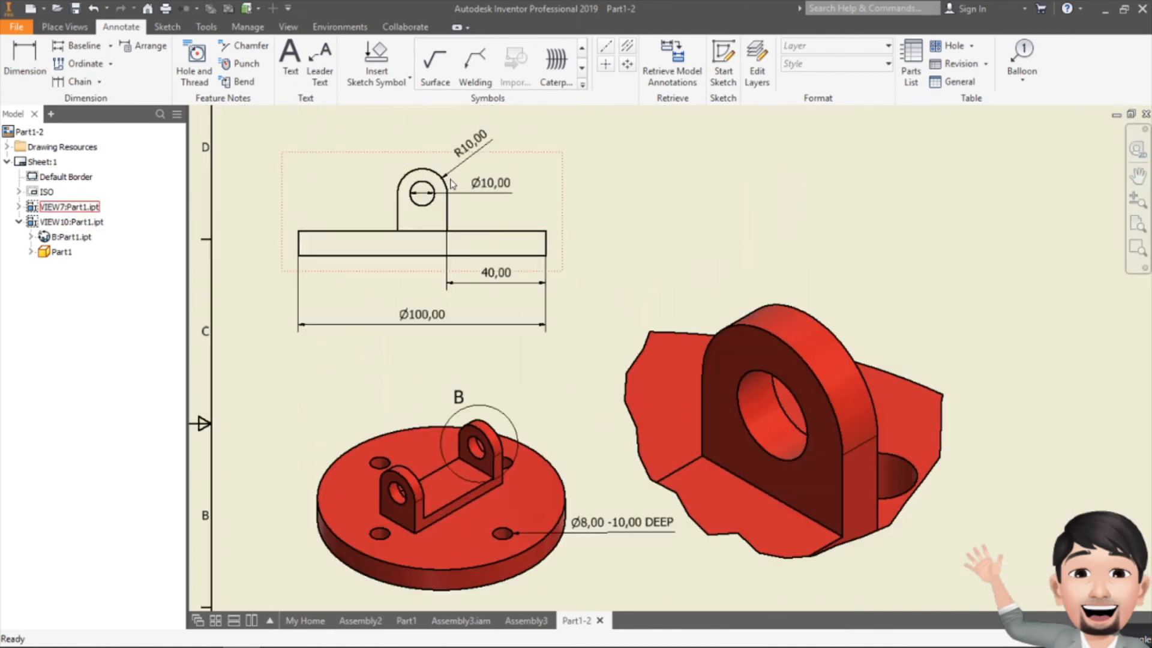
scroll(465, 160, down, 3)
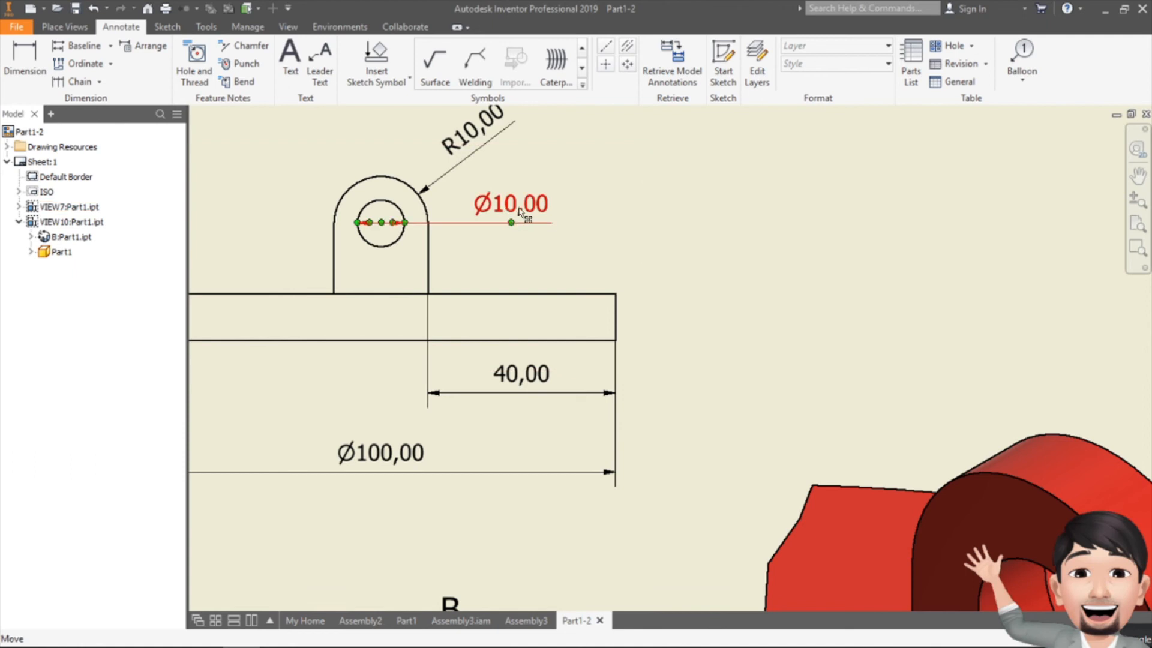
click(194, 60)
click(384, 246)
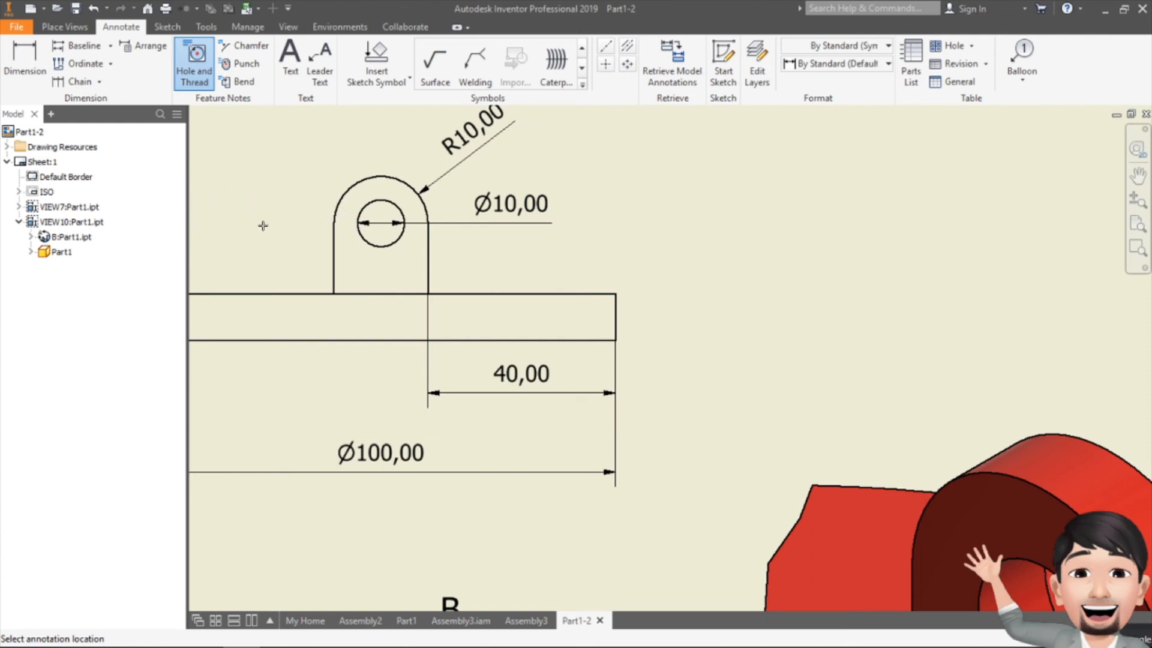
key(Escape)
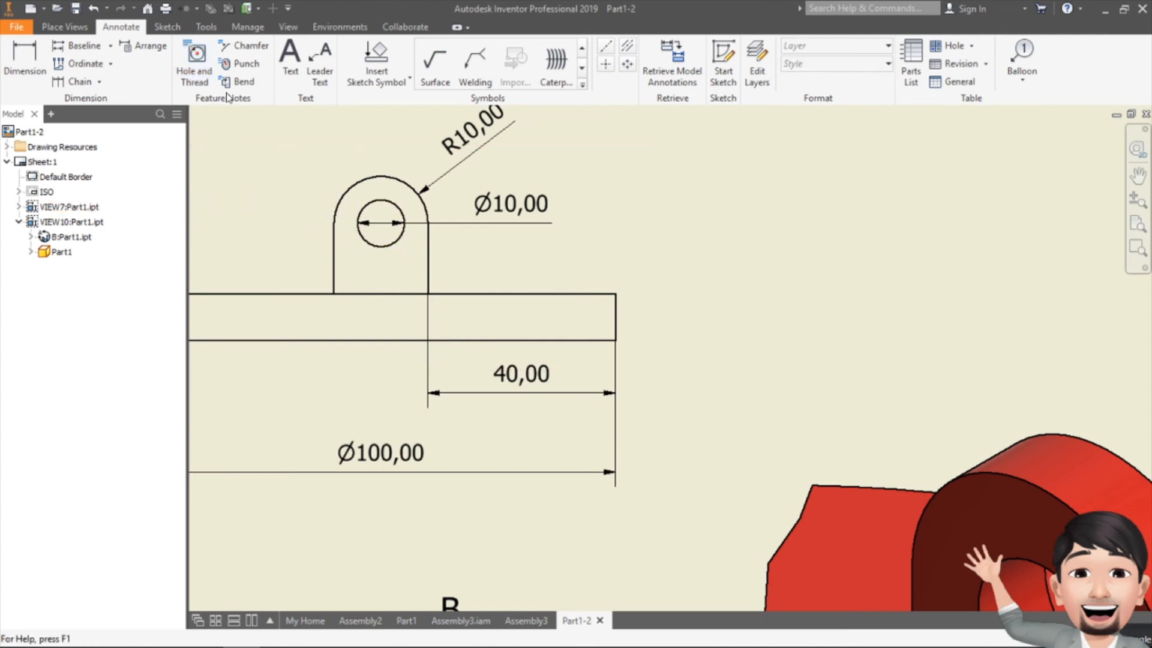
click(194, 60)
click(378, 253)
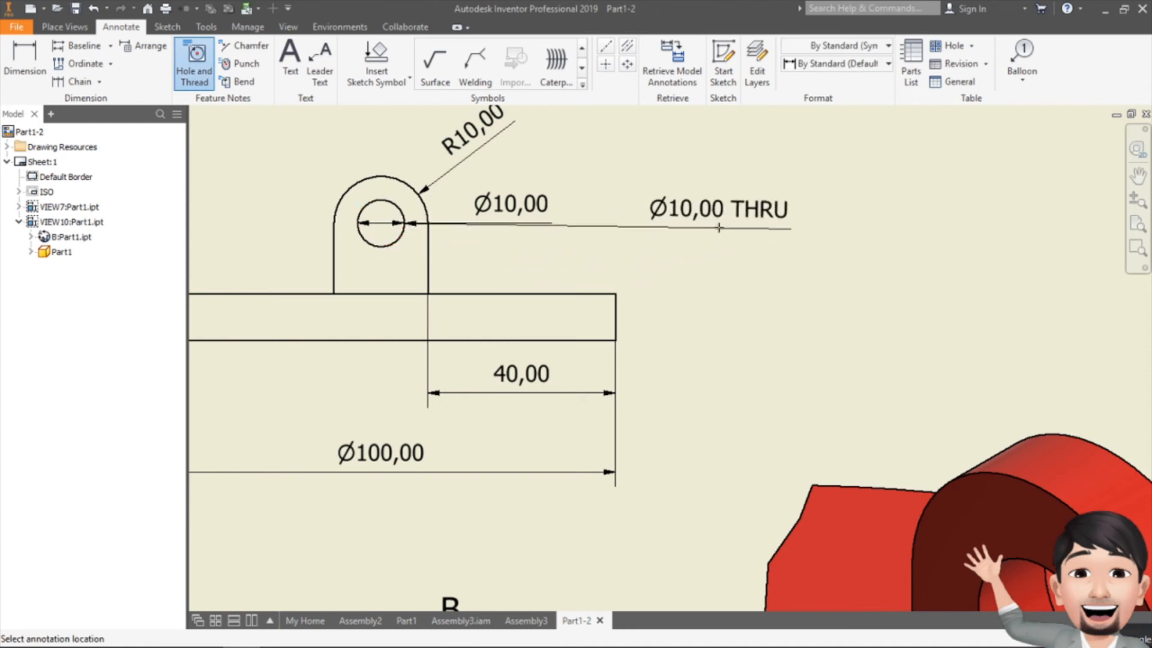
click(646, 269)
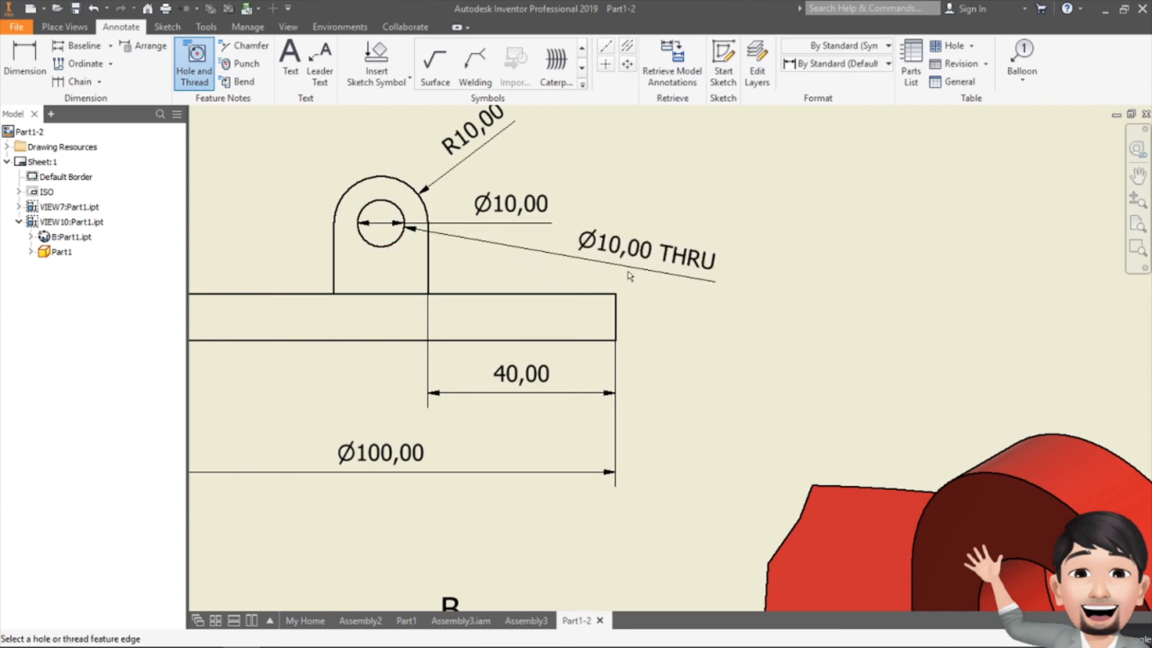
key(Escape)
click(678, 253)
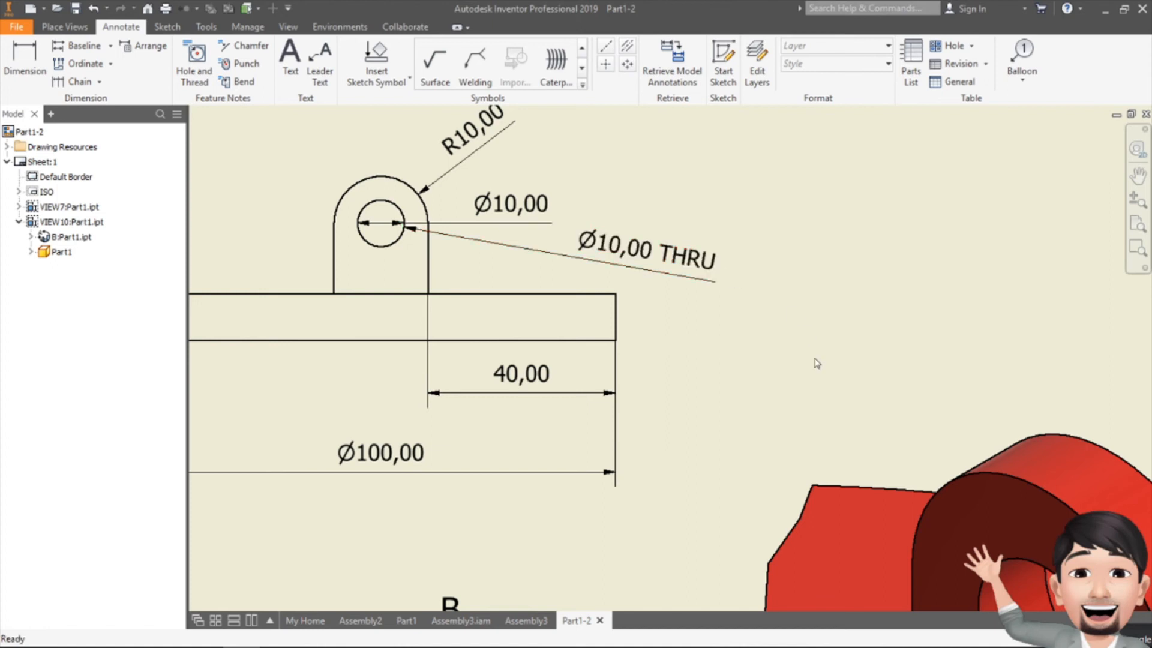
scroll(821, 352, down, 5)
scroll(700, 476, up, 5)
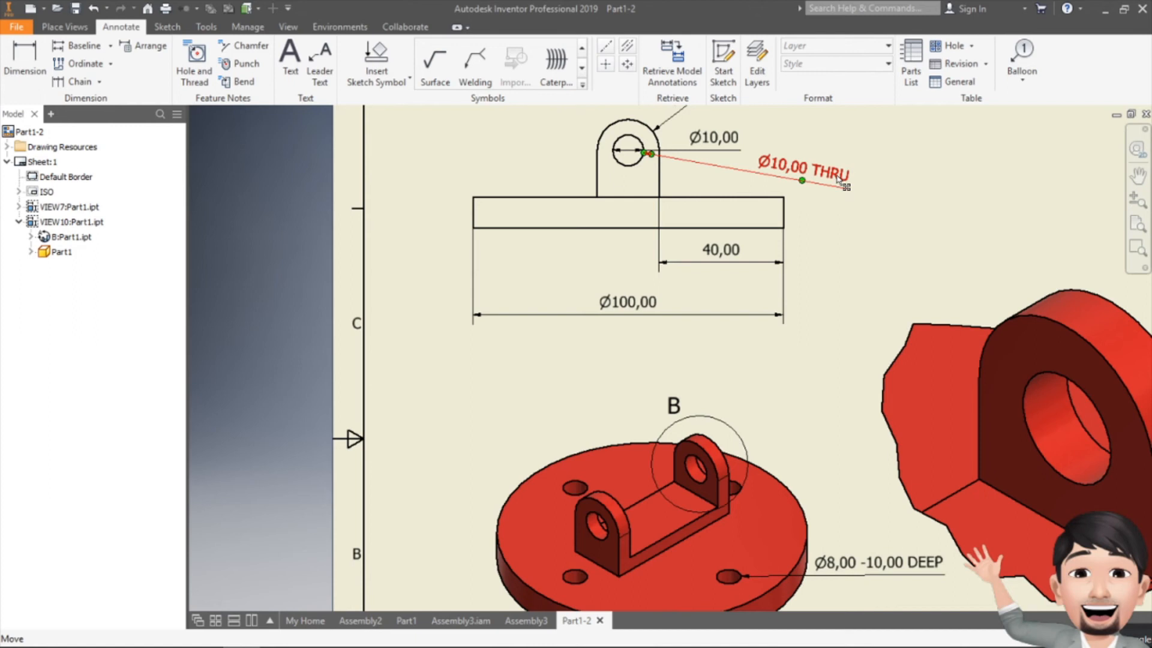
middle_drag(817, 384, 804, 291)
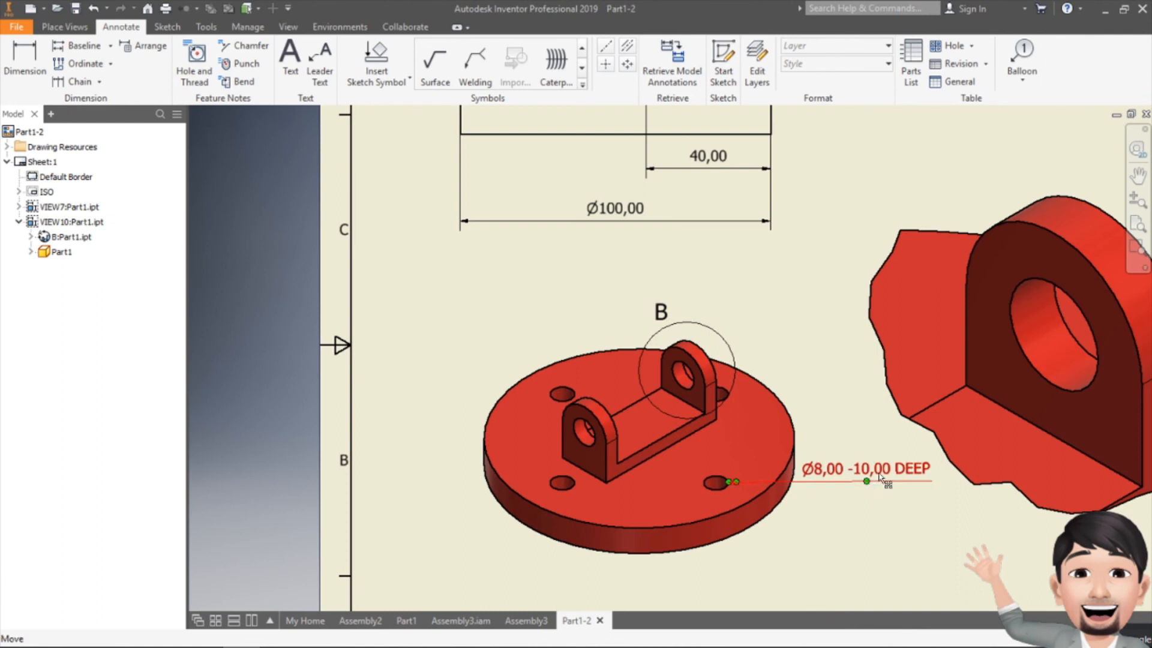
scroll(880, 477, down, 3)
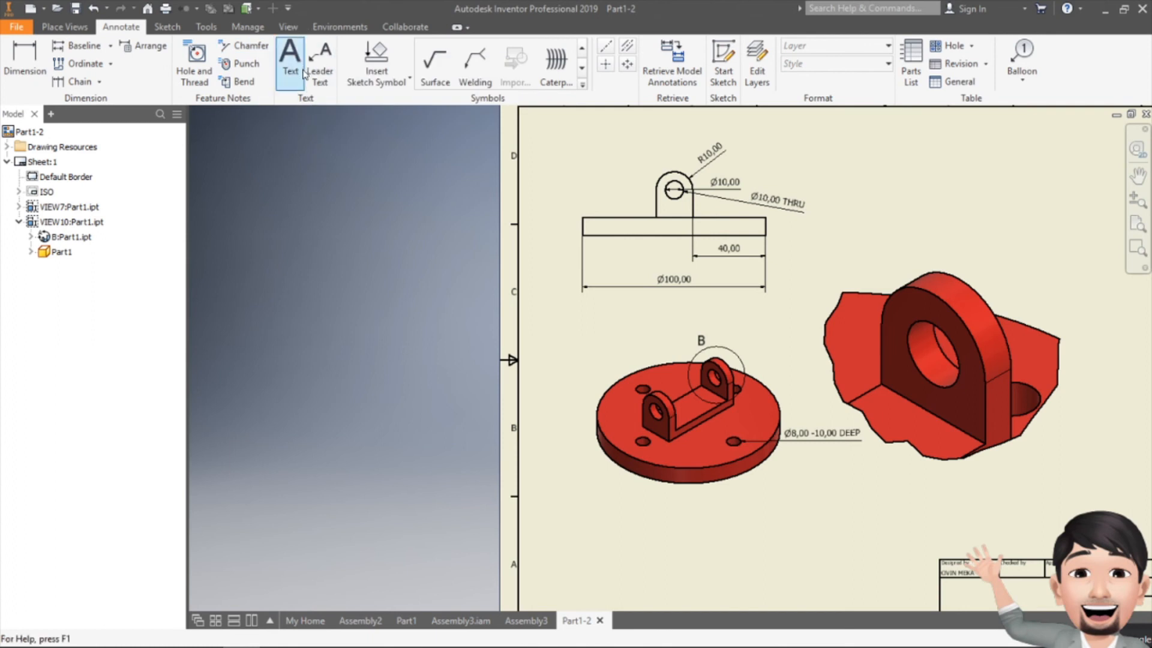
Add leader text "coba" pointing to the curved top edge of the lug in detail view B, with a horizontal shoulder to the upper right.
middle_drag(529, 269, 259, 404)
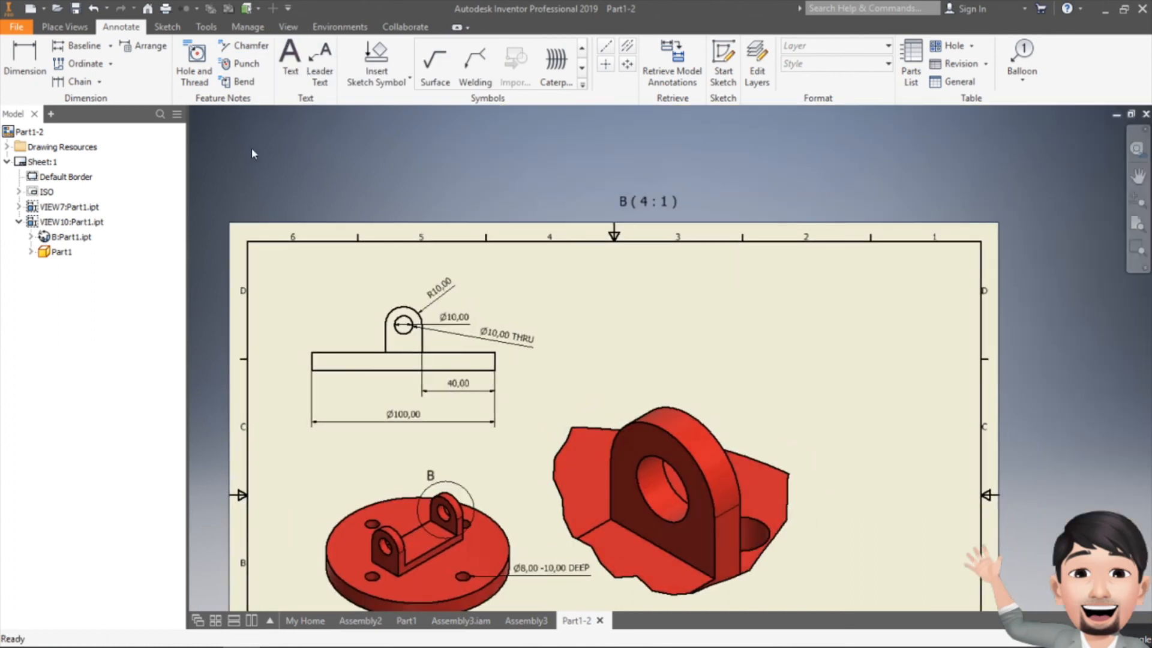
click(321, 87)
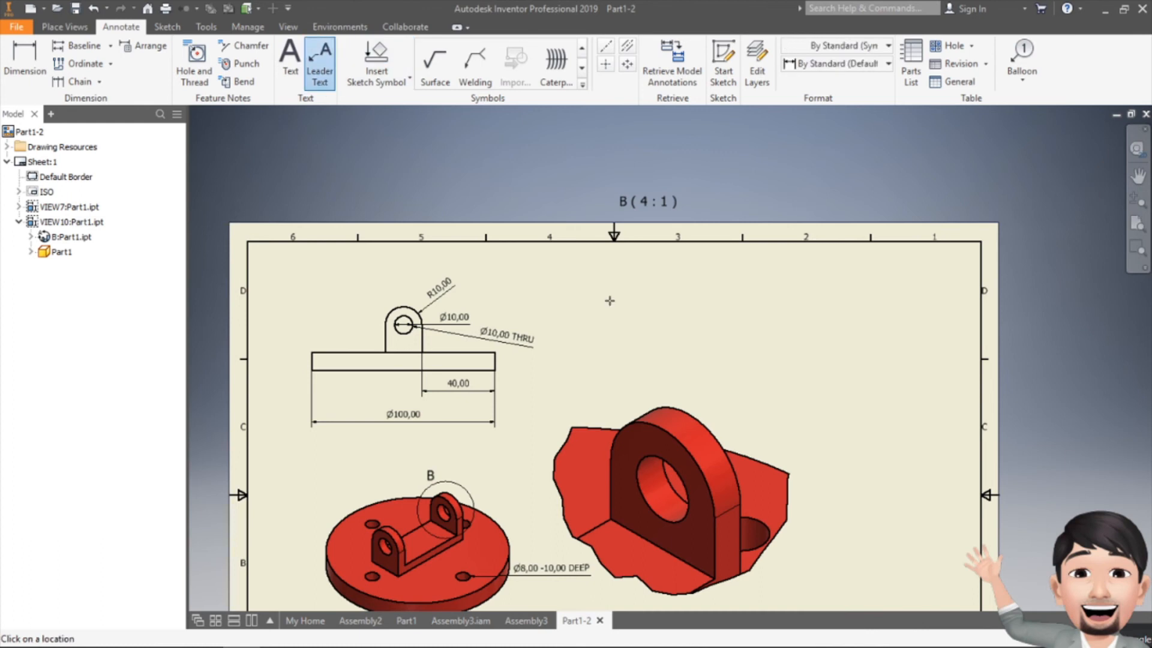
click(700, 417)
click(721, 365)
click(828, 365)
right_click(827, 366)
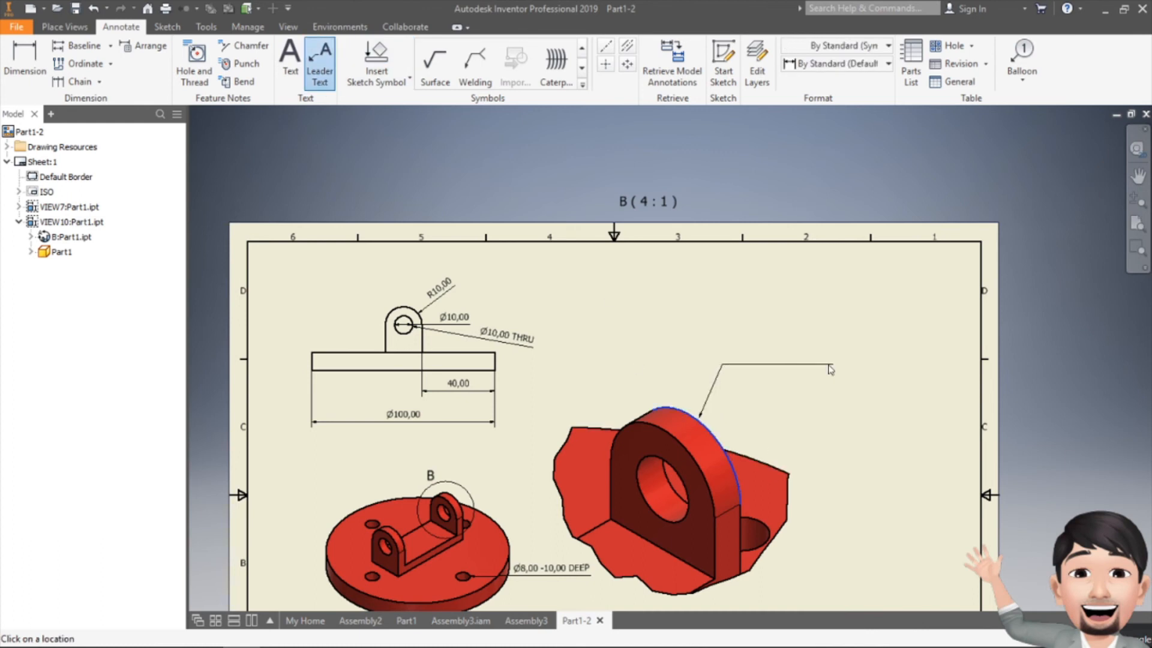
click(750, 377)
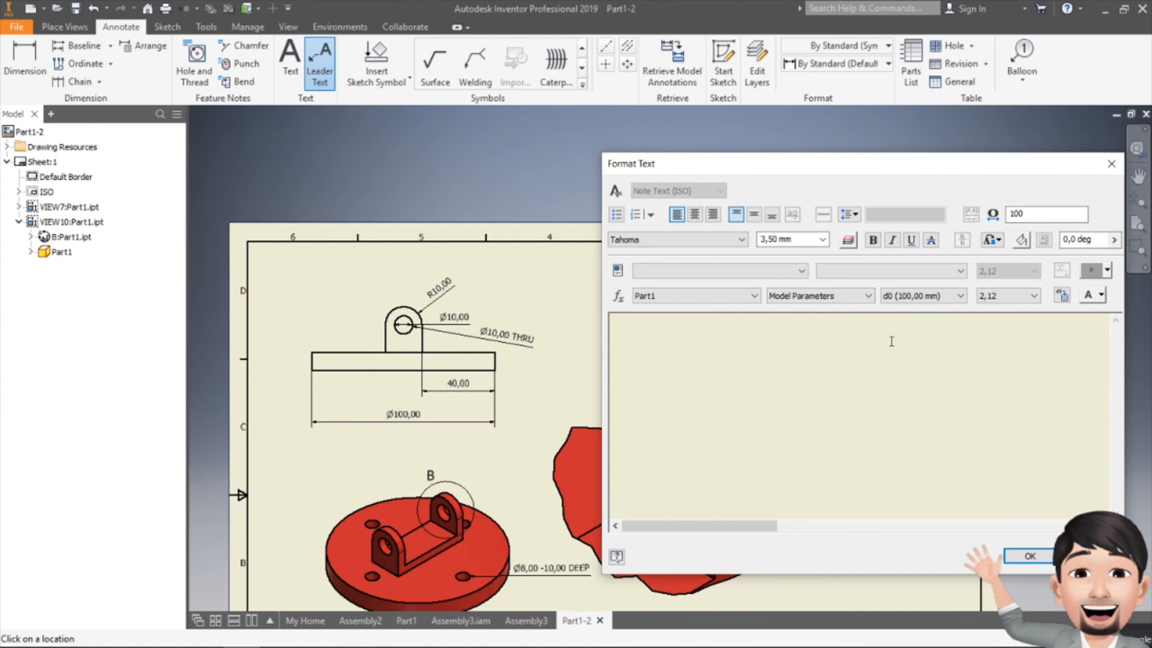
text(coba)
key(Return)
click(1028, 556)
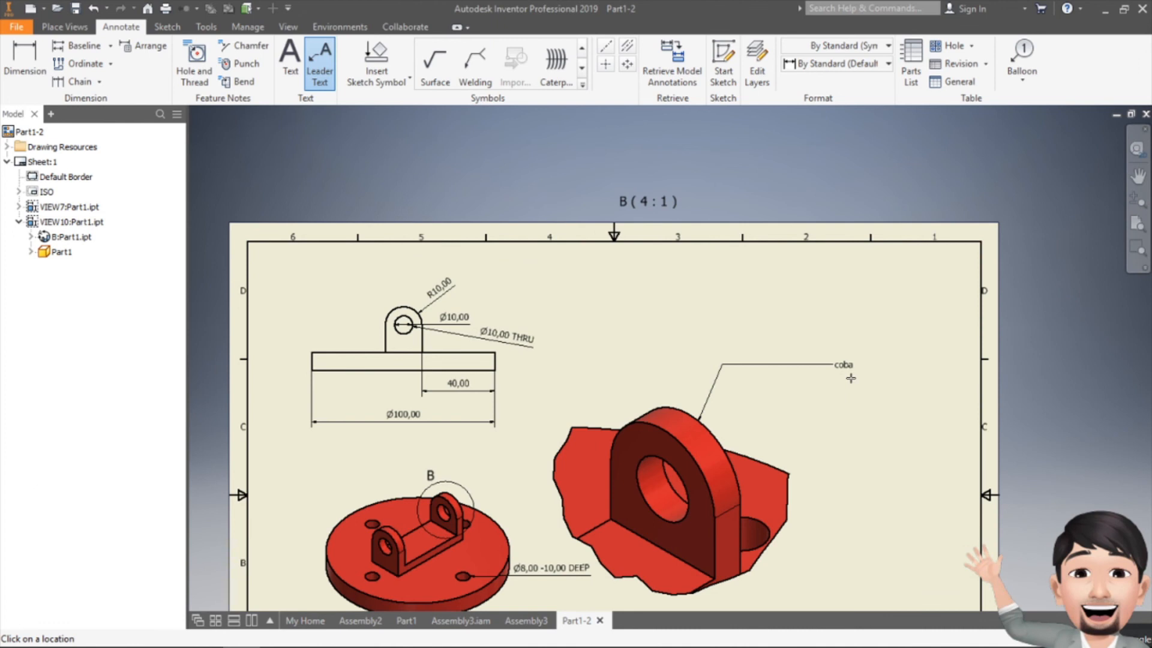
scroll(850, 377, up, 3)
key(Escape)
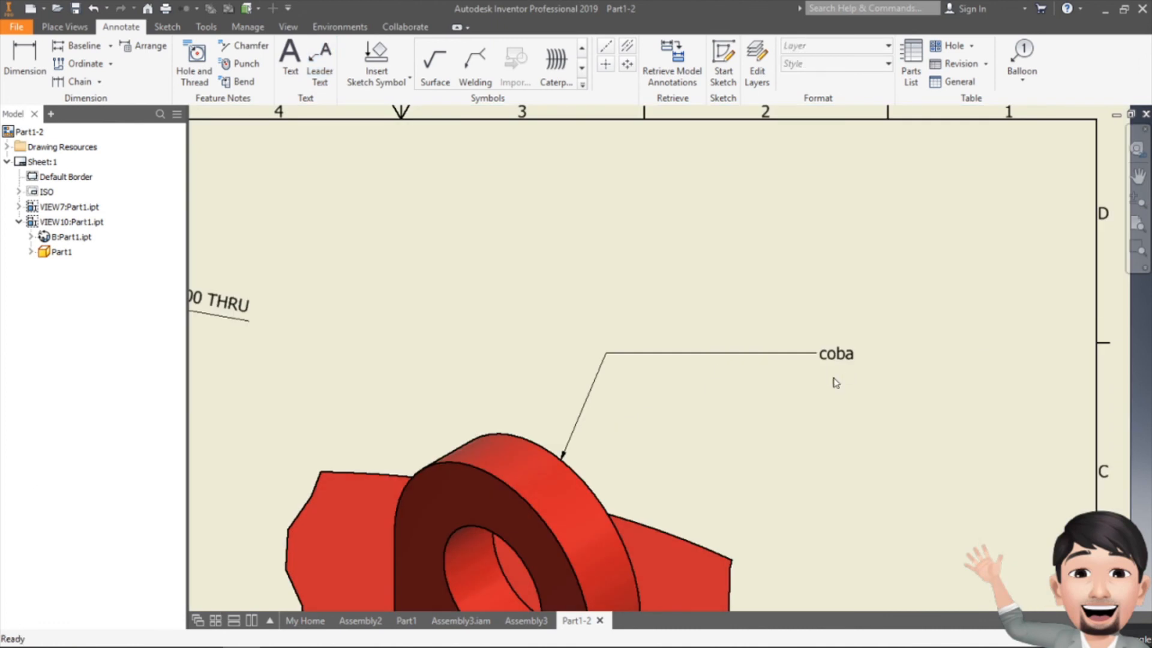
scroll(837, 379, down, 2)
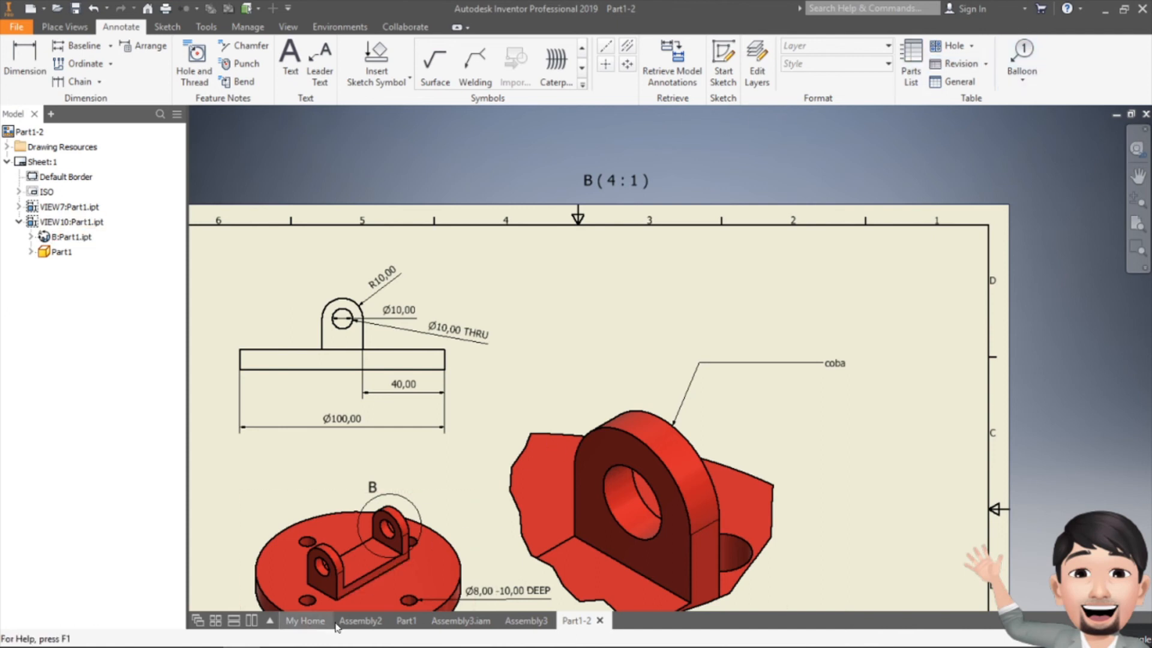
Look through the open assembly and drawing documents, finishing on the Part1 drawing.
click(360, 620)
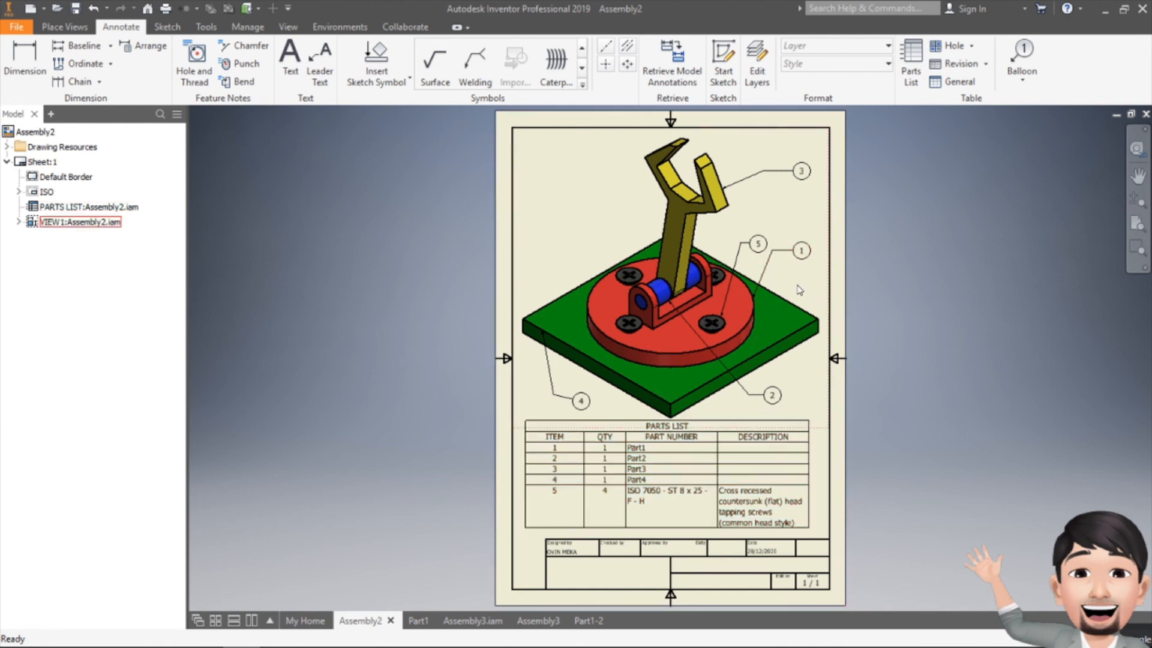
click(416, 621)
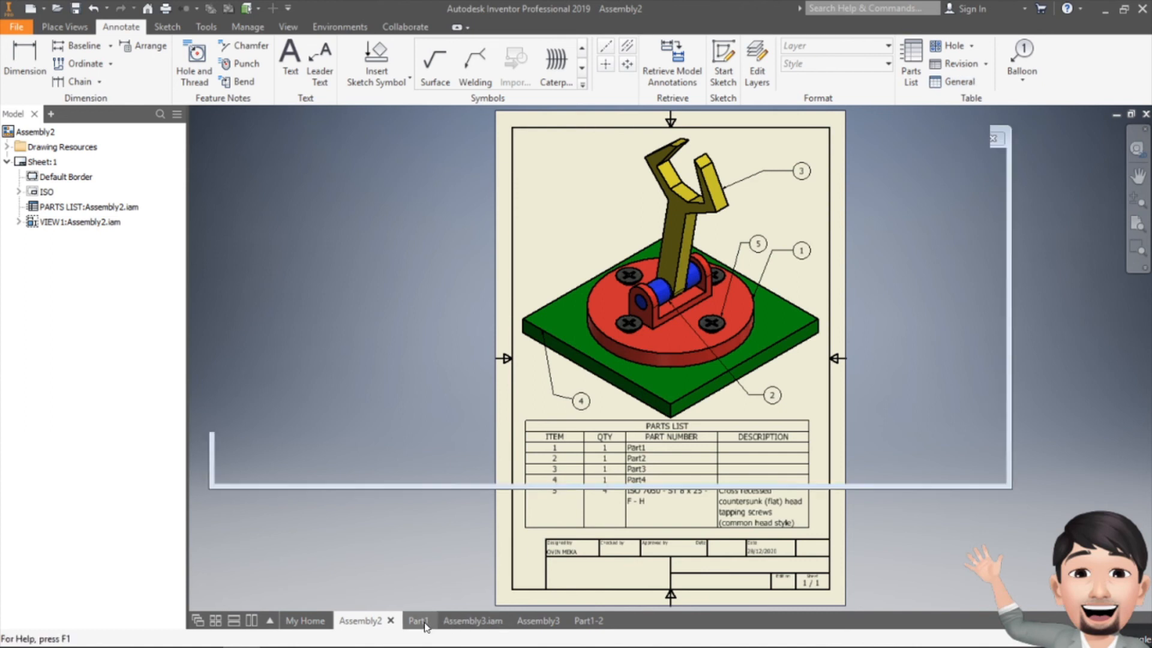
click(465, 621)
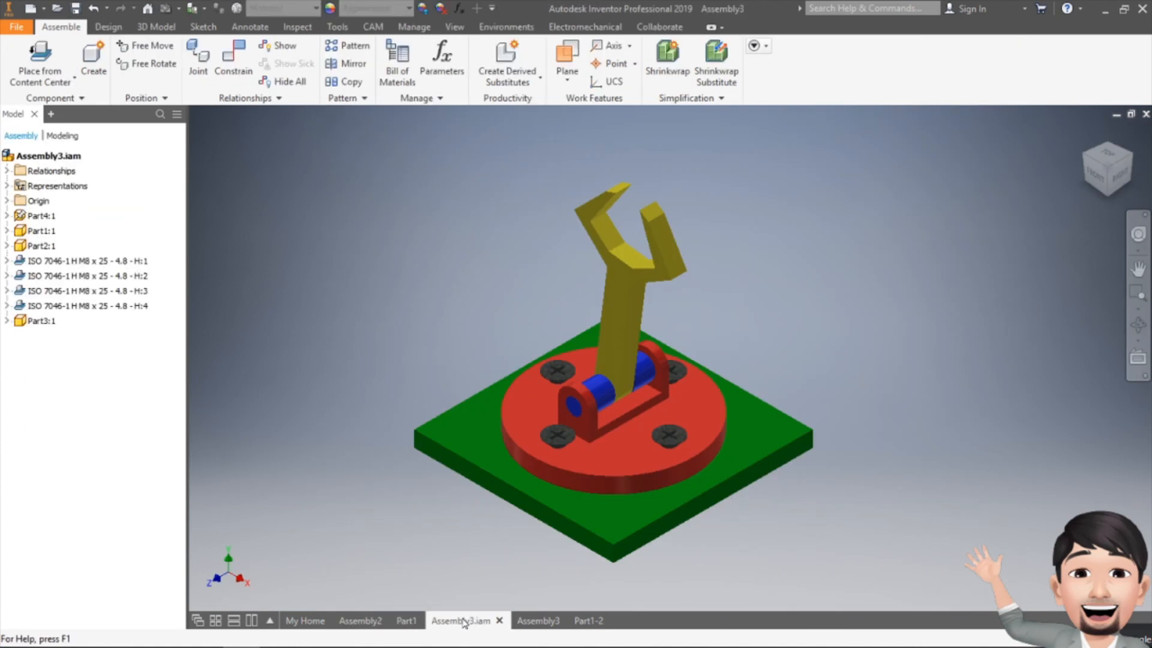
click(536, 620)
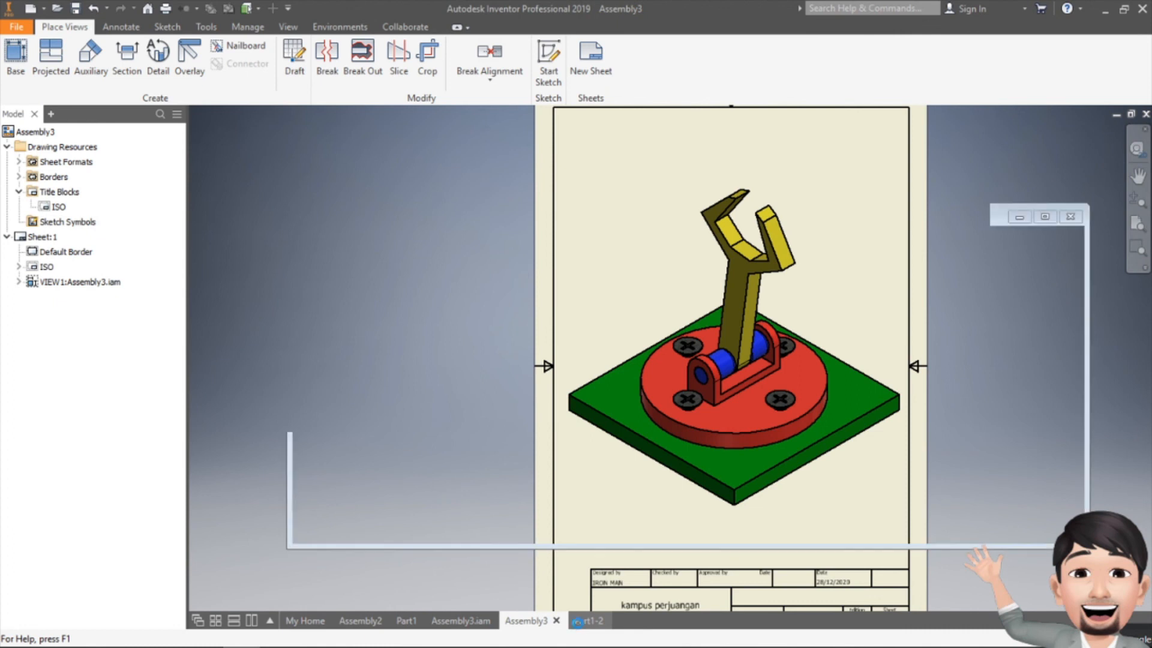
click(577, 621)
click(406, 623)
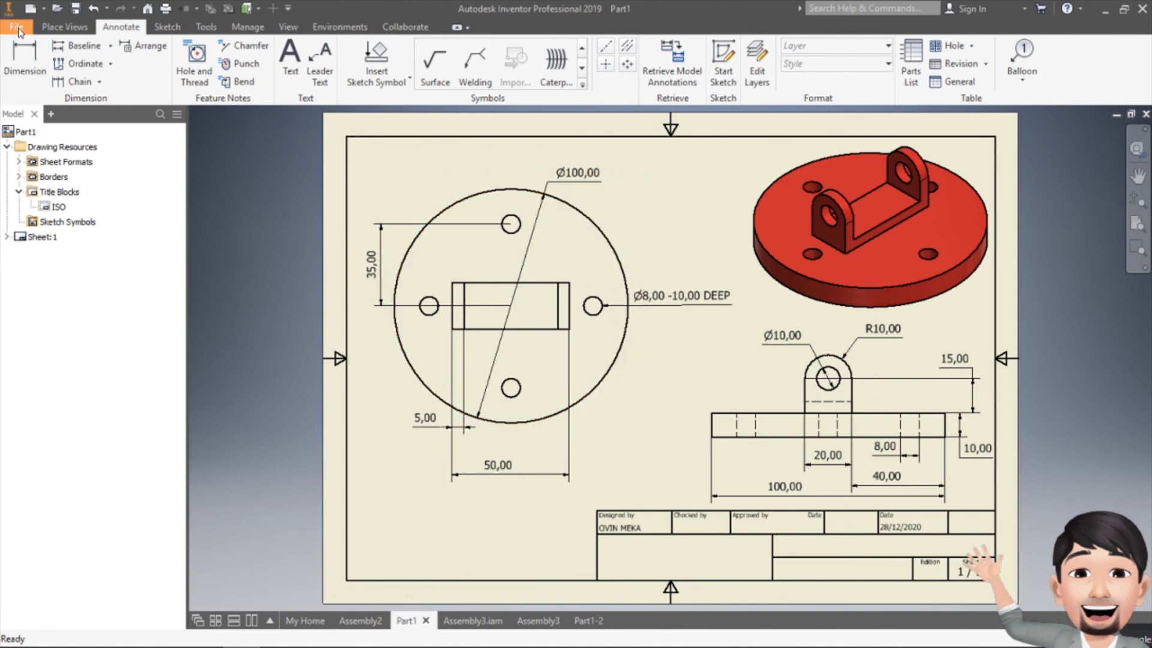
Review the export formats offered for the Part1 drawing.
click(16, 27)
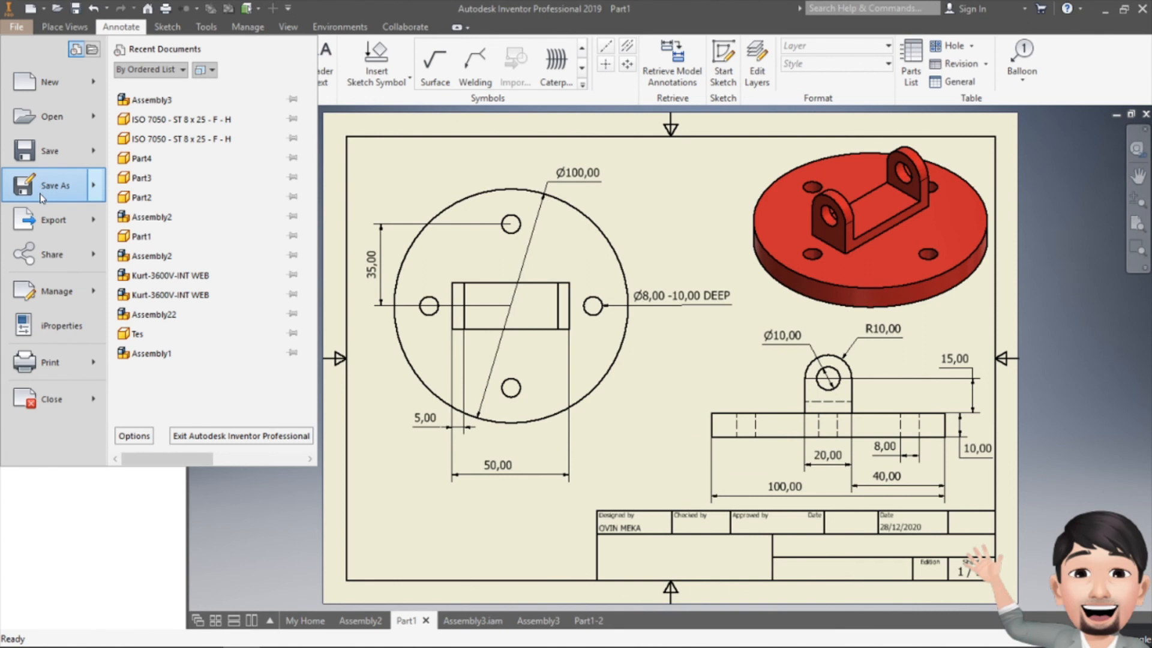
mouse_move(45, 224)
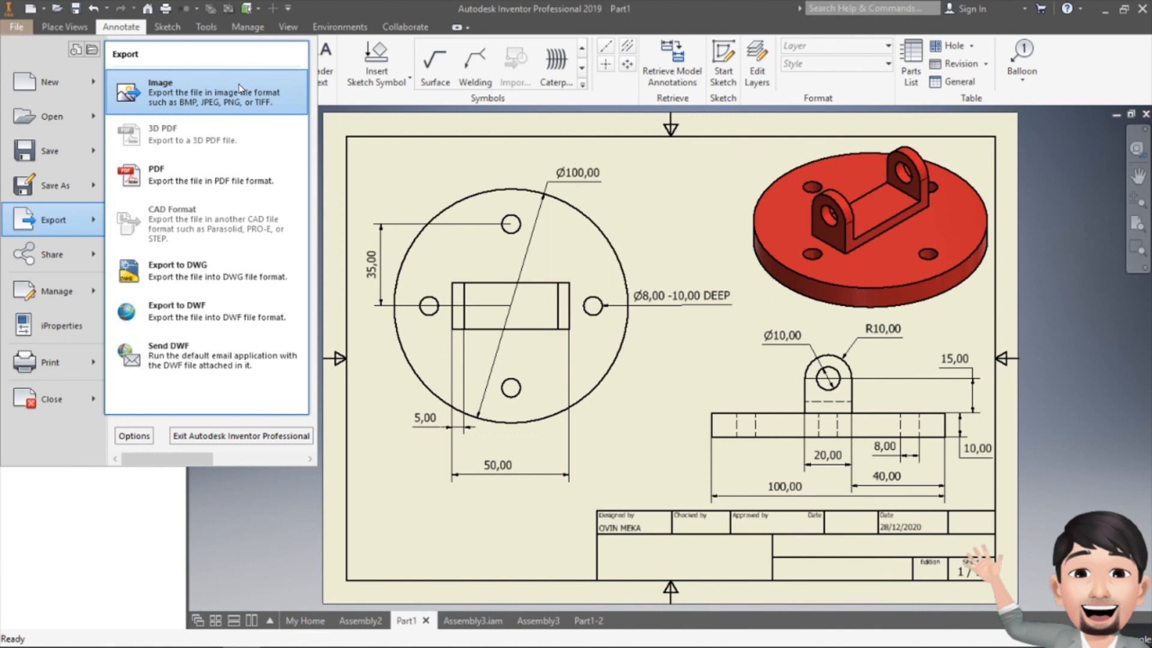
click(722, 468)
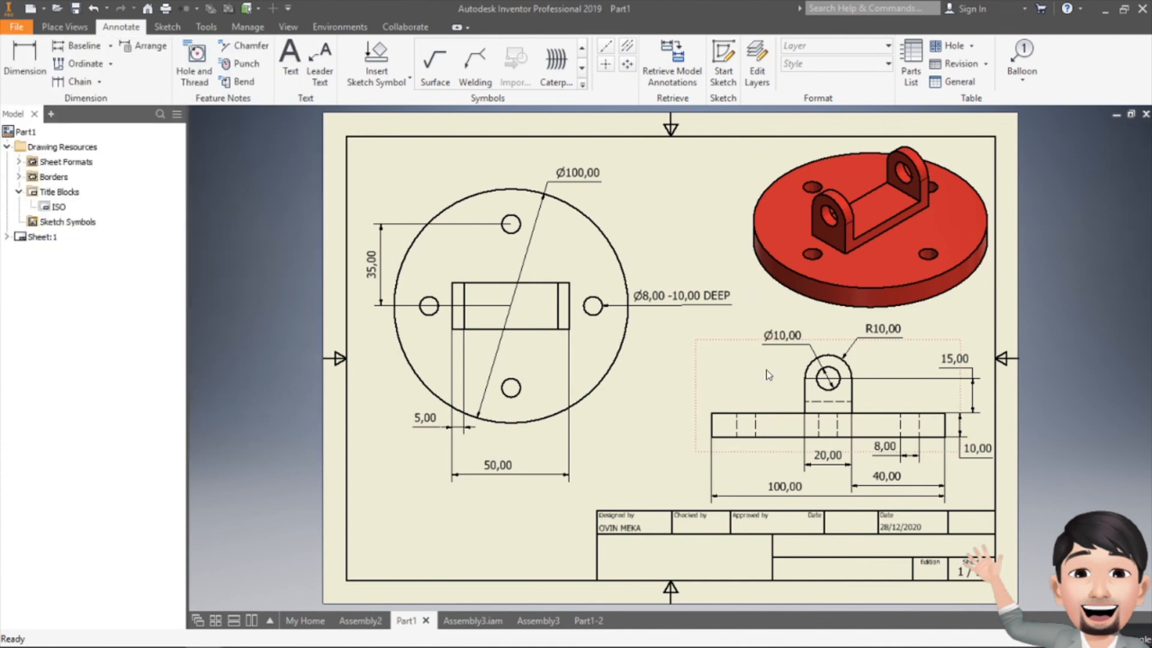
Open the definition of the ISO title block on Sheet:1 for editing.
click(36, 238)
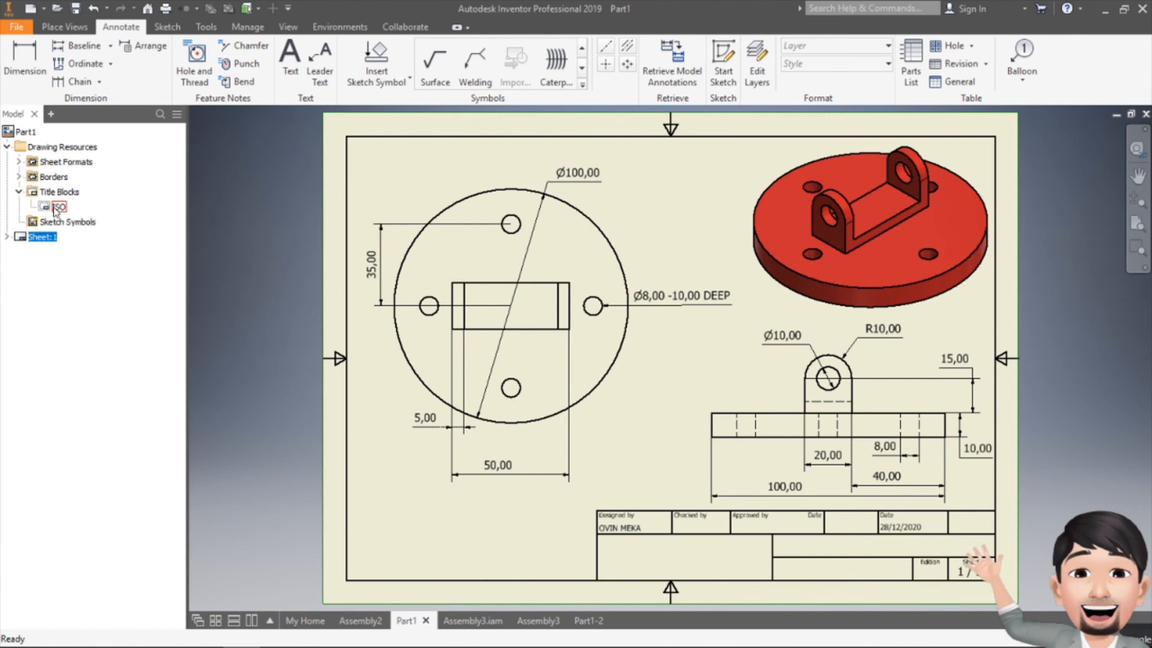
click(6, 238)
right_click(47, 267)
click(84, 318)
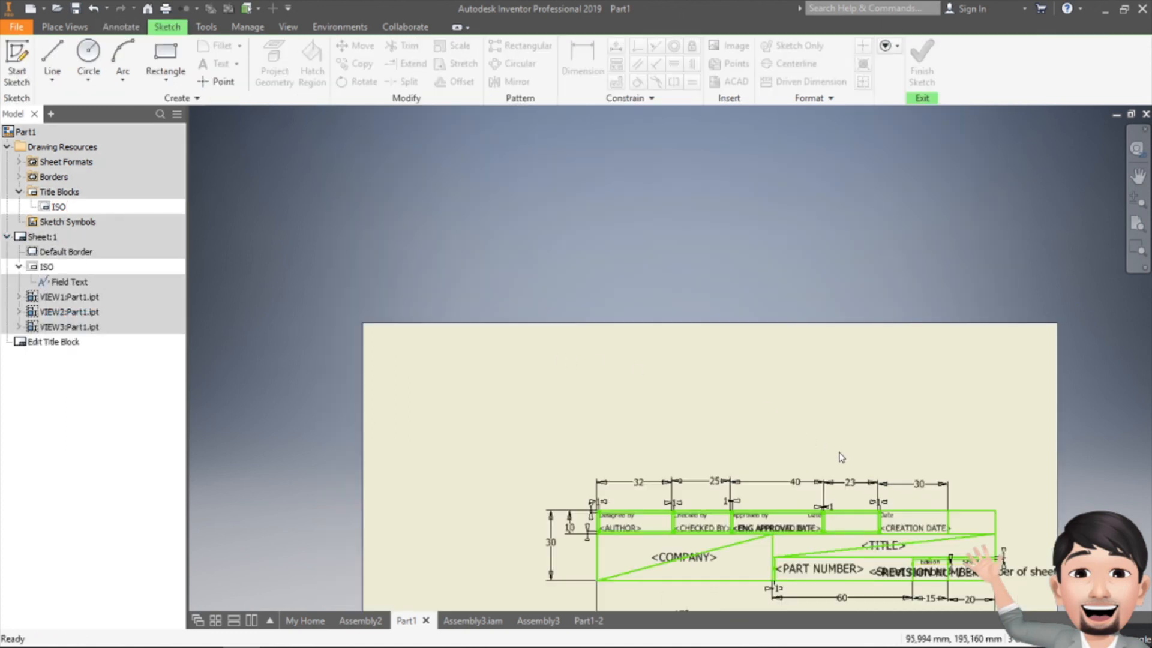
Replace the title block's <TITLE> field with the text "Part 1" and save the edits to ISO.
scroll(900, 549, up, 5)
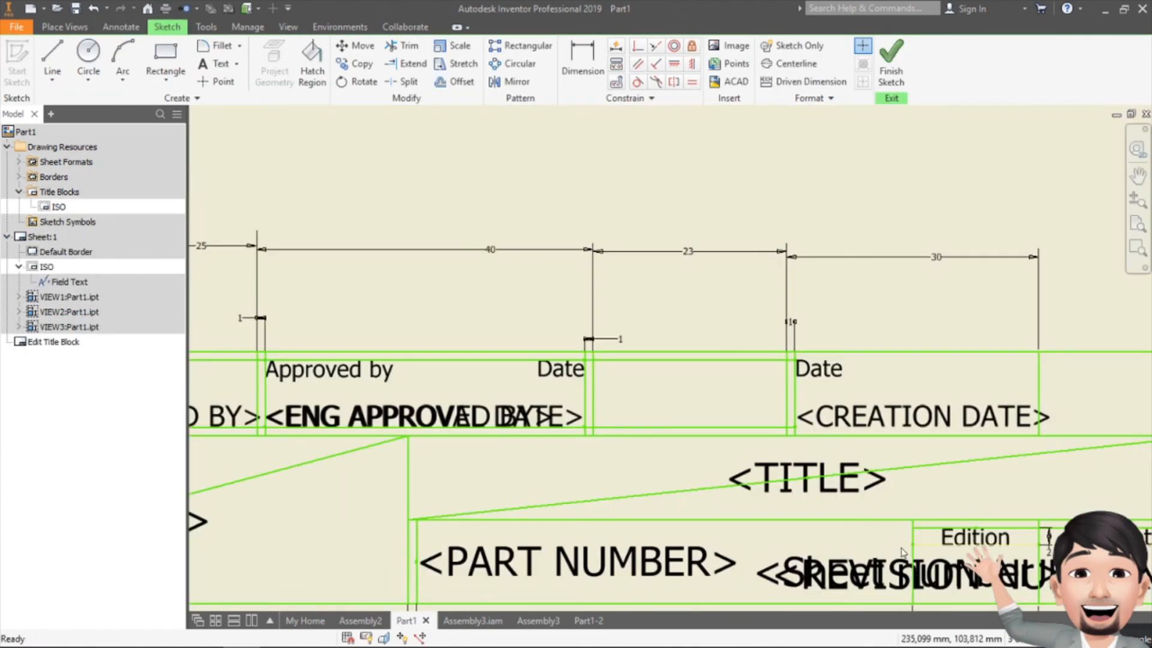
double_click(805, 474)
text(Part 1)
key(BackSpace)
key(BackSpace)
key(BackSpace)
key(BackSpace)
key(BackSpace)
key(BackSpace)
key(BackSpace)
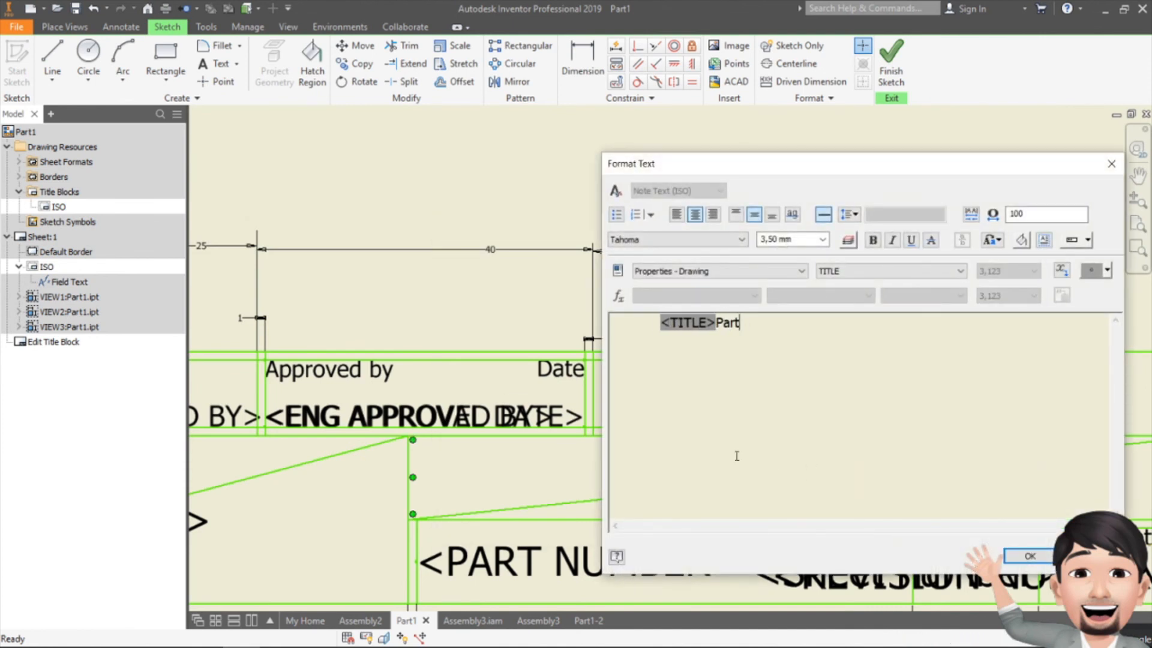
text(PaRT)
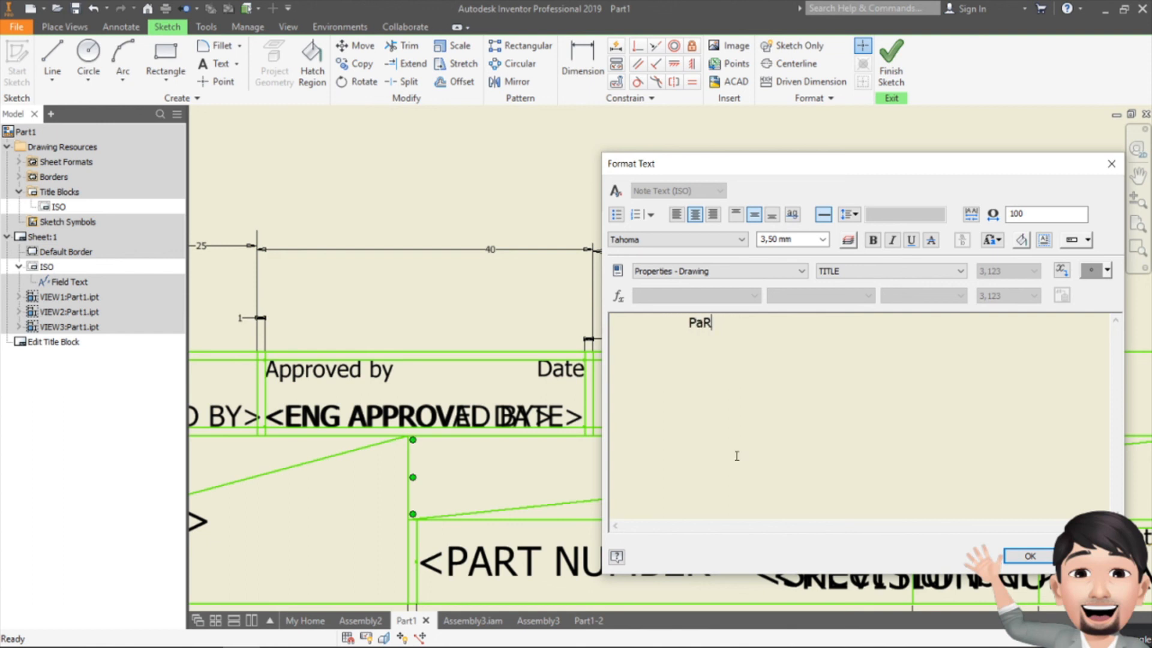
key(BackSpace)
key(BackSpace)
text(rt 1)
click(1029, 556)
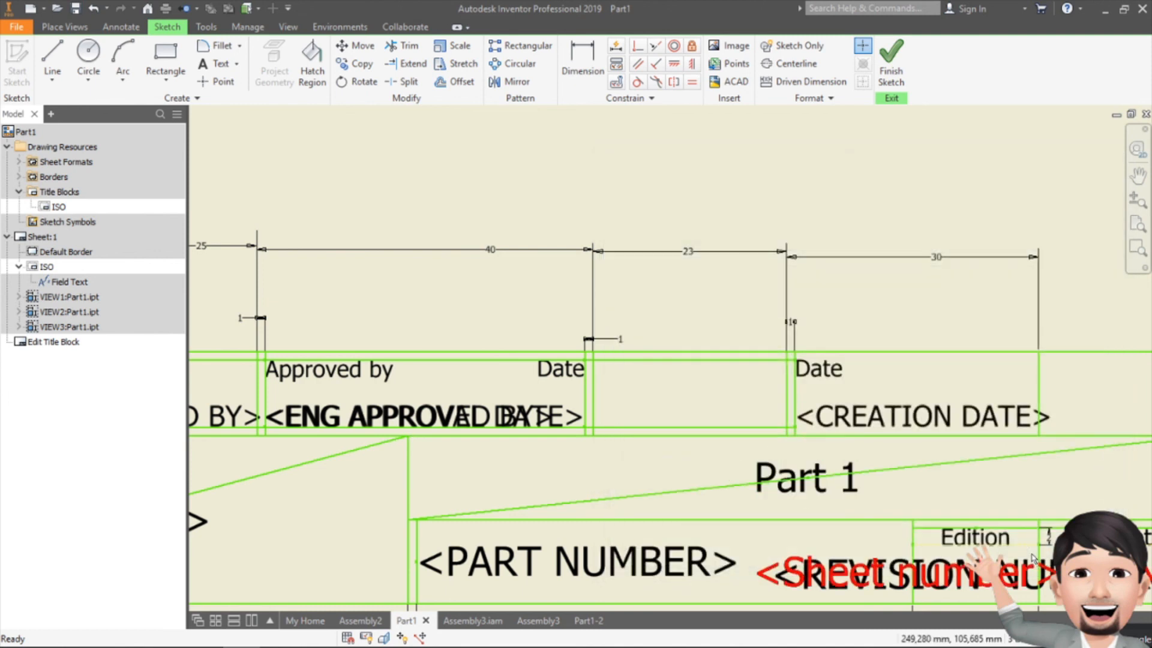
click(891, 60)
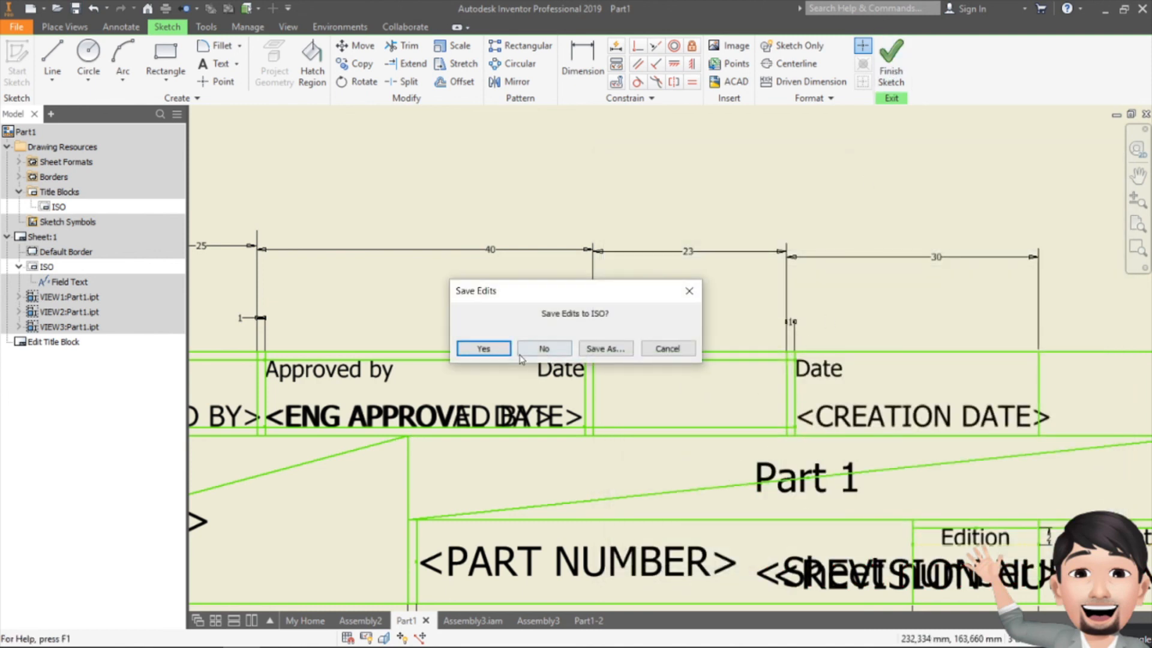
click(484, 349)
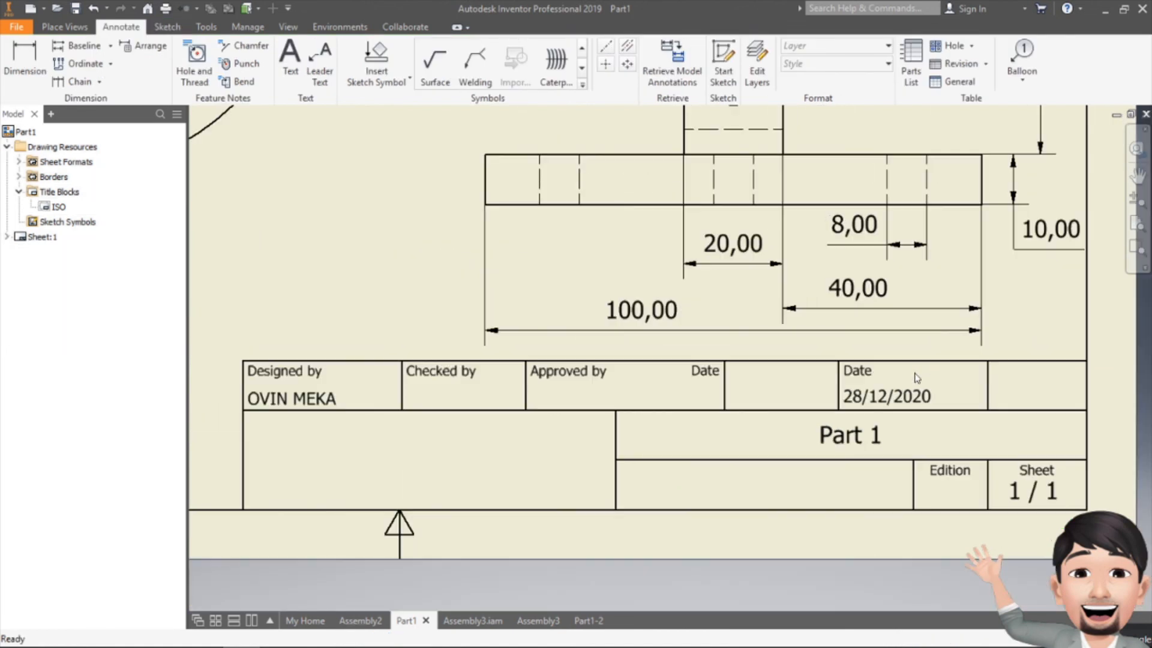
scroll(873, 374, down, 3)
middle_drag(810, 385, 766, 464)
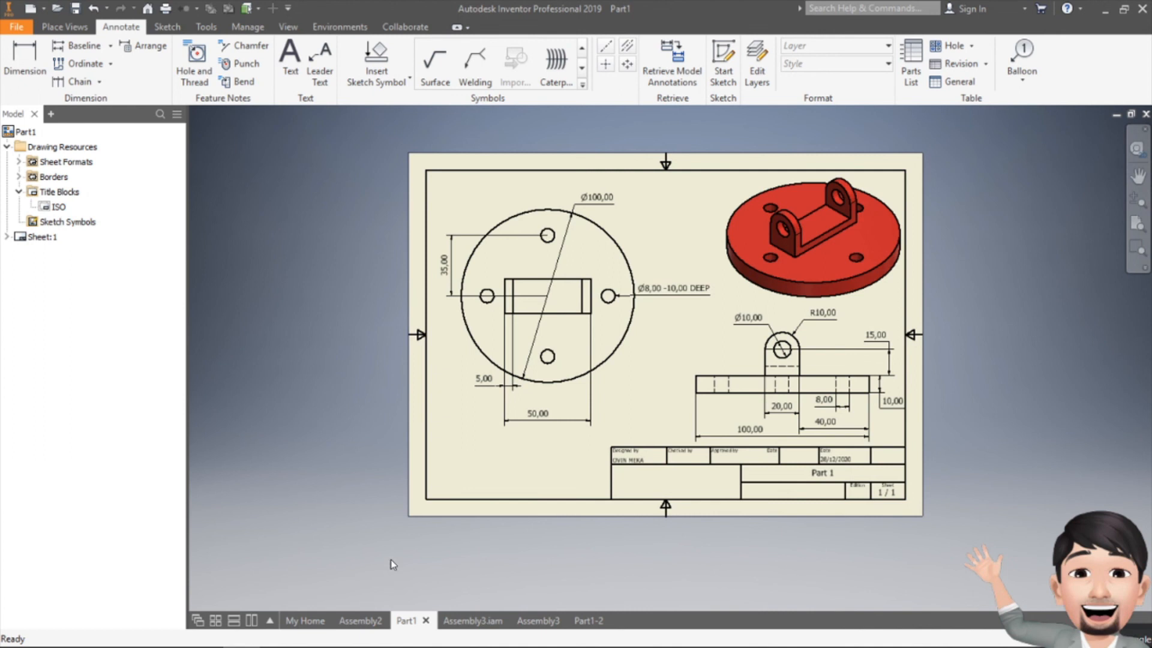
scroll(825, 476, up, 3)
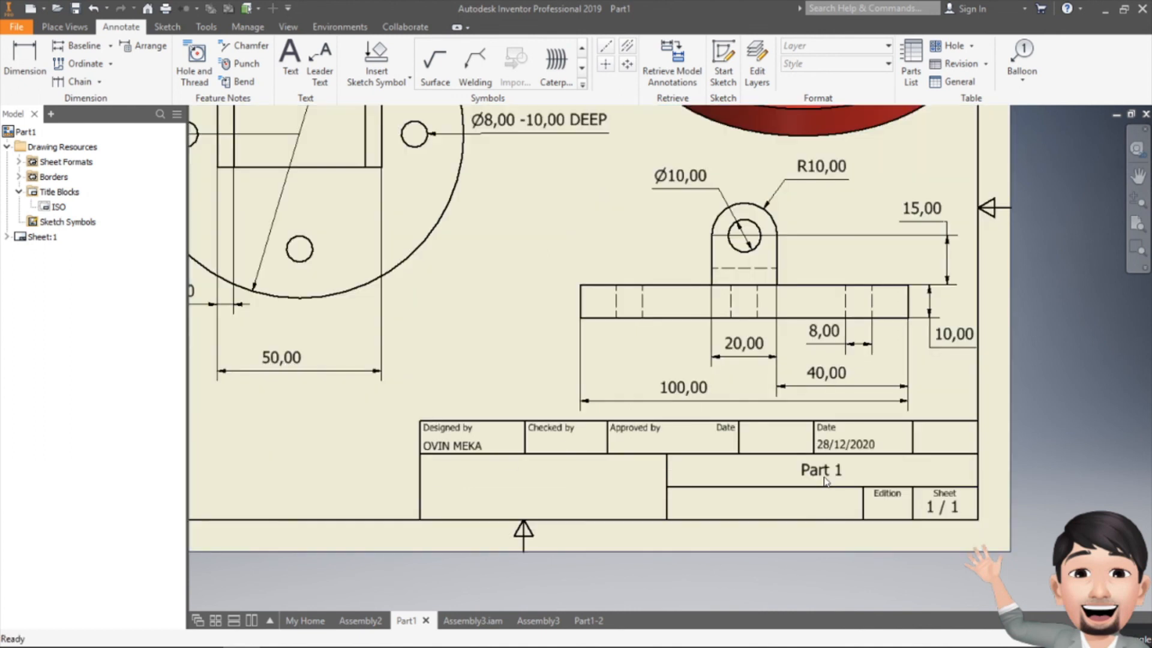
Switch to the Assembly2 drawing and open its parts list for editing.
click(360, 620)
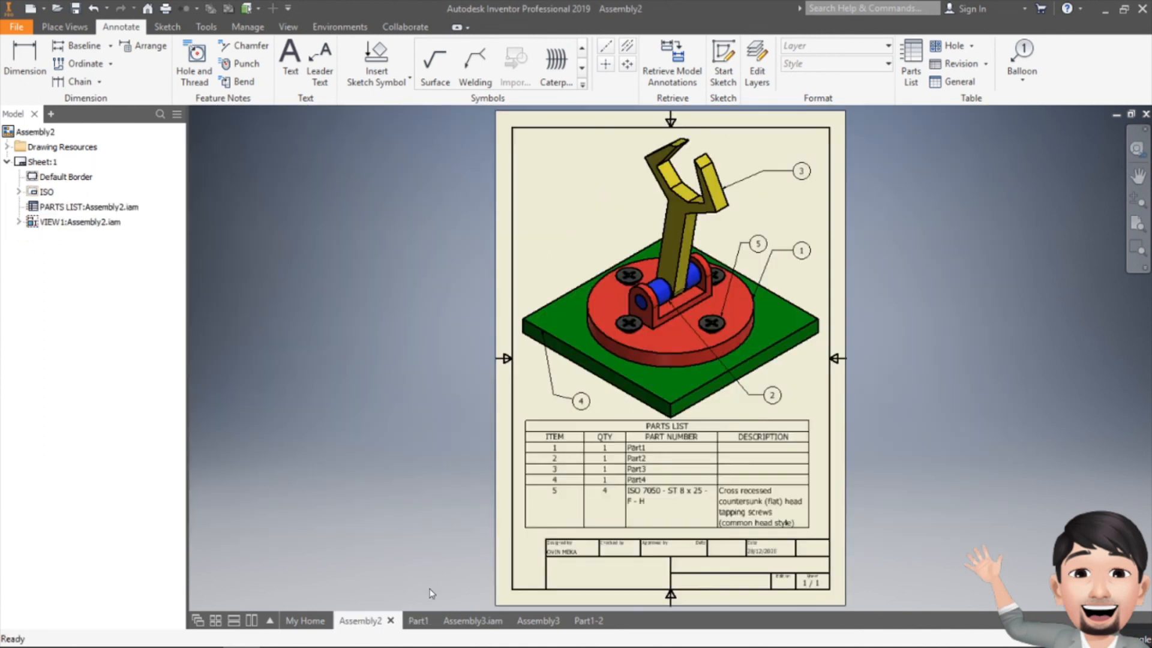
click(607, 466)
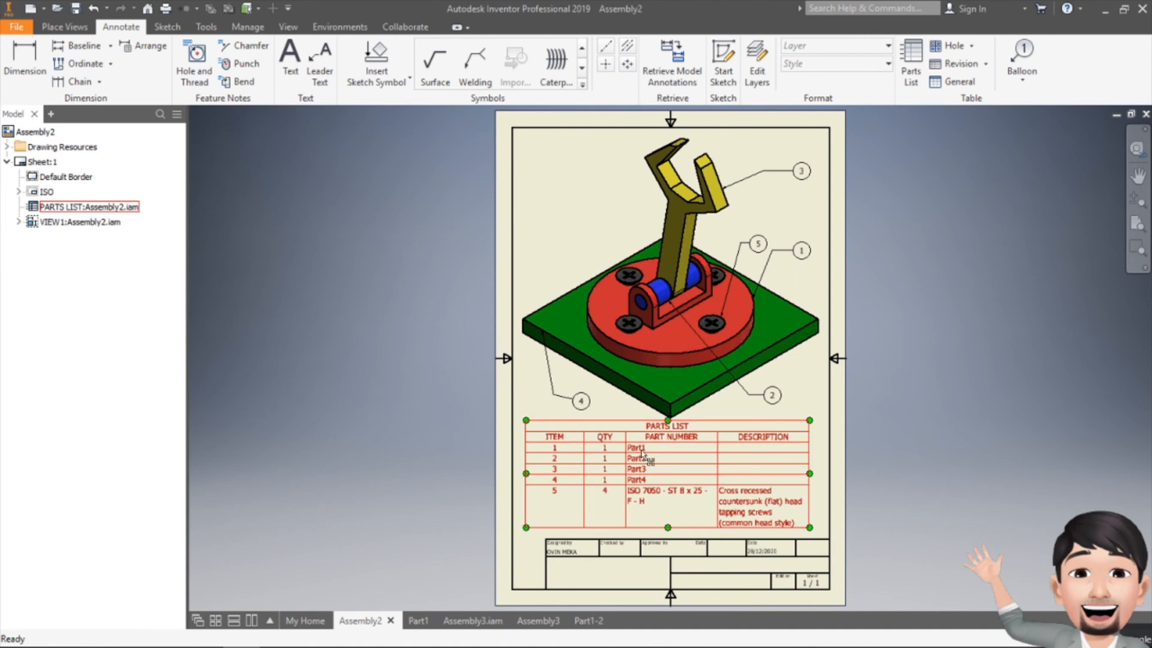
double_click(641, 453)
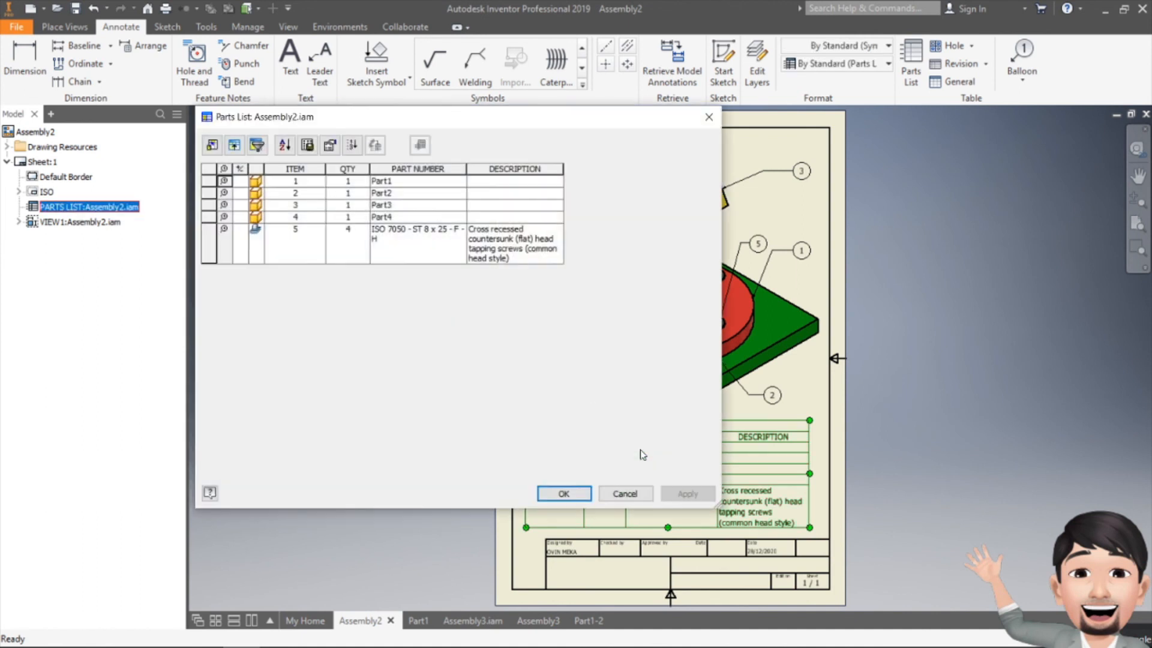
click(402, 183)
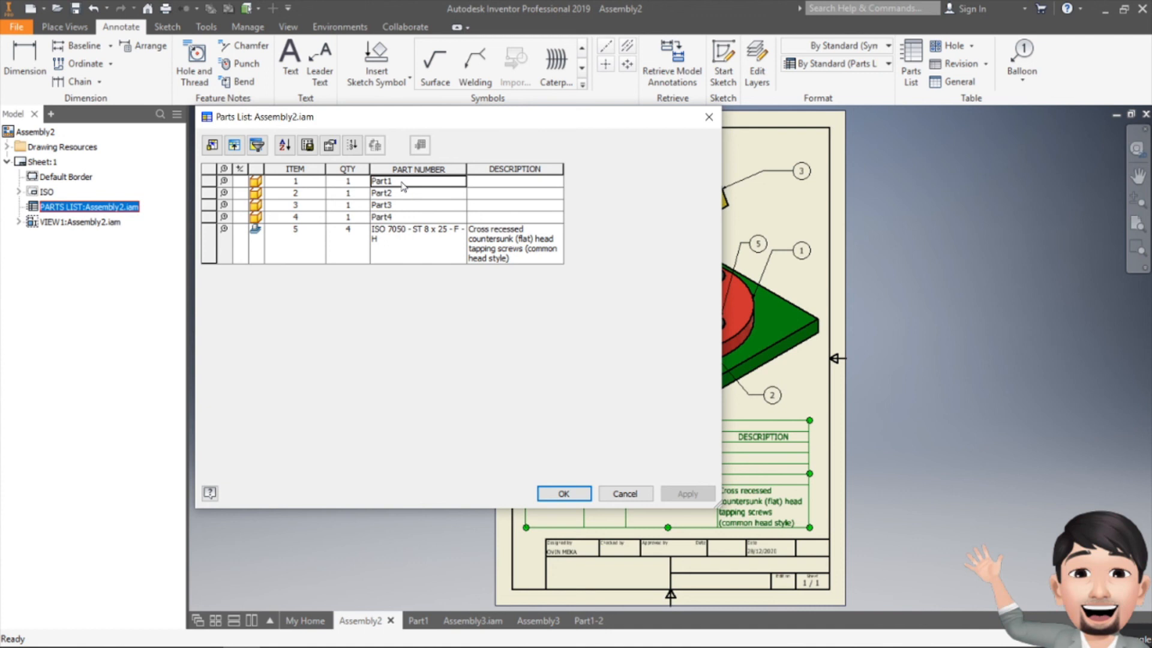
click(509, 183)
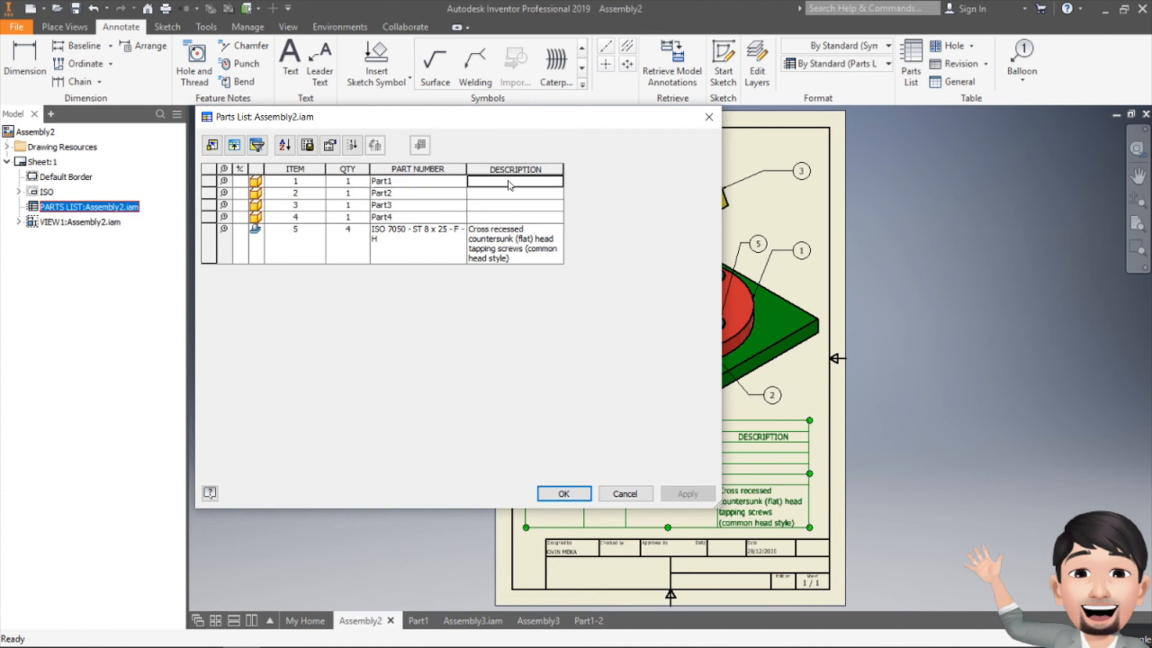
Replace the part number of item 1 in the parts list with "Base Lingkaran".
click(398, 183)
click(399, 182)
text(2e32r53454)
key(BackSpace)
key(BackSpace)
key(BackSpace)
key(BackSpace)
key(BackSpace)
key(BackSpace)
key(BackSpace)
key(BackSpace)
key(BackSpace)
key(BackSpace)
key(BackSpace)
key(BackSpace)
key(BackSpace)
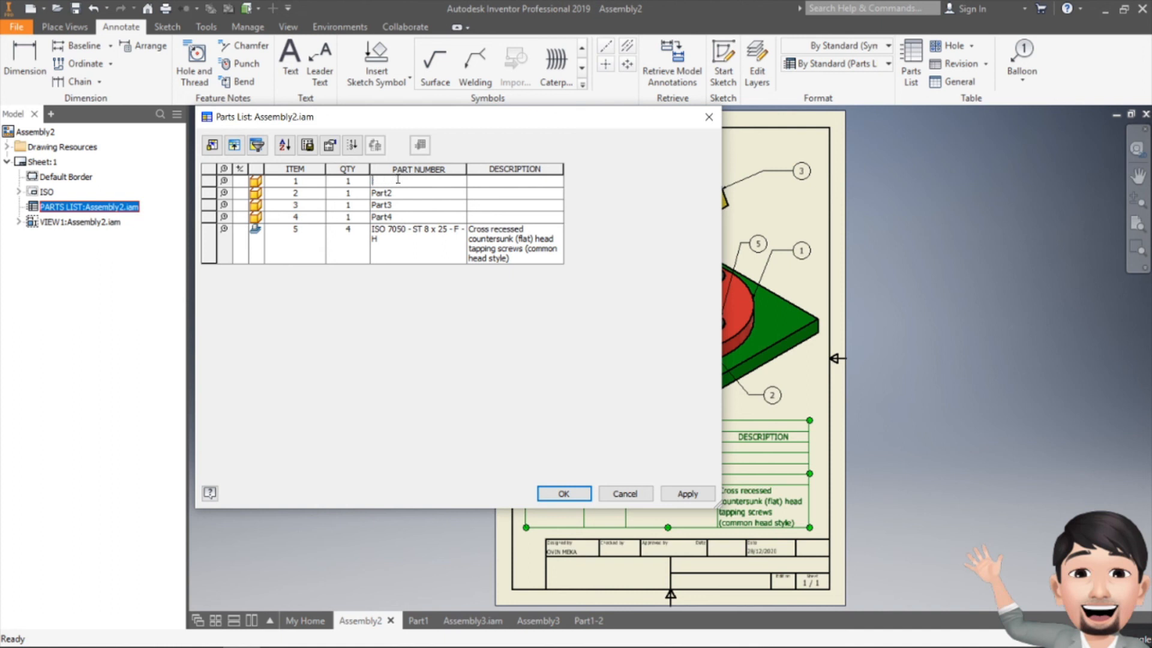
text(Base Lingkaran)
Enter "Material Aluminium" as the description of item 1 and accept the parts list changes.
click(490, 185)
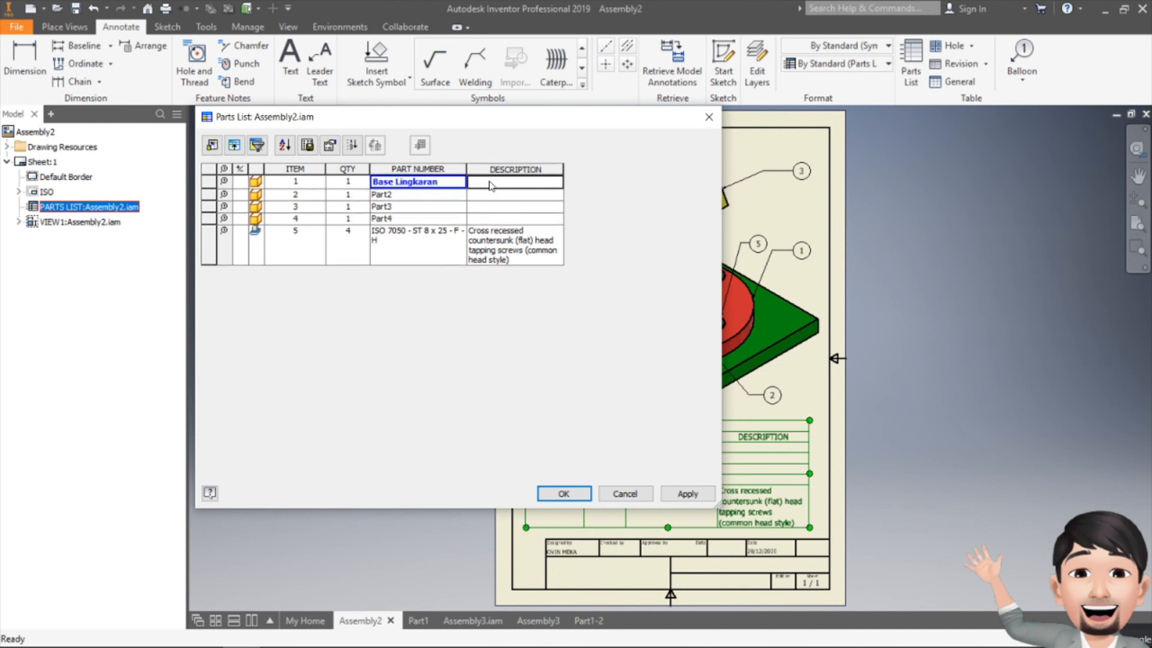
text(Materia)
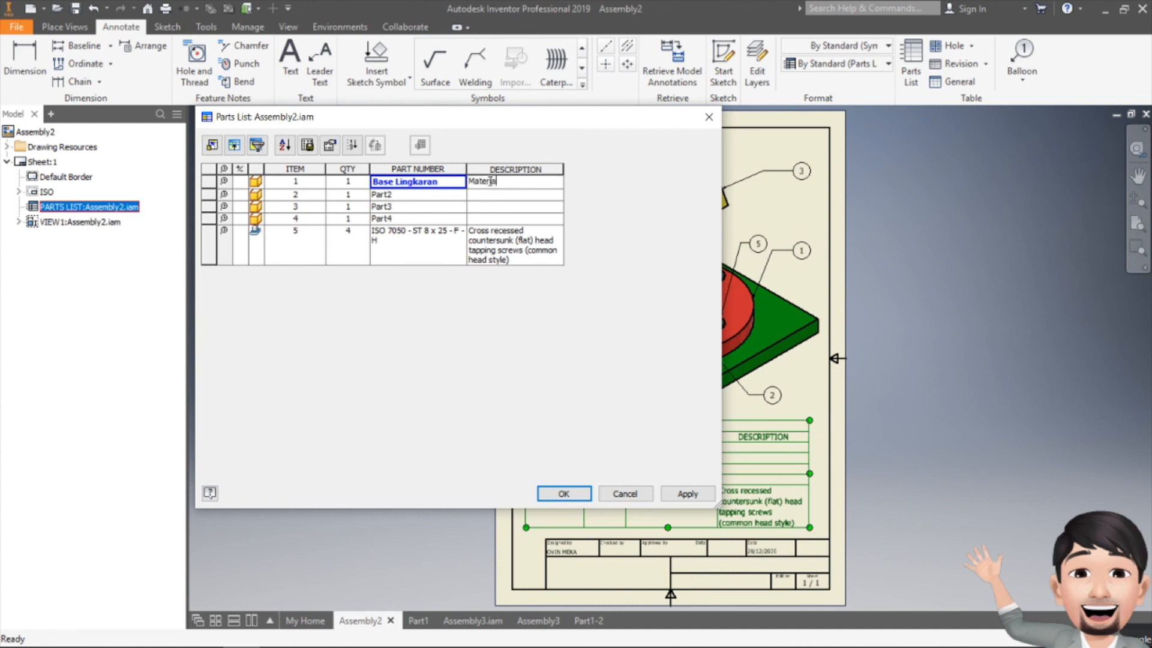
text(l Aluminium)
click(582, 497)
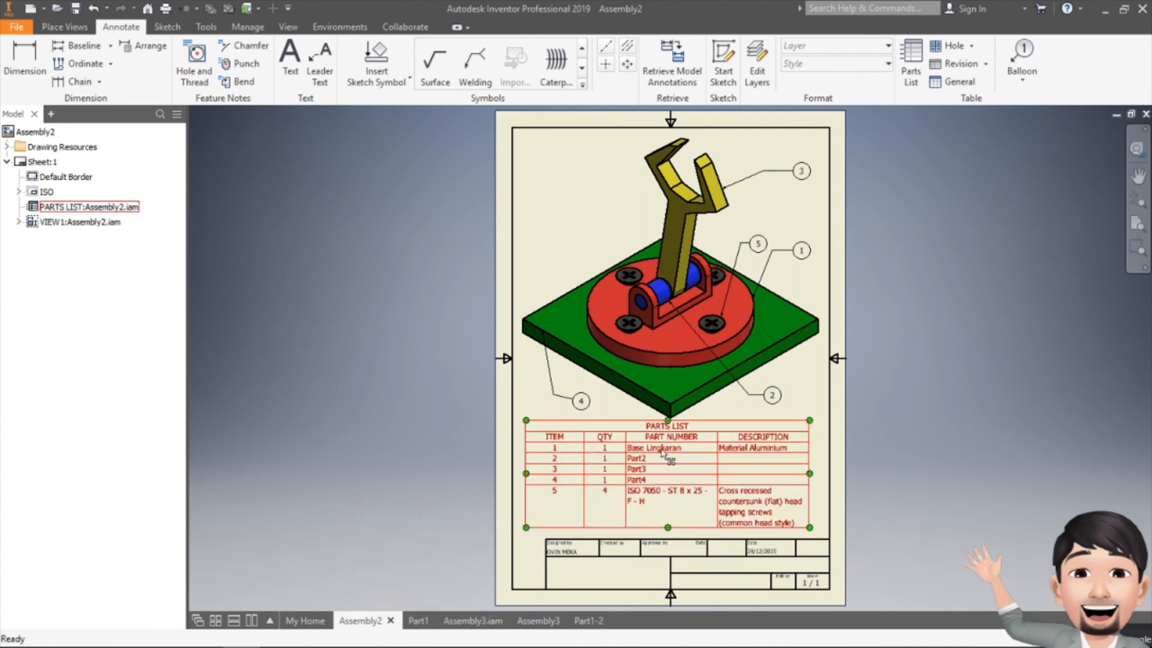
Return to the Part1 drawing and open the definition of the ISO title block on Sheet:1 for editing.
click(418, 620)
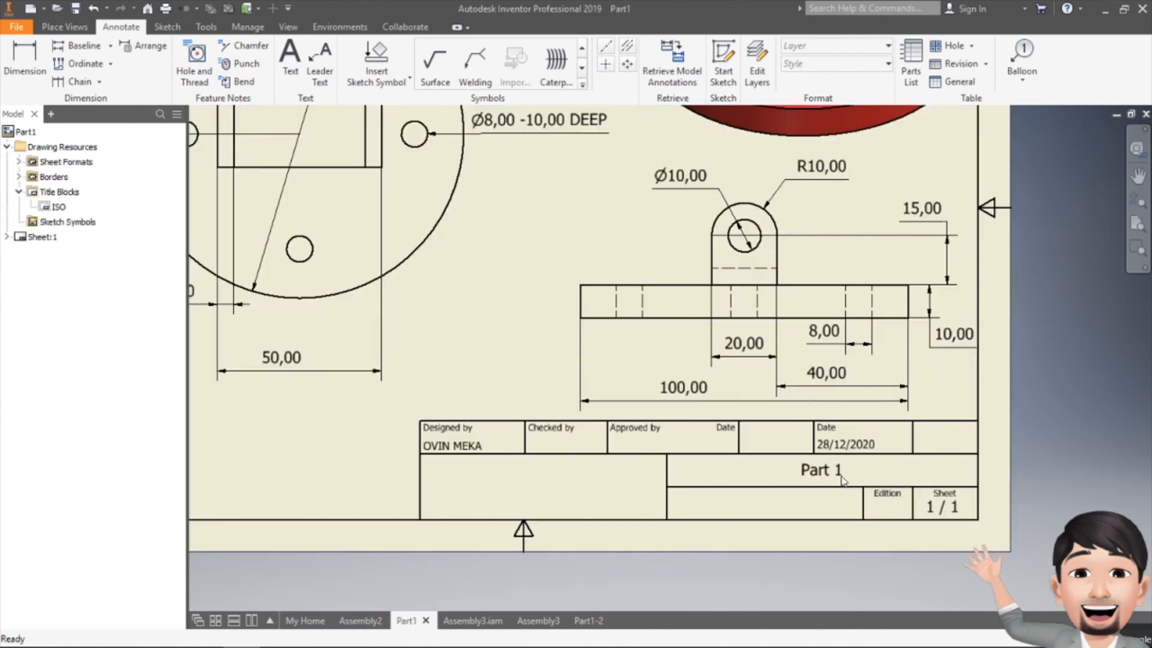
click(6, 238)
right_click(47, 267)
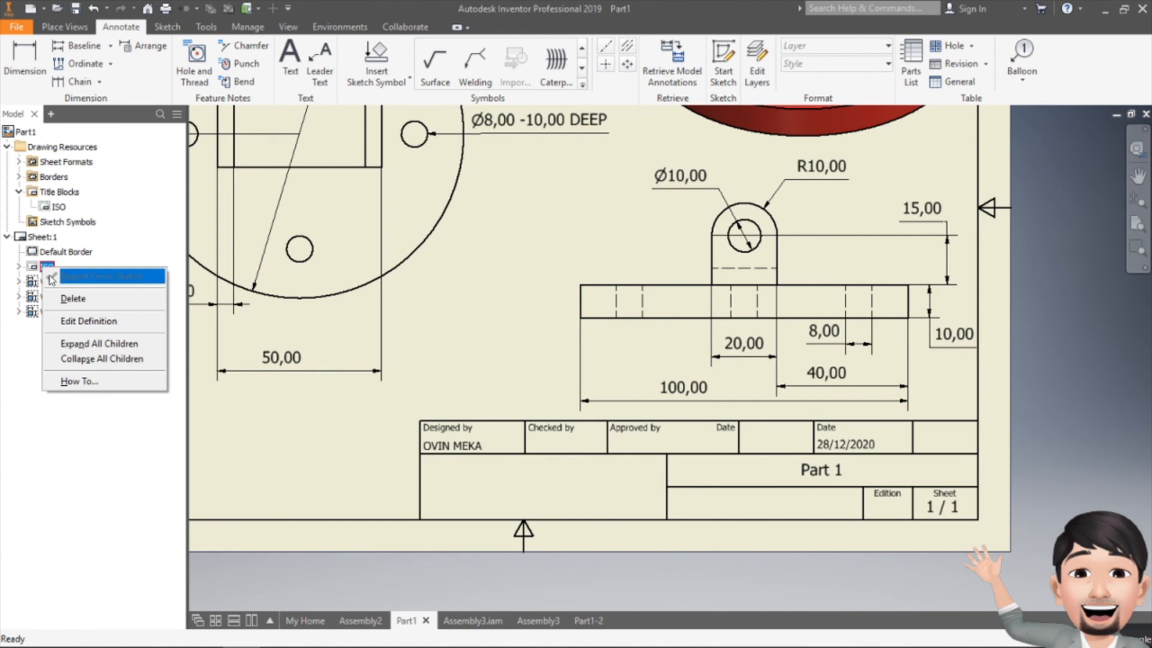
click(69, 322)
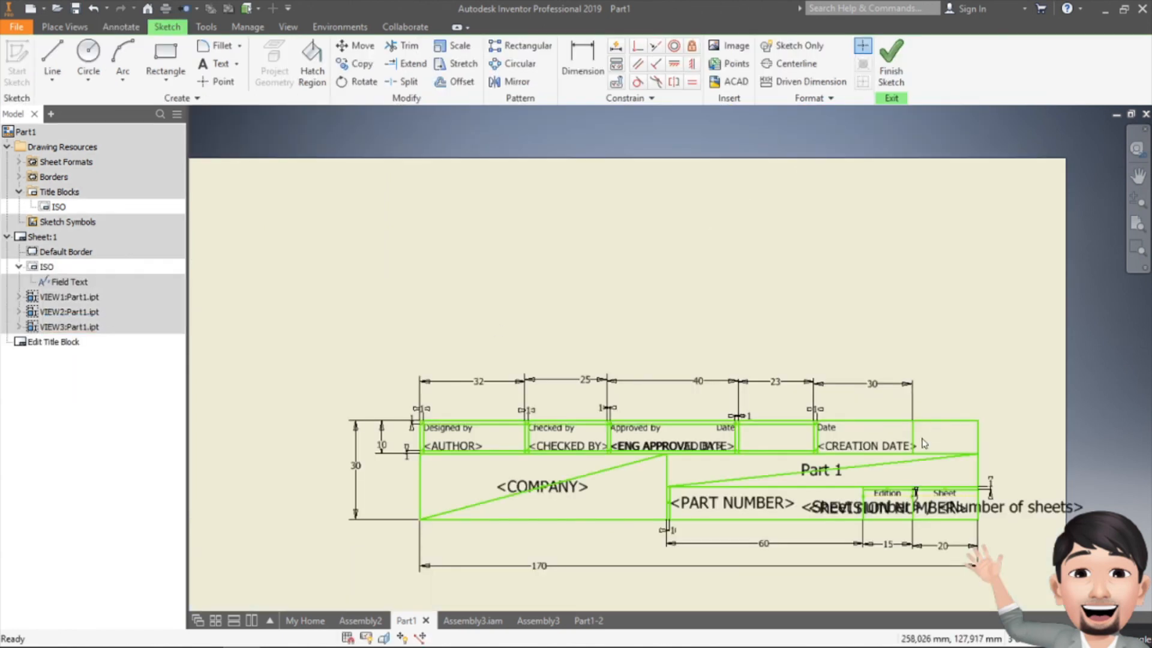
Delete the diagonal sketch lines through the title cell and the company cell of the title block.
click(832, 475)
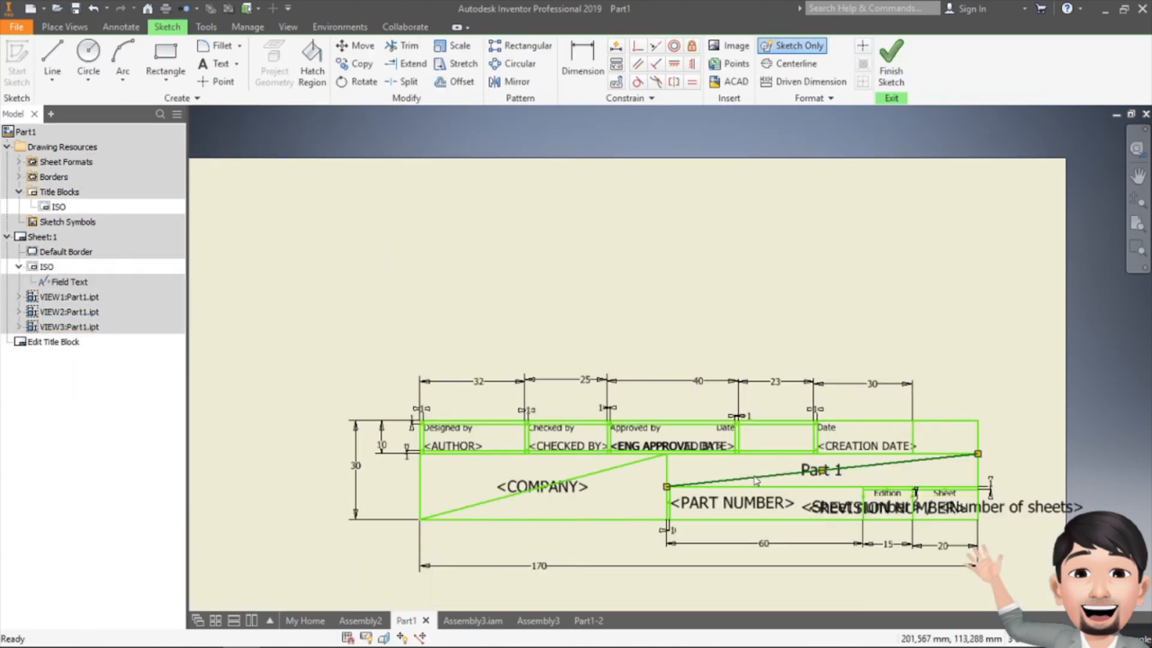
key(Delete)
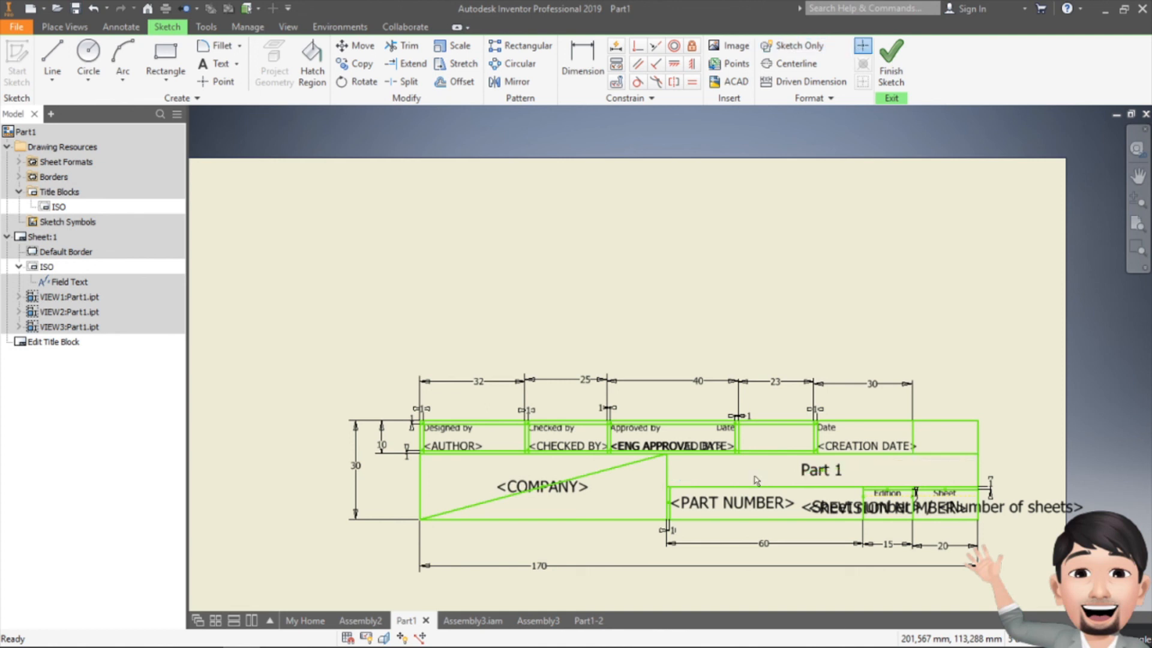
click(624, 471)
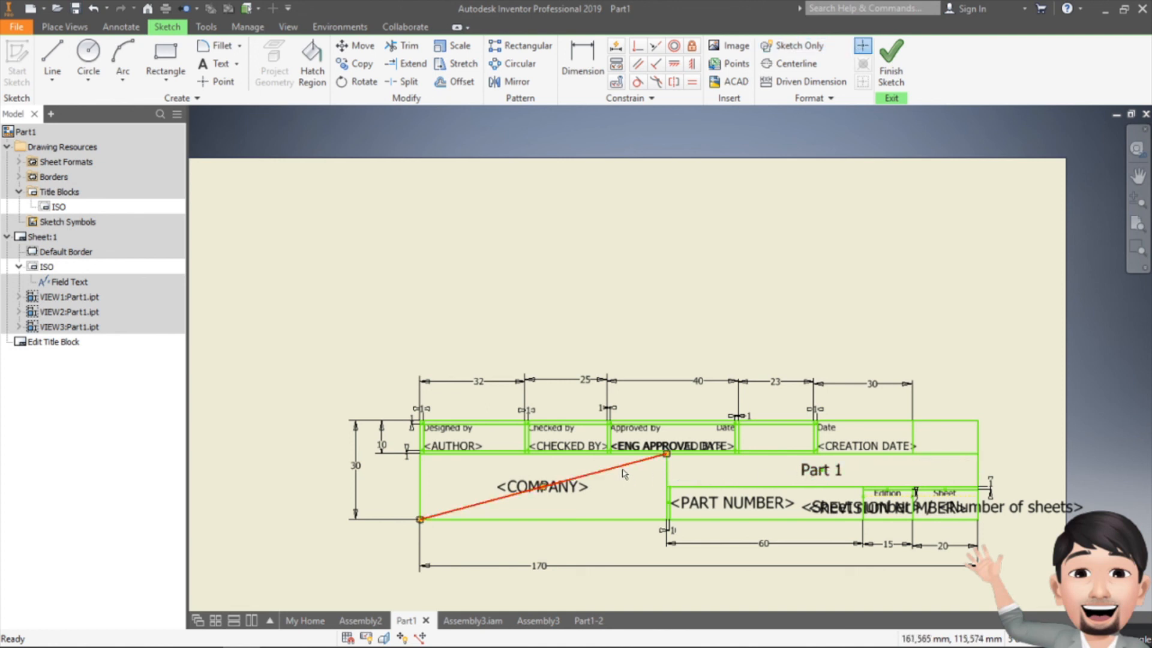
key(Delete)
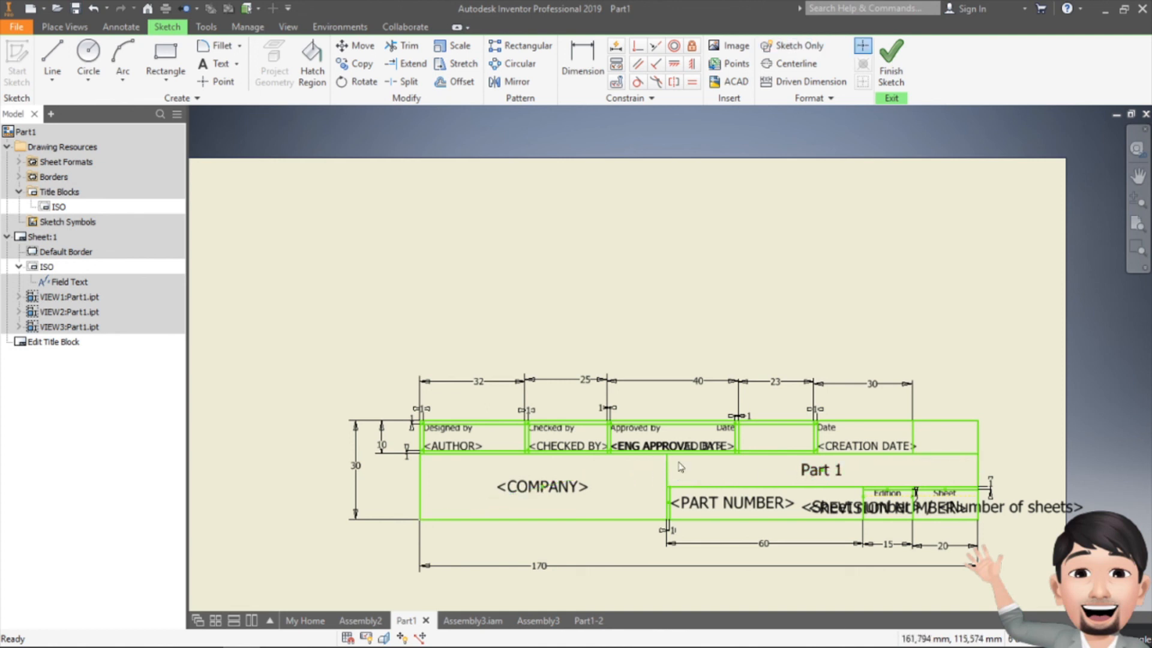
Change the title block's "Part 1" text to "Base Lingkaran", finish the sketch and save the edits.
click(812, 470)
double_click(812, 471)
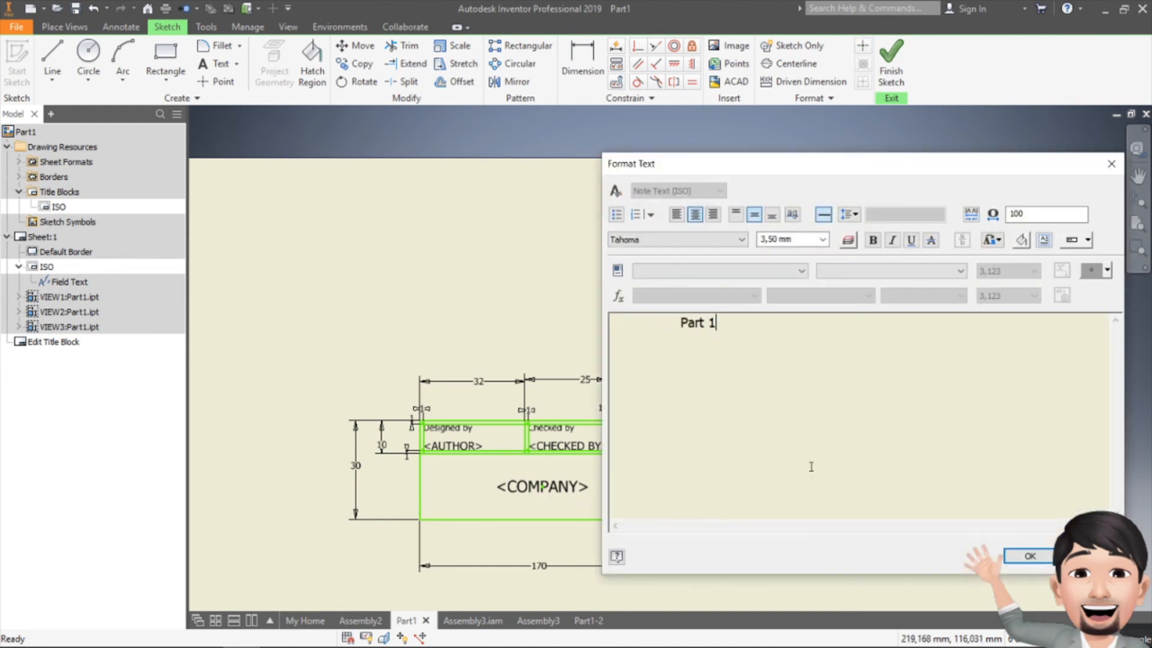
key(BackSpace)
key(BackSpace)
key(BackSpace)
key(BackSpace)
key(BackSpace)
key(BackSpace)
text(Base Lingkaran)
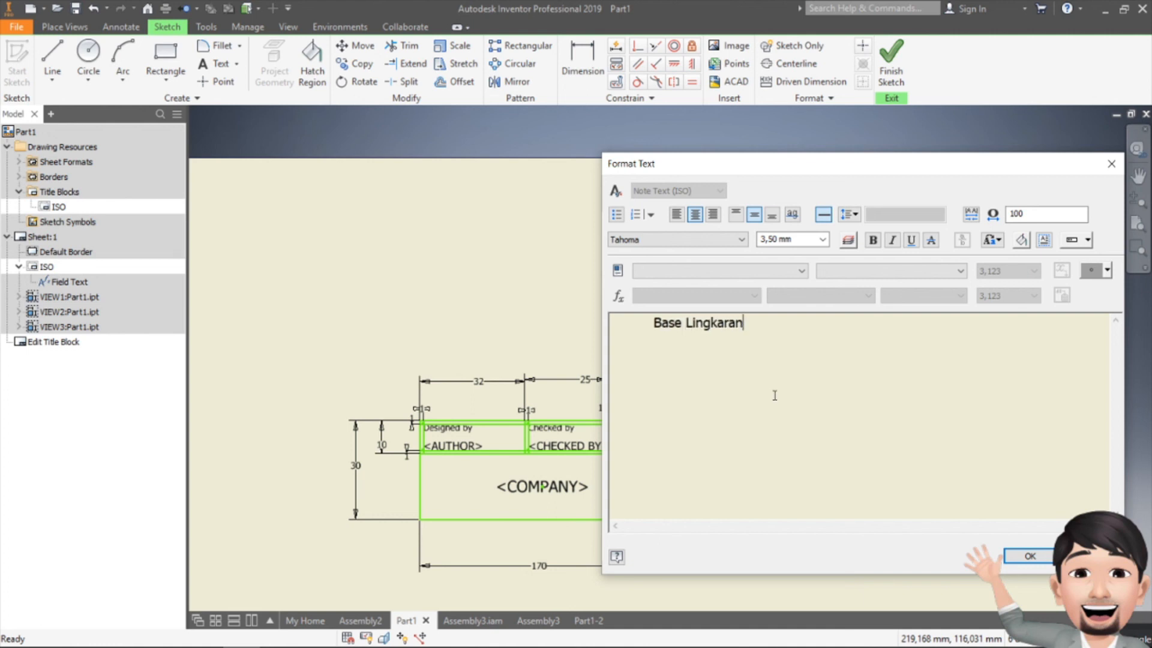
click(1029, 555)
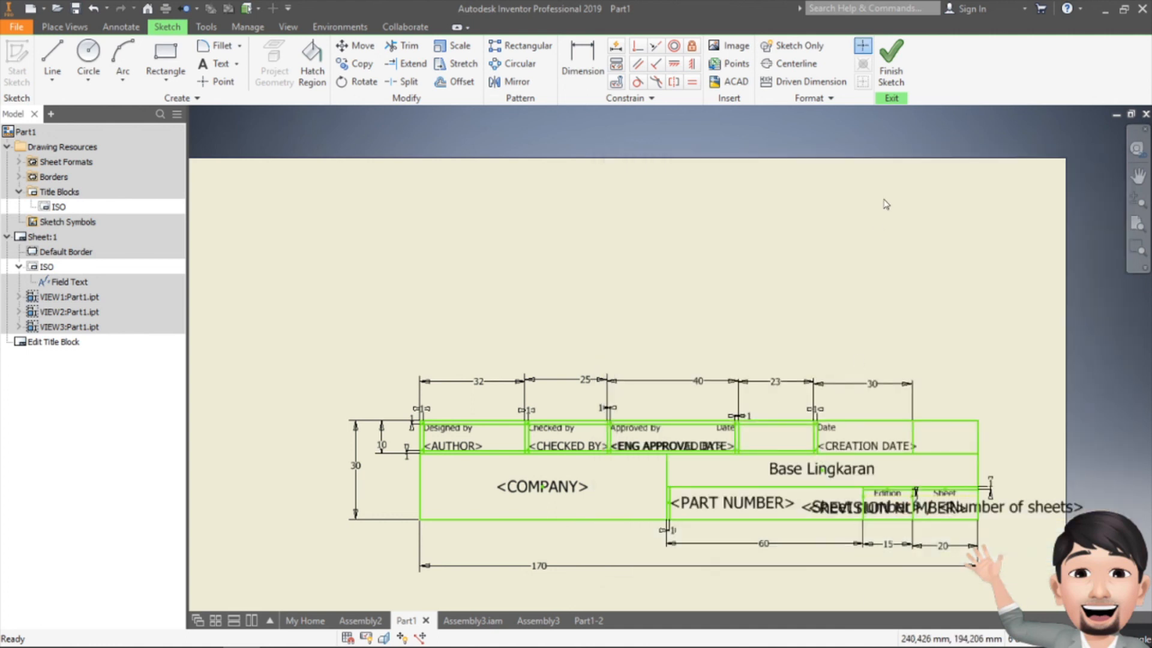
click(885, 90)
click(472, 353)
scroll(717, 373, down, 5)
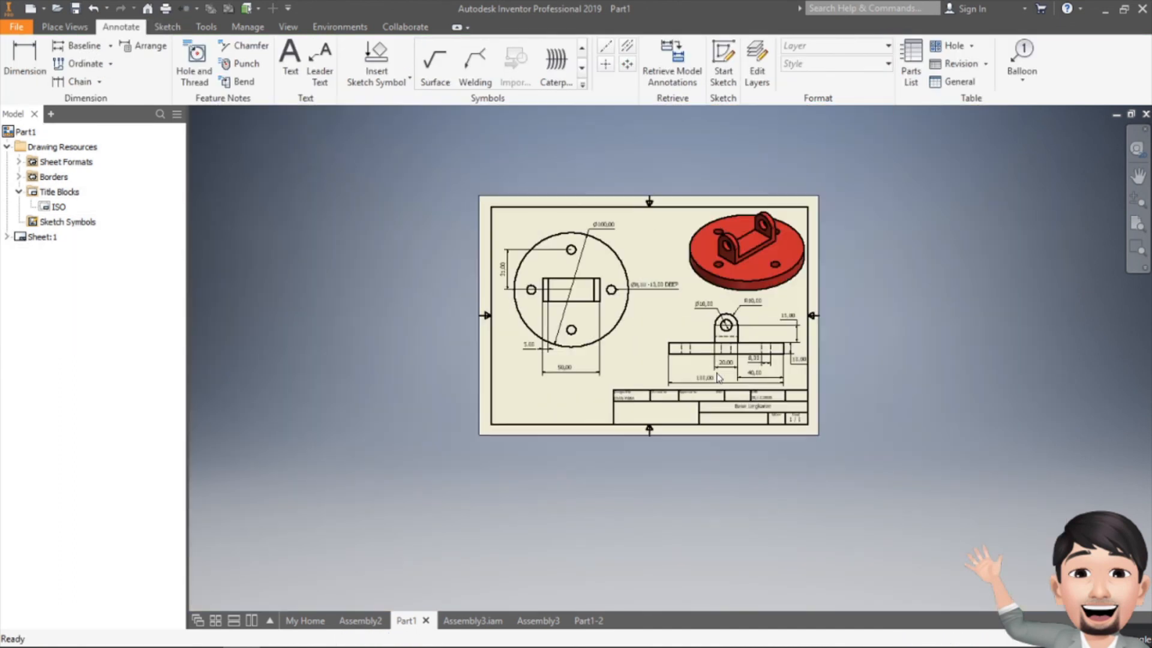
scroll(642, 301, up, 3)
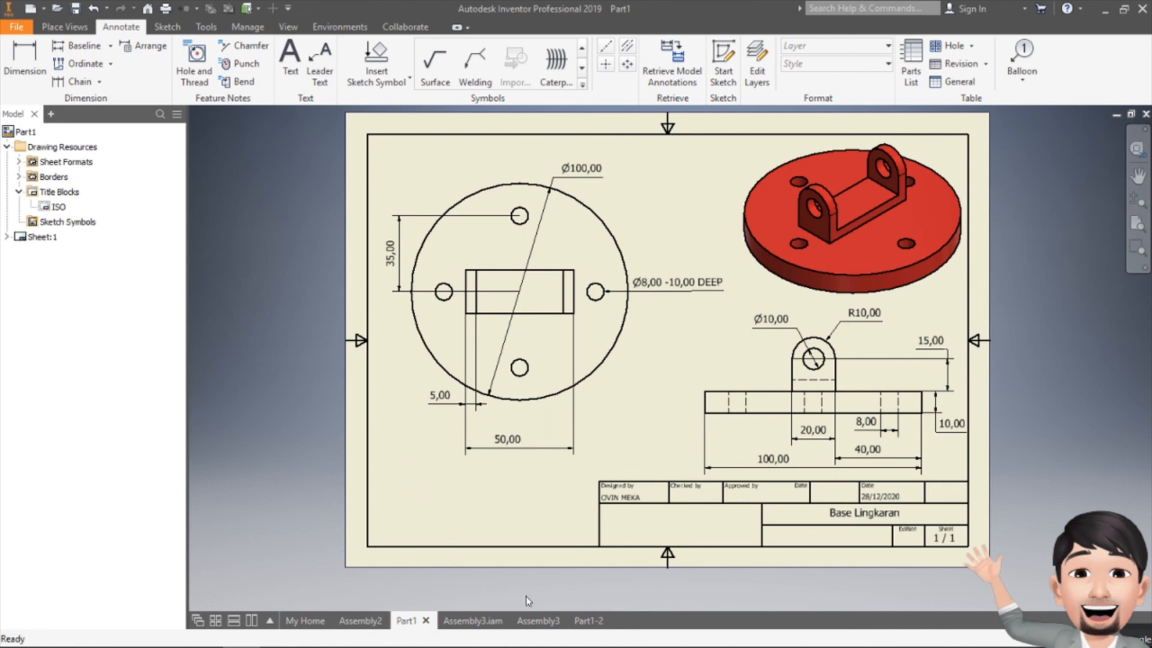
In the Part1-2 drawing, delete detail view B and move the shaded isometric view up beside the front view.
click(582, 622)
scroll(589, 406, down, 7)
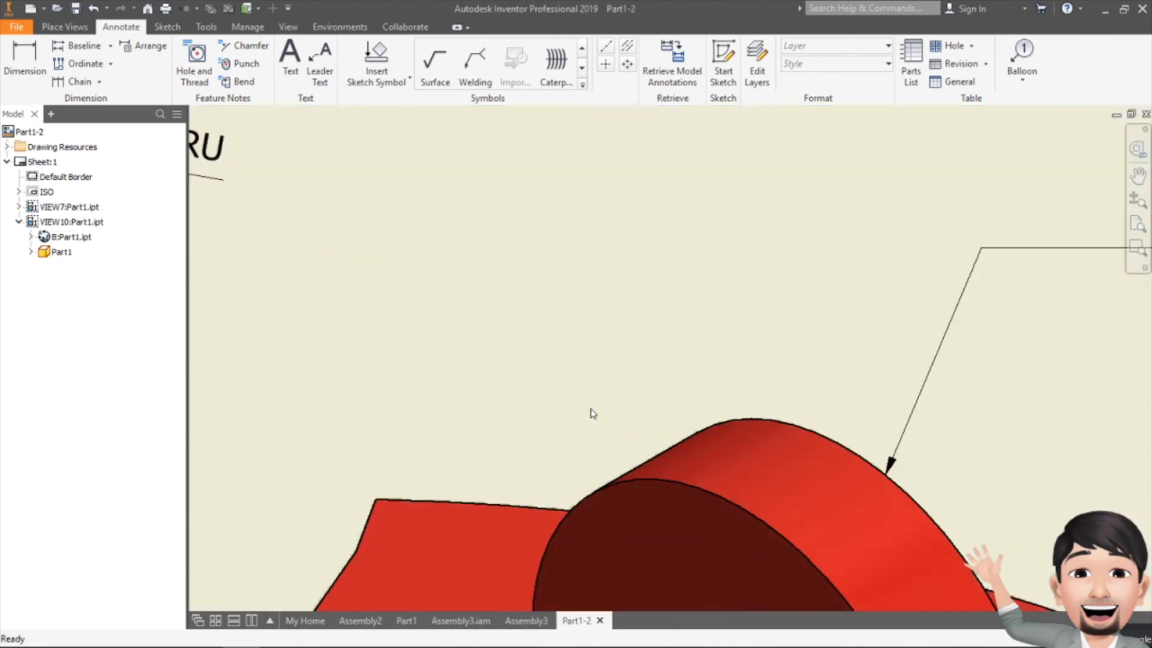
scroll(589, 405, up, 11)
scroll(543, 420, down, 3)
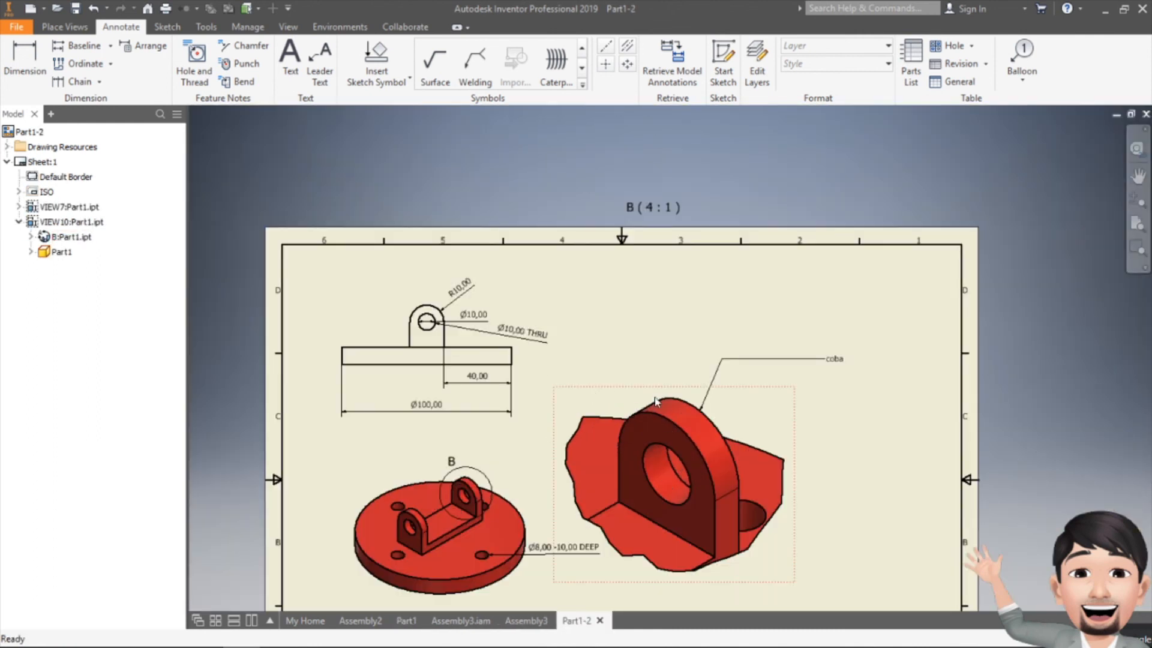
key(Delete)
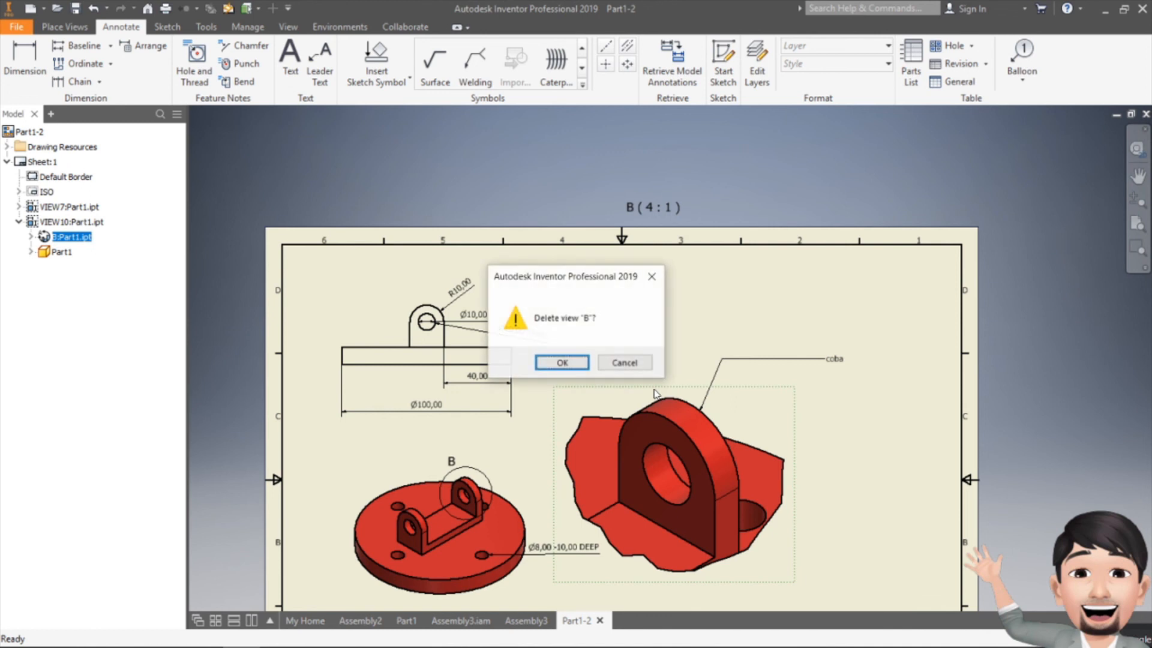
click(562, 361)
drag(477, 471, 716, 275)
scroll(617, 307, up, 3)
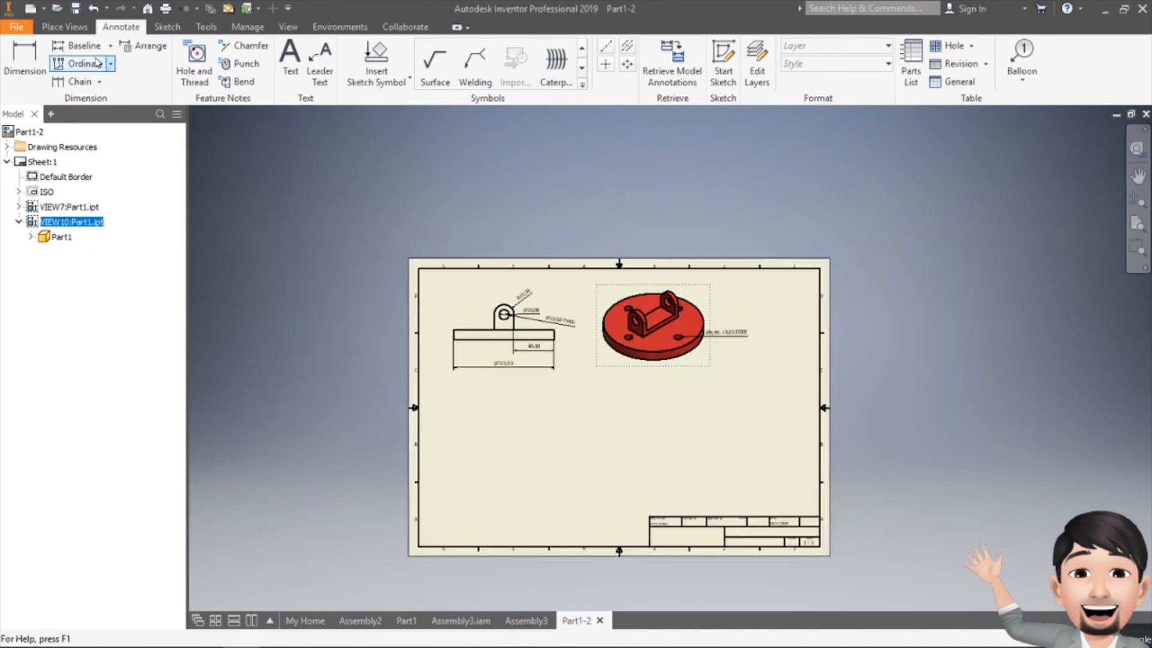
Place a front base view of Assembly3 near the middle of the sheet.
click(63, 27)
click(27, 54)
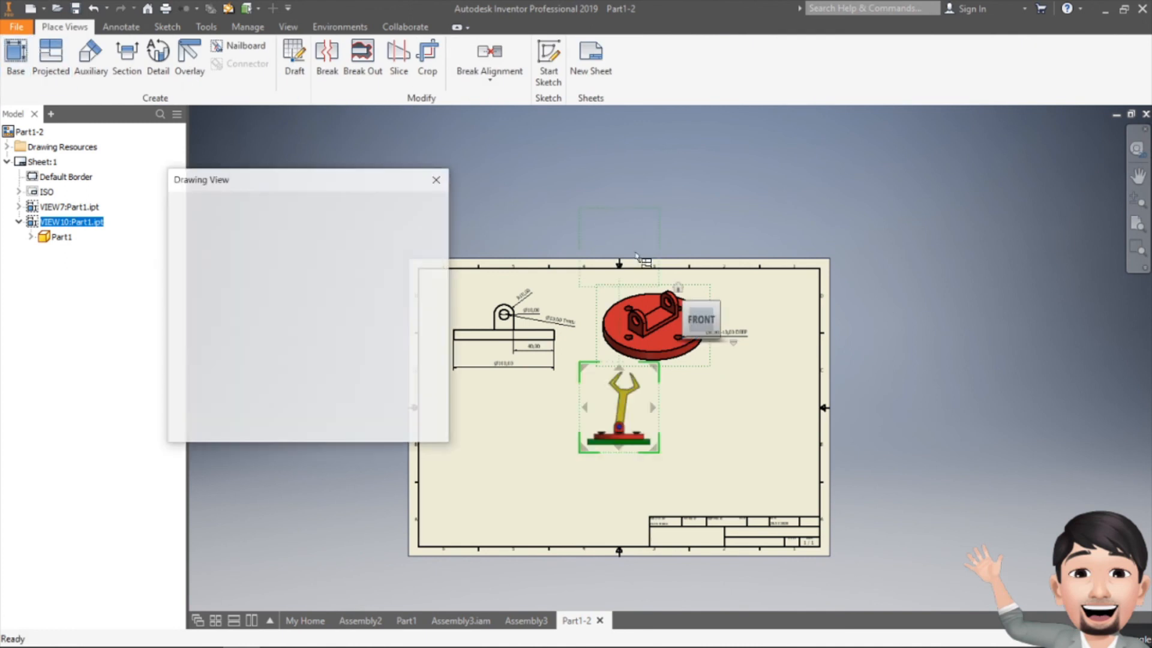
click(348, 429)
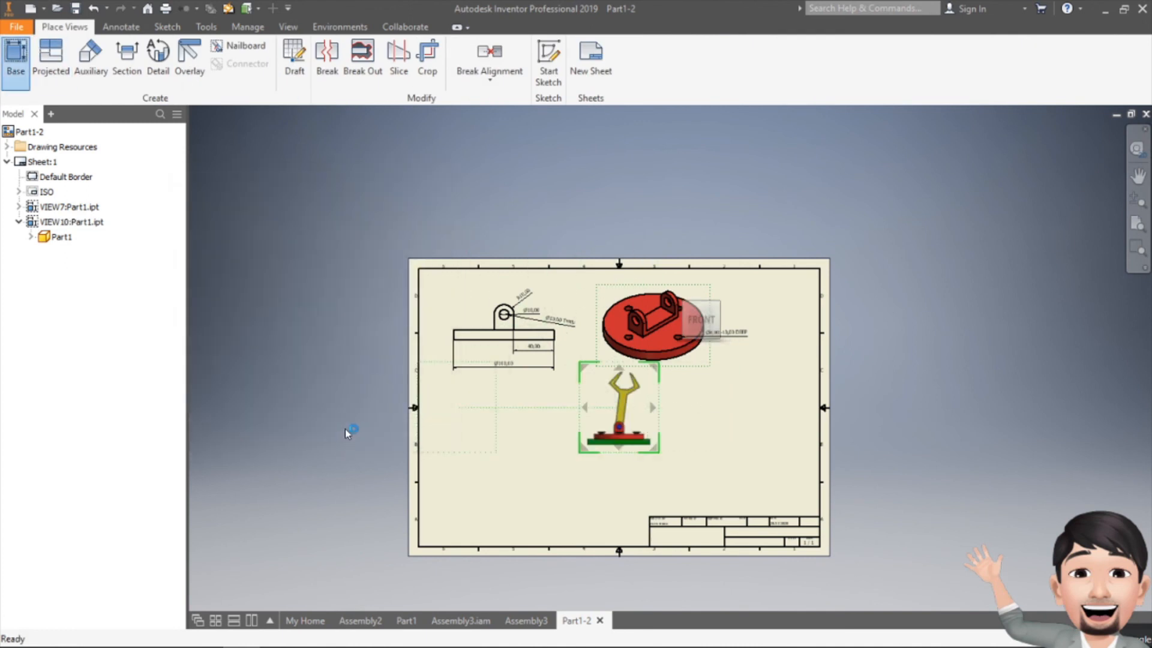
Start another base view and load Part2 from the Assembly folder as its source file.
click(24, 69)
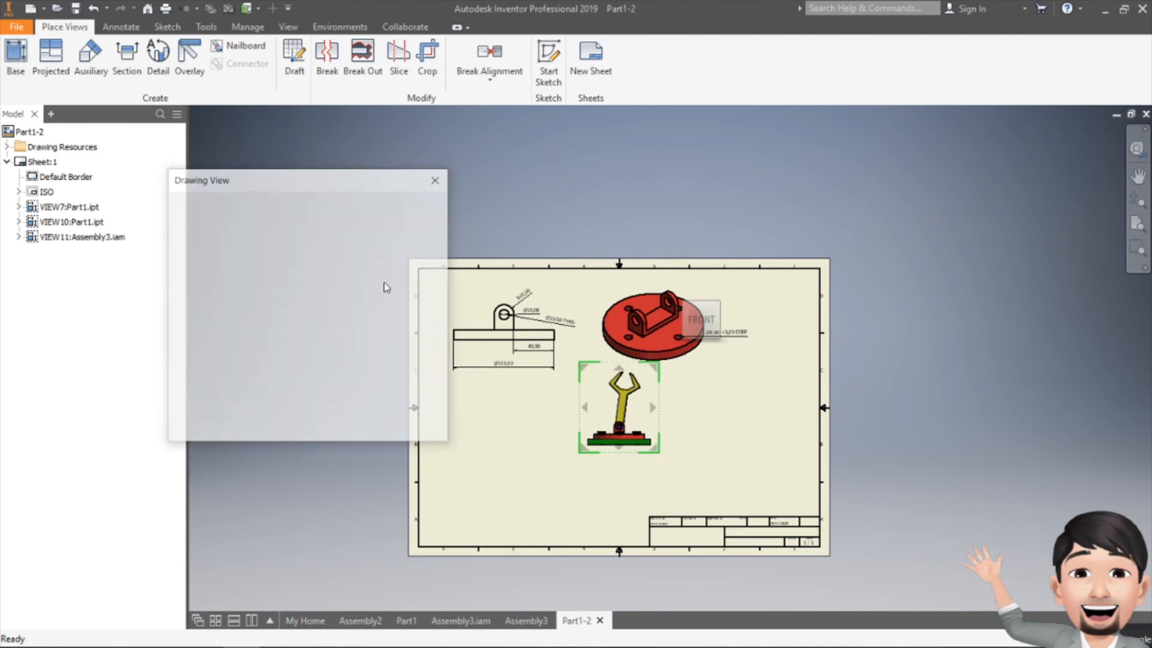
click(429, 242)
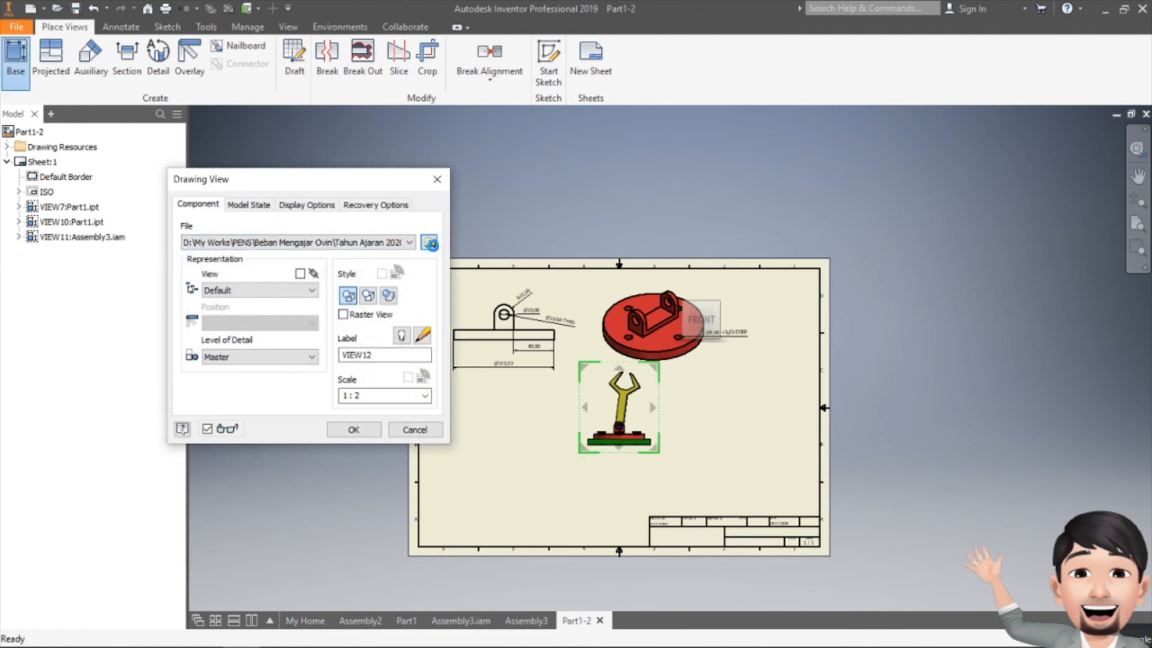
click(264, 288)
click(264, 302)
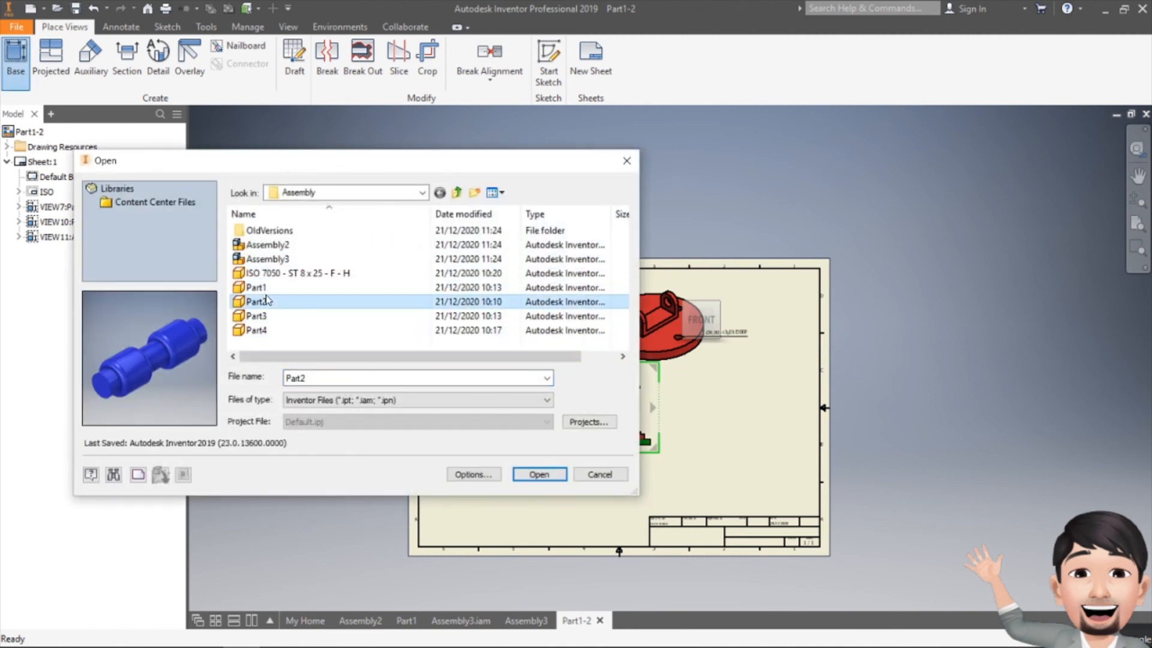
click(534, 477)
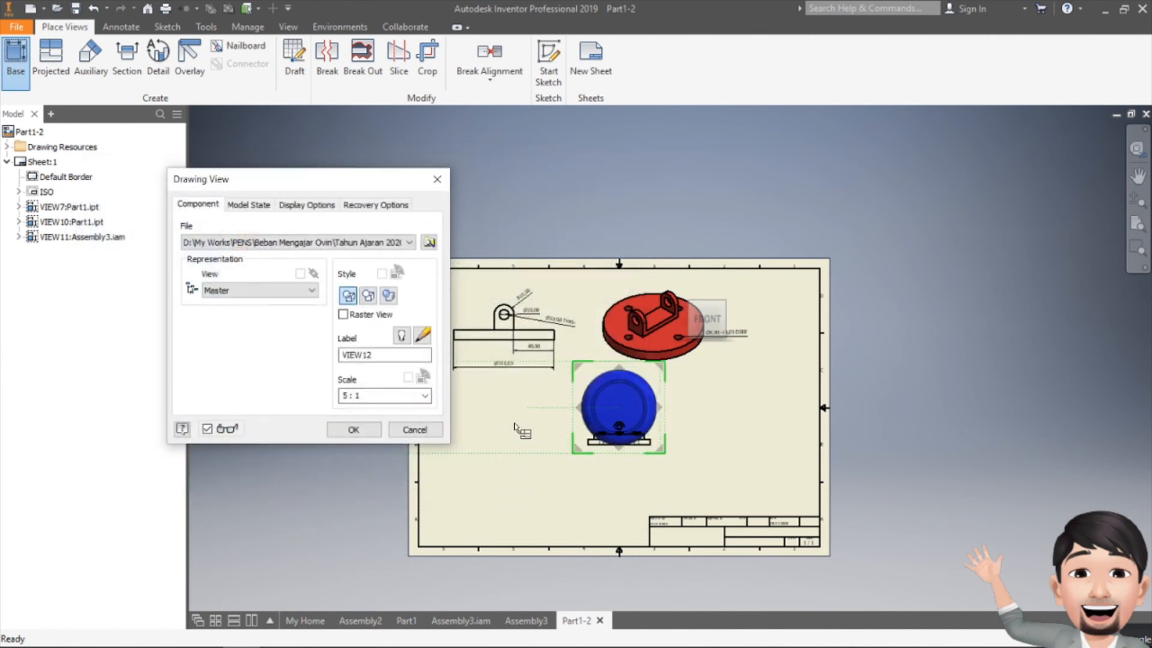
Set the Part2 base view to scale 1:1, turn it to a side orientation and place it on the sheet.
click(427, 397)
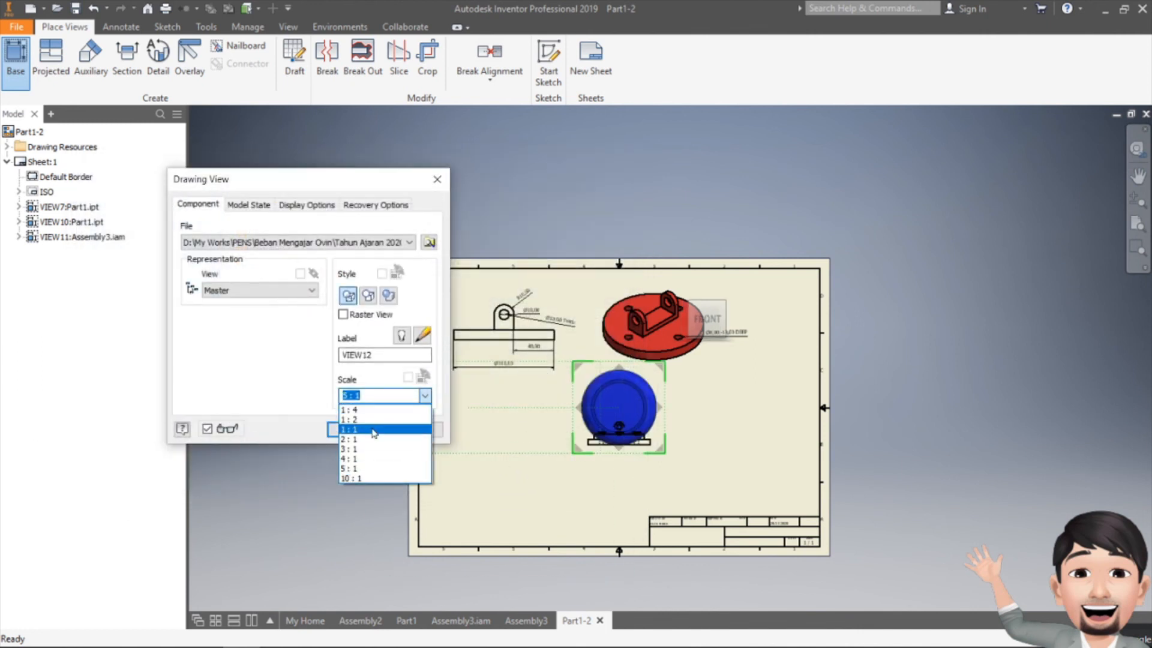
click(354, 429)
click(699, 351)
click(355, 429)
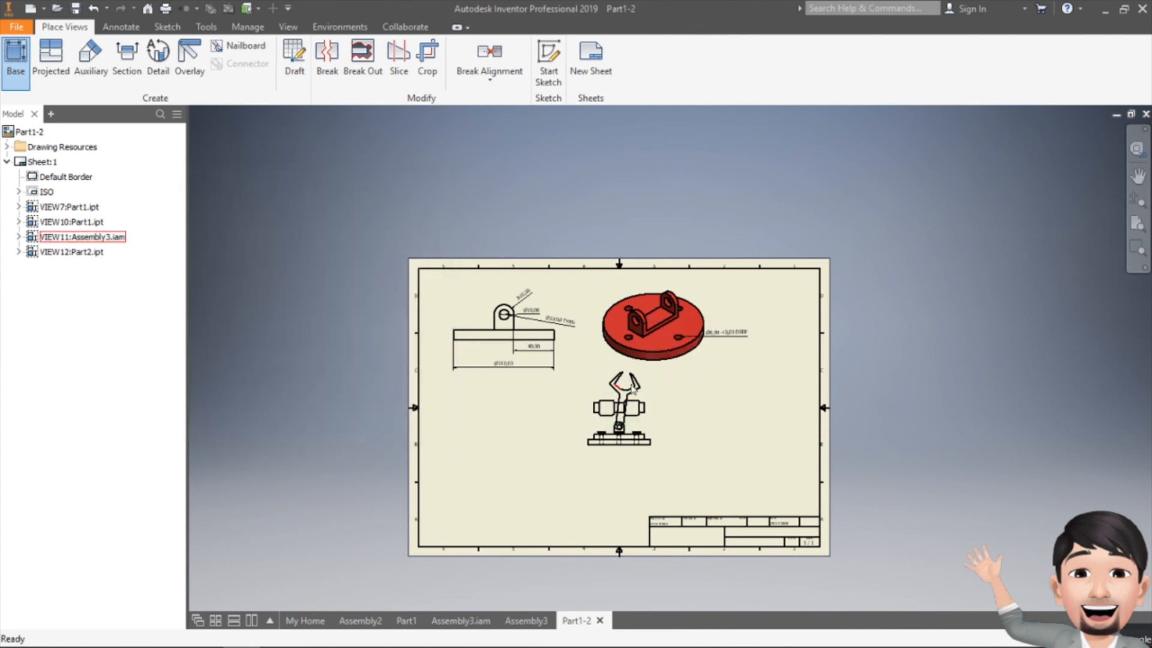
Move the Part2 view below the dimensioned front view and place a 1:1 base view of Part3 beneath it.
drag(604, 402, 474, 407)
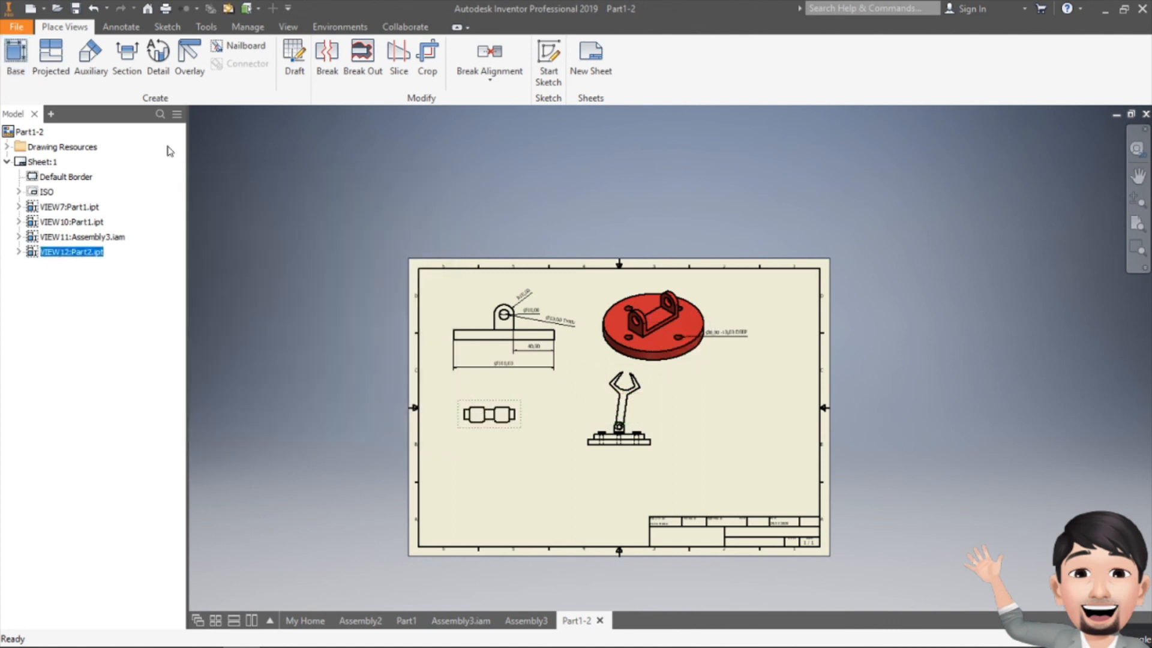
click(16, 54)
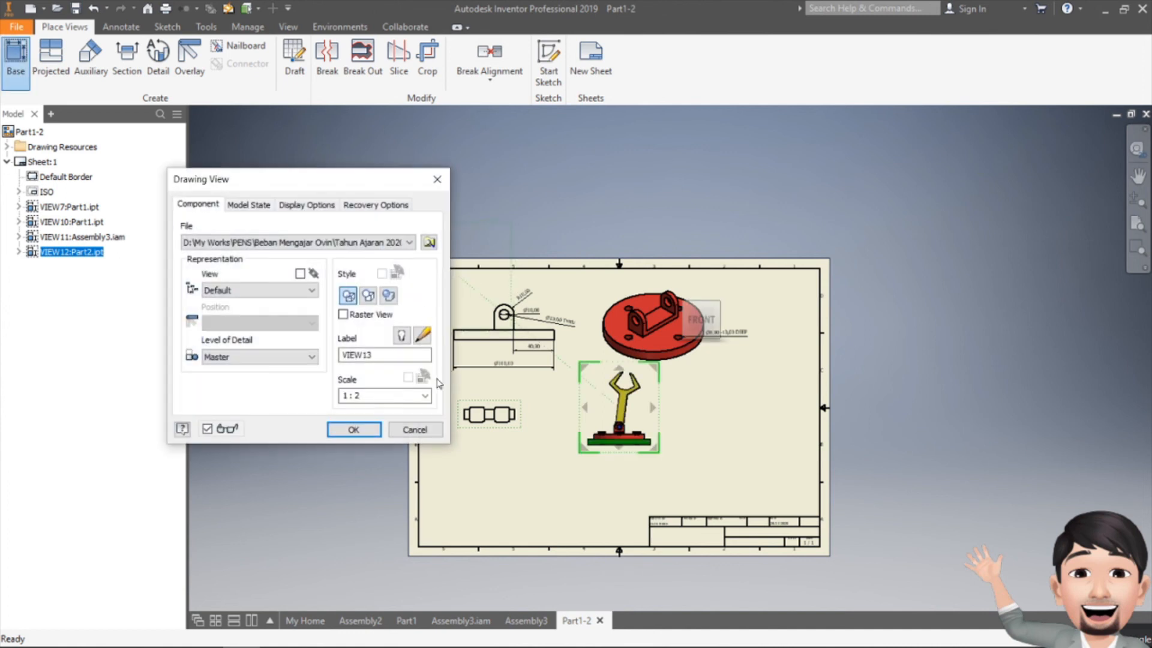
click(427, 396)
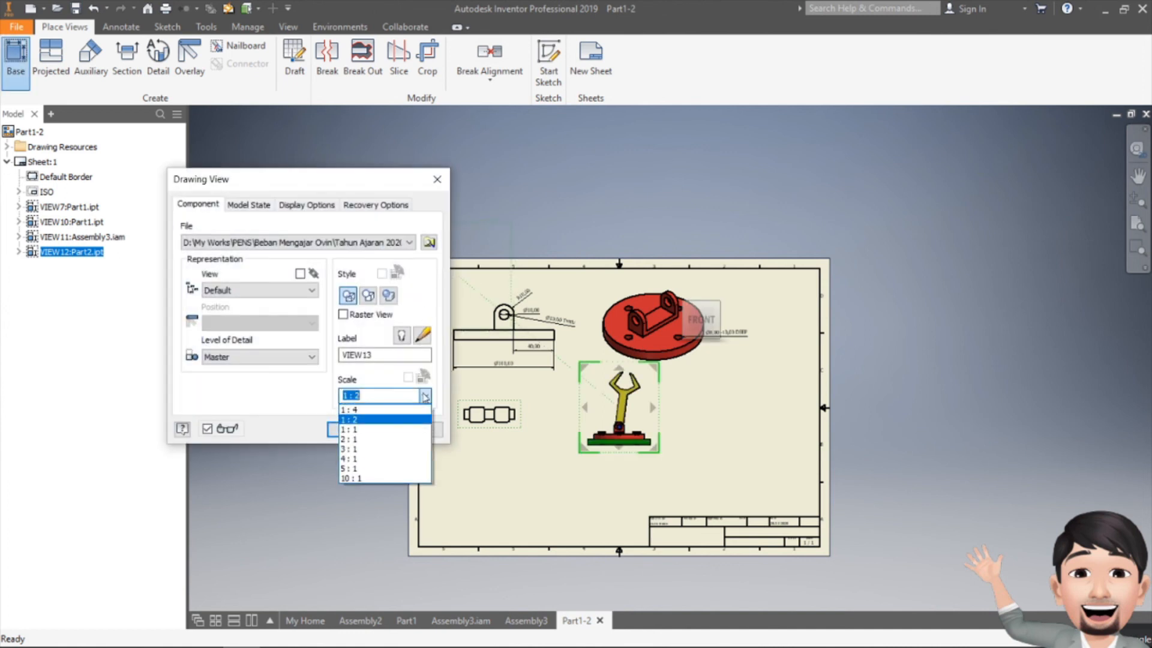
click(363, 427)
click(428, 241)
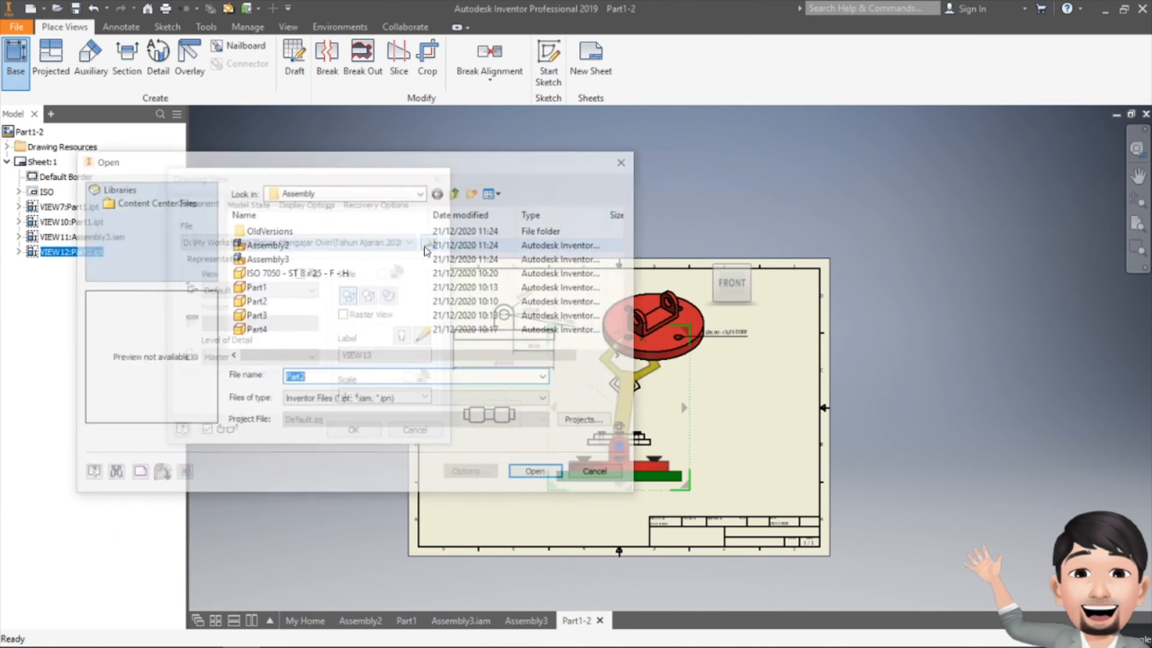
click(257, 301)
click(257, 316)
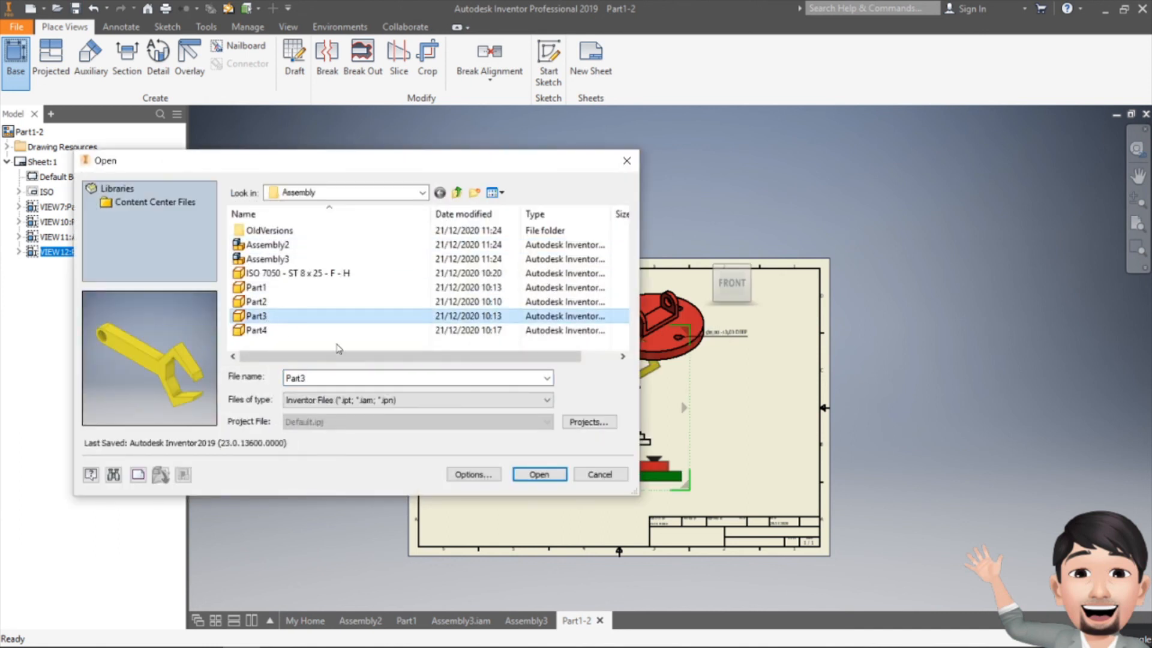
click(539, 474)
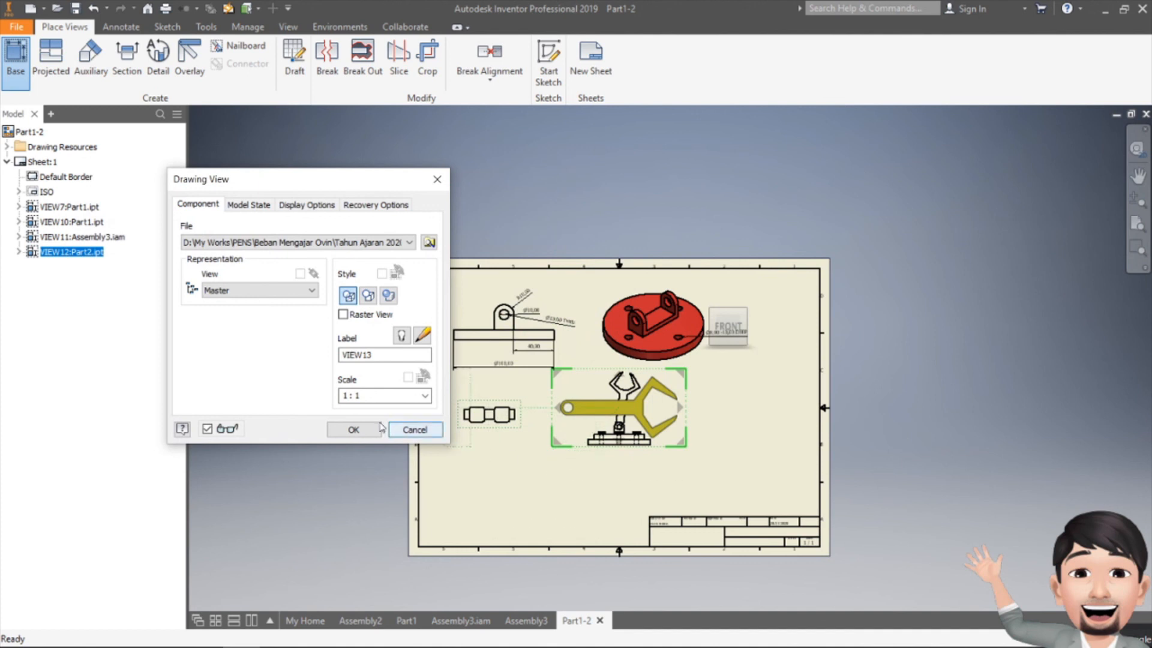
click(357, 429)
drag(566, 373, 460, 440)
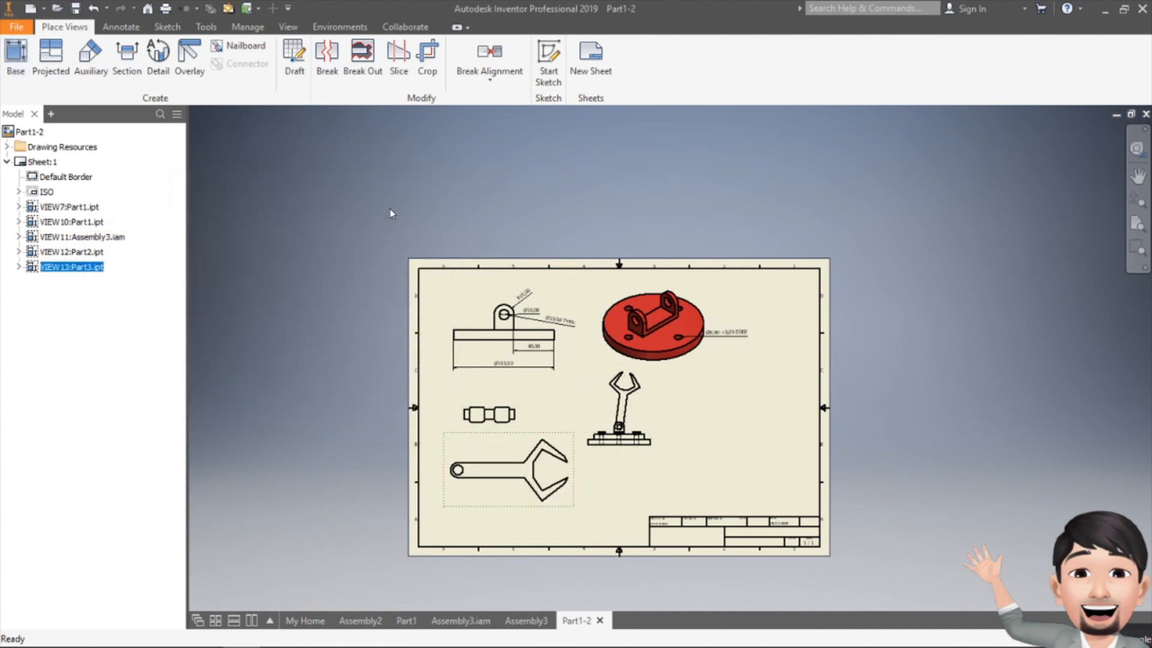
Add a baseline set of horizontal dimensions to the whole Part2 view, stacked below the view.
scroll(522, 398, up, 3)
middle_drag(522, 397, 447, 357)
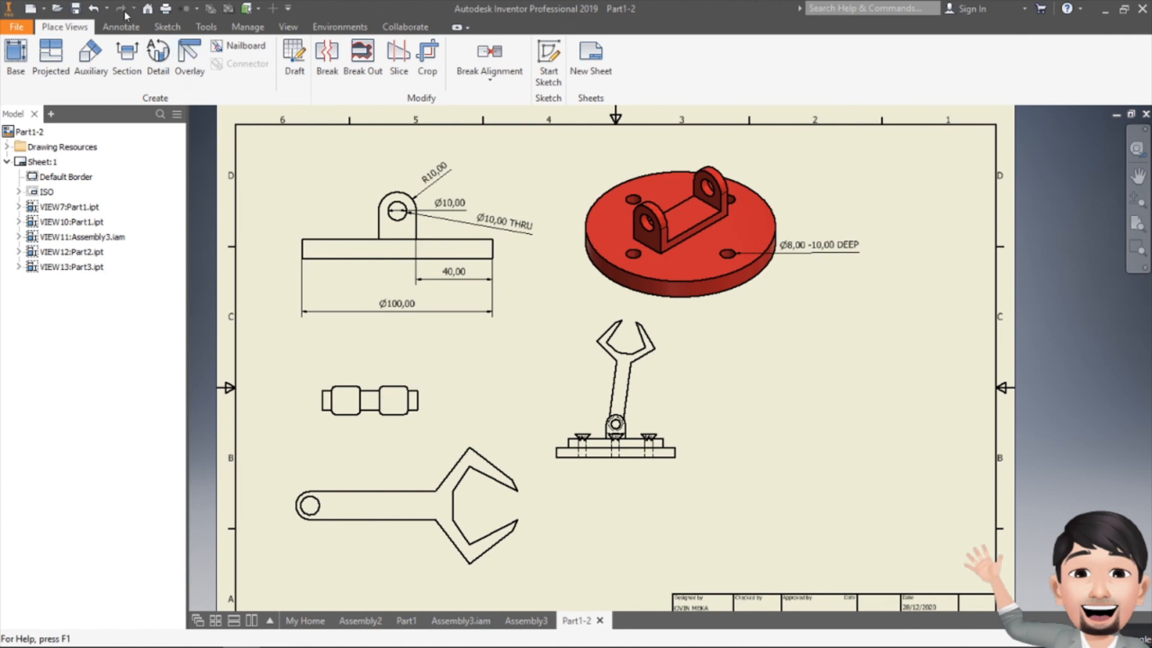
click(122, 27)
click(89, 50)
drag(308, 357, 451, 427)
right_click(376, 409)
click(390, 414)
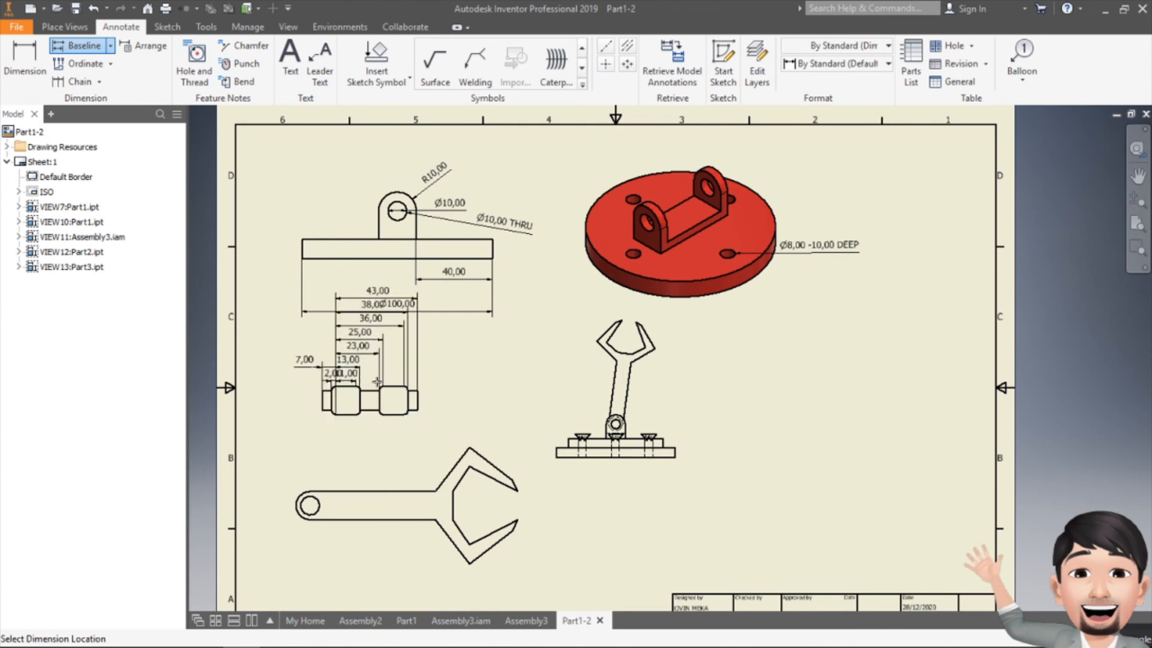
click(379, 447)
right_click(391, 451)
click(393, 454)
Move the Part3 view to the open area below the red isometric view and shift the assembly view between Part2 and Part3.
drag(506, 438, 933, 409)
drag(546, 313, 476, 357)
Add a baseline set of horizontal dimensions to the Part3 view, stacked below the view.
mouse_move(780, 405)
mouse_down()
mouse_move(715, 372)
mouse_move(715, 412)
mouse_move(917, 519)
mouse_up()
click(81, 46)
right_click(769, 438)
click(825, 445)
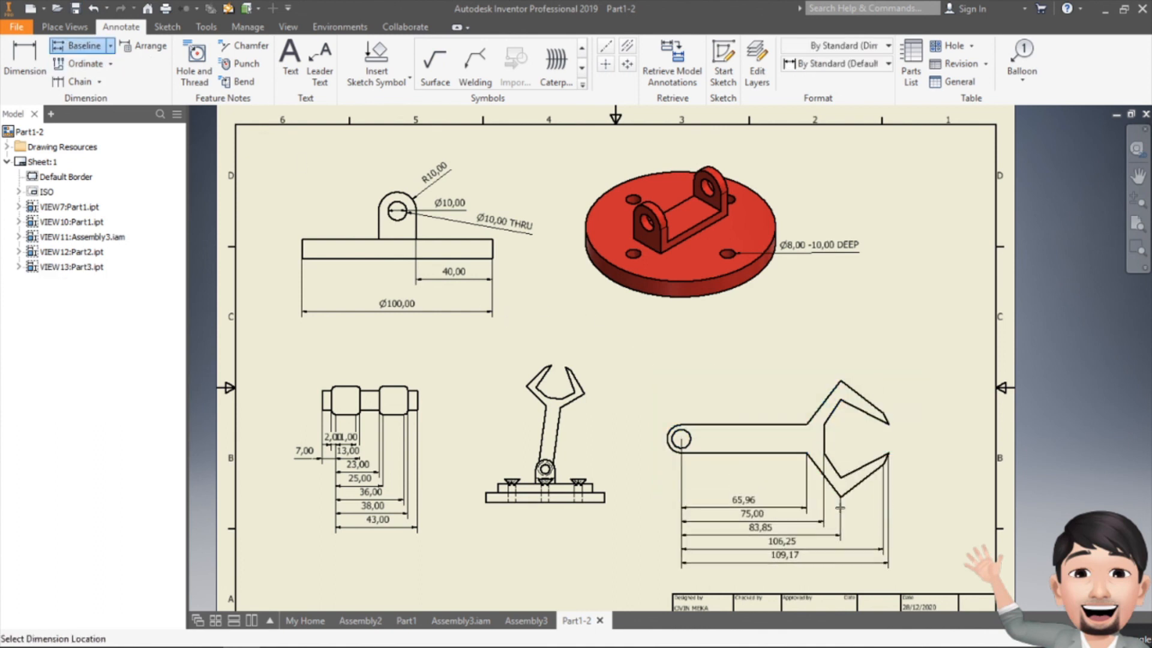
click(840, 507)
right_click(839, 508)
click(867, 517)
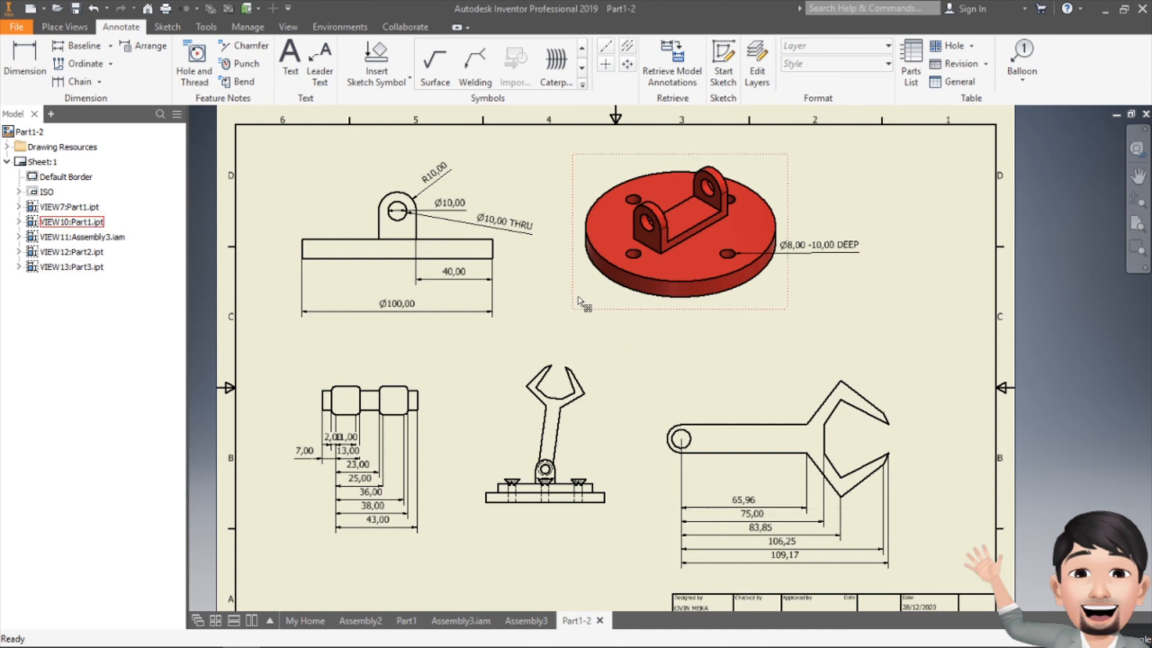
Switch to the Assembly3 drawing for a look and go on to the Assembly2 document.
click(528, 621)
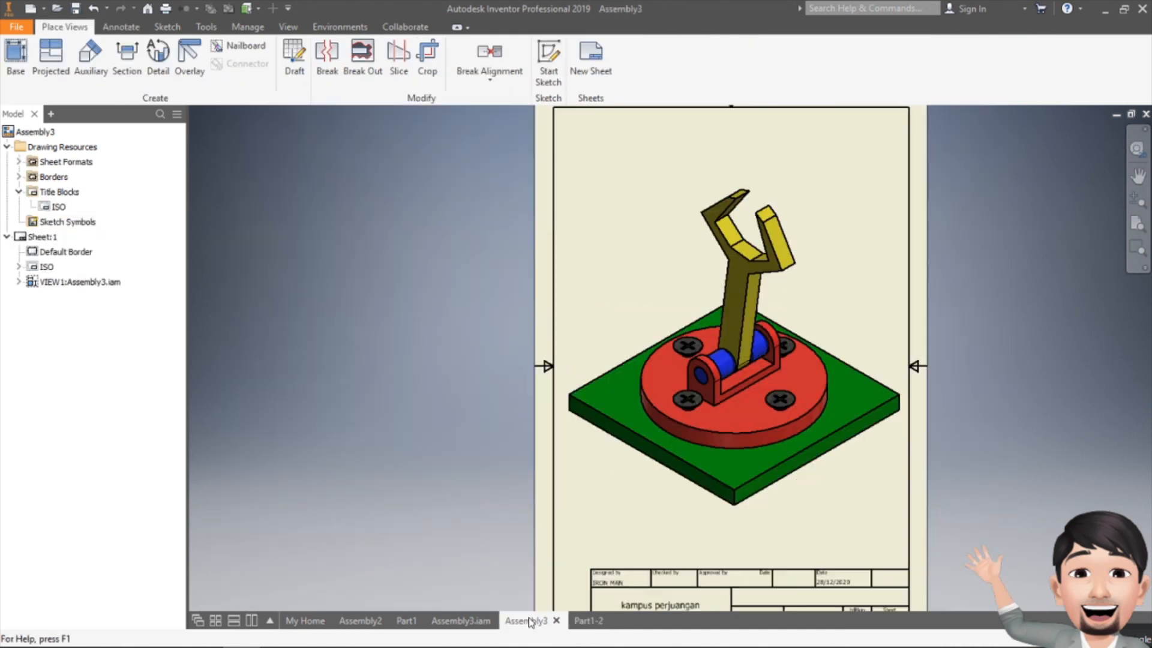
click(357, 621)
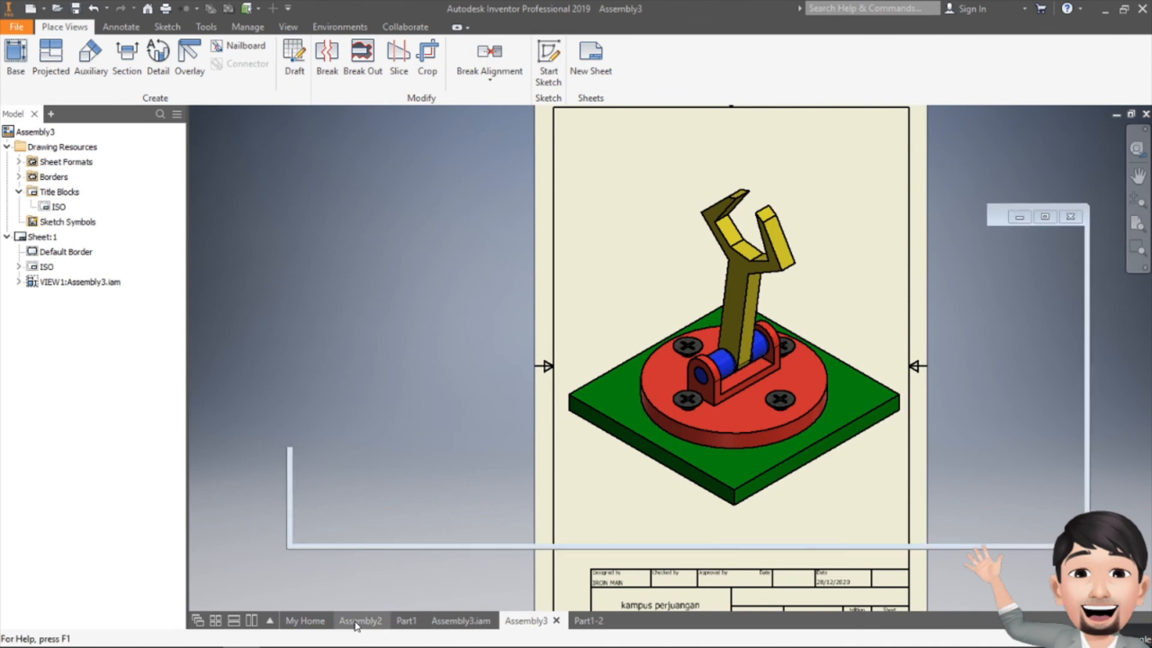